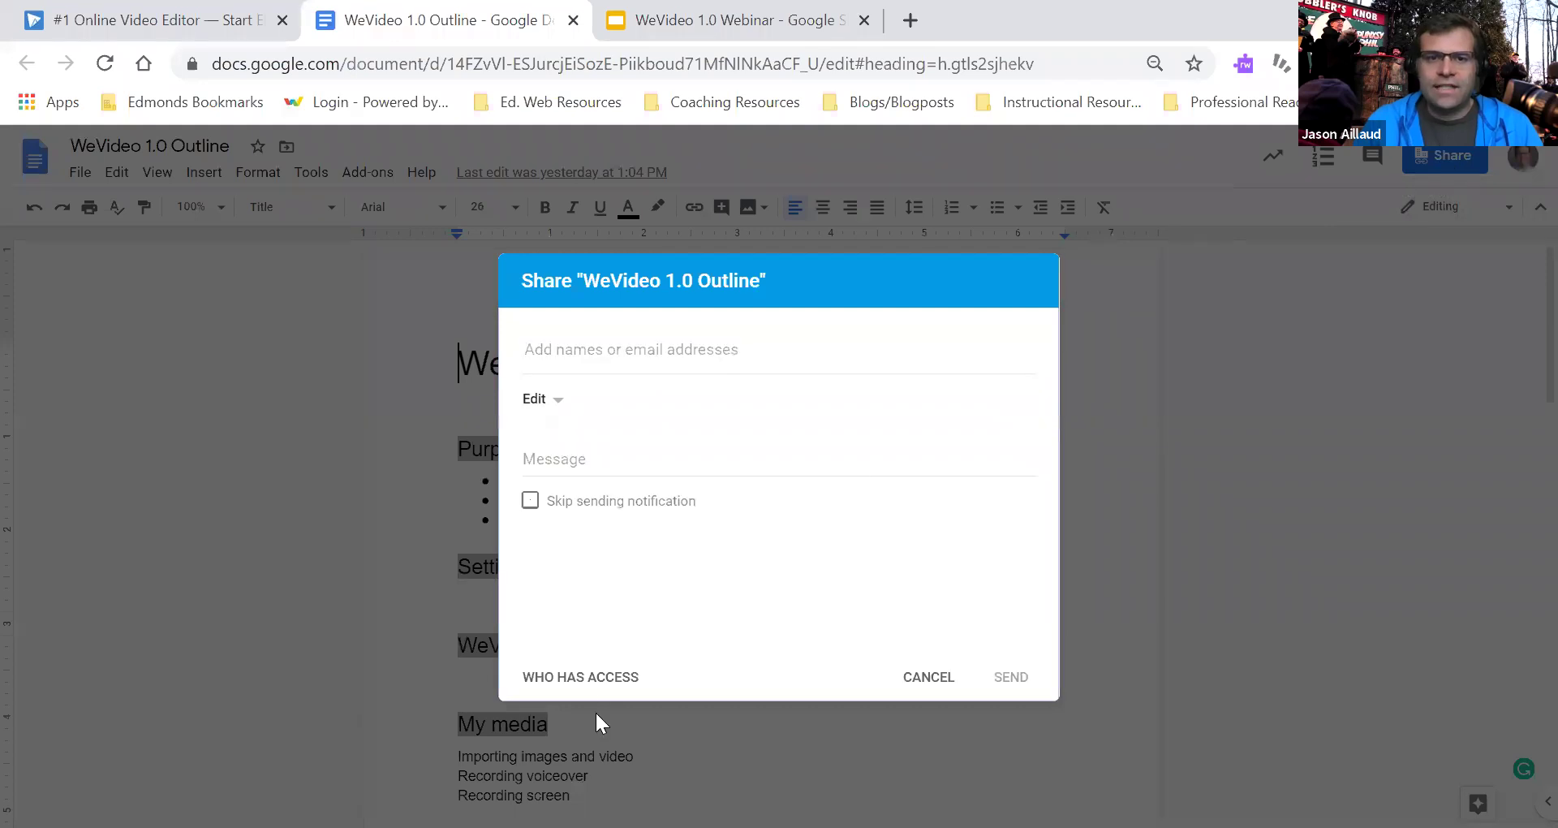
- Copy the sharing link of the WeVideo 1.0 Outline document from its access details and close the sharing settings
click(581, 679)
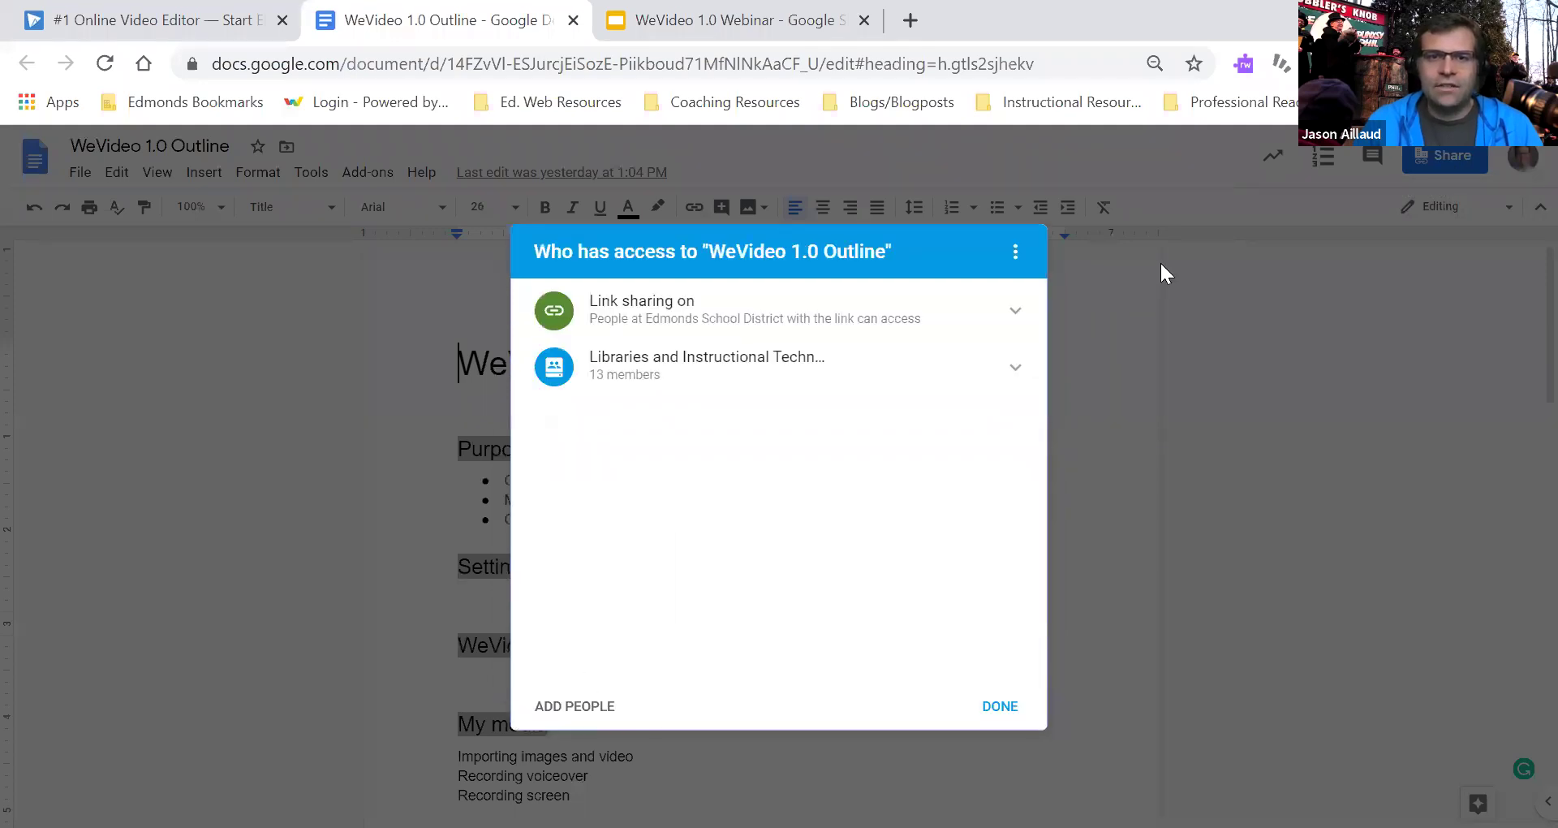
click(1013, 309)
click(992, 380)
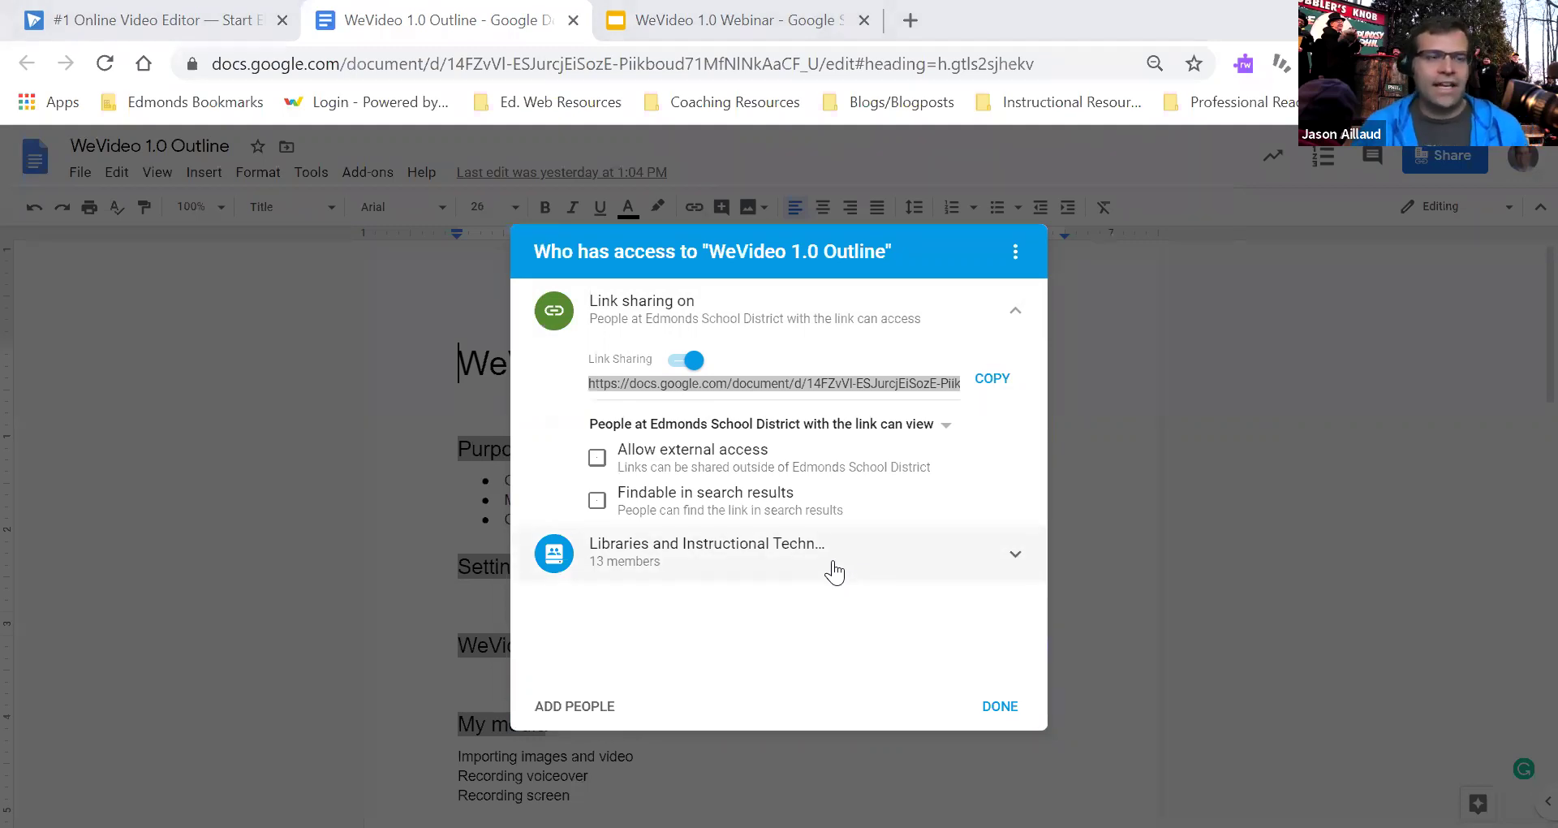
click(1000, 706)
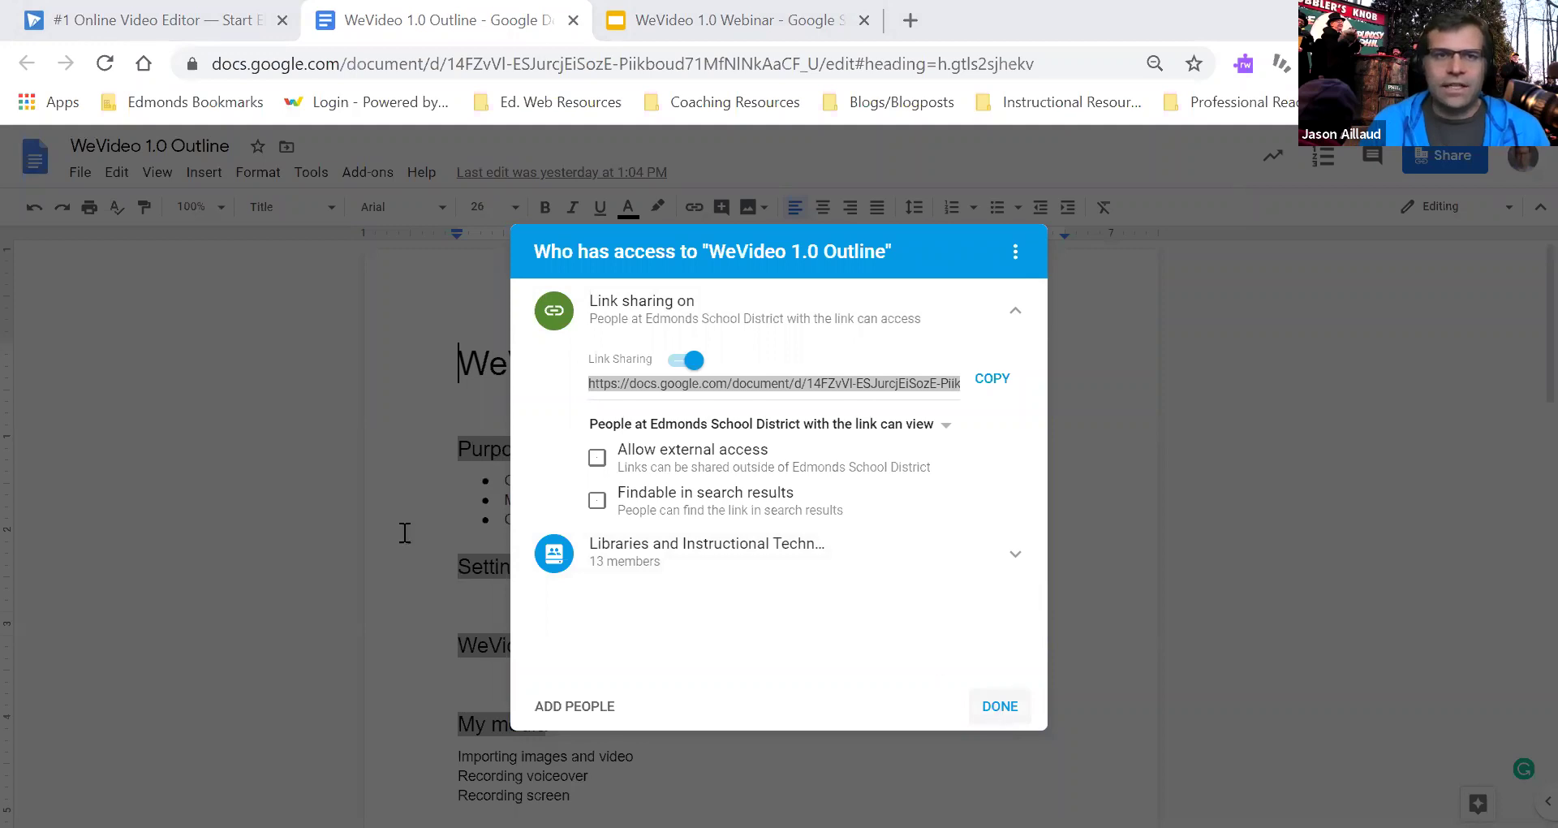
- Sign in to WeVideo with the Google account and create a new video edit saved in the Instructional Tech Videos project
click(126, 24)
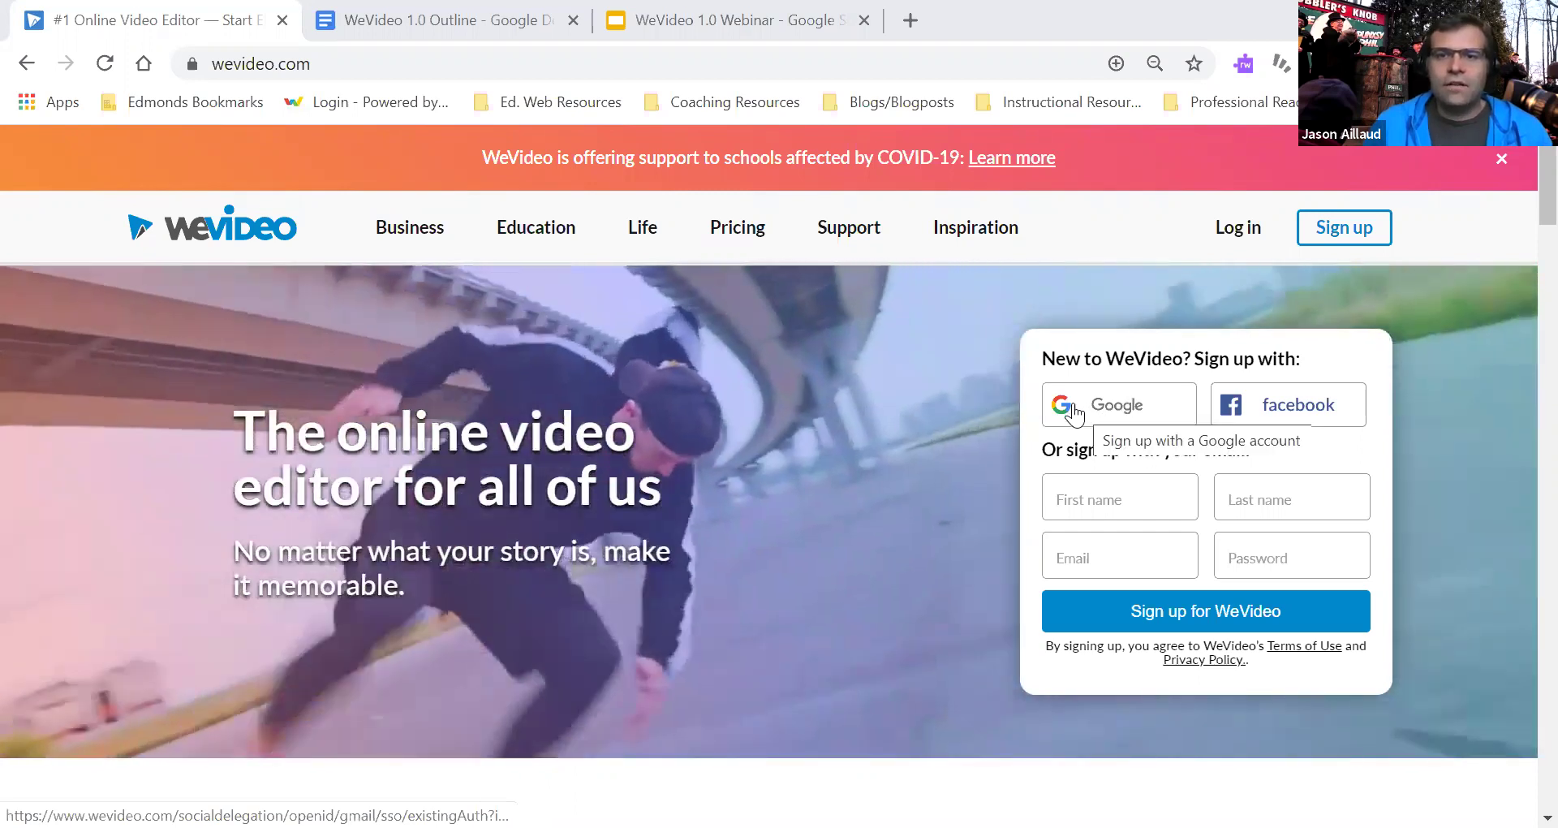
click(1072, 414)
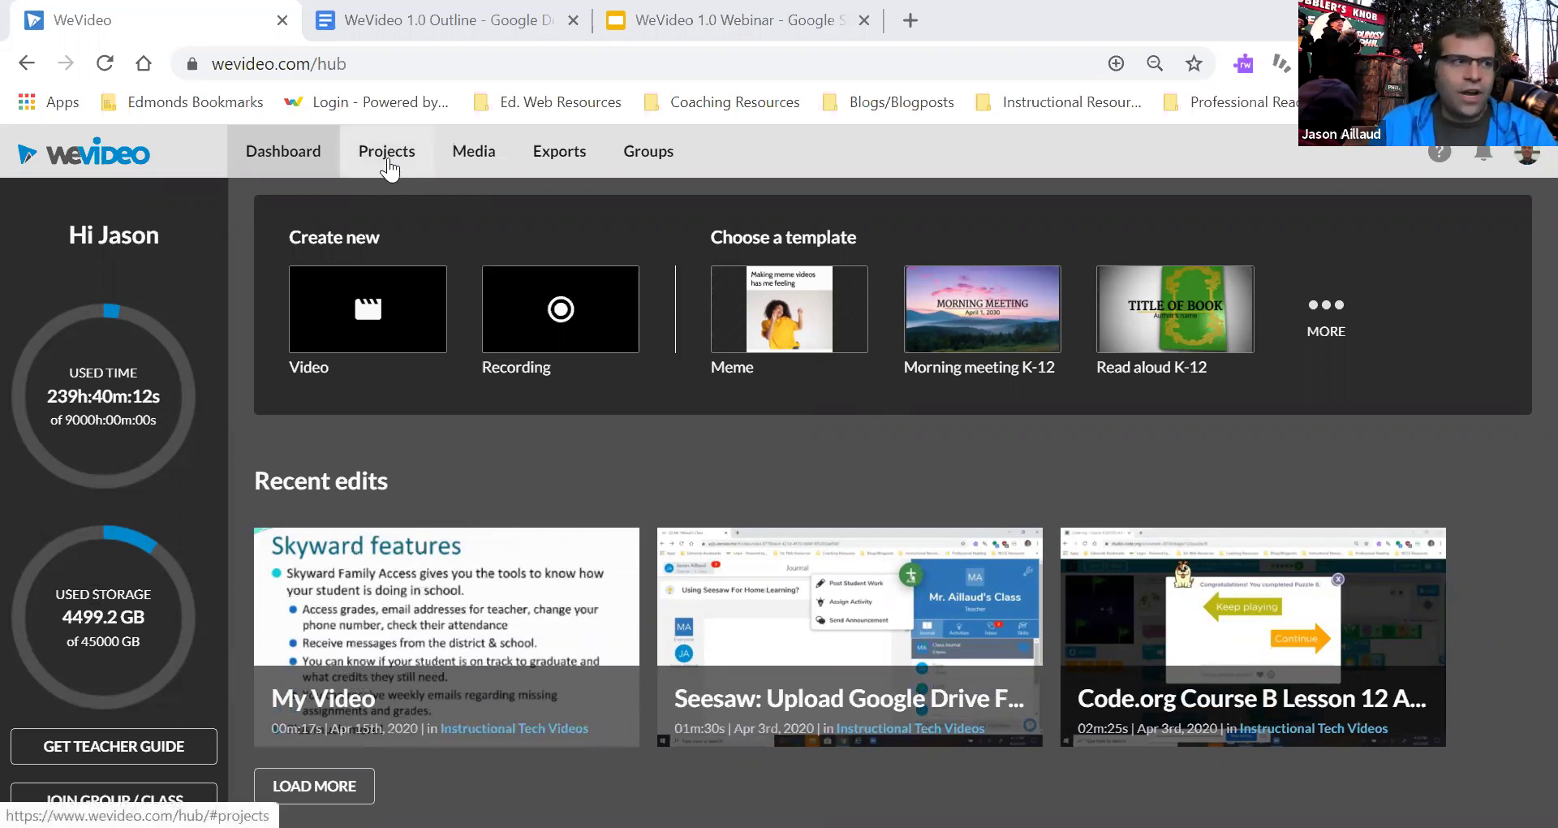
click(379, 324)
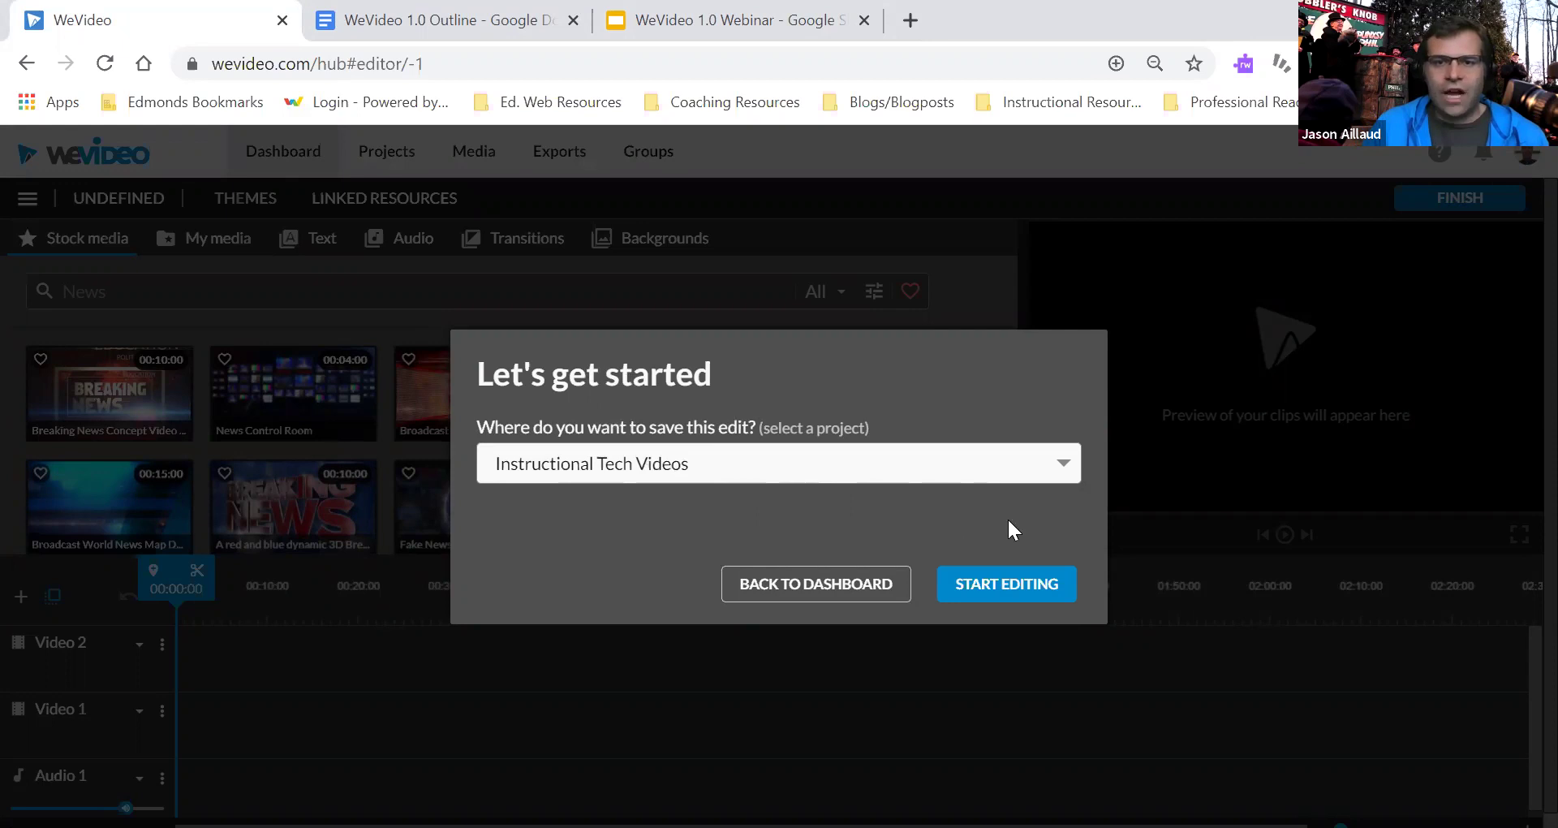
click(1026, 592)
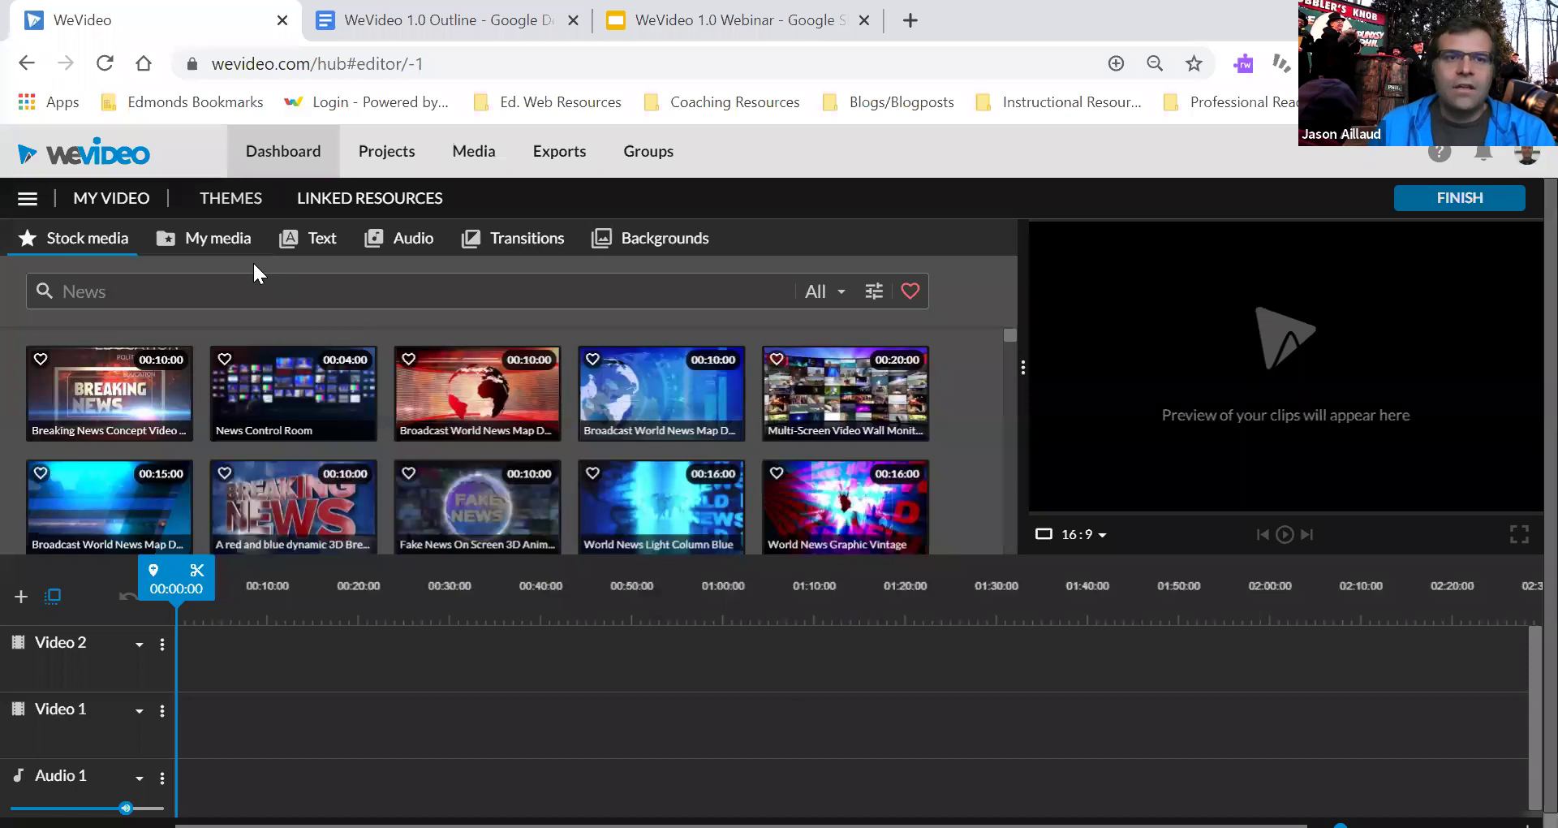
- Start a screen-only recording of the entire Screen 1 with the Default - Microphone (Logitech USB Headset) as audio source
click(207, 250)
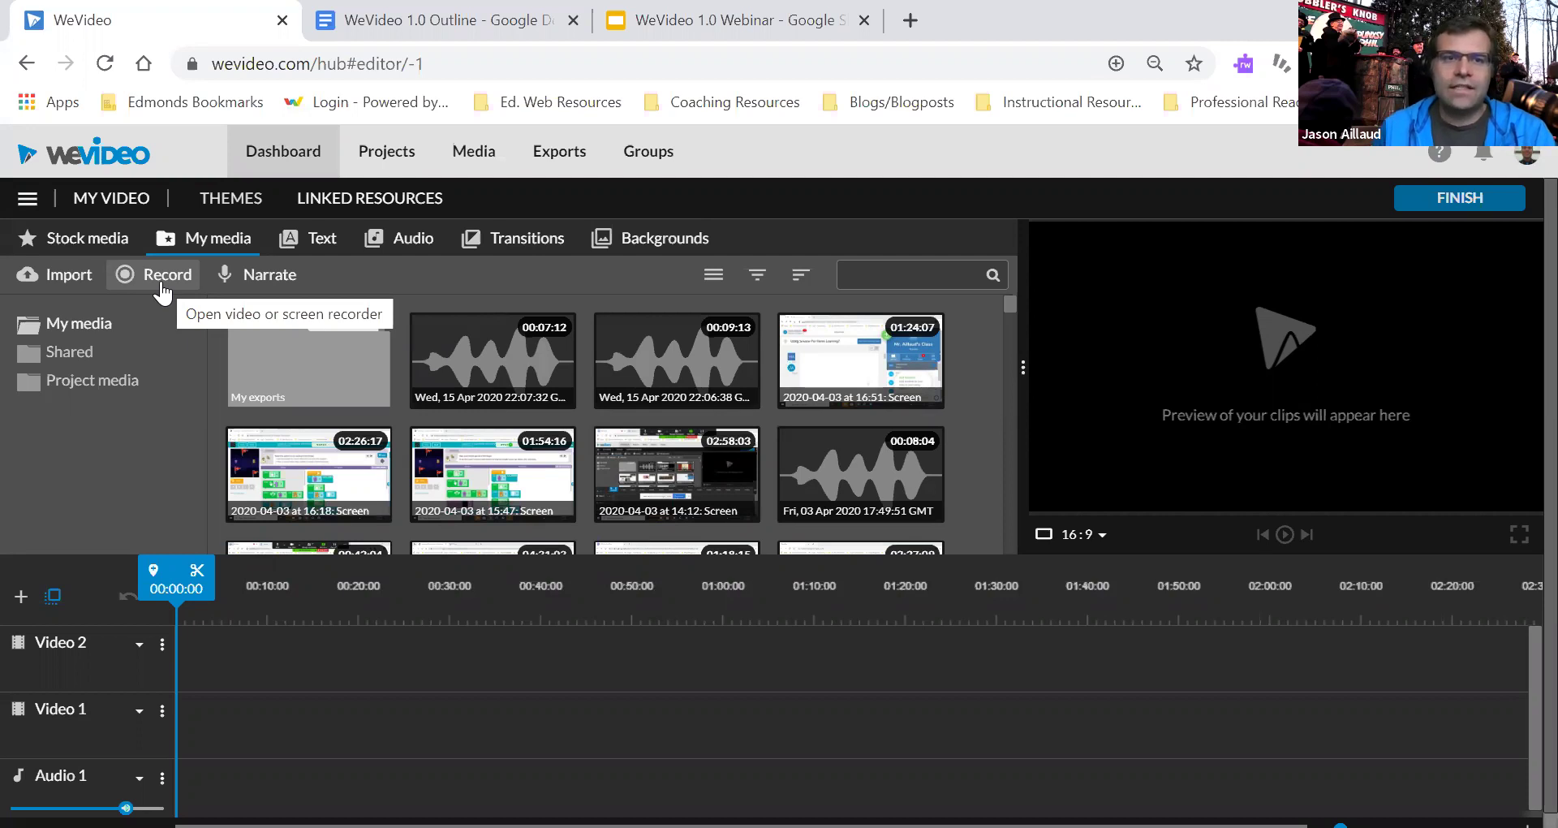
click(296, 404)
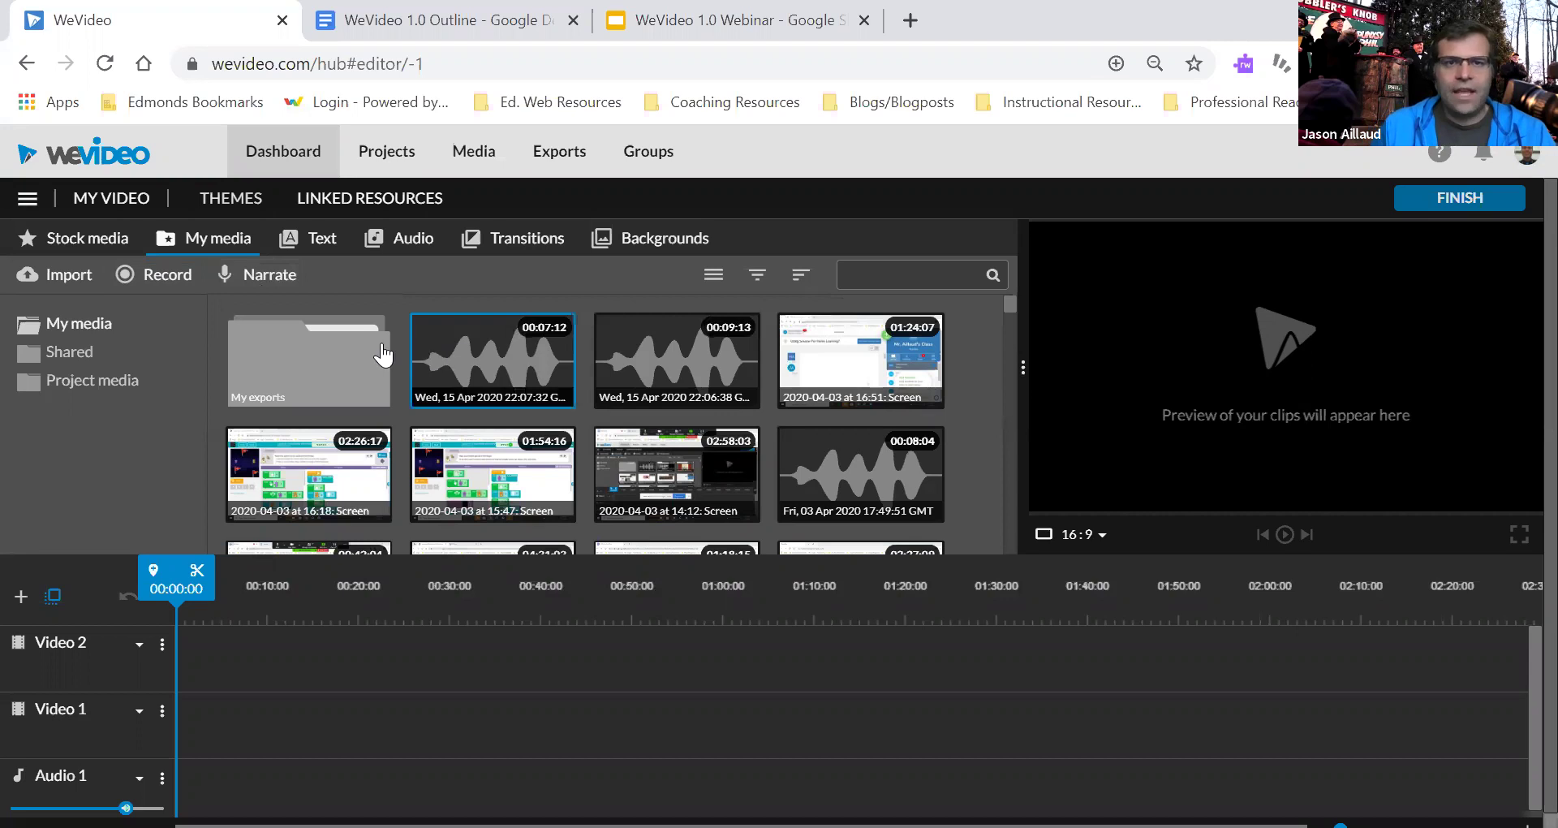
click(170, 280)
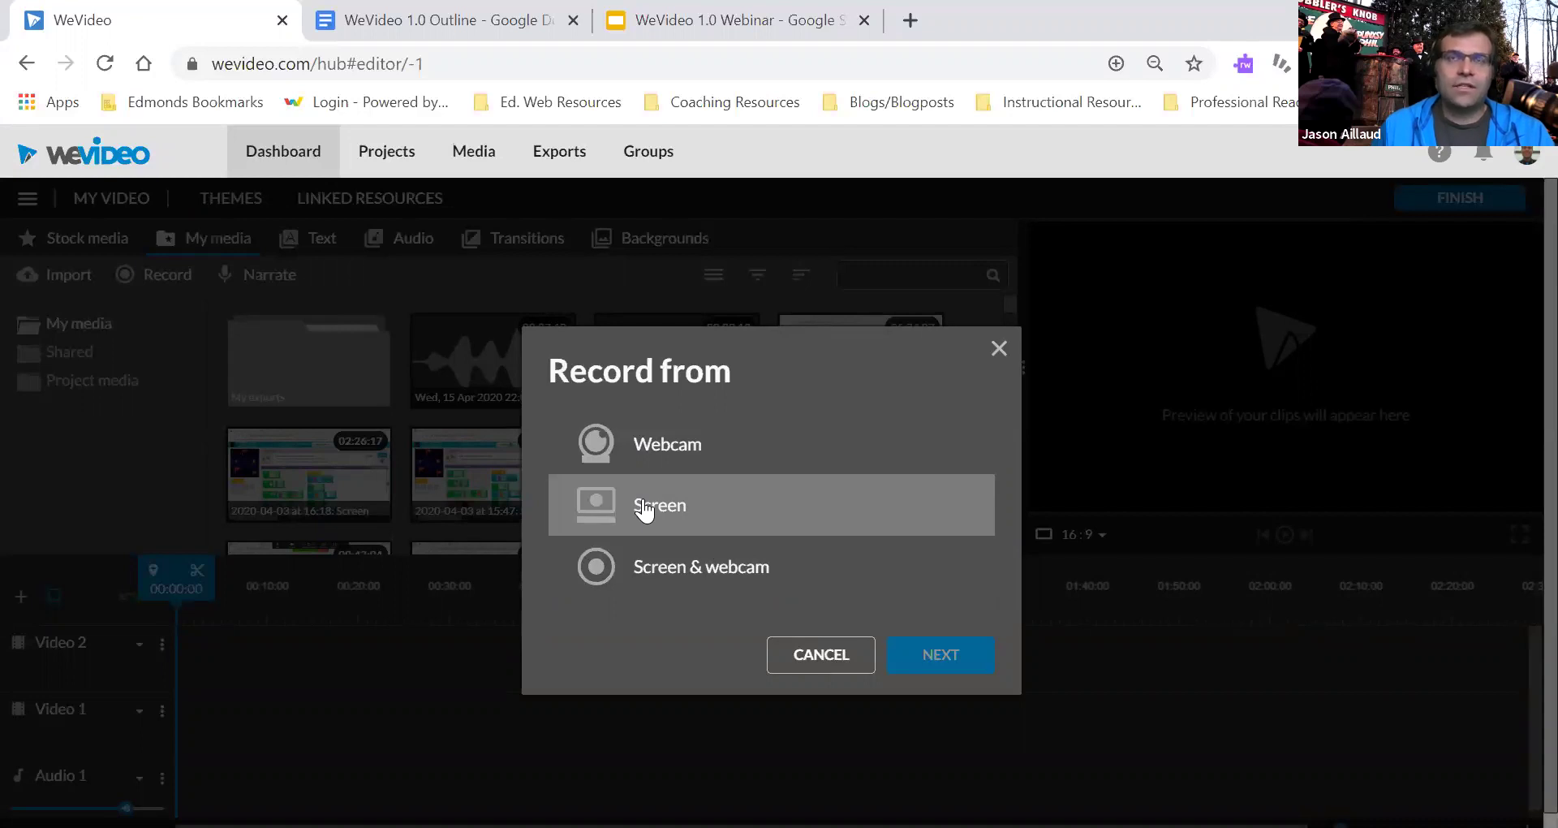
click(668, 451)
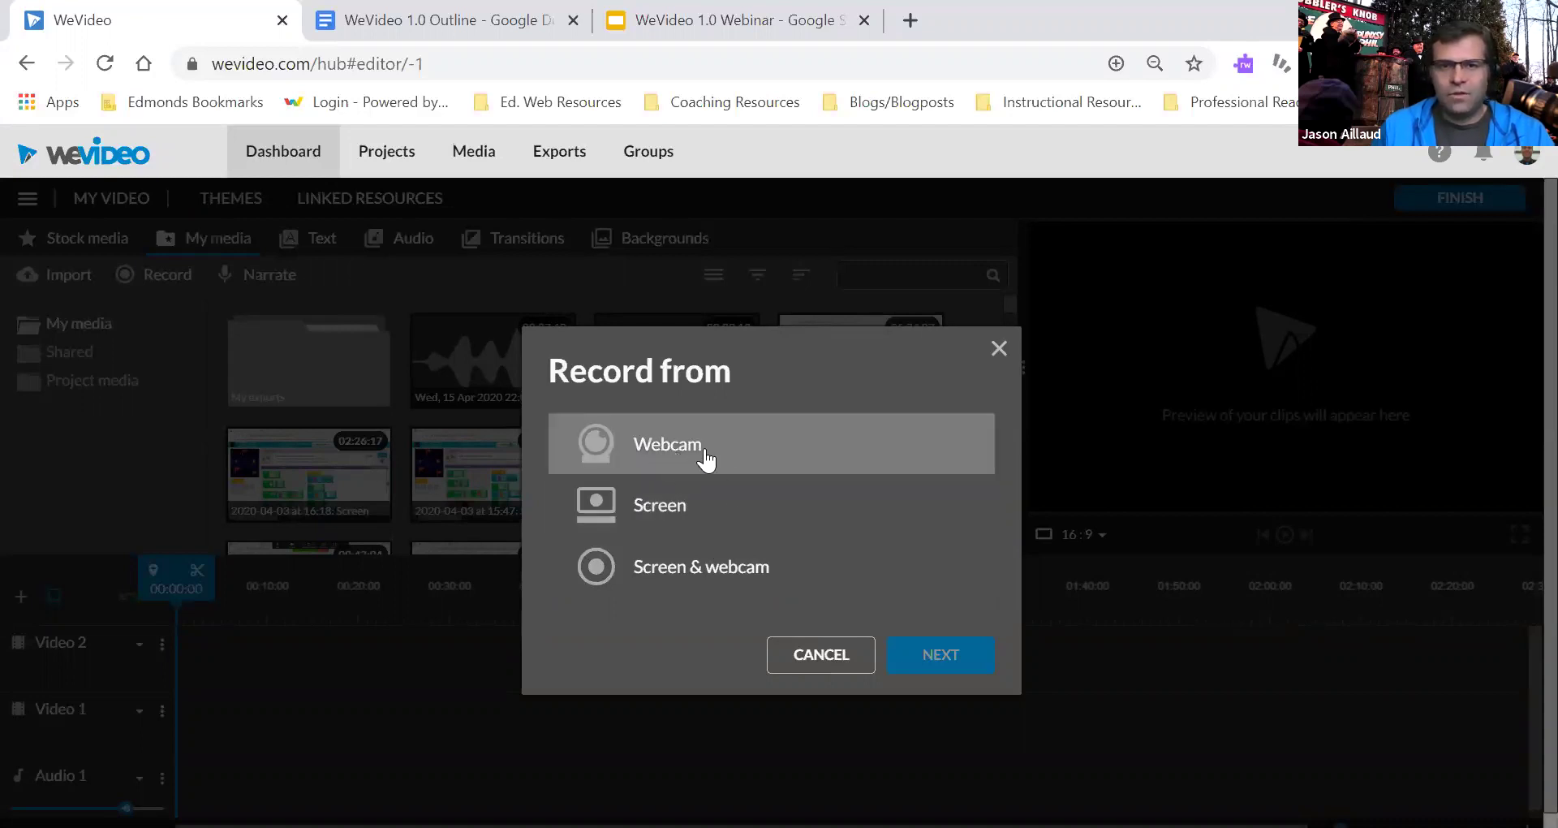
click(690, 507)
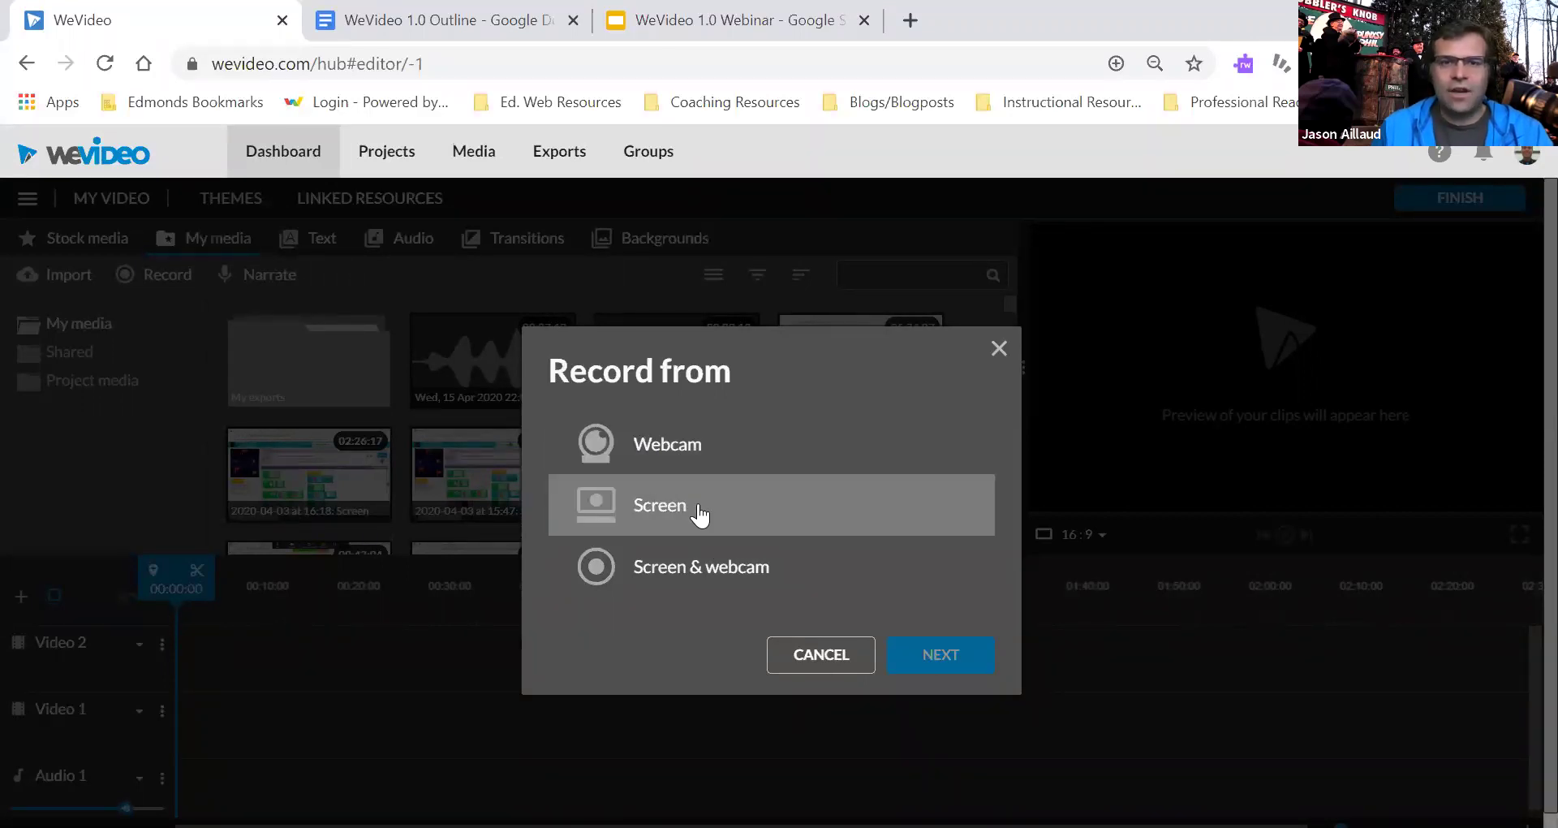
click(703, 513)
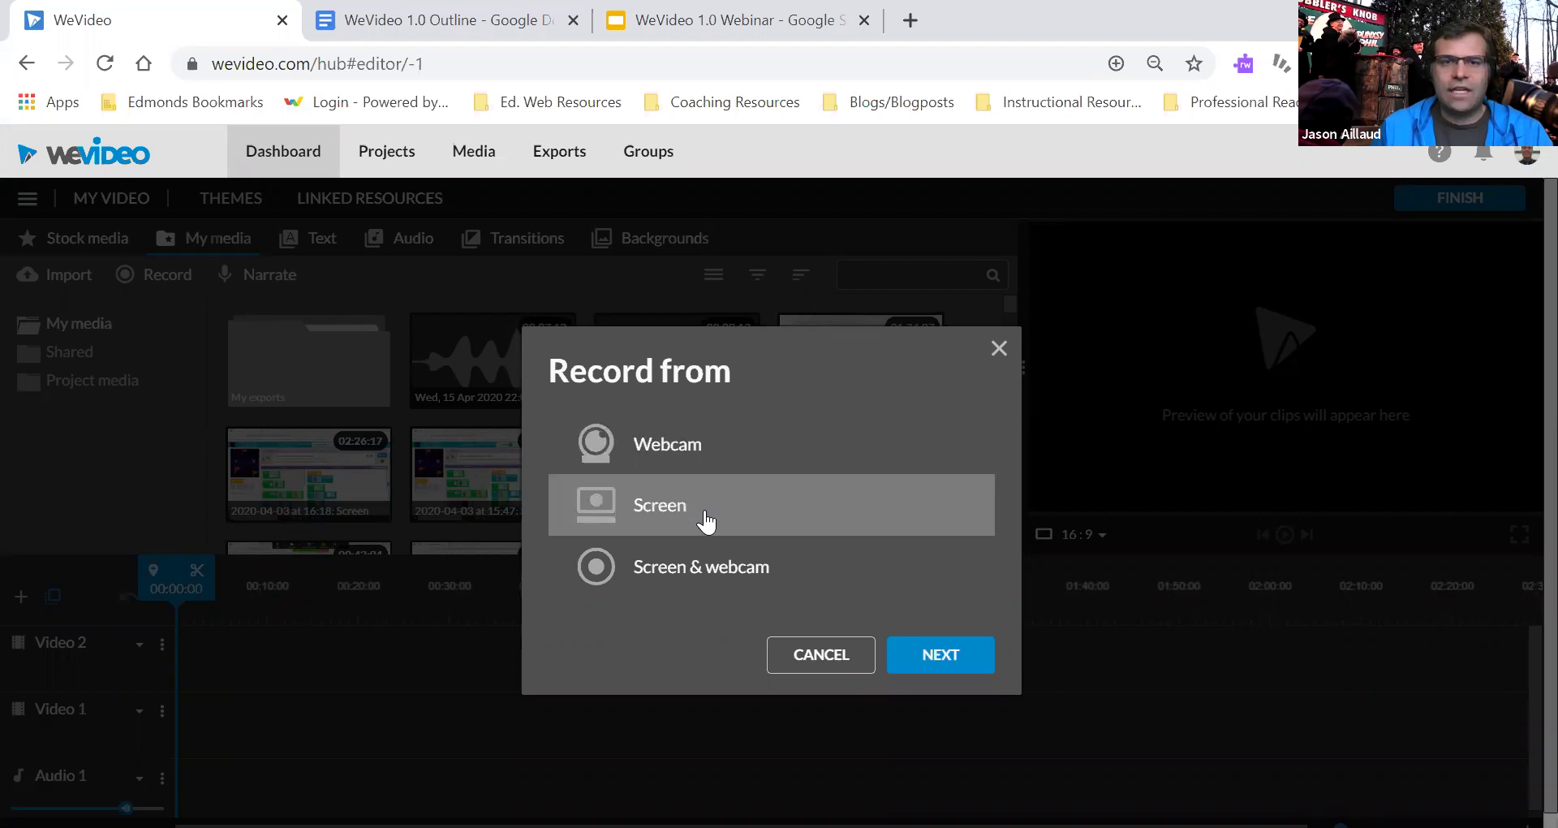
click(935, 657)
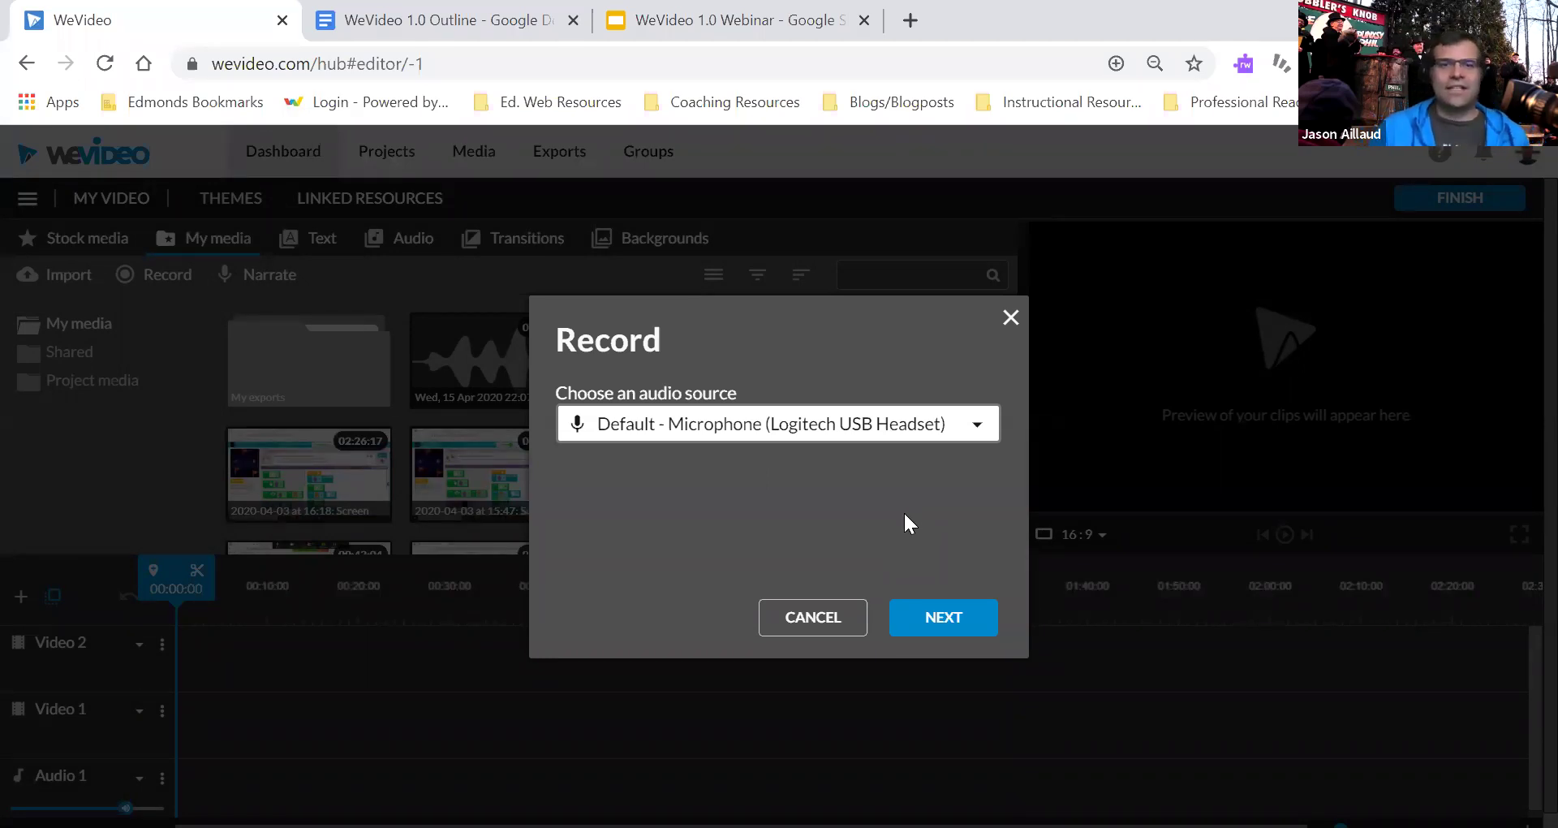
click(944, 617)
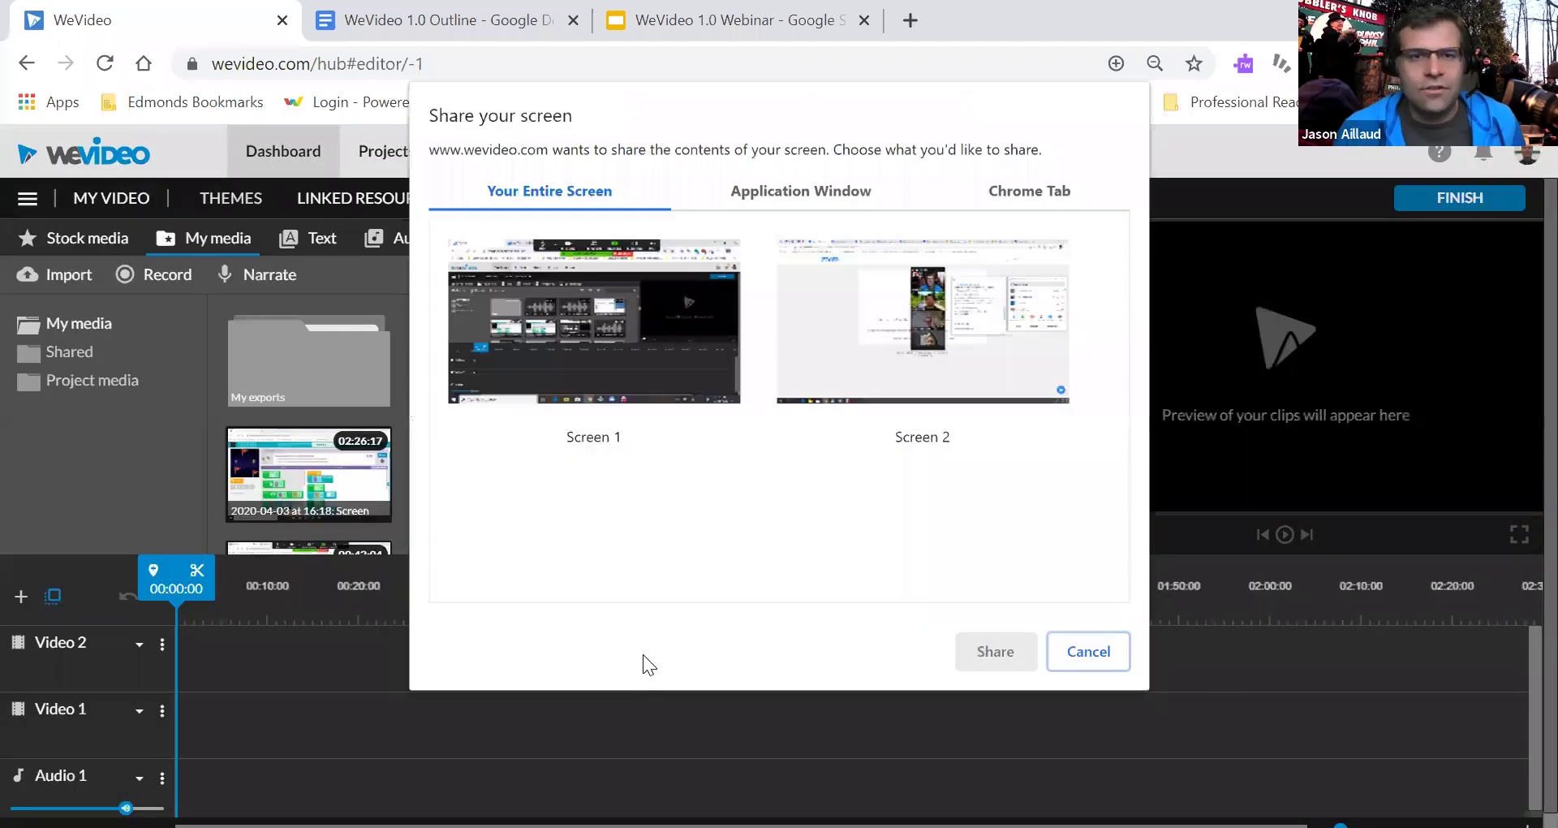
click(688, 348)
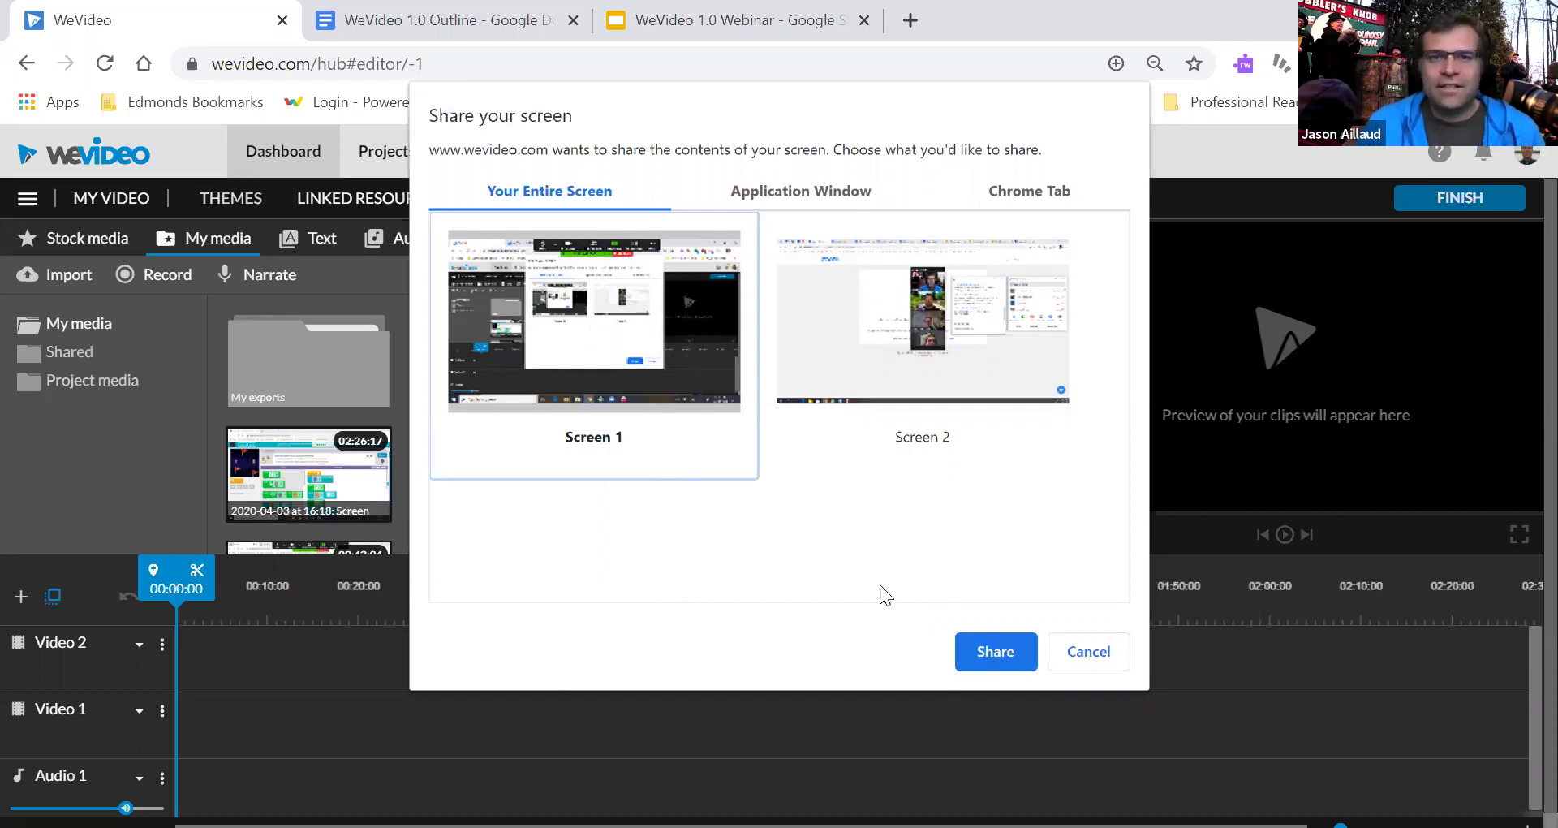
click(1005, 650)
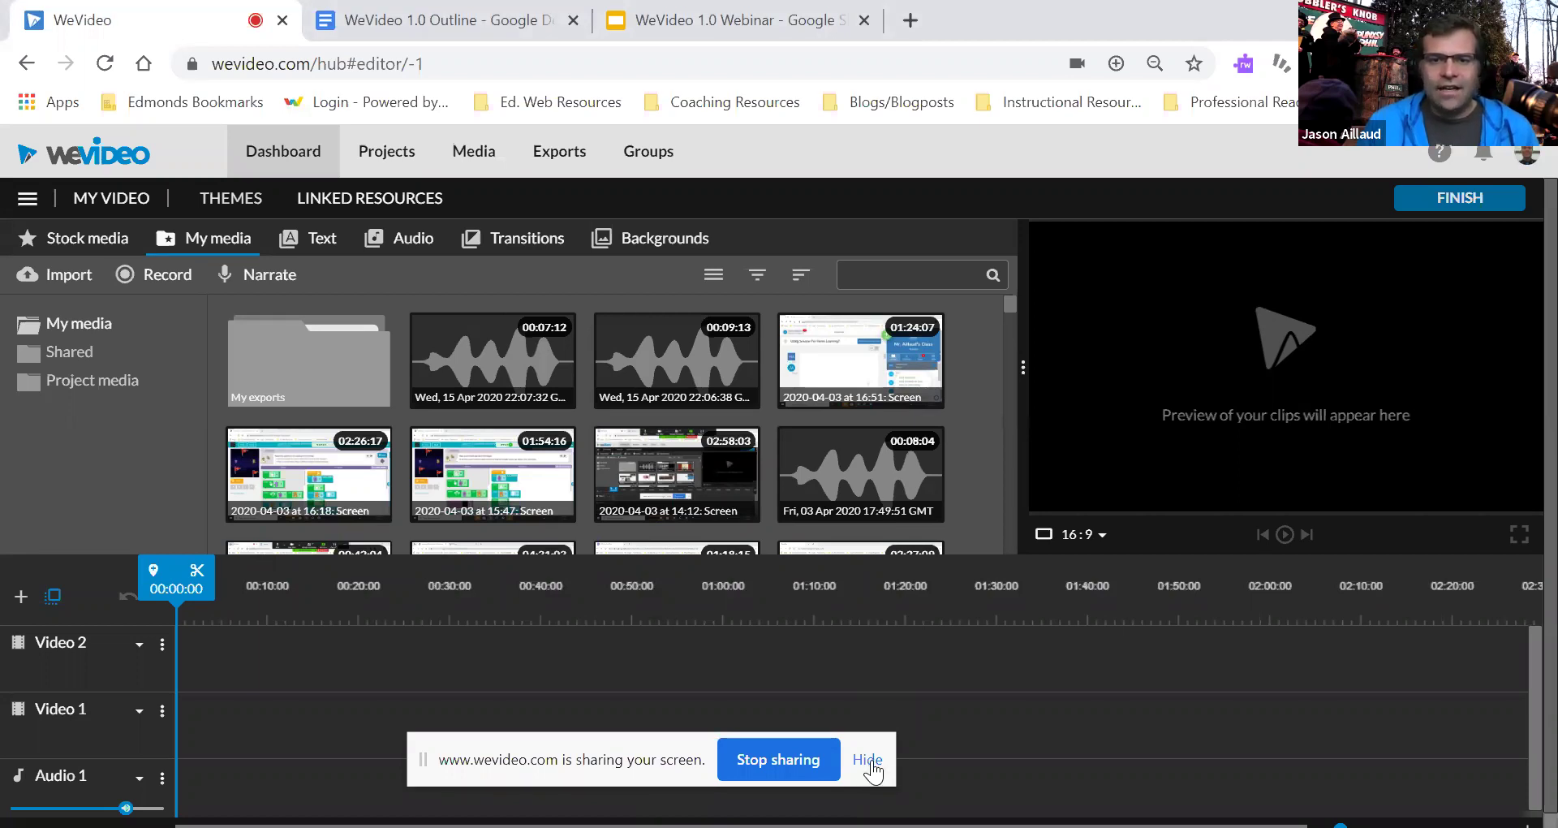
- Stop sharing the screen and save the finished screen recording
click(868, 762)
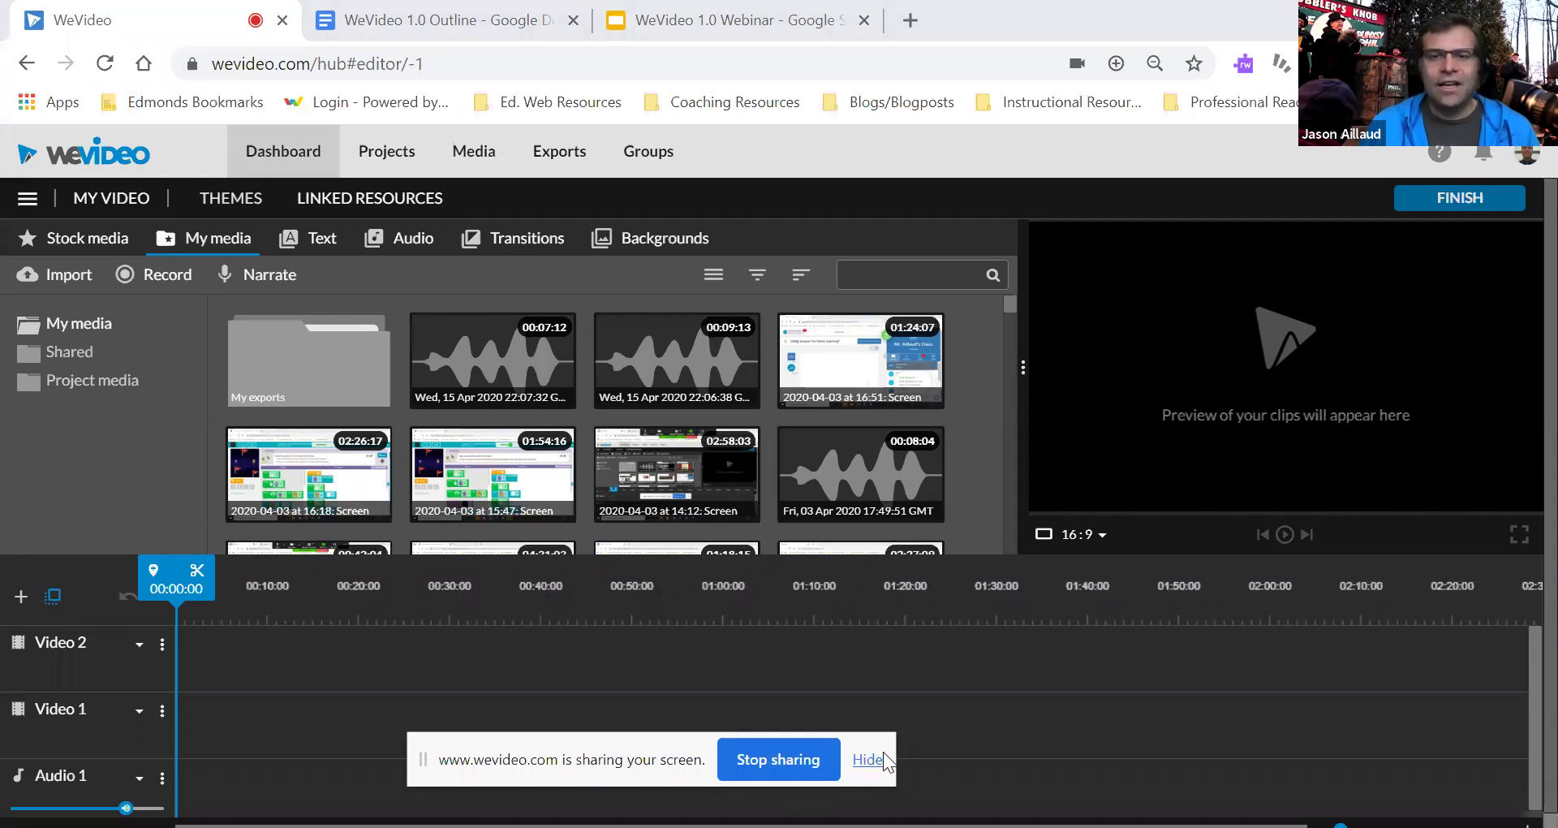
click(865, 762)
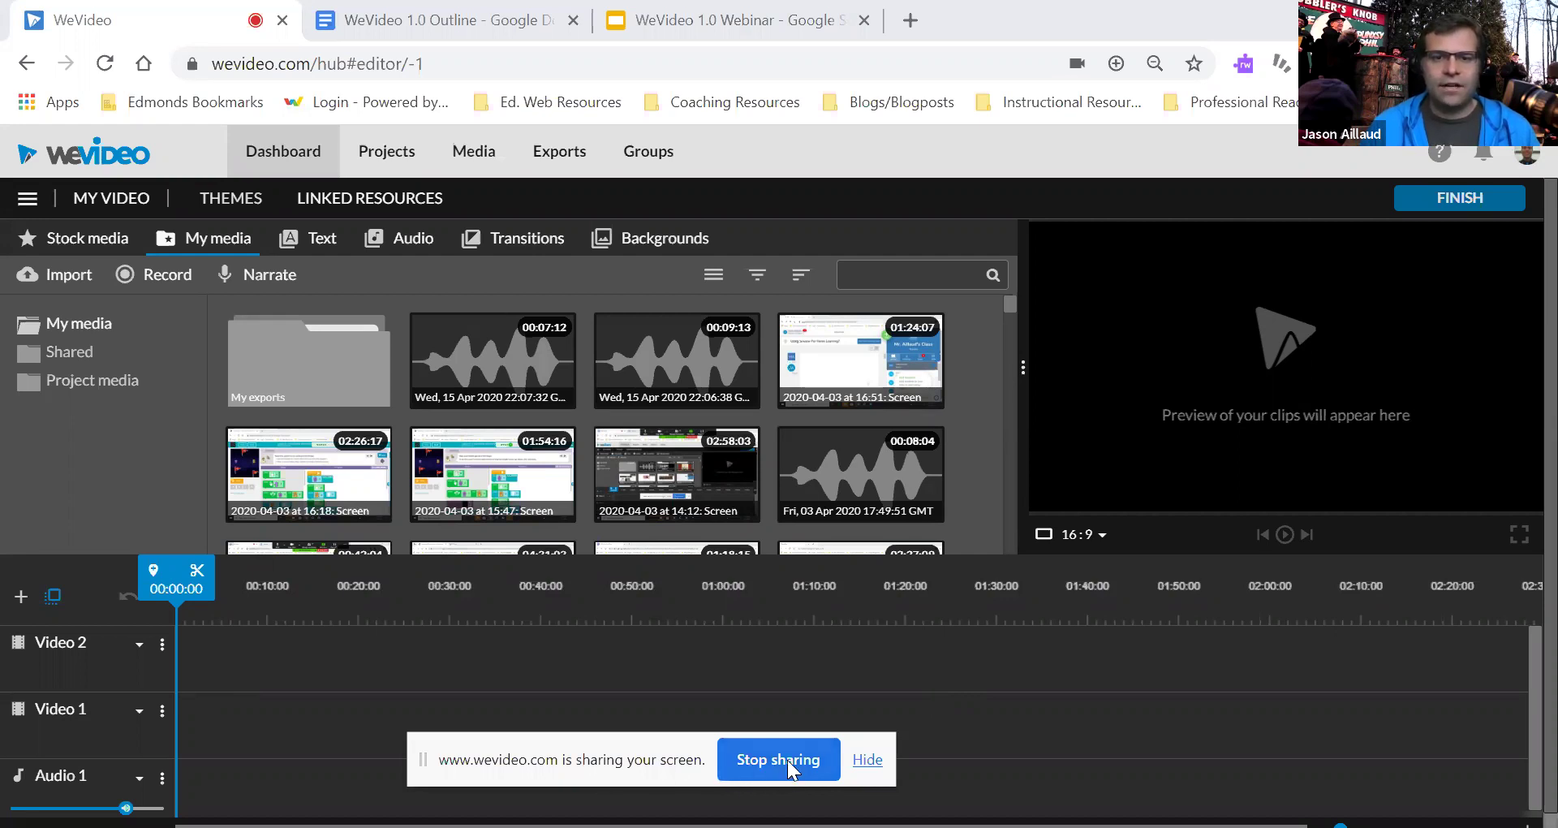
click(811, 759)
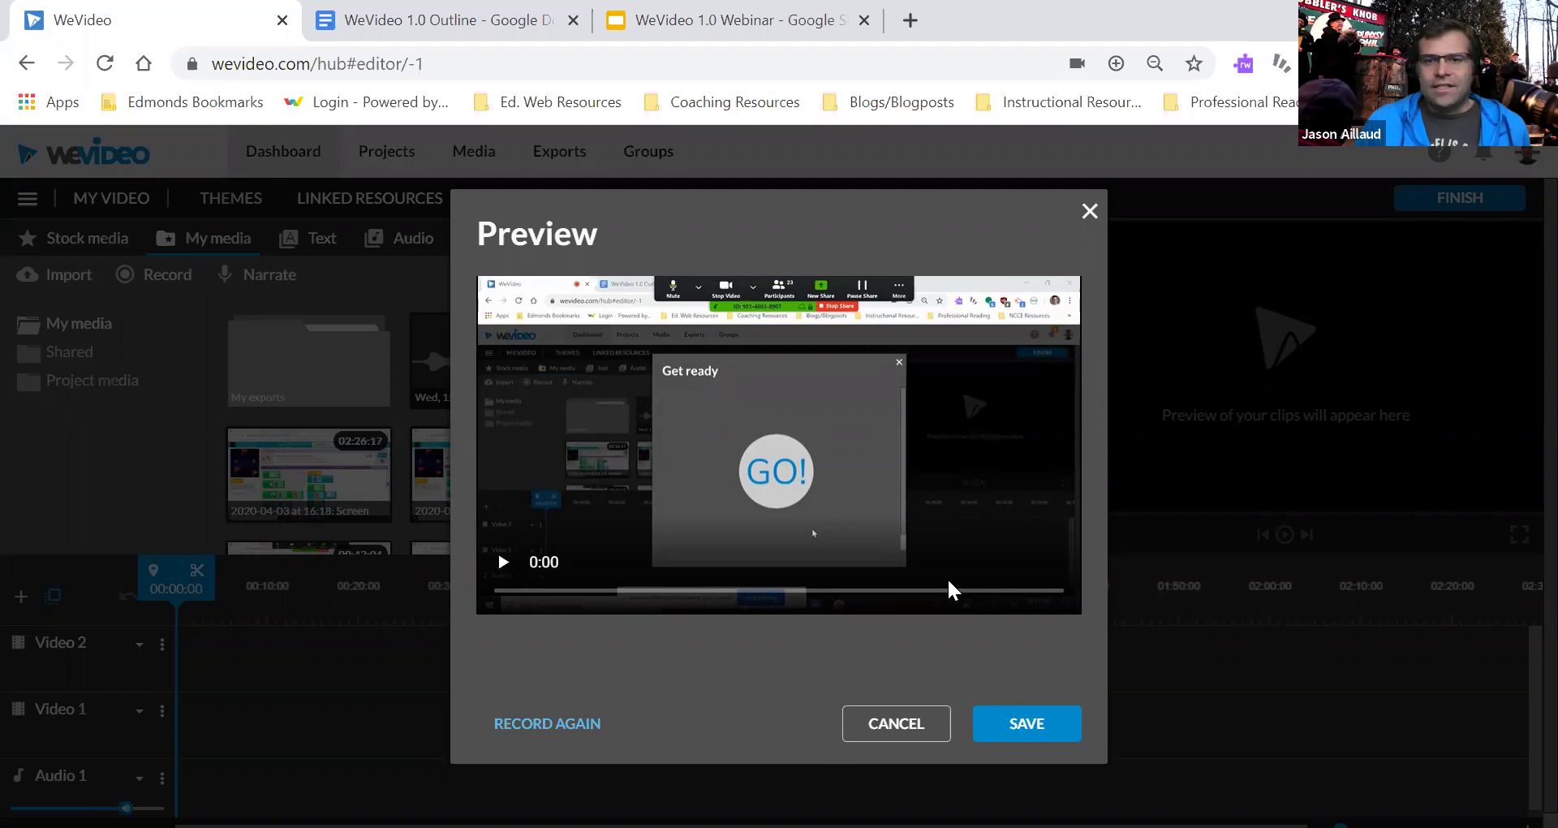
click(1026, 714)
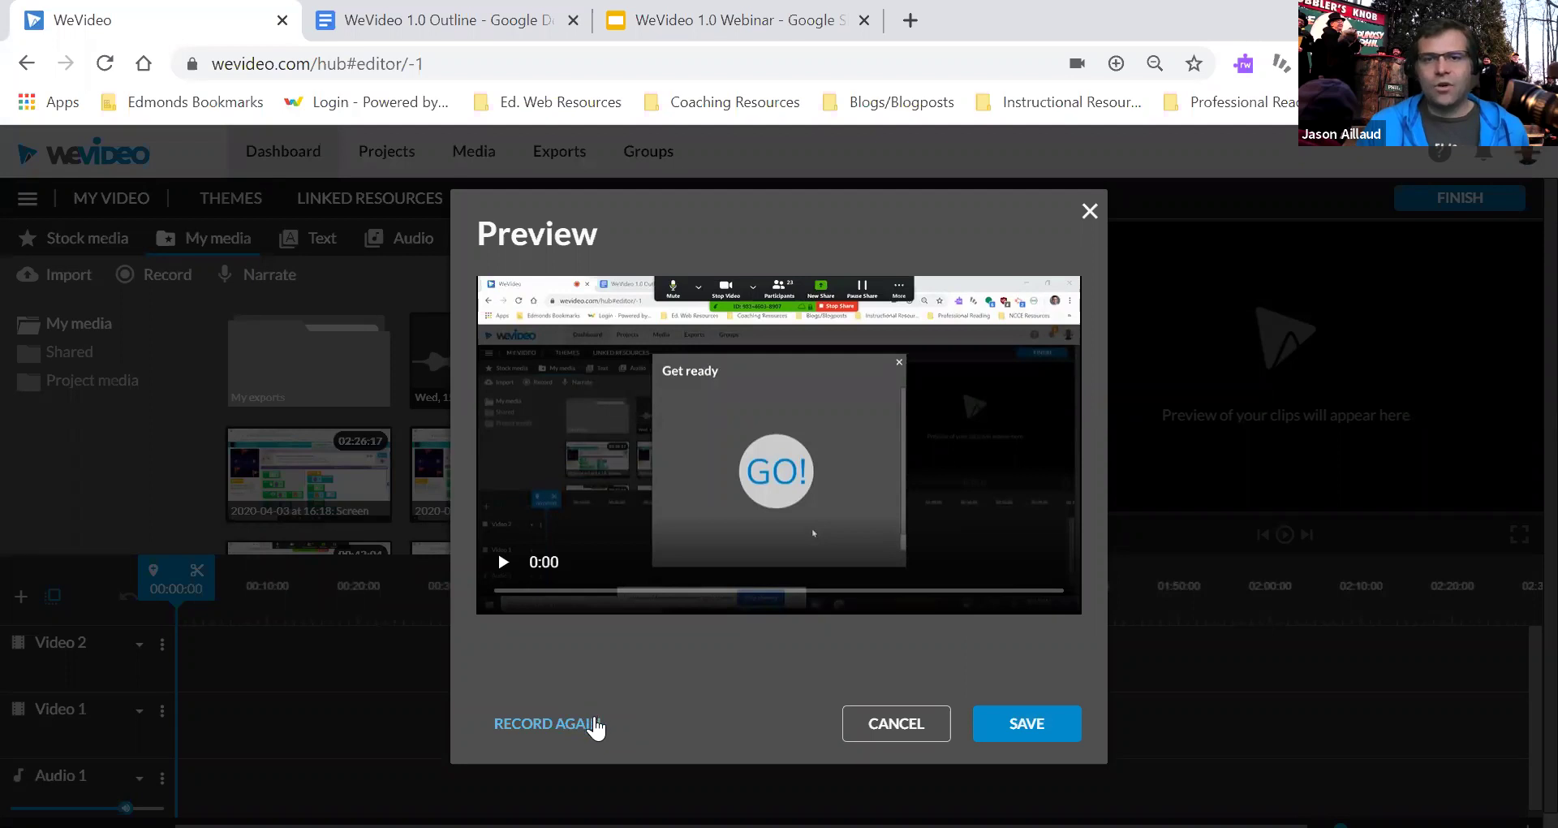
click(1057, 733)
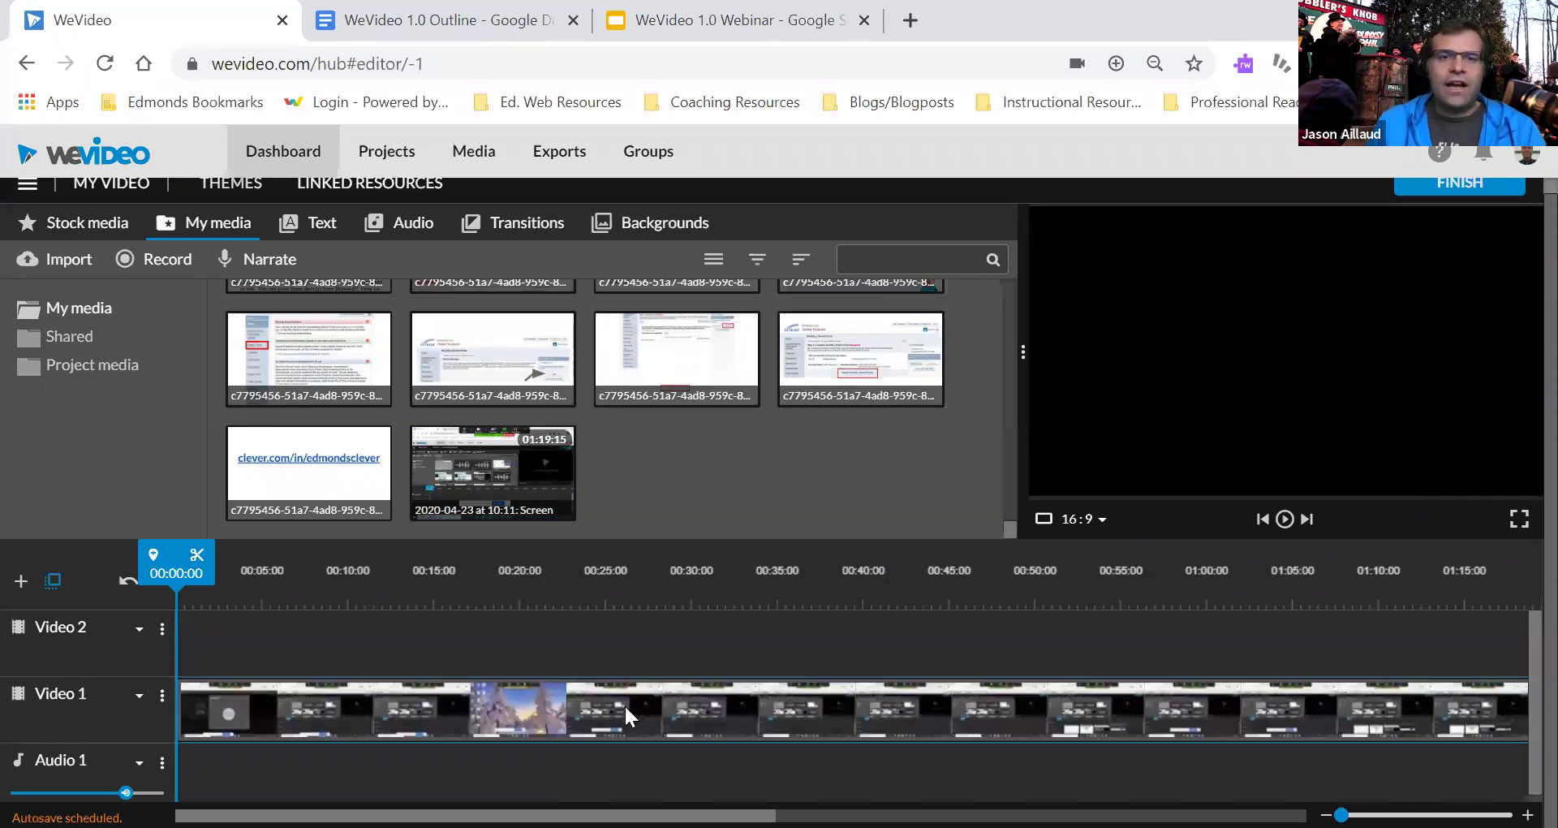
- Play the screen recording from the start of the timeline and pause it shortly after the opening countdown
click(569, 513)
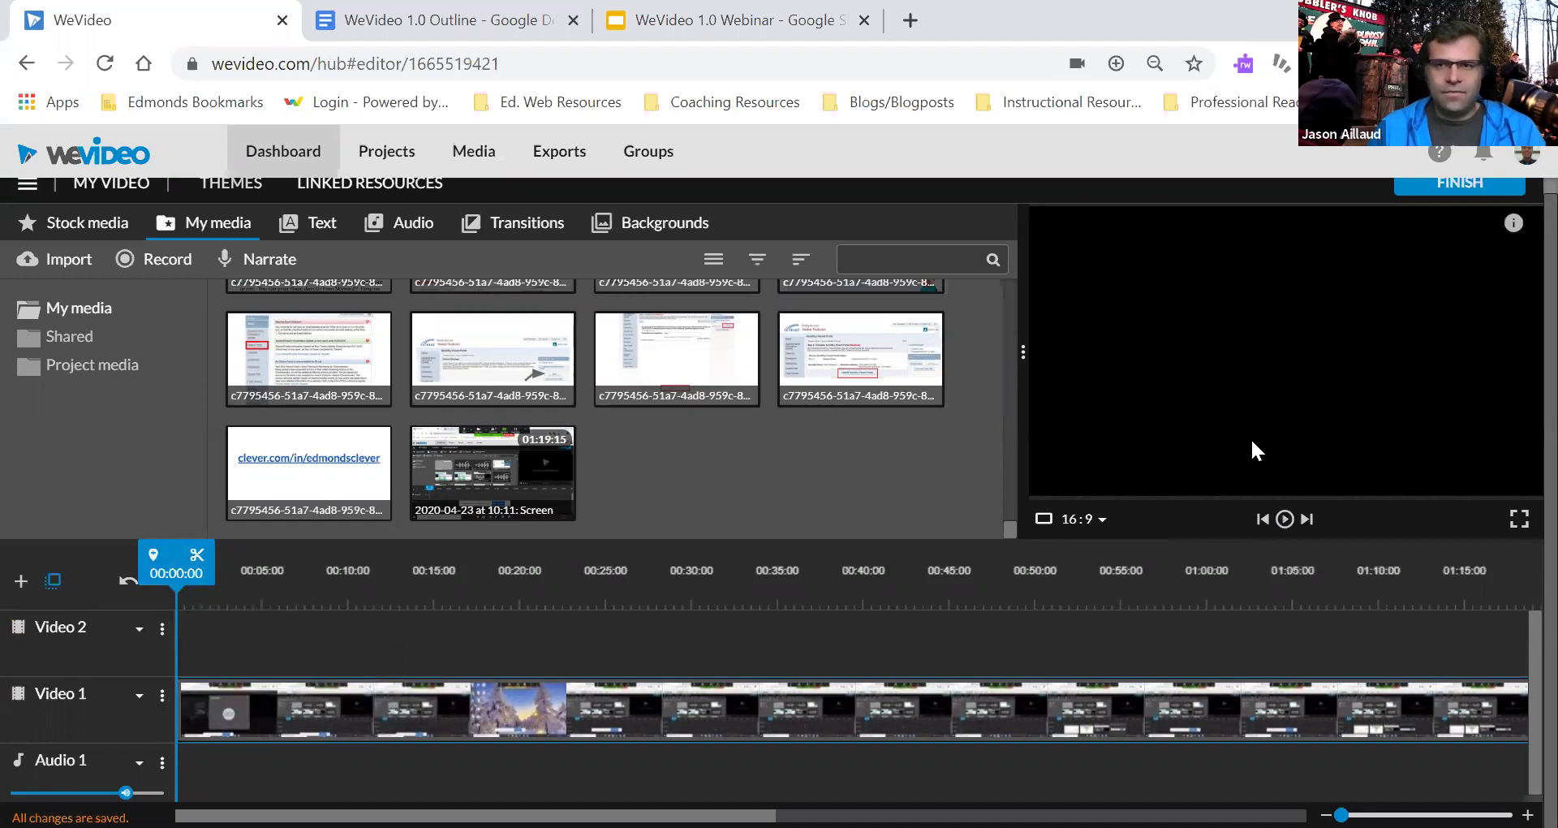
click(1286, 519)
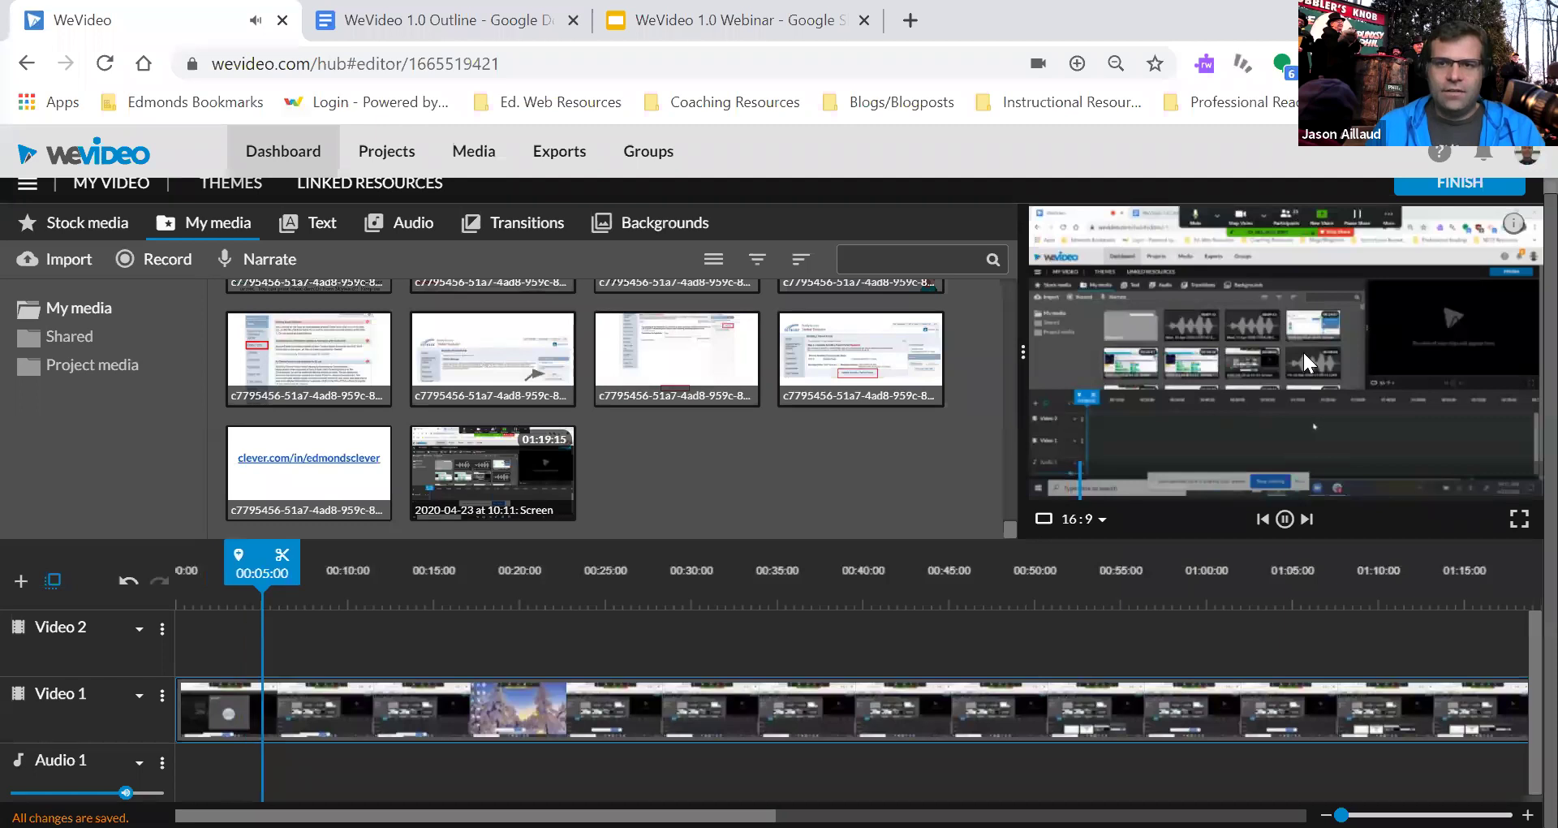
click(1284, 521)
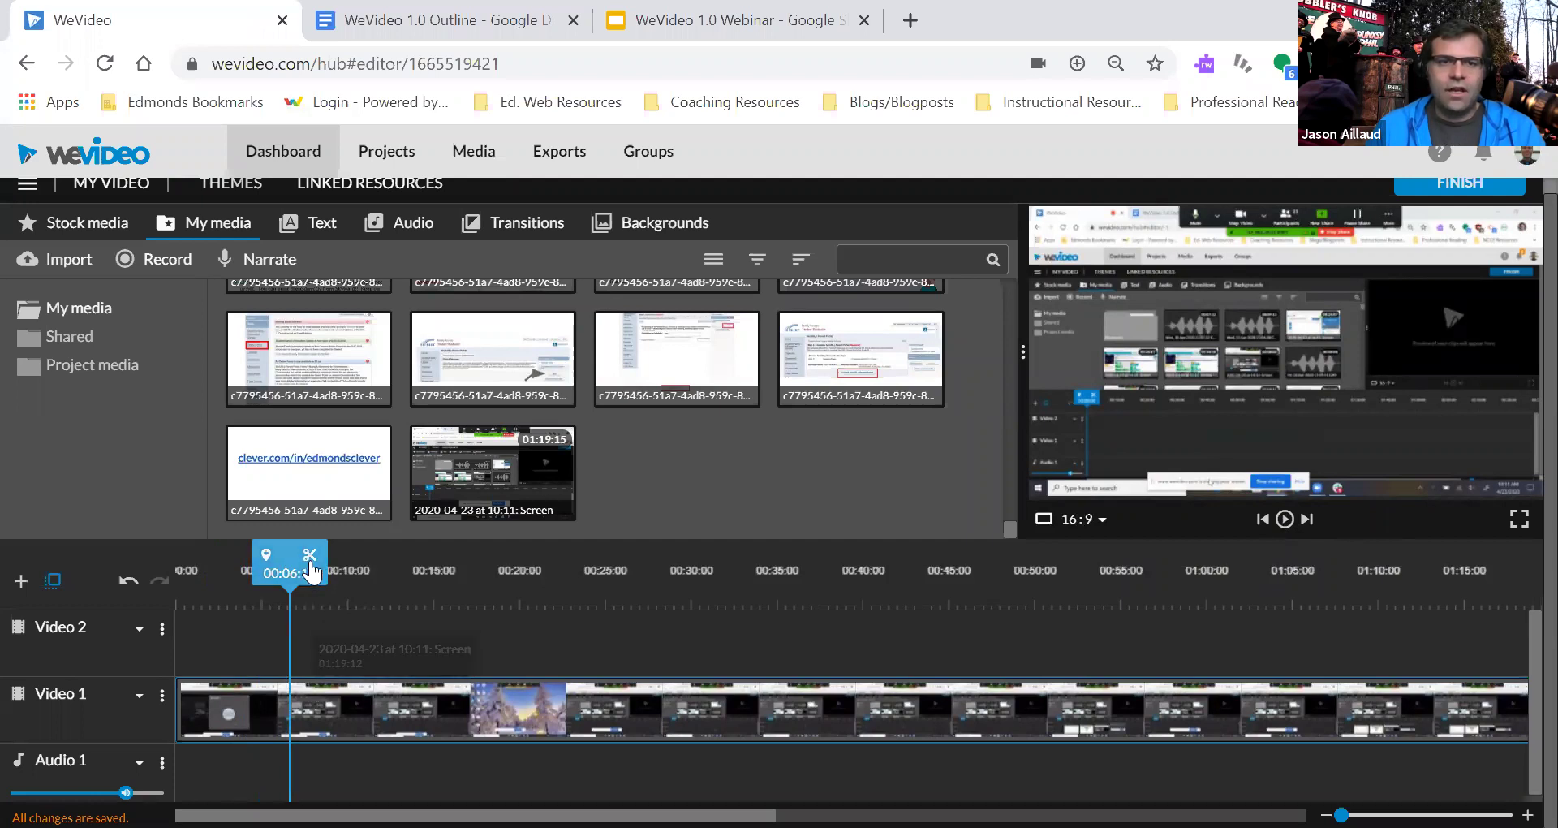
- Split the screen recording on the Video 1 track at 00:06:00
mouse_move(294, 579)
mouse_down()
mouse_move(265, 577)
mouse_move(285, 566)
mouse_up()
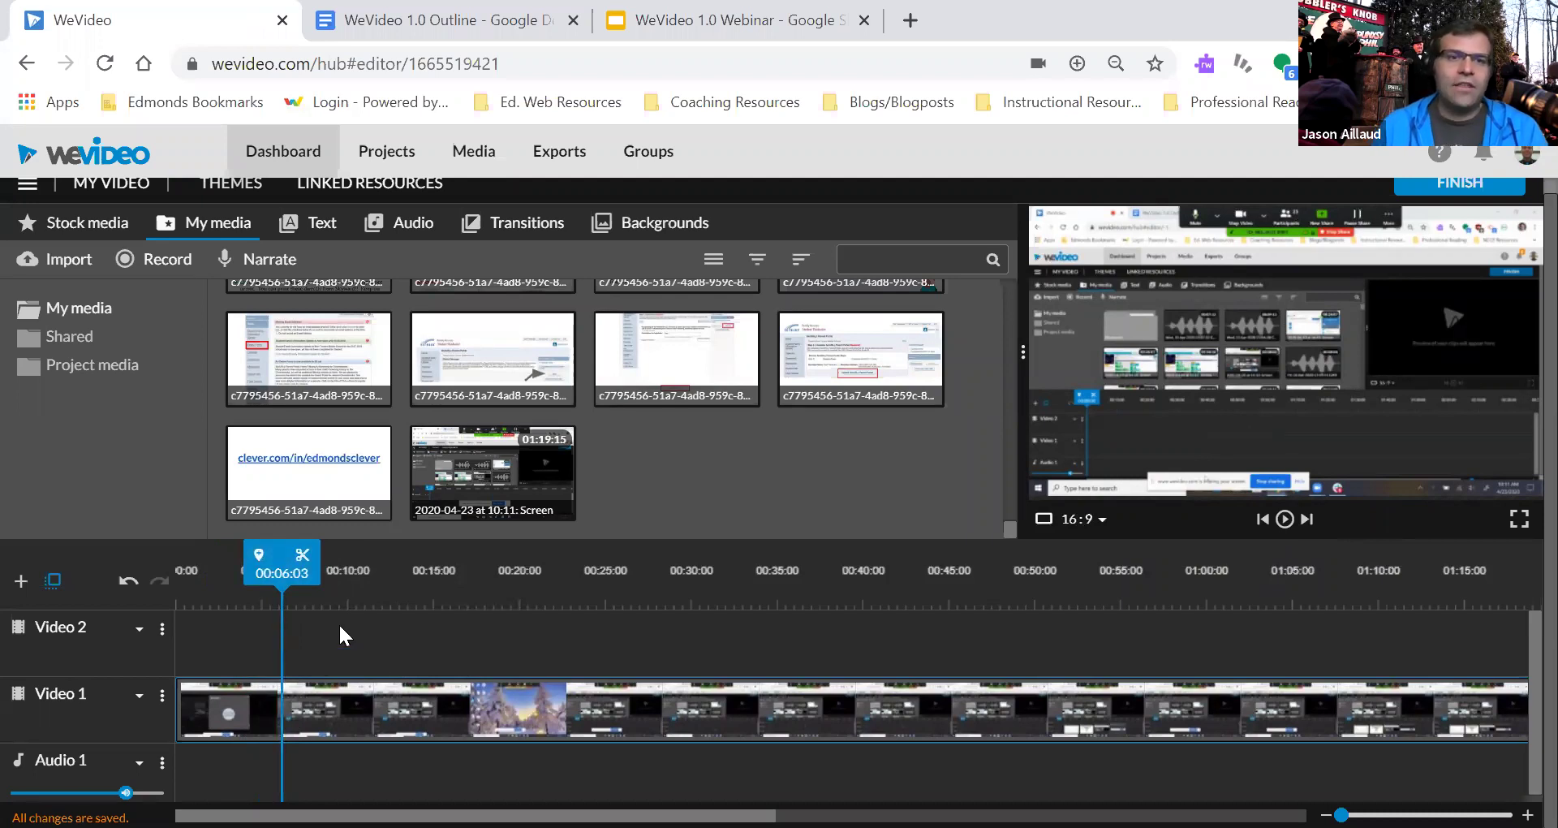
drag(286, 576, 284, 576)
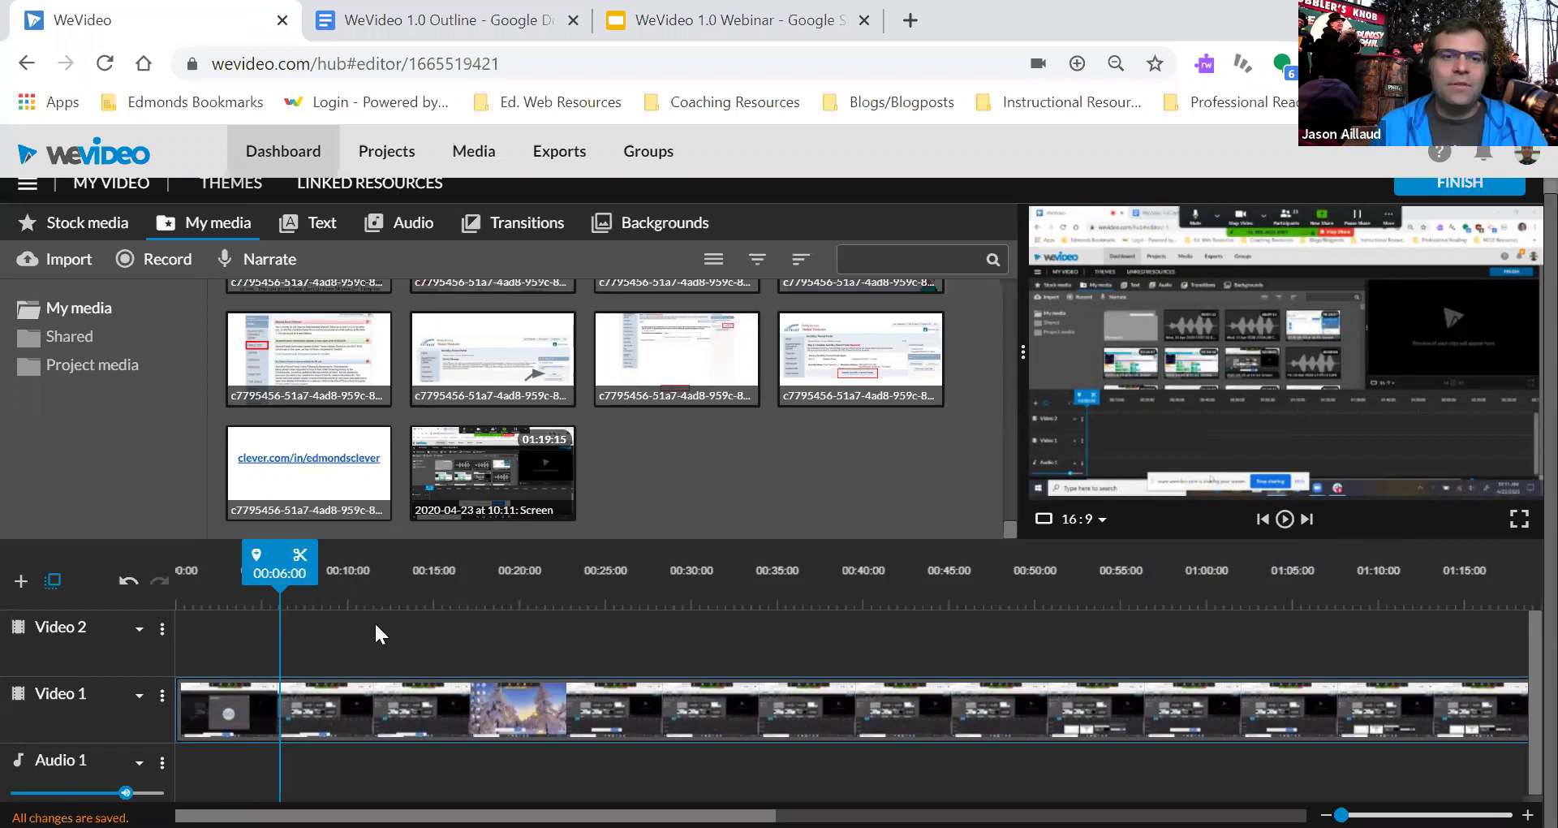
key(Left)
key(Left)
key(Left)
key(Left)
key(Left)
key(Left)
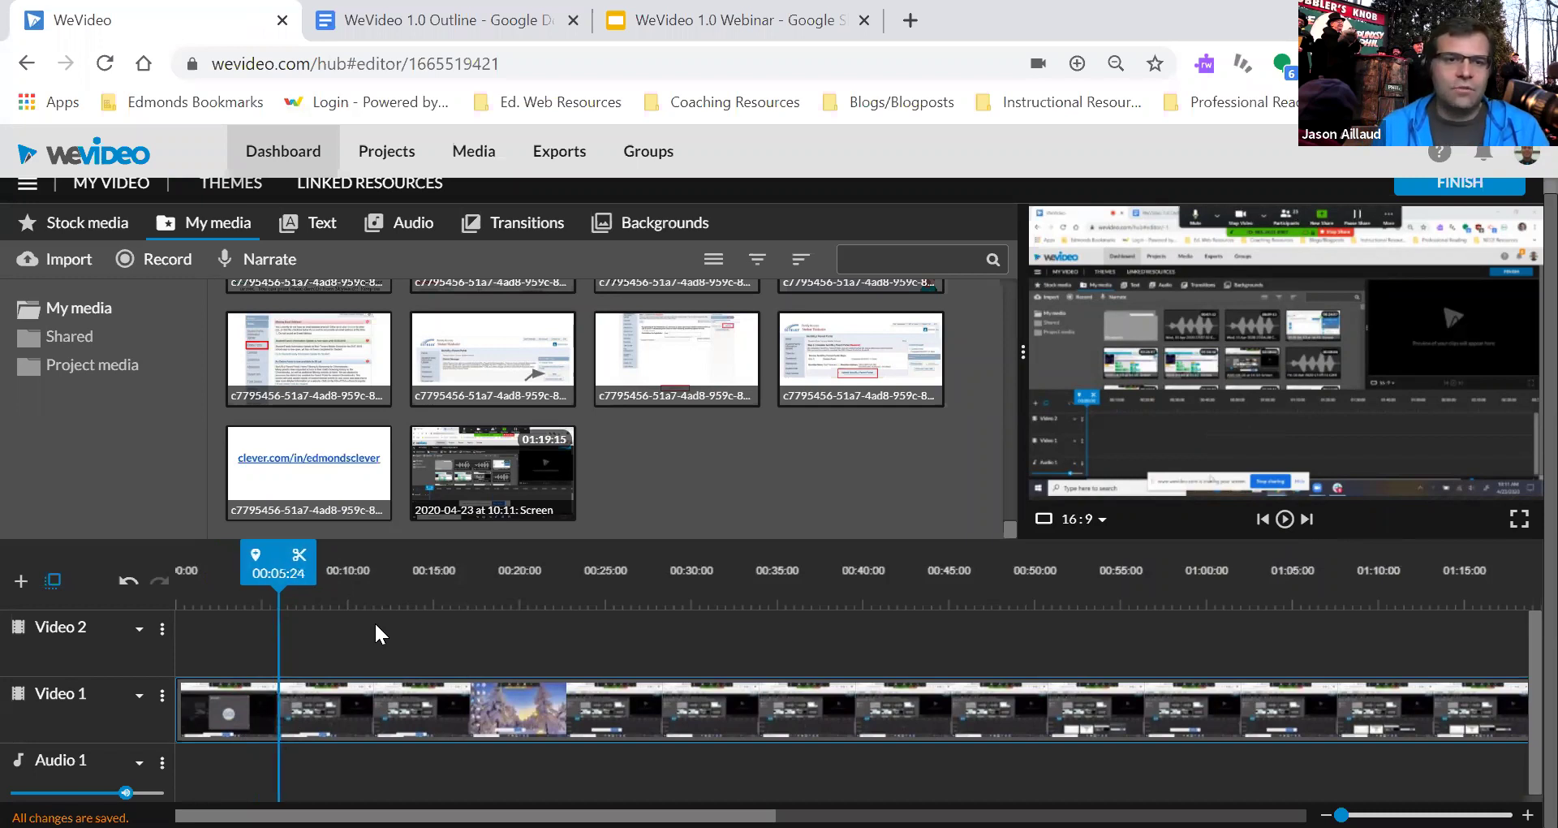
key(Right)
key(Right)
key(Right)
key(Right)
key(Right)
key(Right)
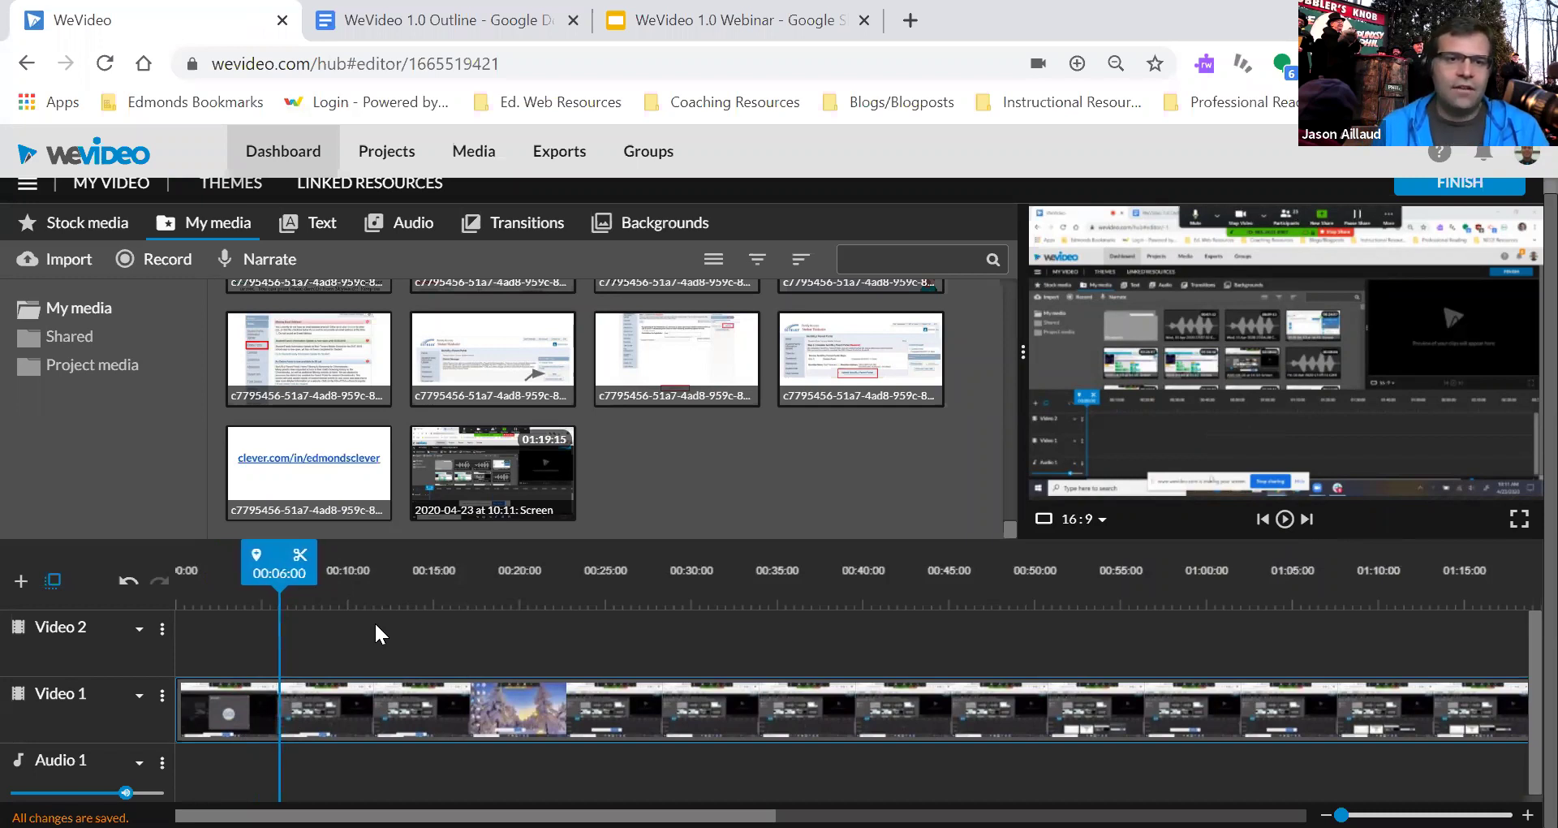
key(Right)
key(Right)
key(Left)
key(Left)
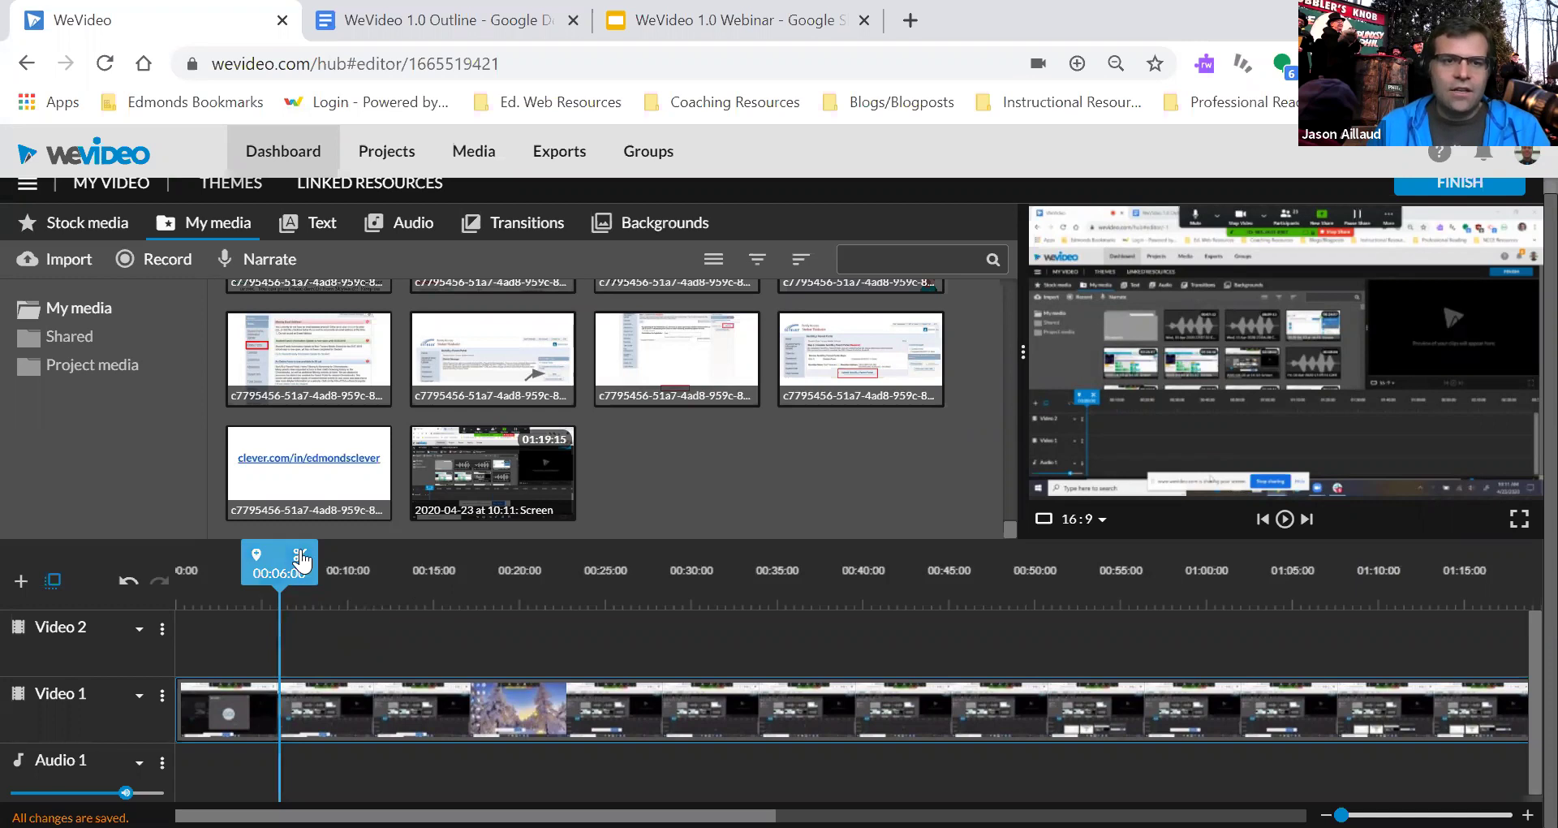
click(300, 557)
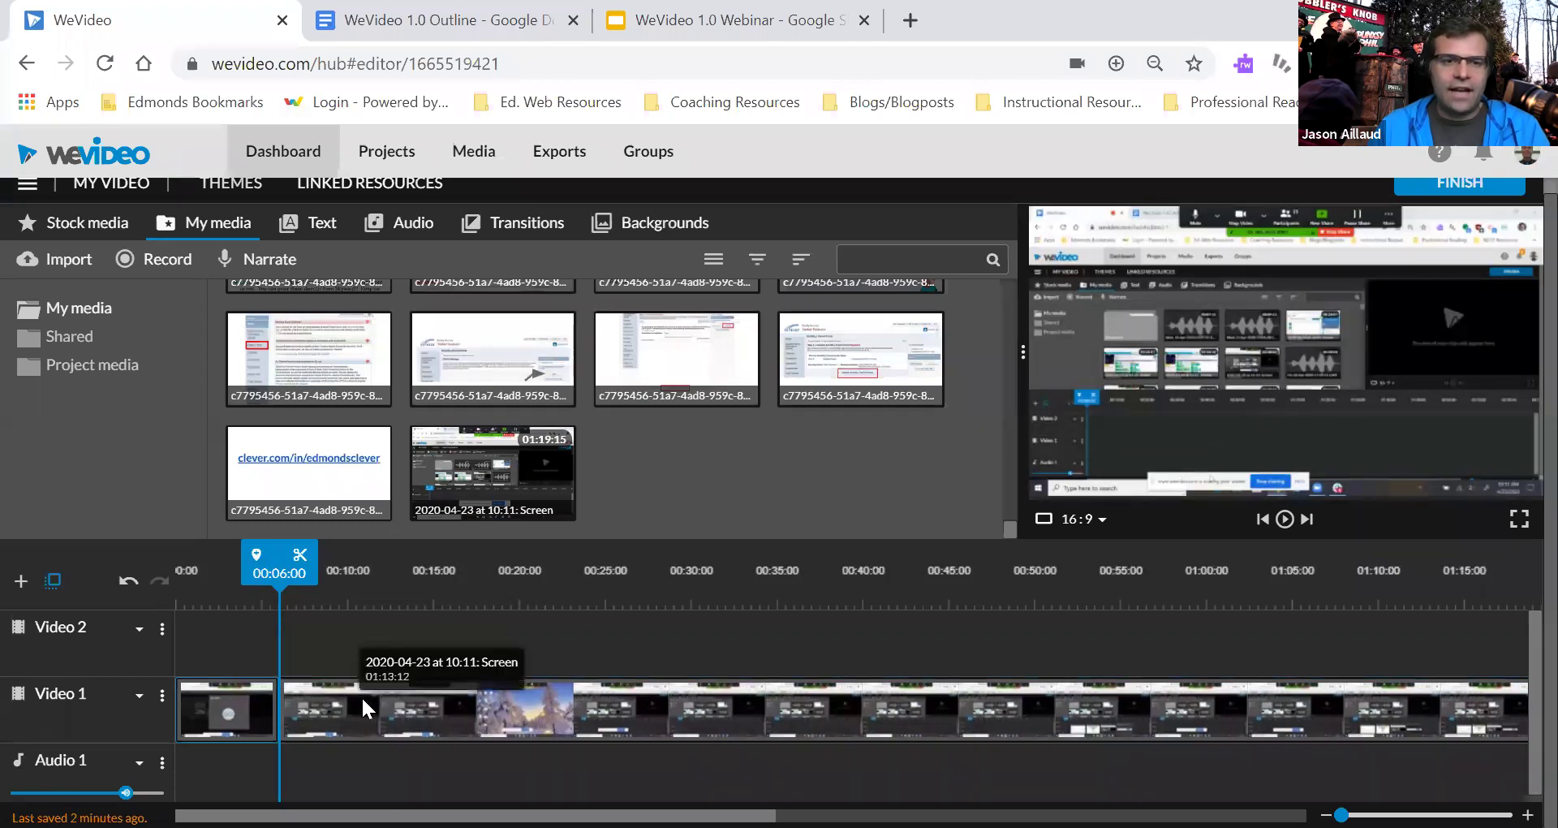
- Delete the short opening segment before the split and move the remaining recording to the start of the Video 1 track
click(228, 716)
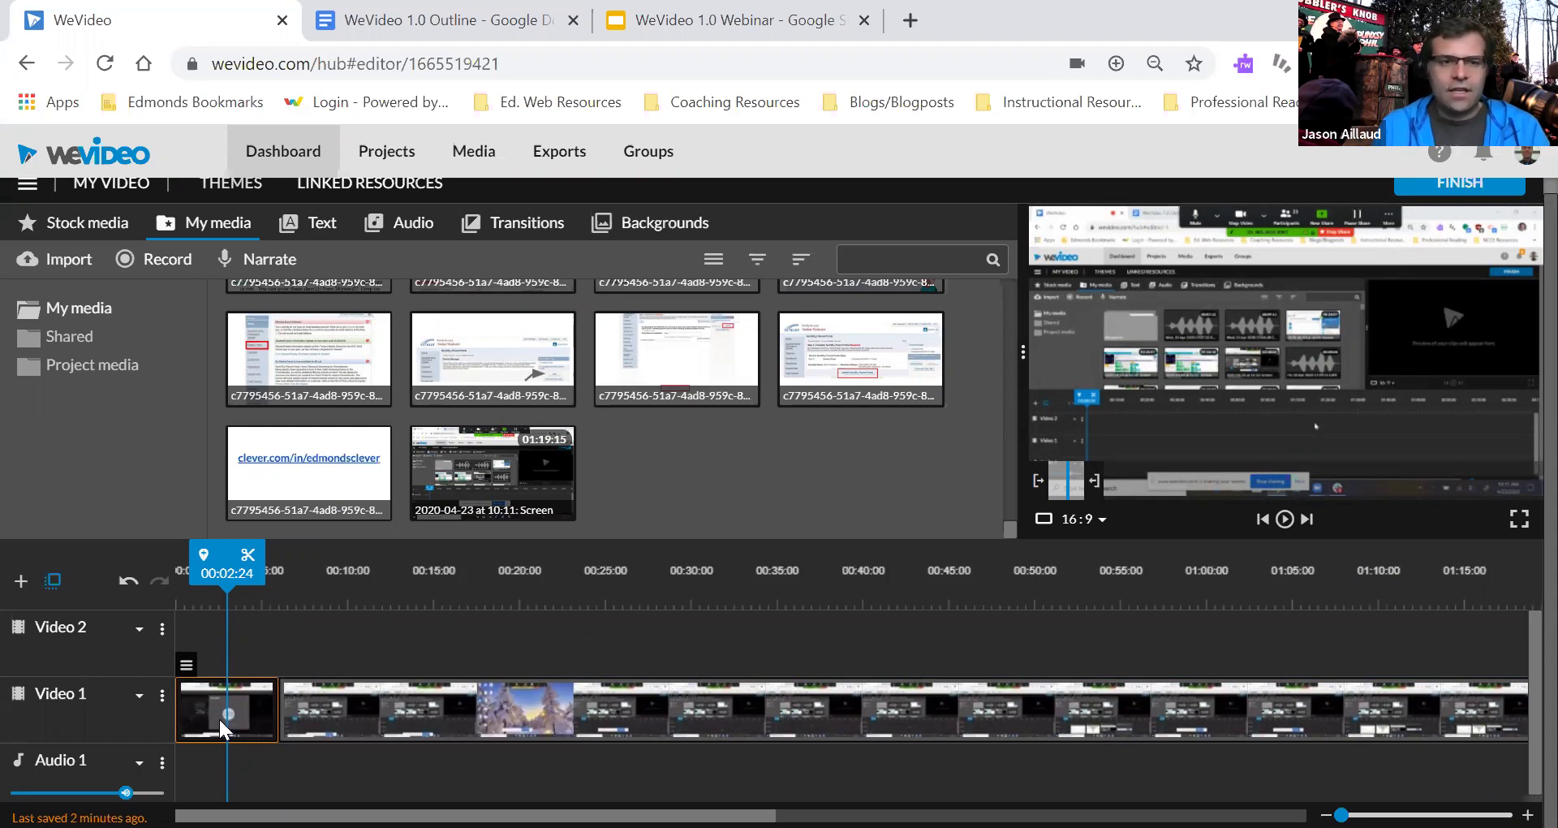
key(Delete)
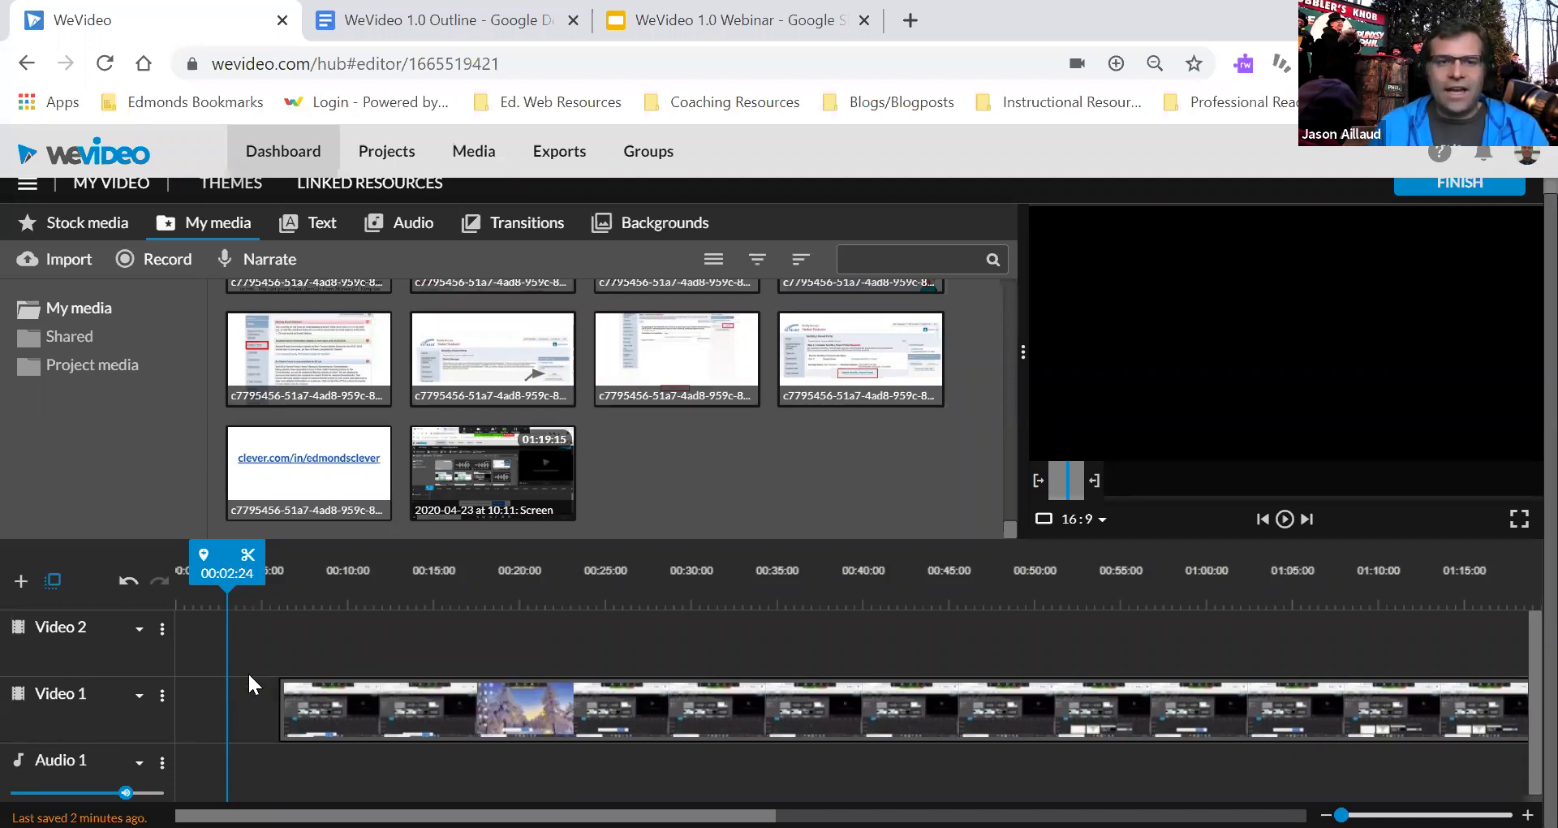
click(443, 721)
drag(428, 723, 324, 735)
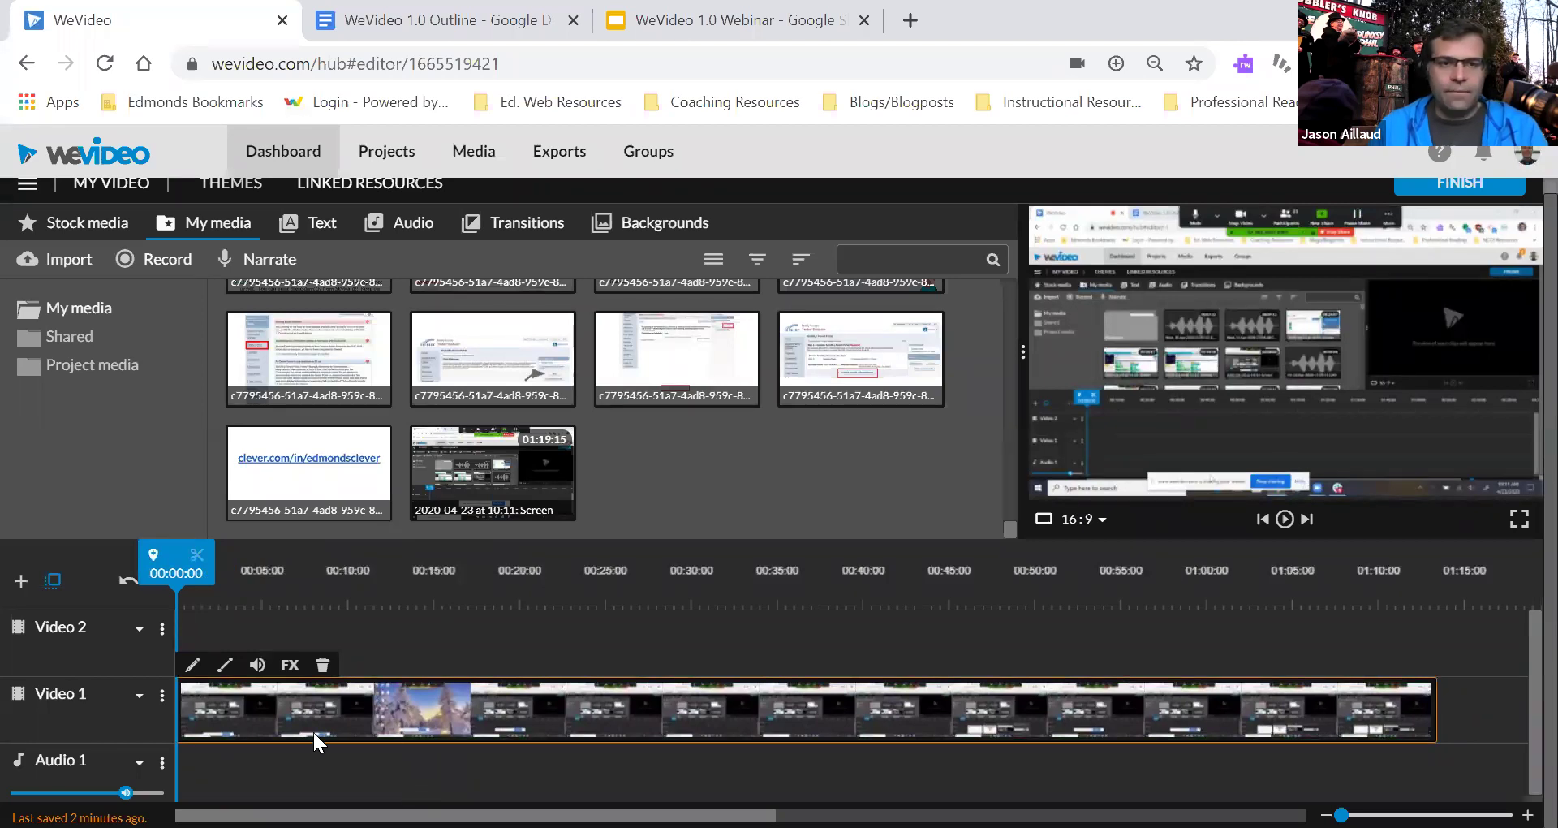
- Shift the trimmed recording on the Video 1 track so that it starts at 00:05:00
drag(231, 710, 366, 727)
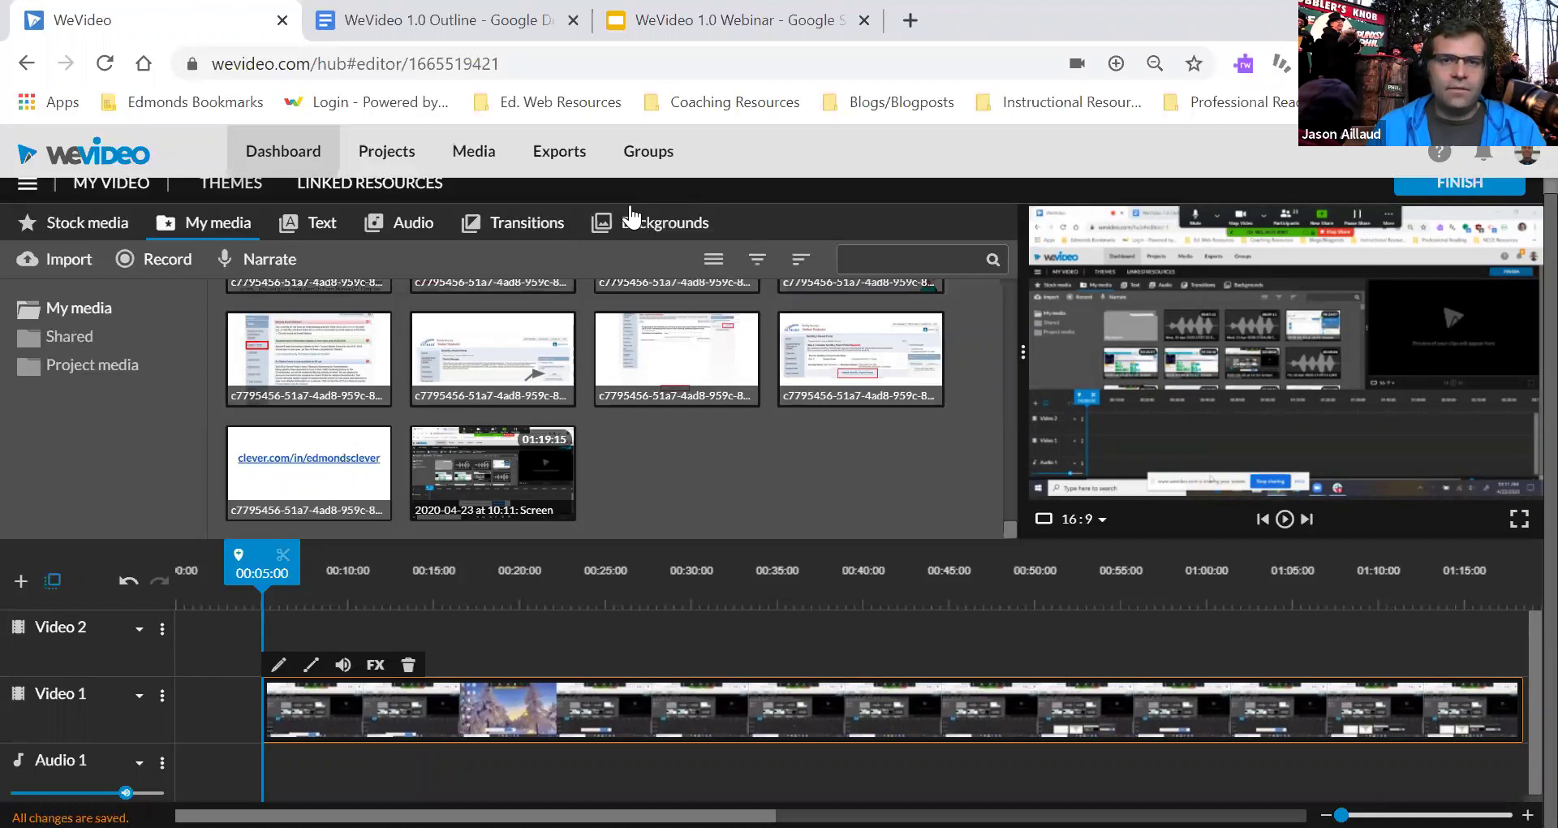
- Insert the Golden Streaks background at the start of the Video 1 track, trimmed to fit the gap before the screen recording
click(641, 231)
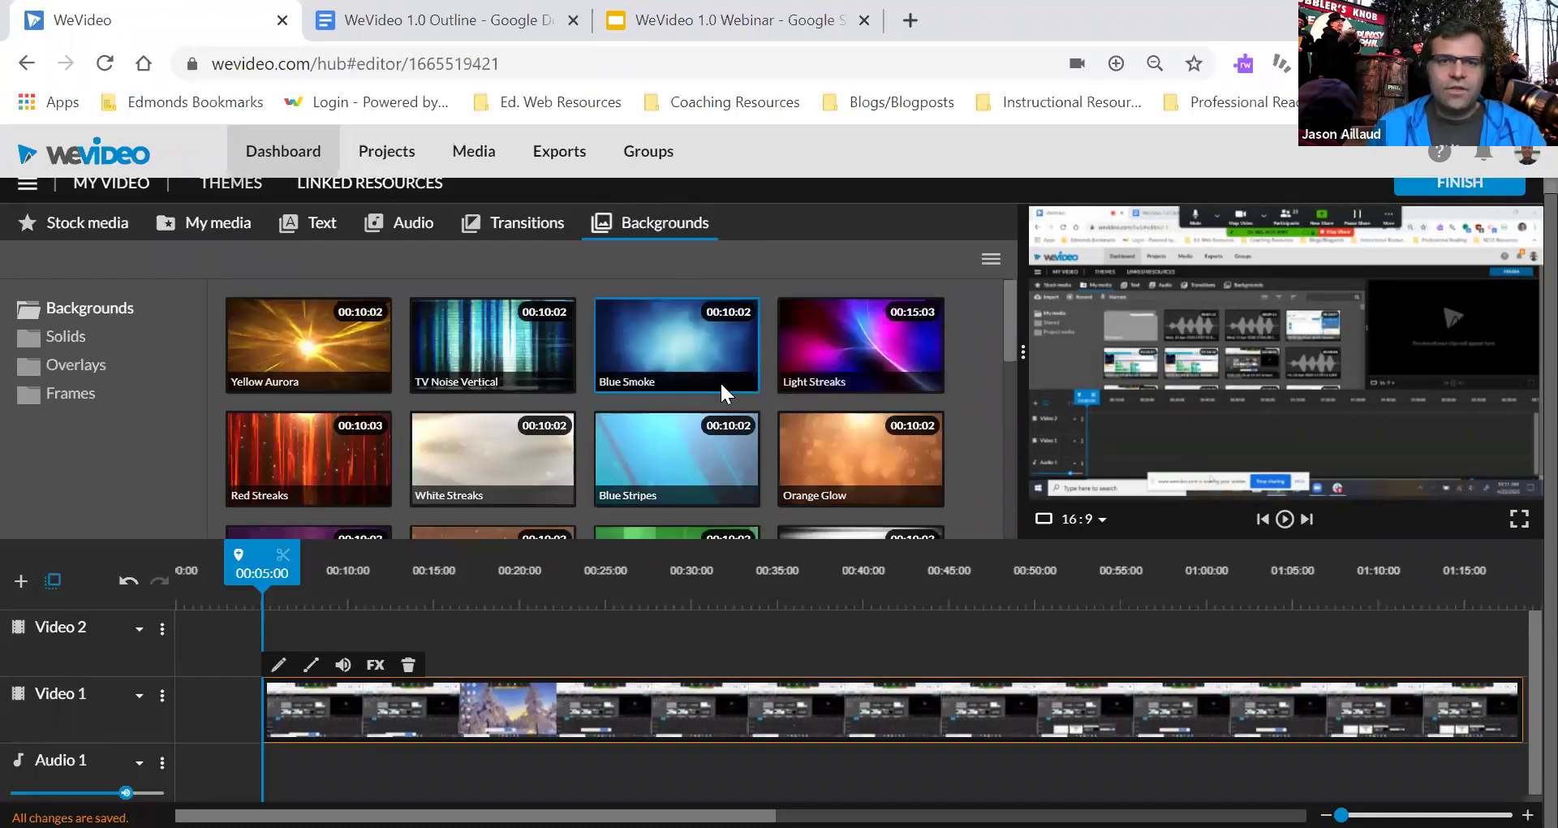
scroll(723, 382, down, 3)
scroll(722, 391, down, 2)
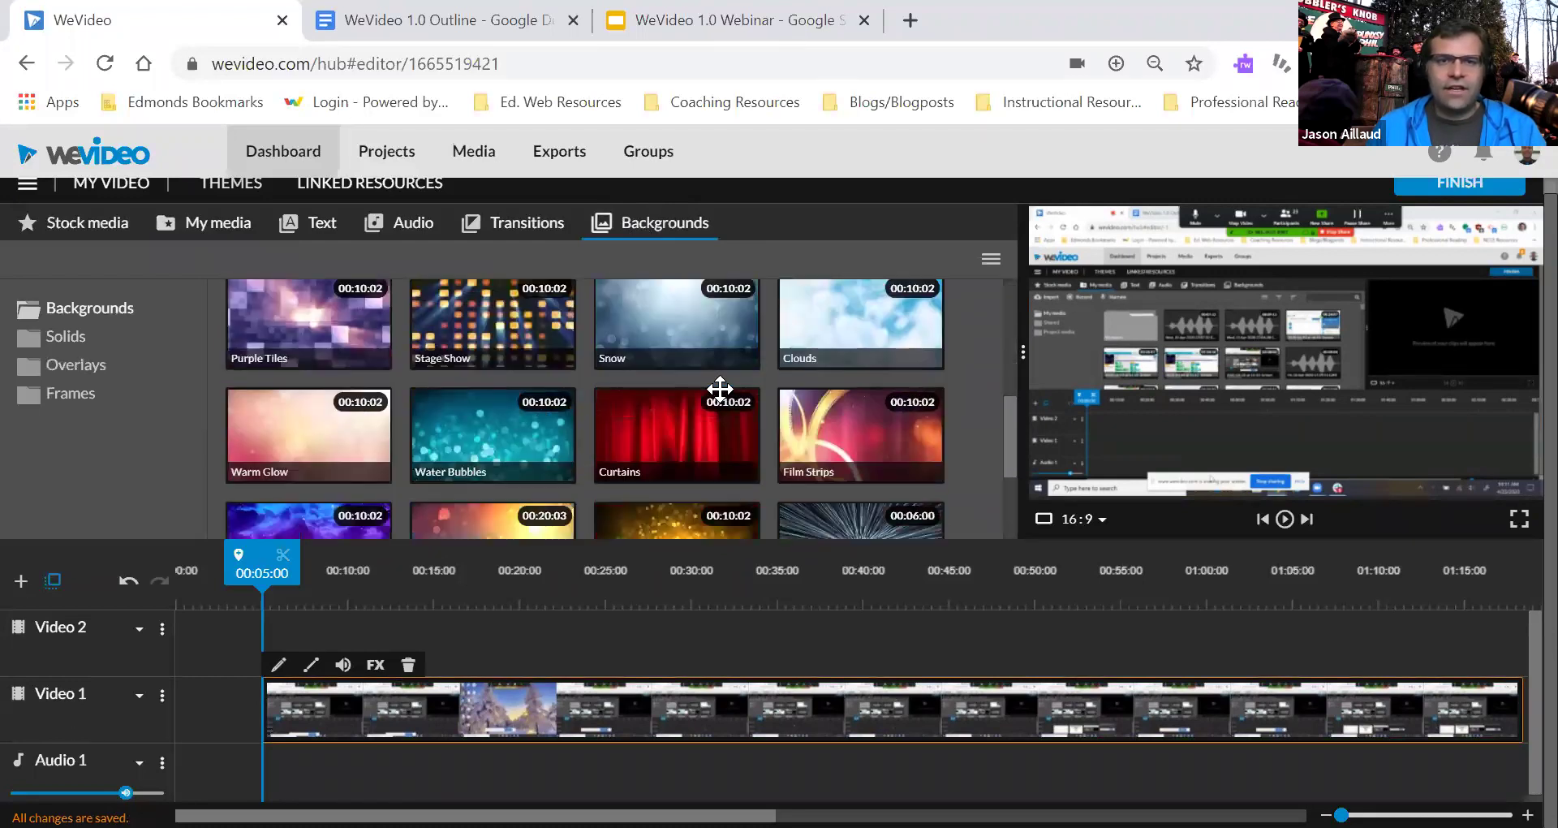
scroll(731, 396, up, 2)
scroll(733, 398, up, 2)
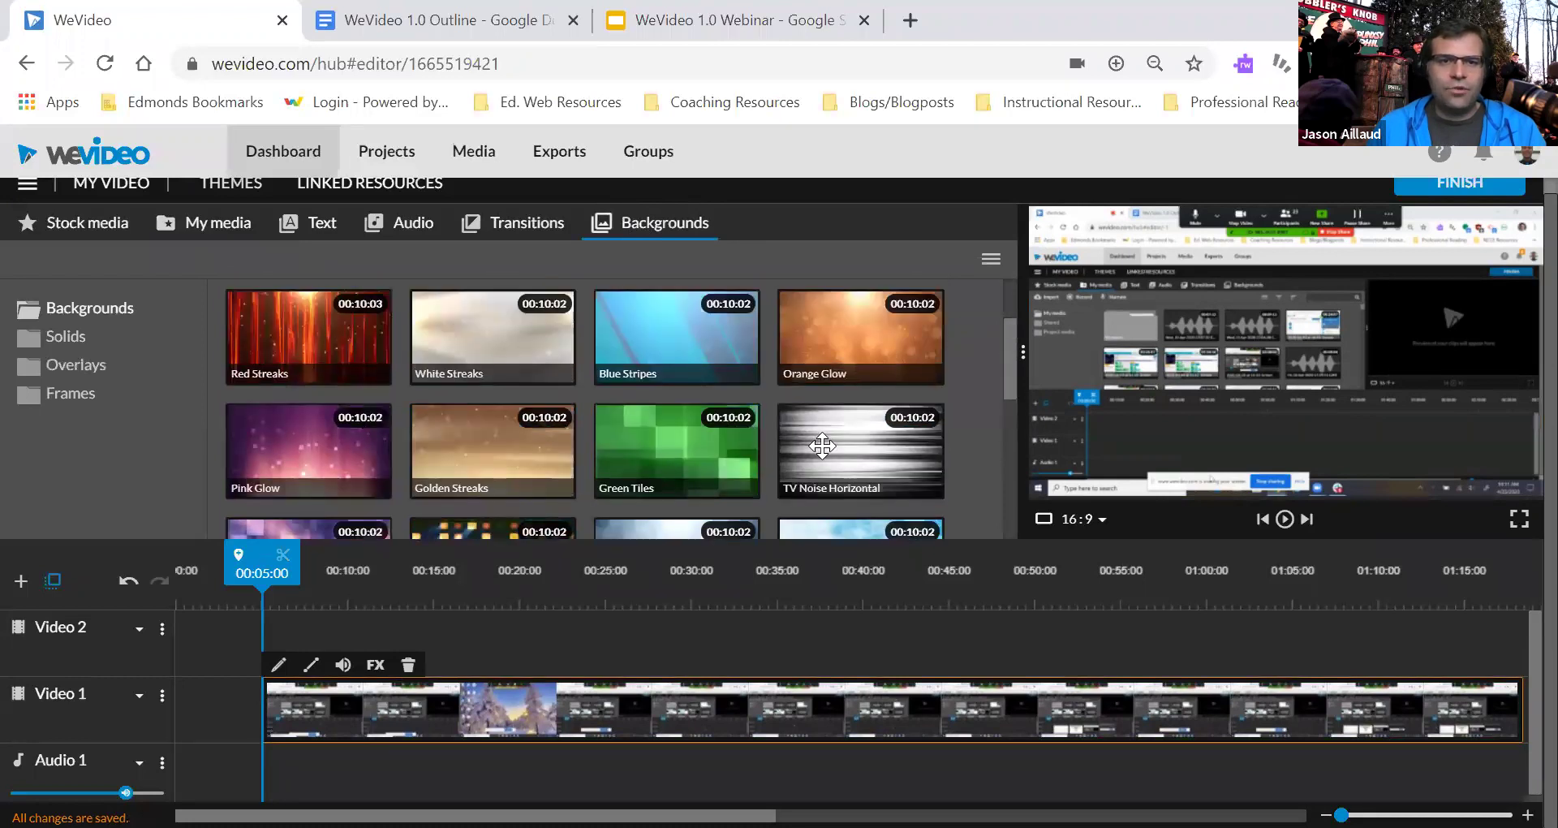
click(473, 457)
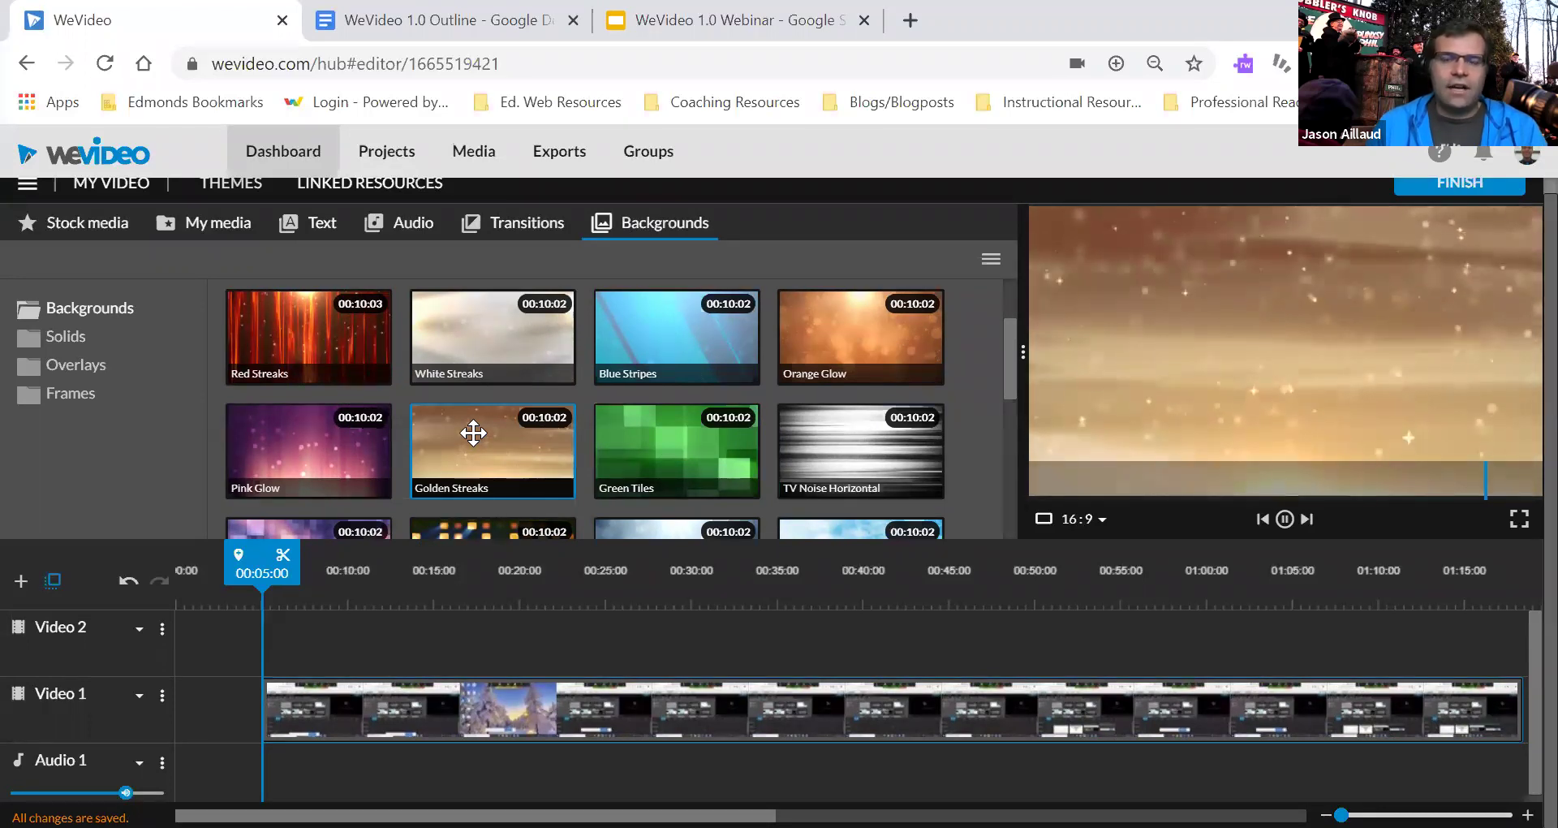
mouse_move(474, 432)
mouse_down()
mouse_move(406, 484)
mouse_move(306, 634)
mouse_move(231, 705)
mouse_move(203, 710)
mouse_up()
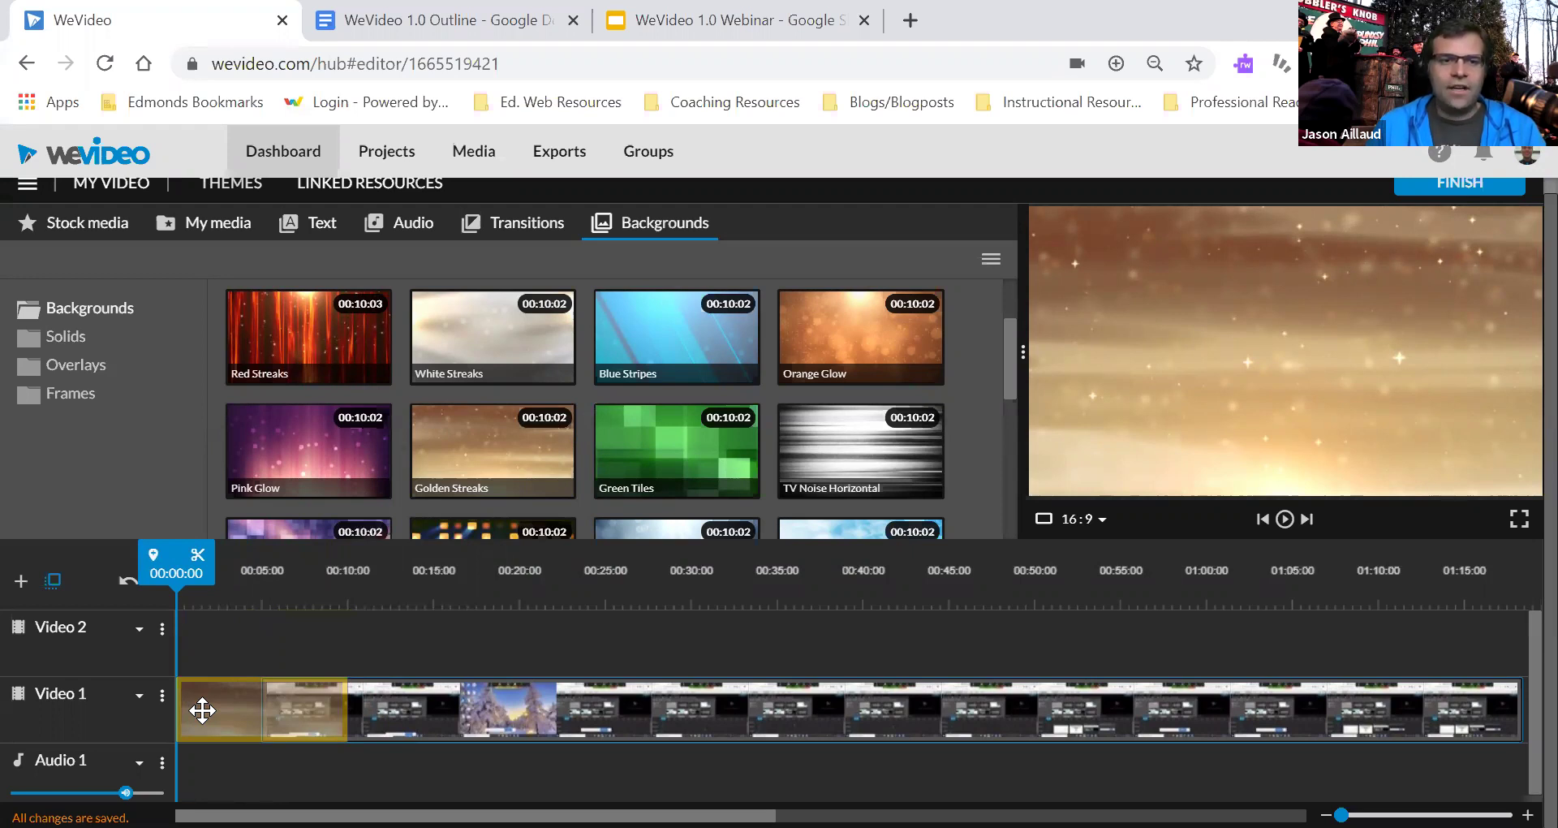
drag(203, 710, 203, 711)
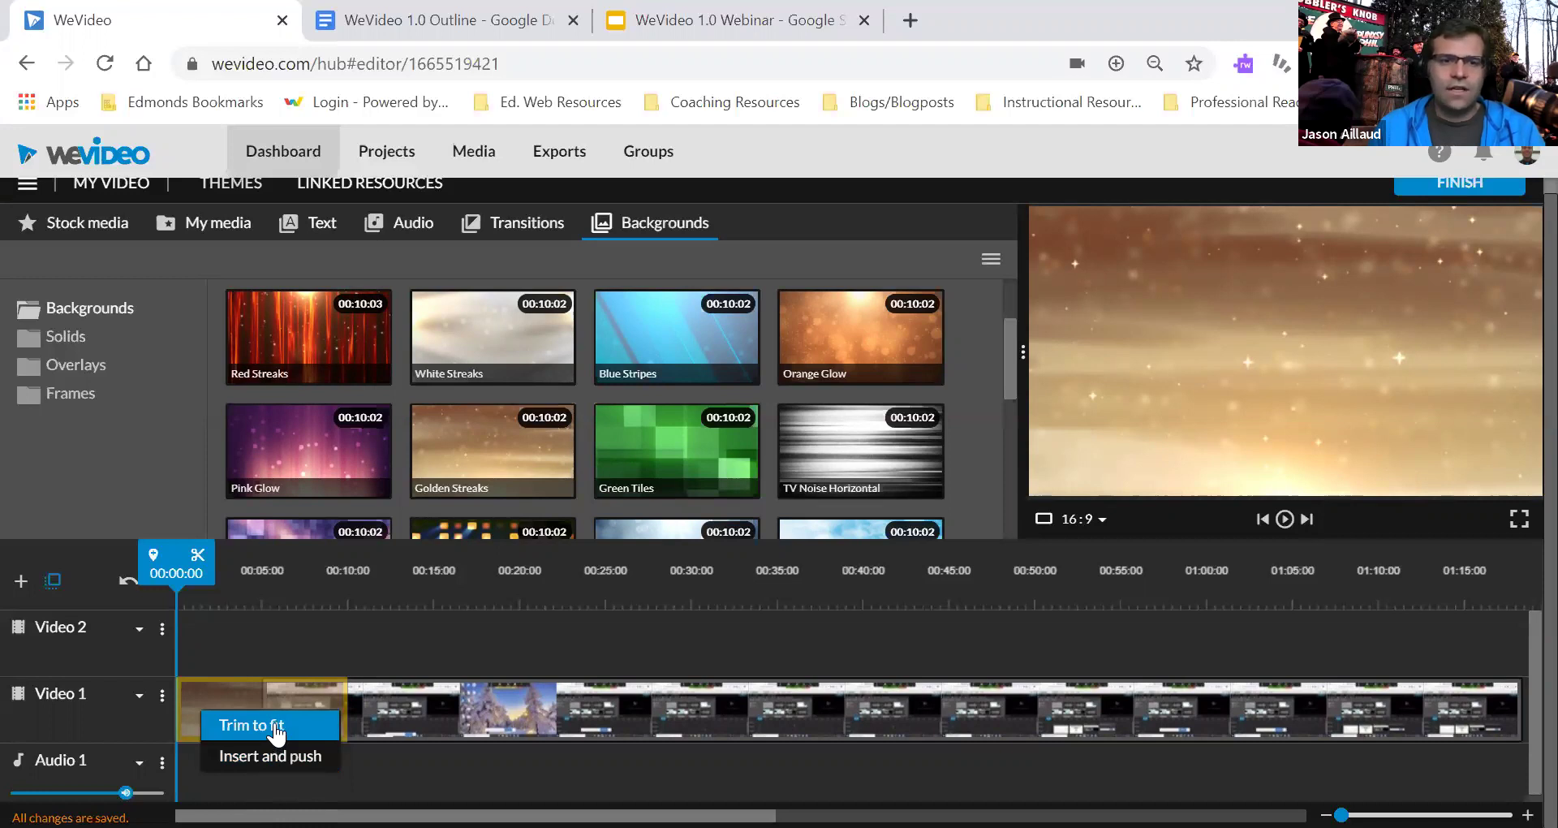
click(276, 731)
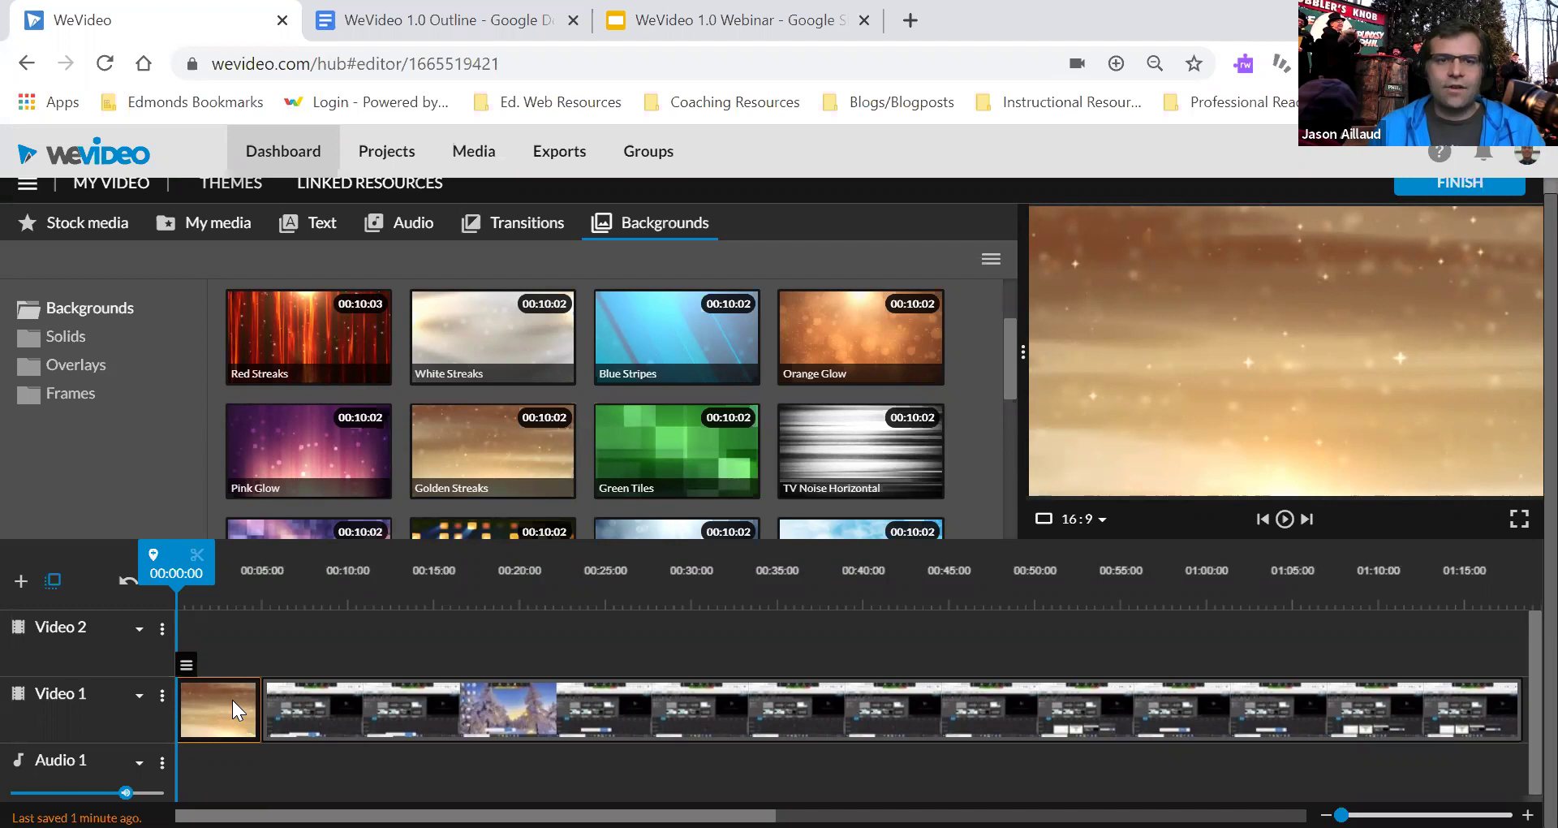
- Place the motion text Whisper - Title on the Video 2 track above the Golden Streaks clip and preview it at 00:02:18
click(308, 236)
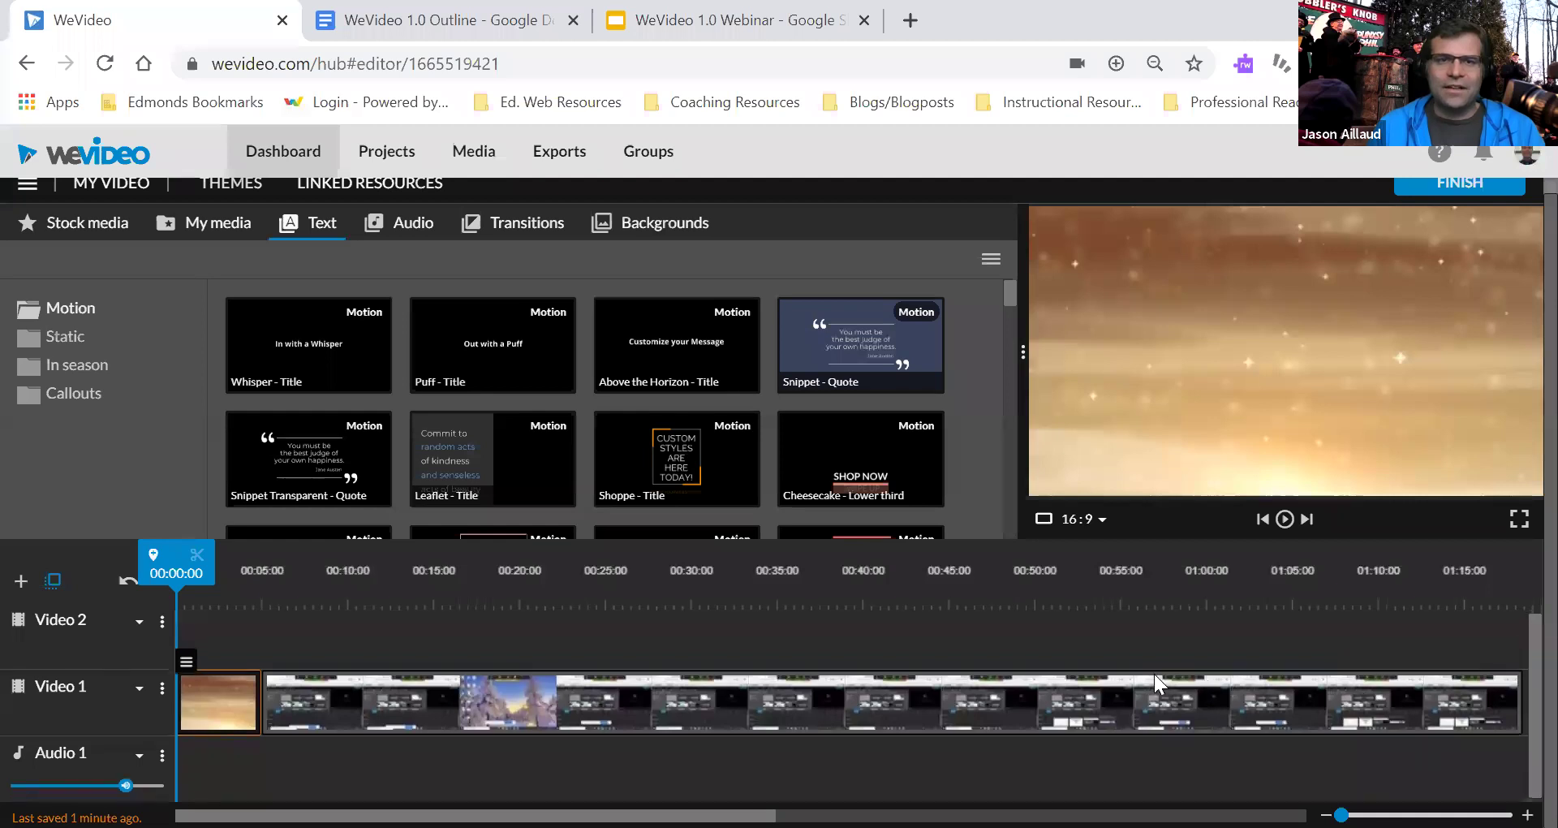
scroll(880, 484, up, 1)
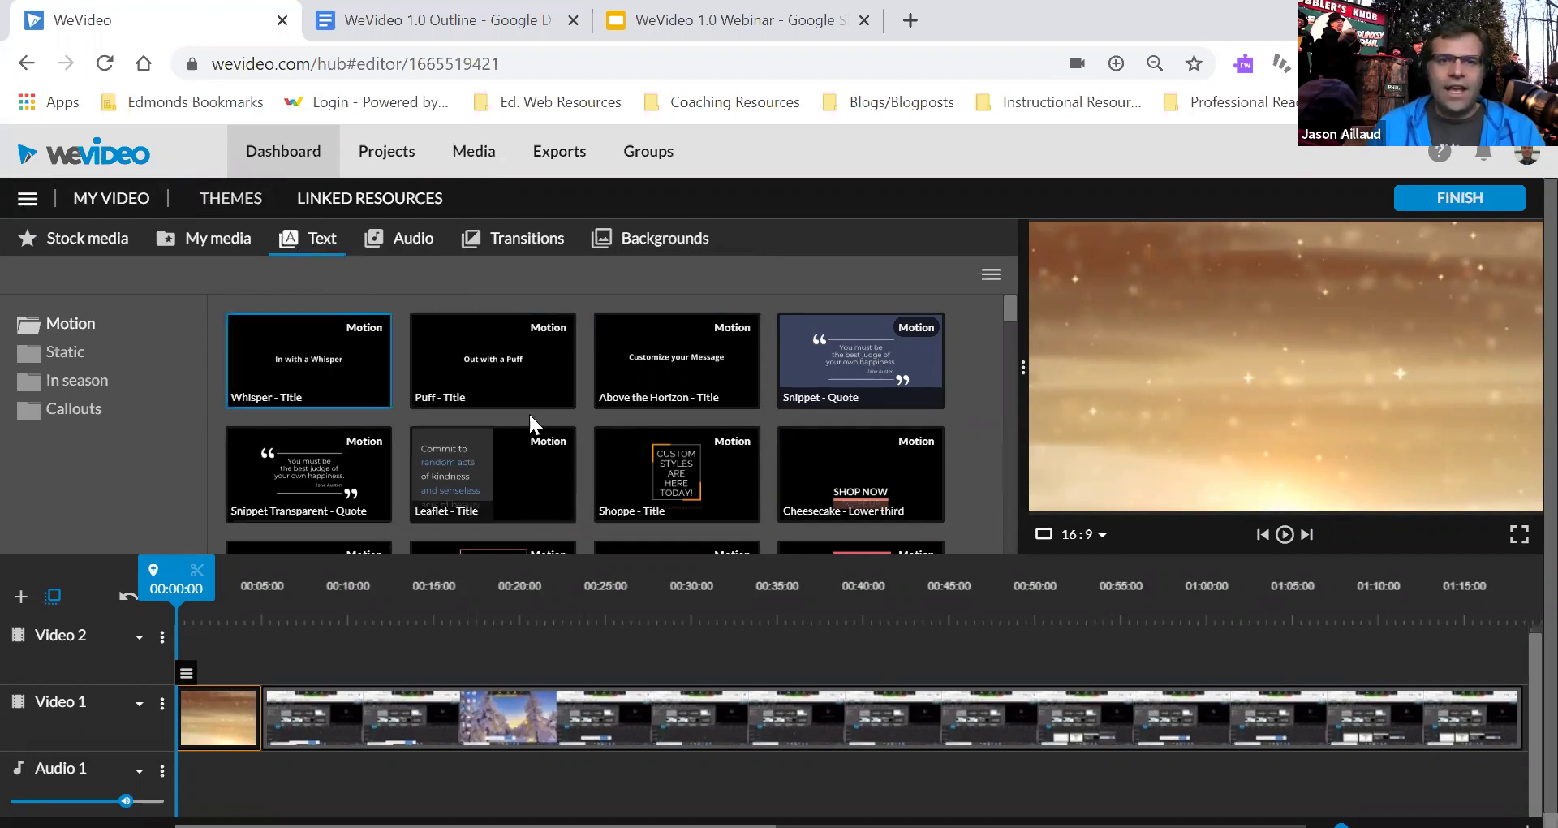
scroll(612, 436, down, 5)
scroll(609, 441, down, 8)
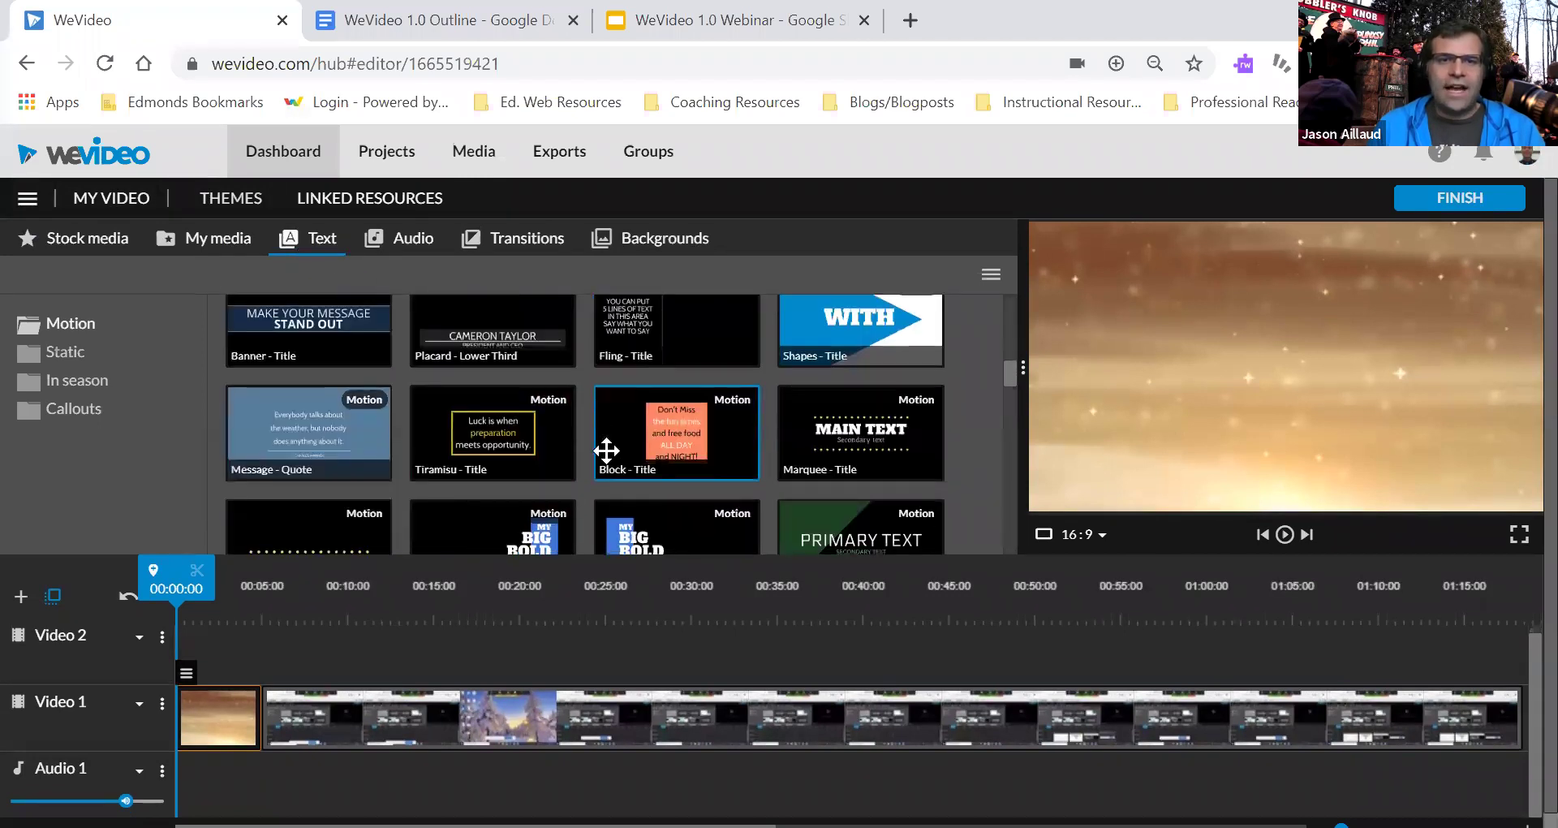
scroll(605, 454, up, 9)
scroll(606, 446, up, 3)
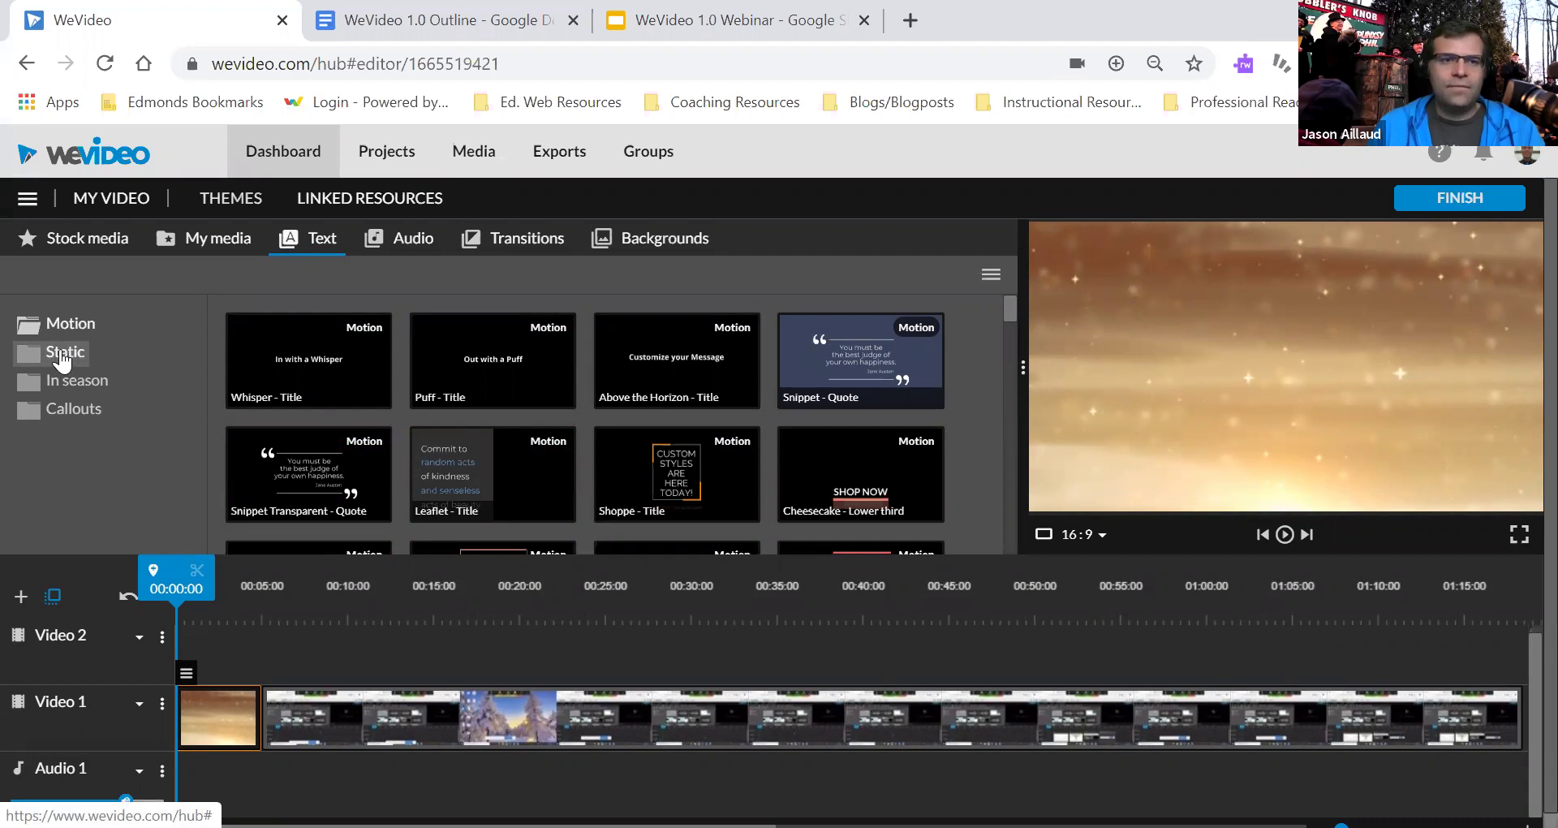
click(62, 362)
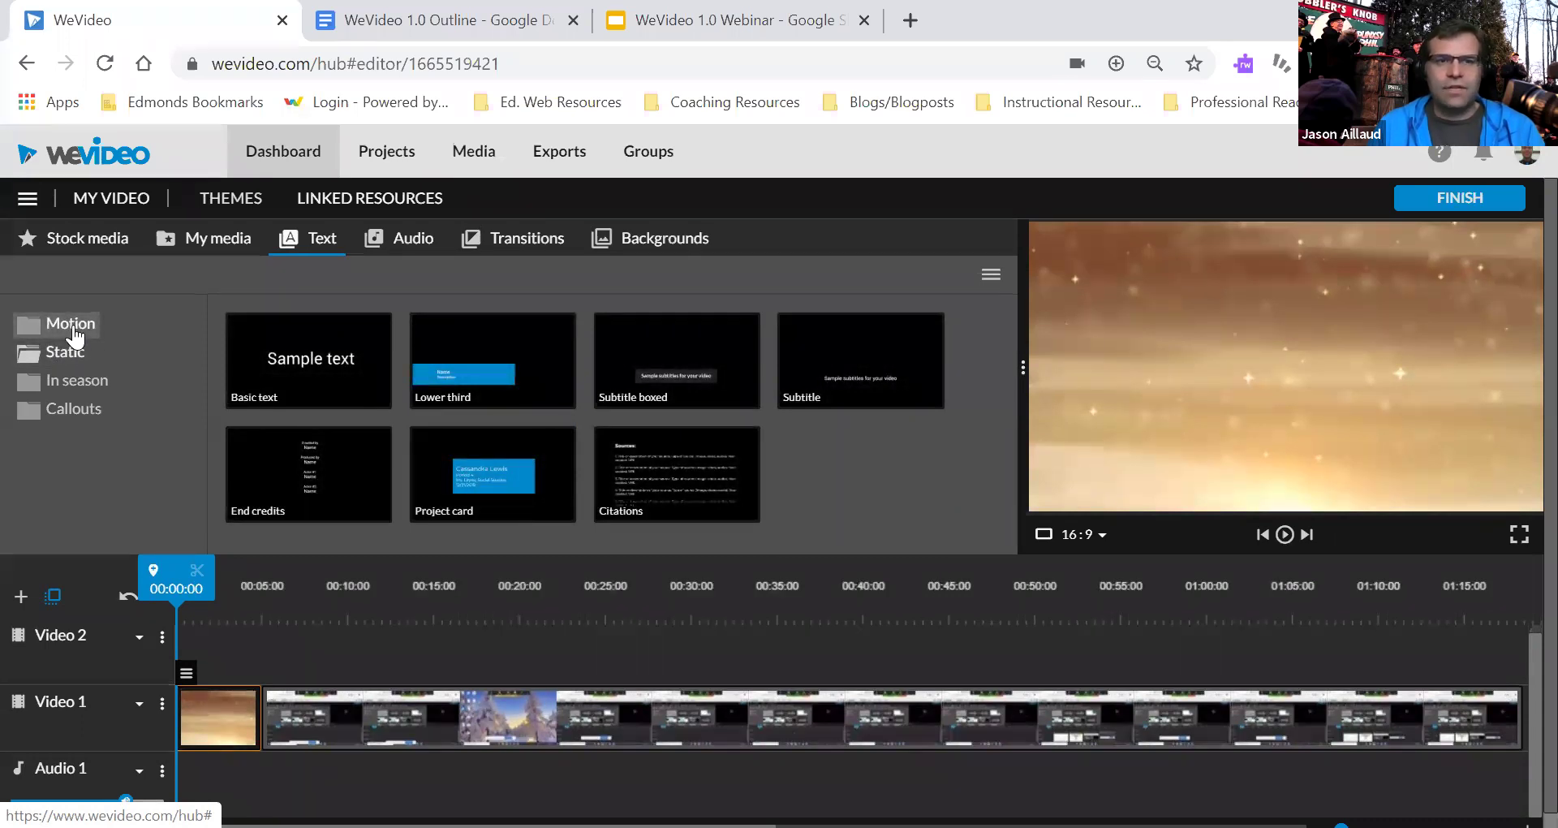
click(75, 328)
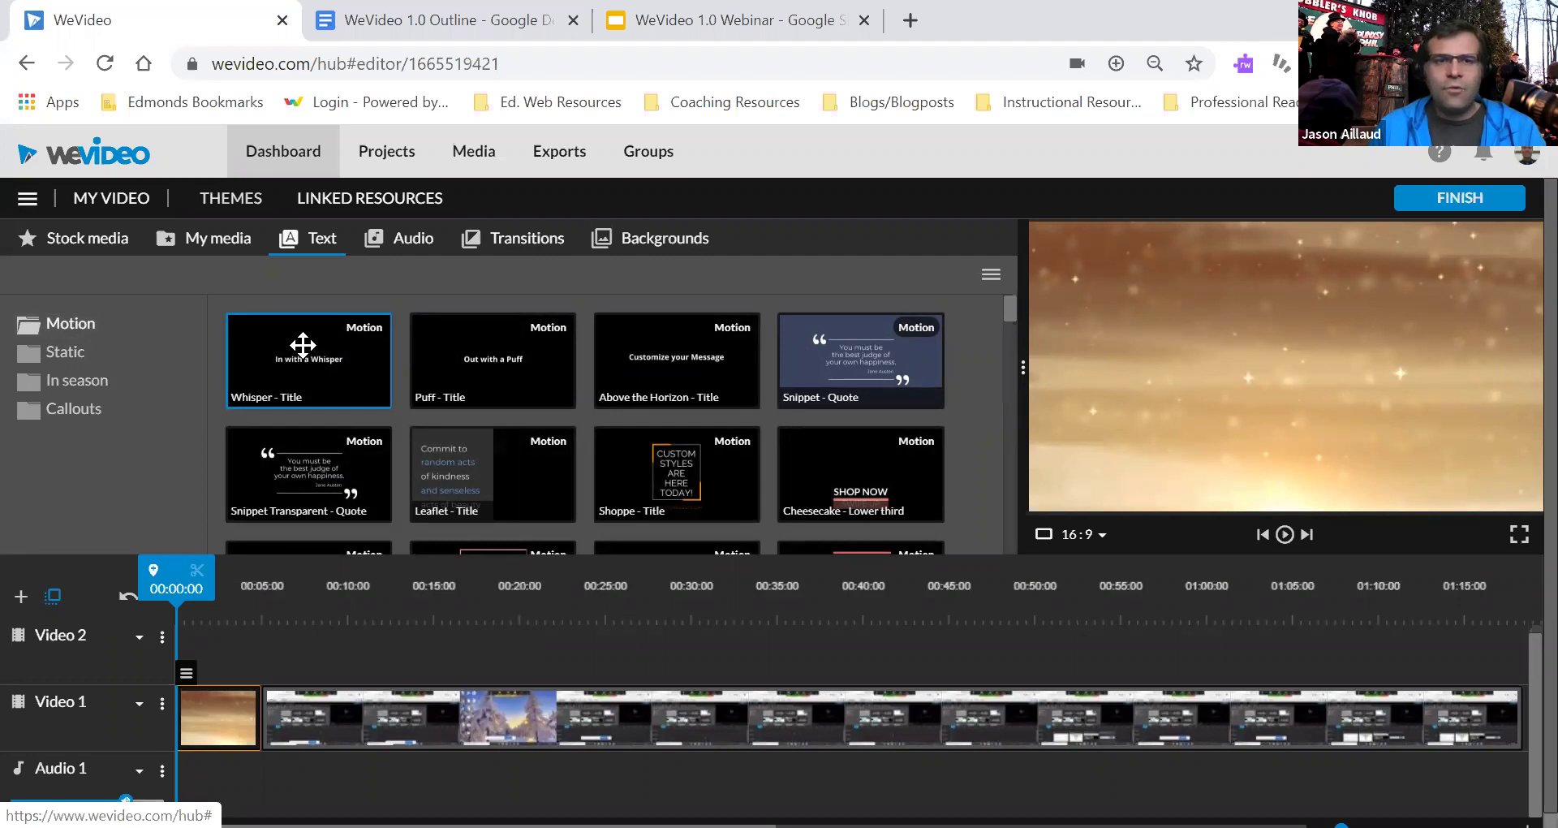
drag(296, 348, 204, 664)
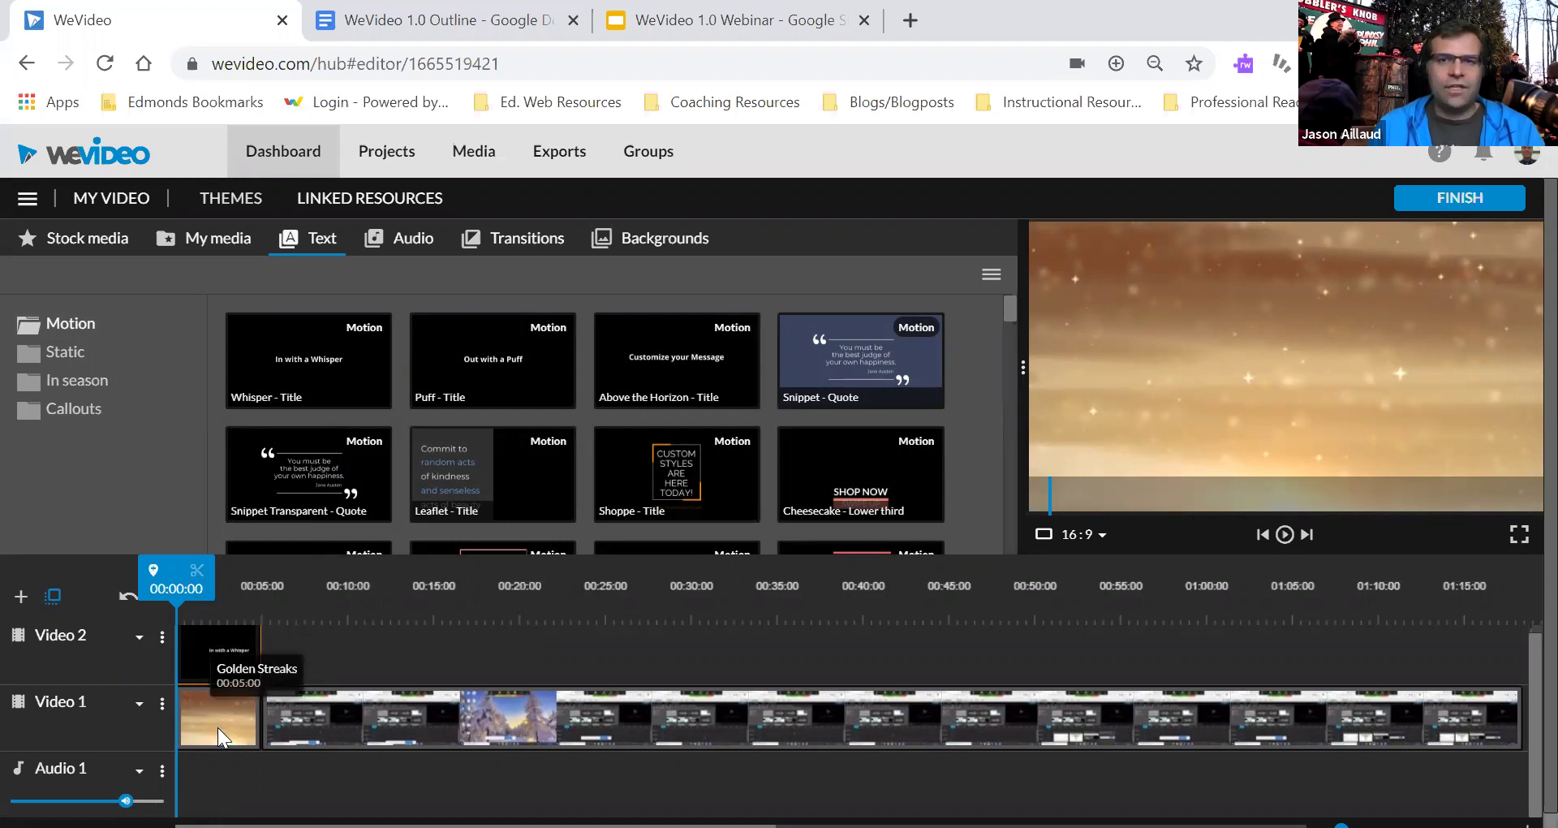
drag(177, 599, 220, 596)
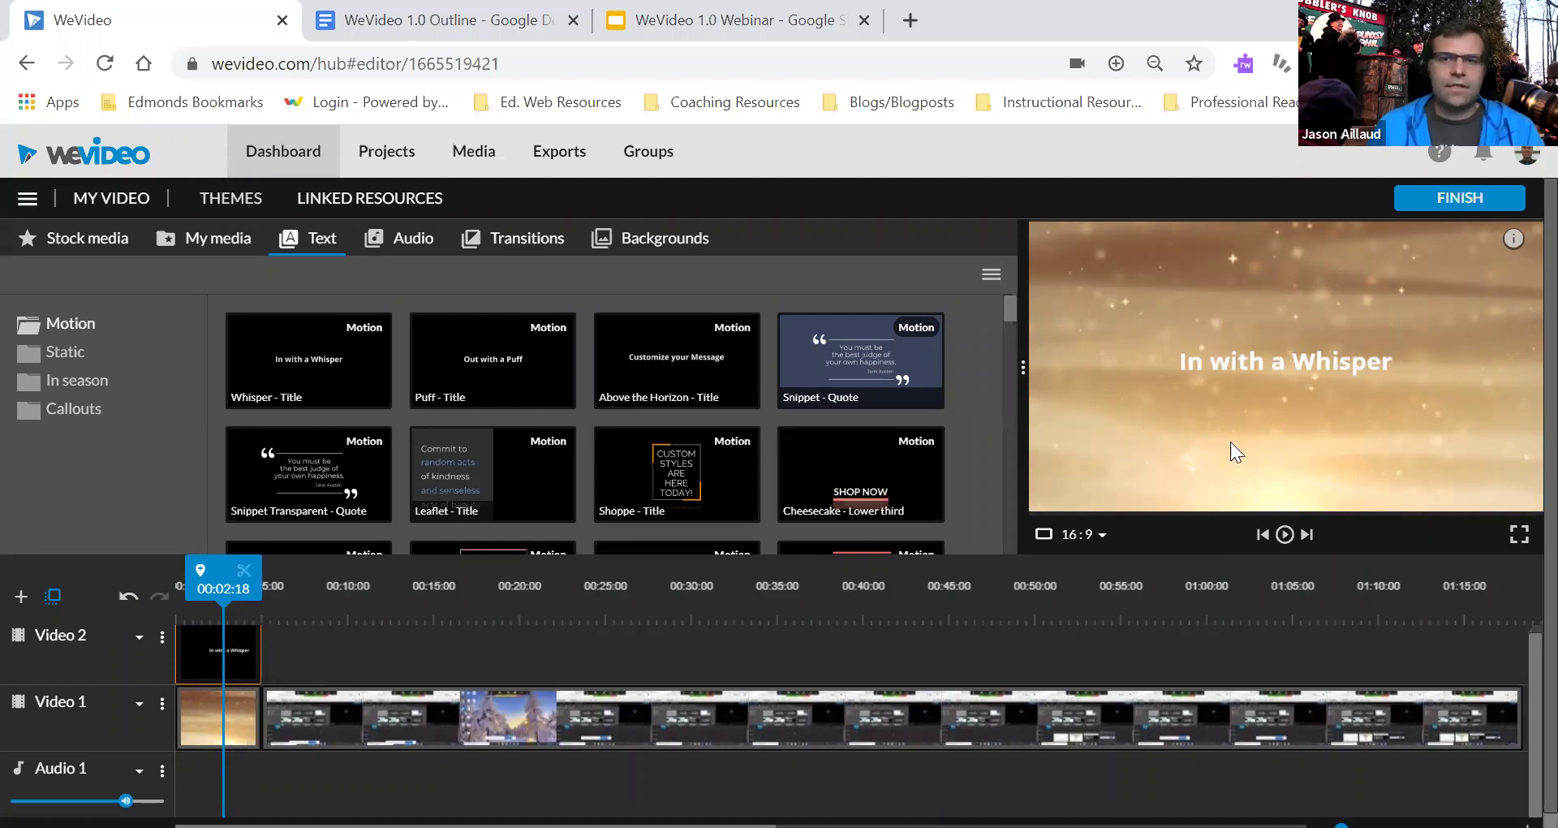
- Open the Whisper title for editing and replace its text with "The best video in the world"
double_click(205, 652)
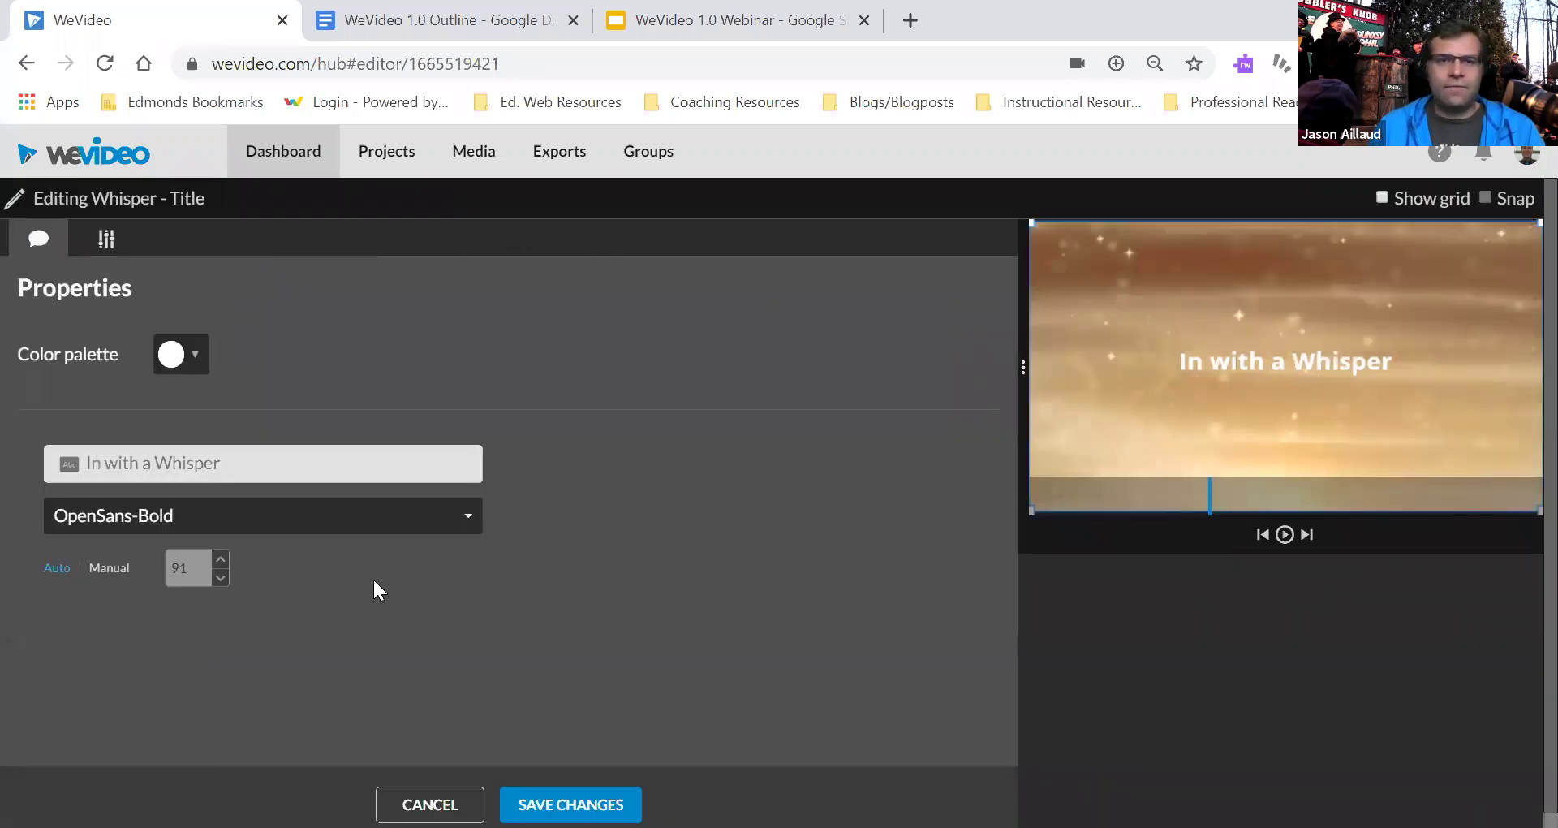
click(248, 459)
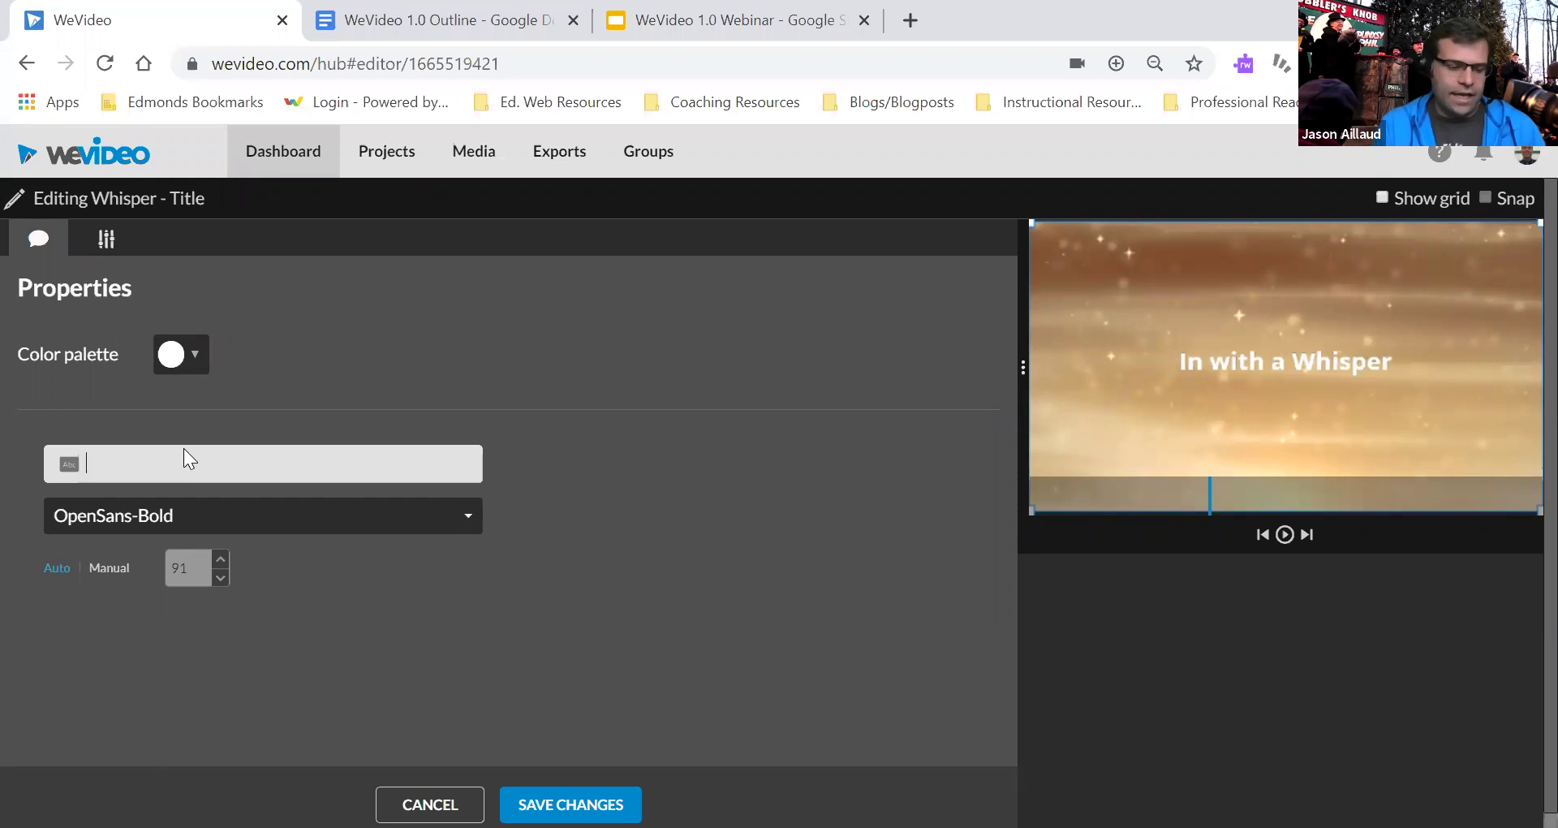
text(The)
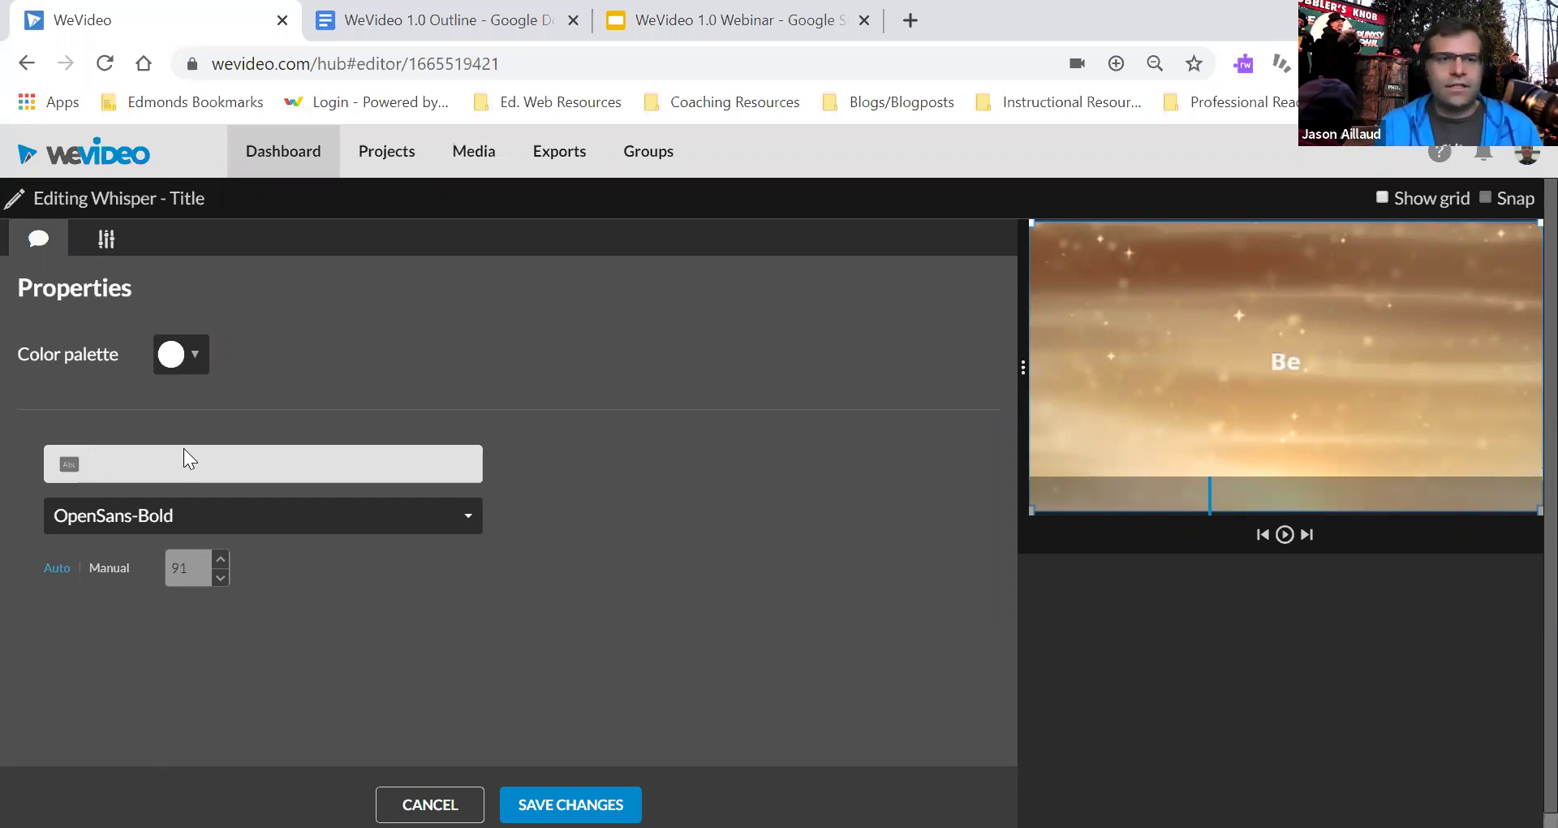
text( best video int the)
key(BackSpace)
key(BackSpace)
key(BackSpace)
key(BackSpace)
key(BackSpace)
text(the world)
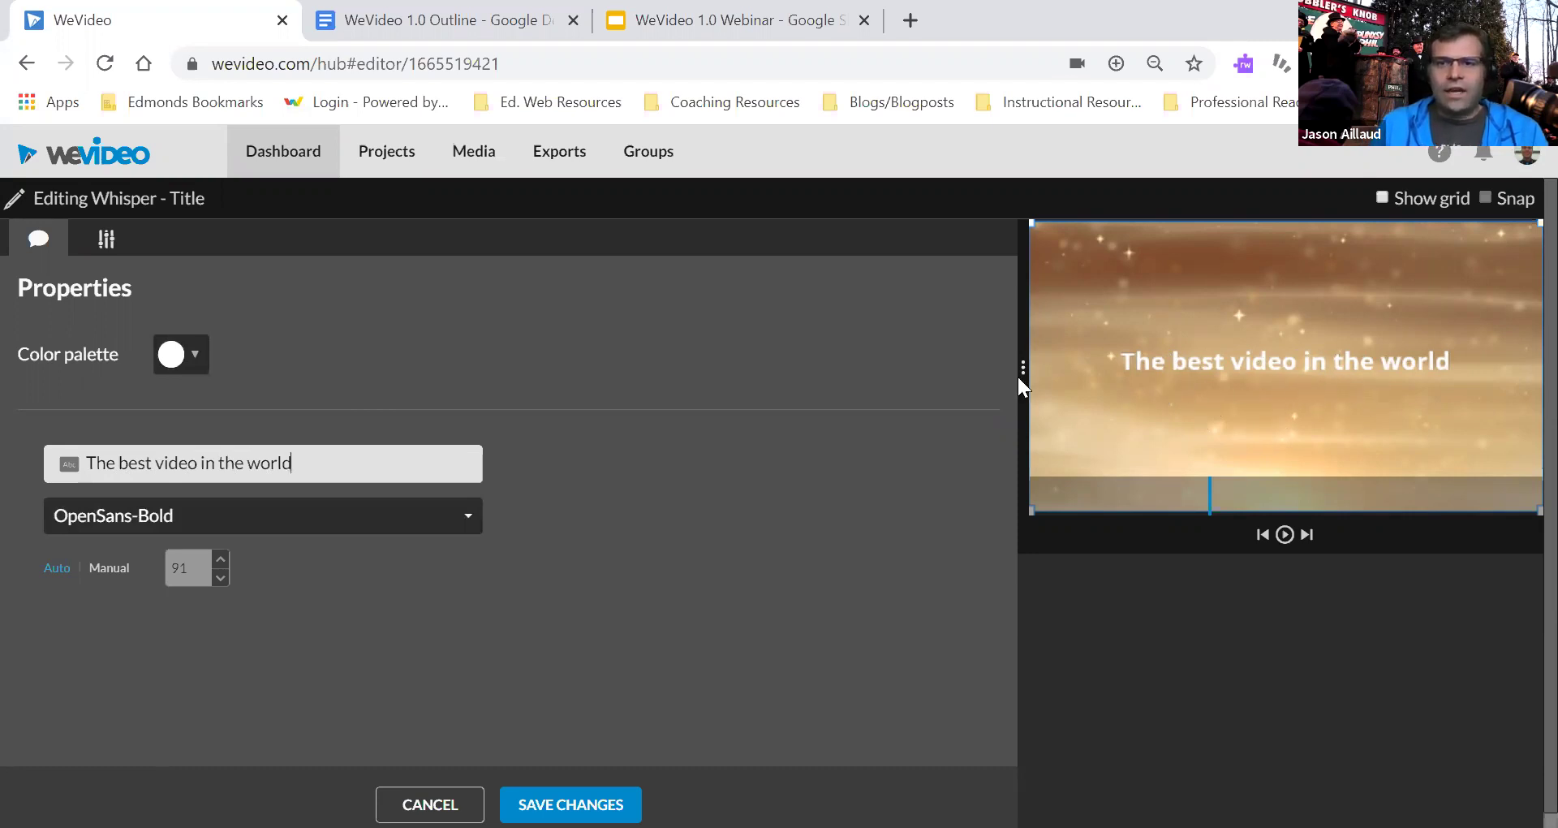
- Change the title's text color to black and set its font size manually to 100
click(192, 366)
click(175, 391)
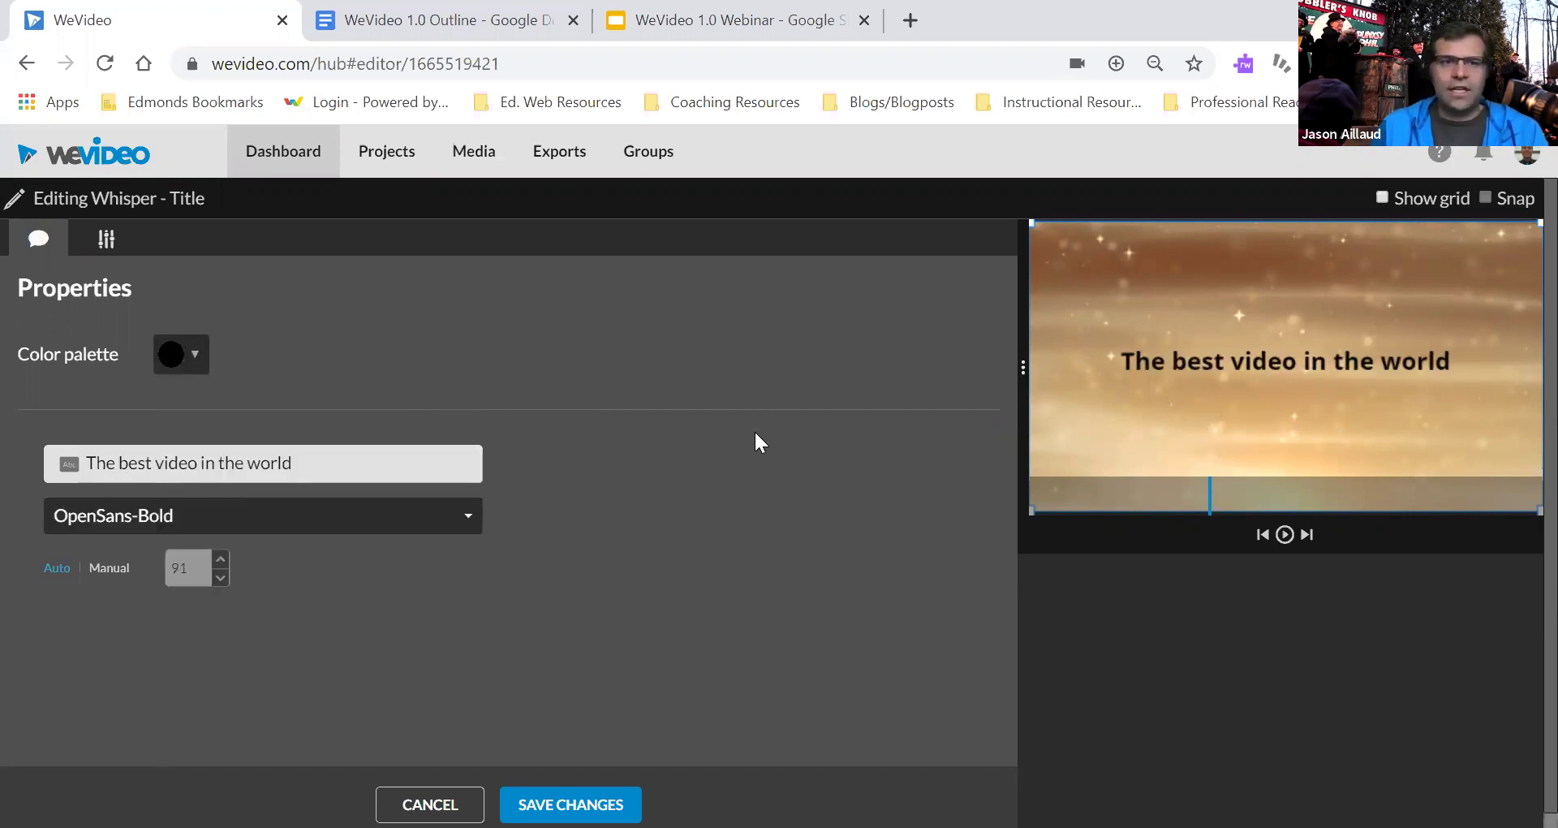
click(118, 563)
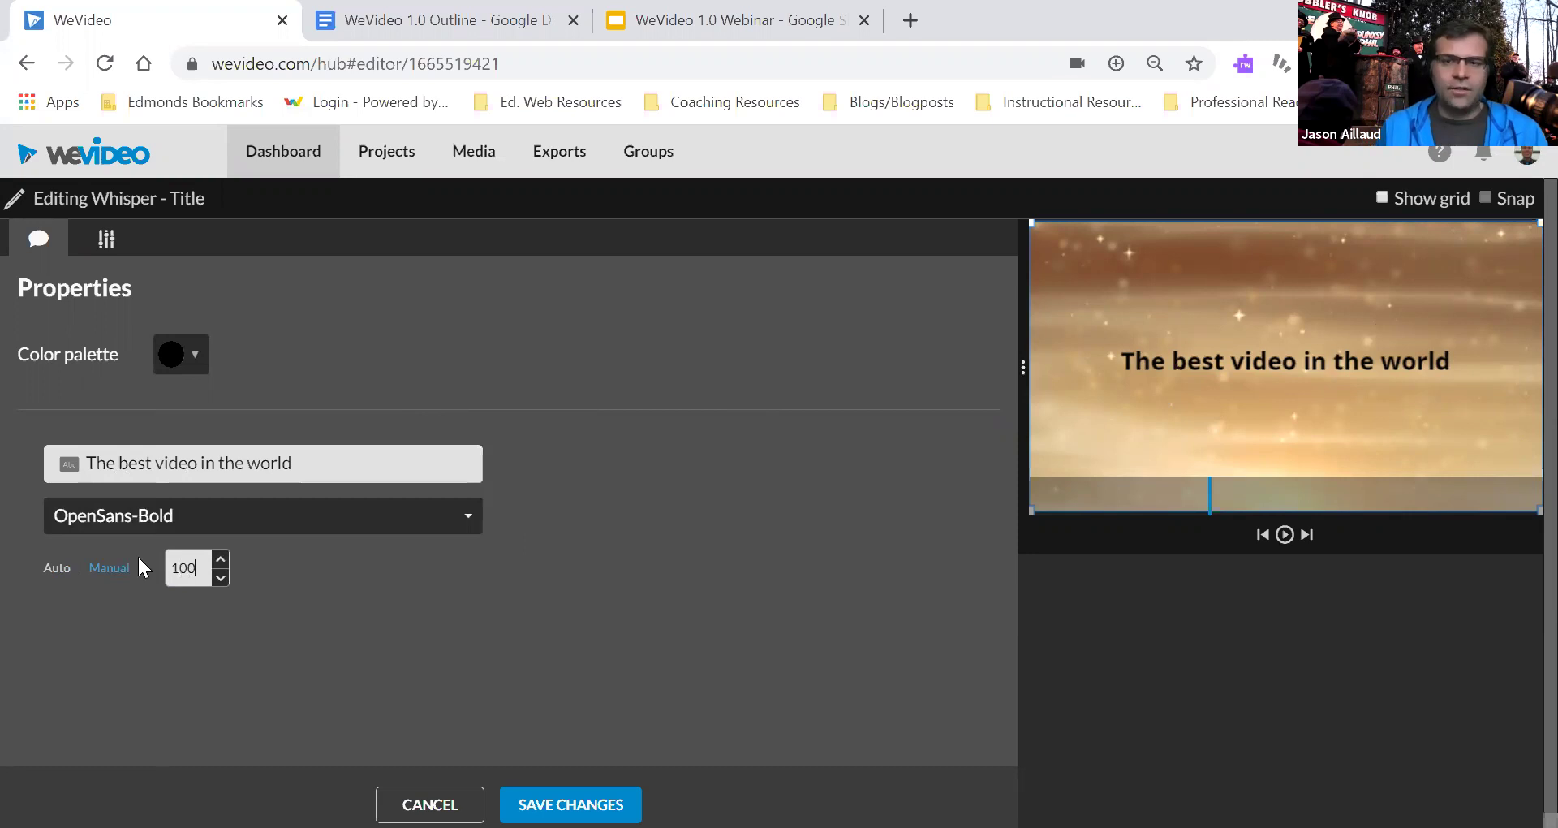
click(442, 612)
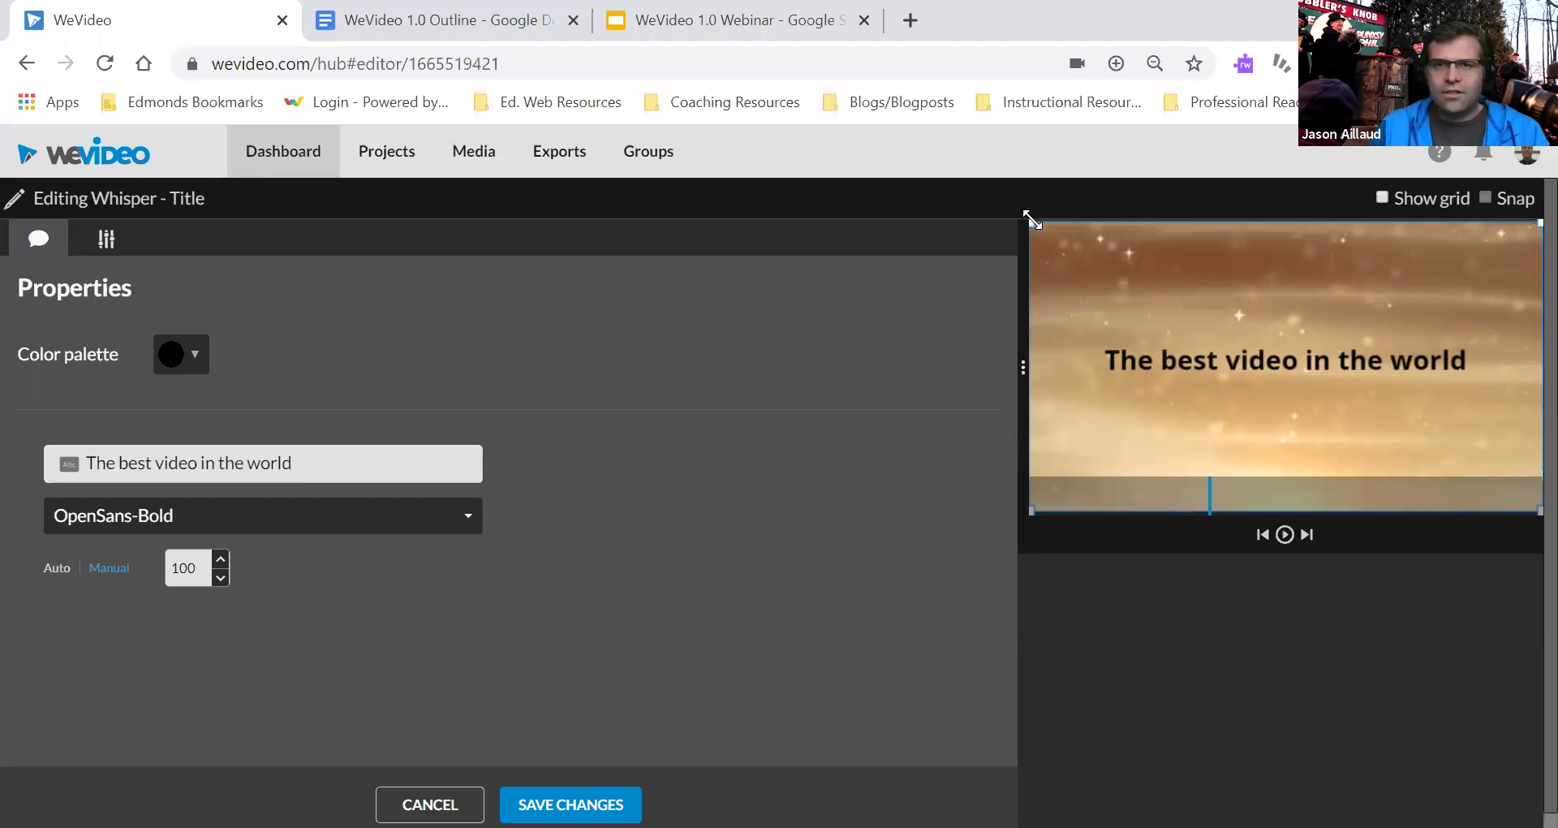
- Shrink the title's frame slightly, move it to the upper left of the picture, preview the animation and save the title changes
drag(1031, 219, 1040, 245)
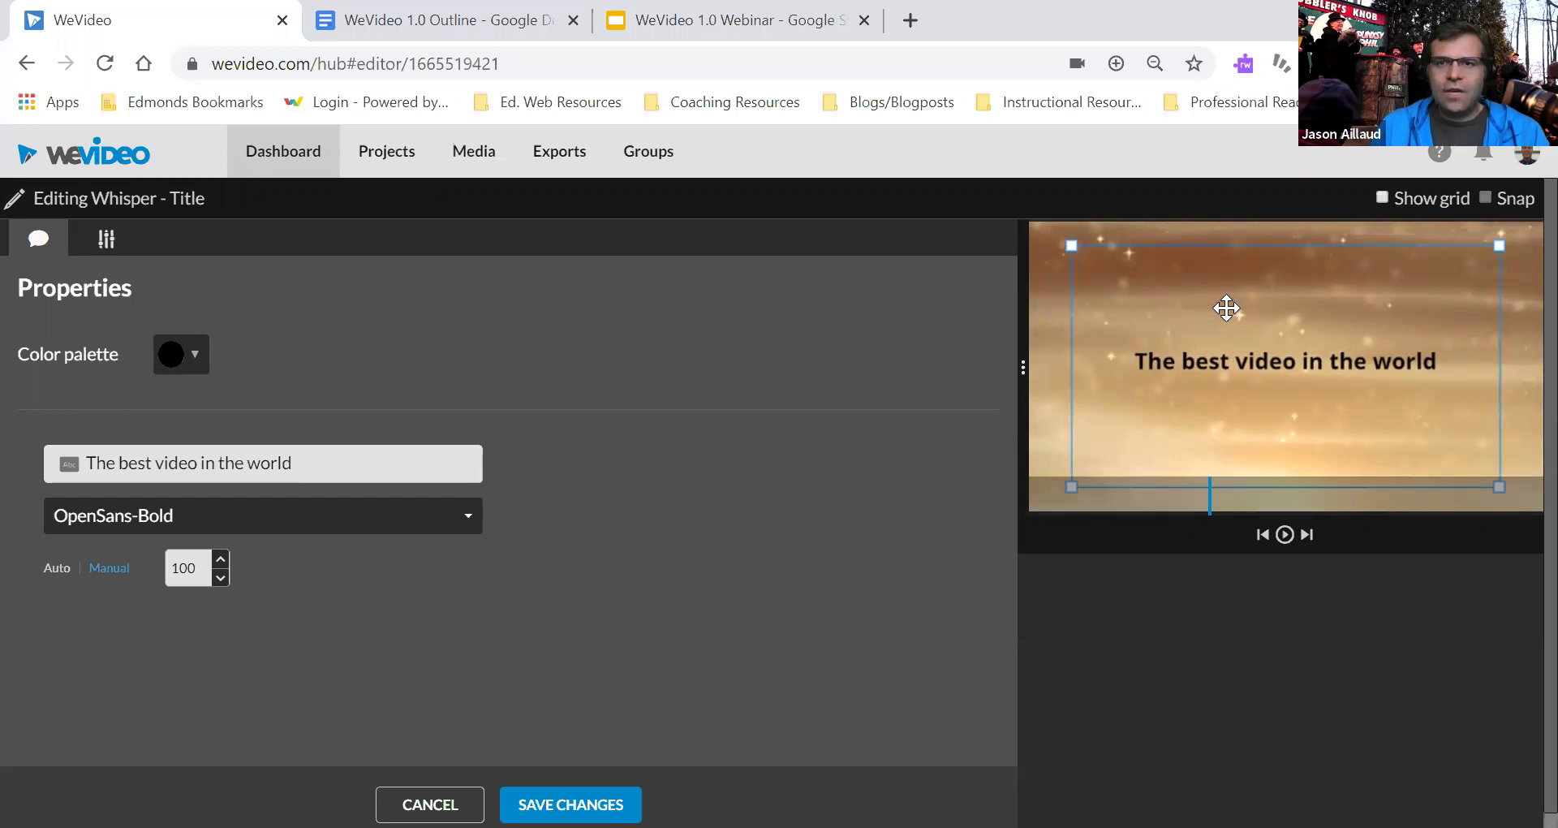
drag(1367, 324, 1290, 239)
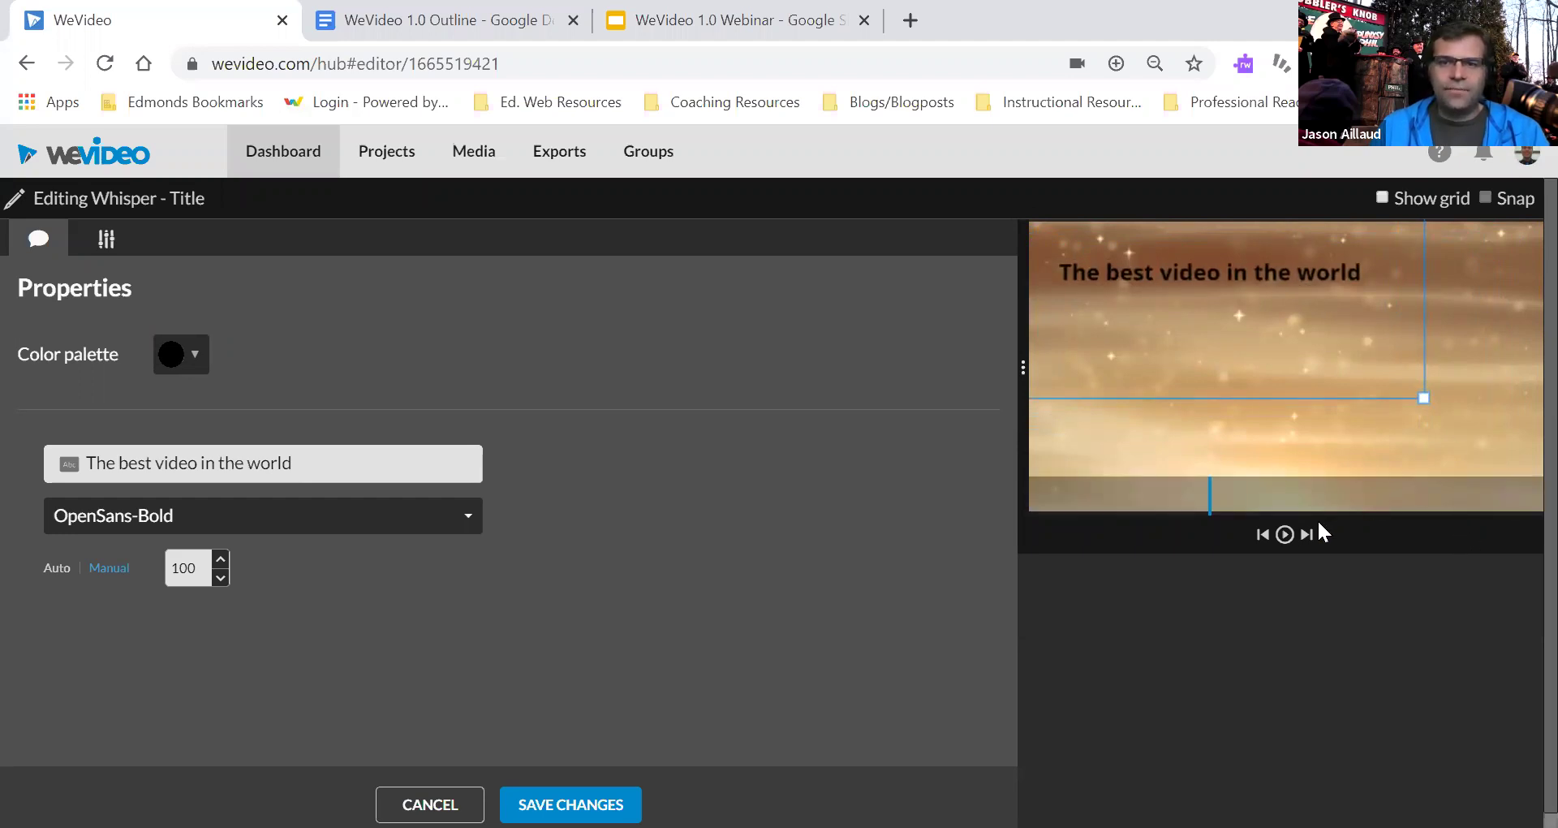
click(1285, 534)
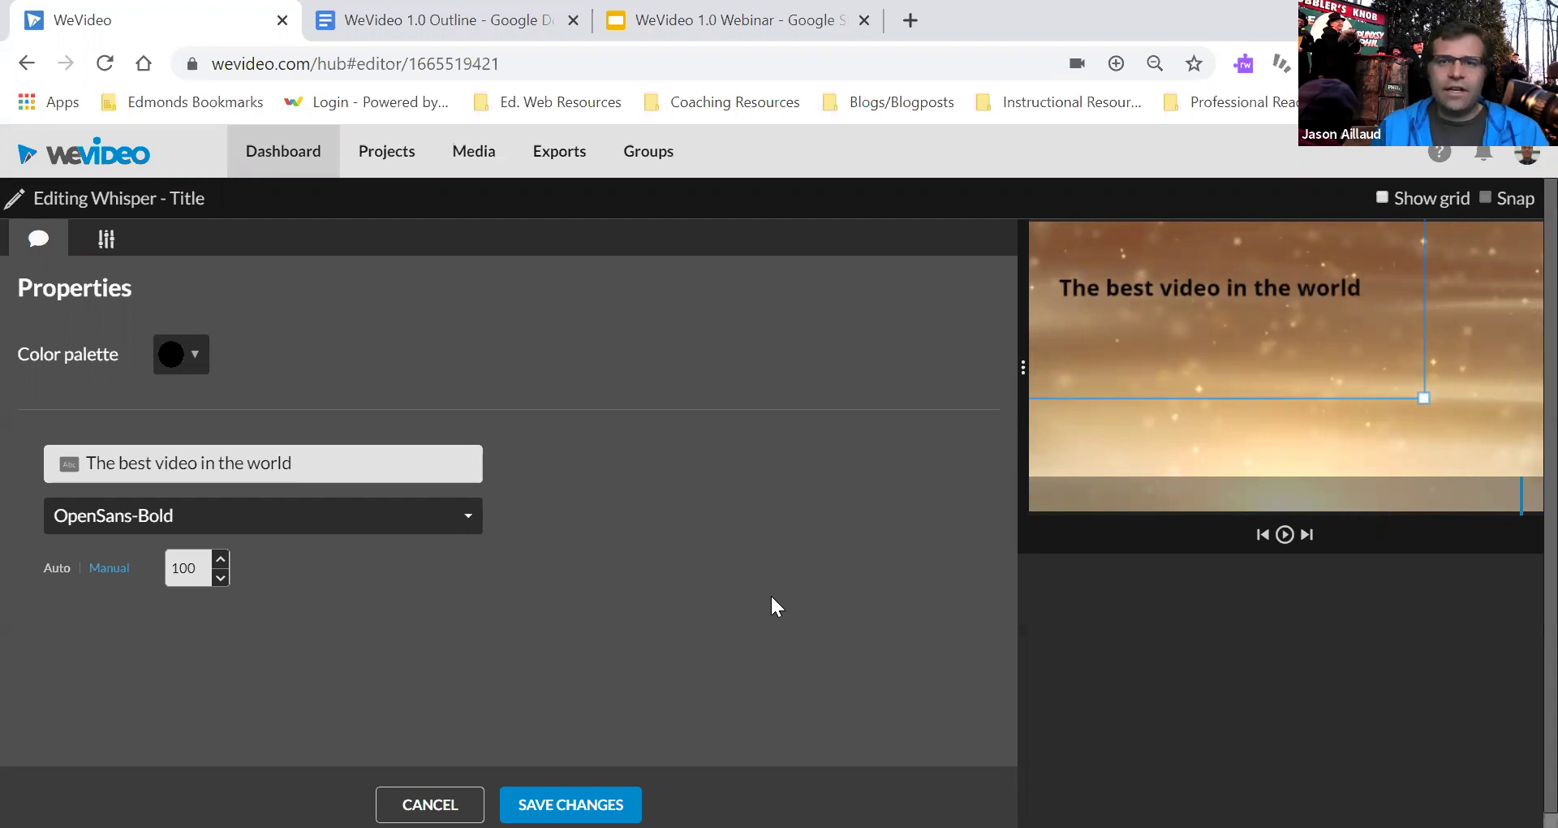
click(571, 805)
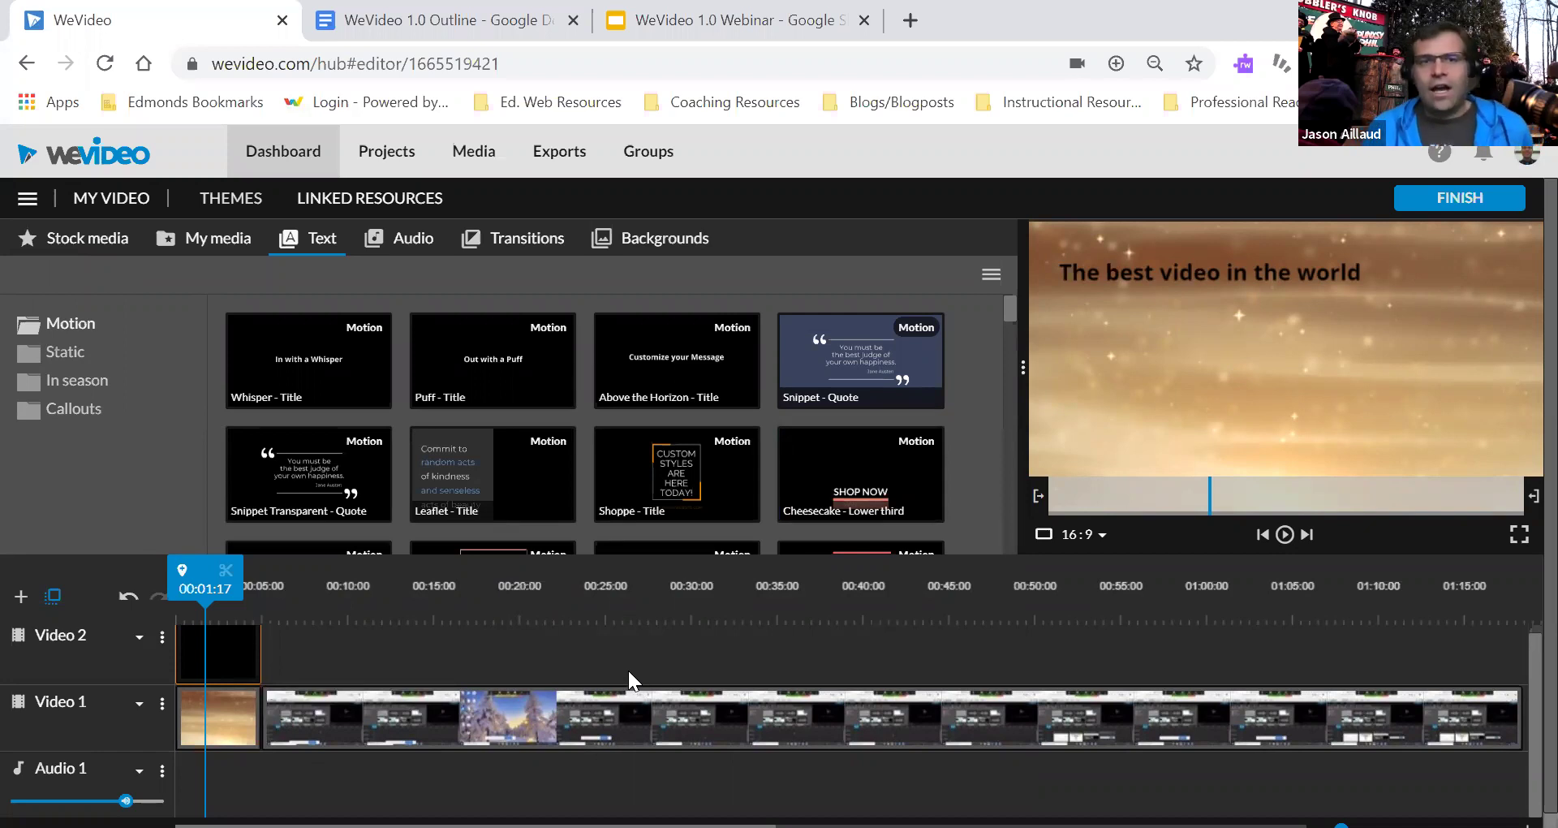
- Add the Pigs sound effect from the Animals category to the start of the Audio 1 track
click(415, 244)
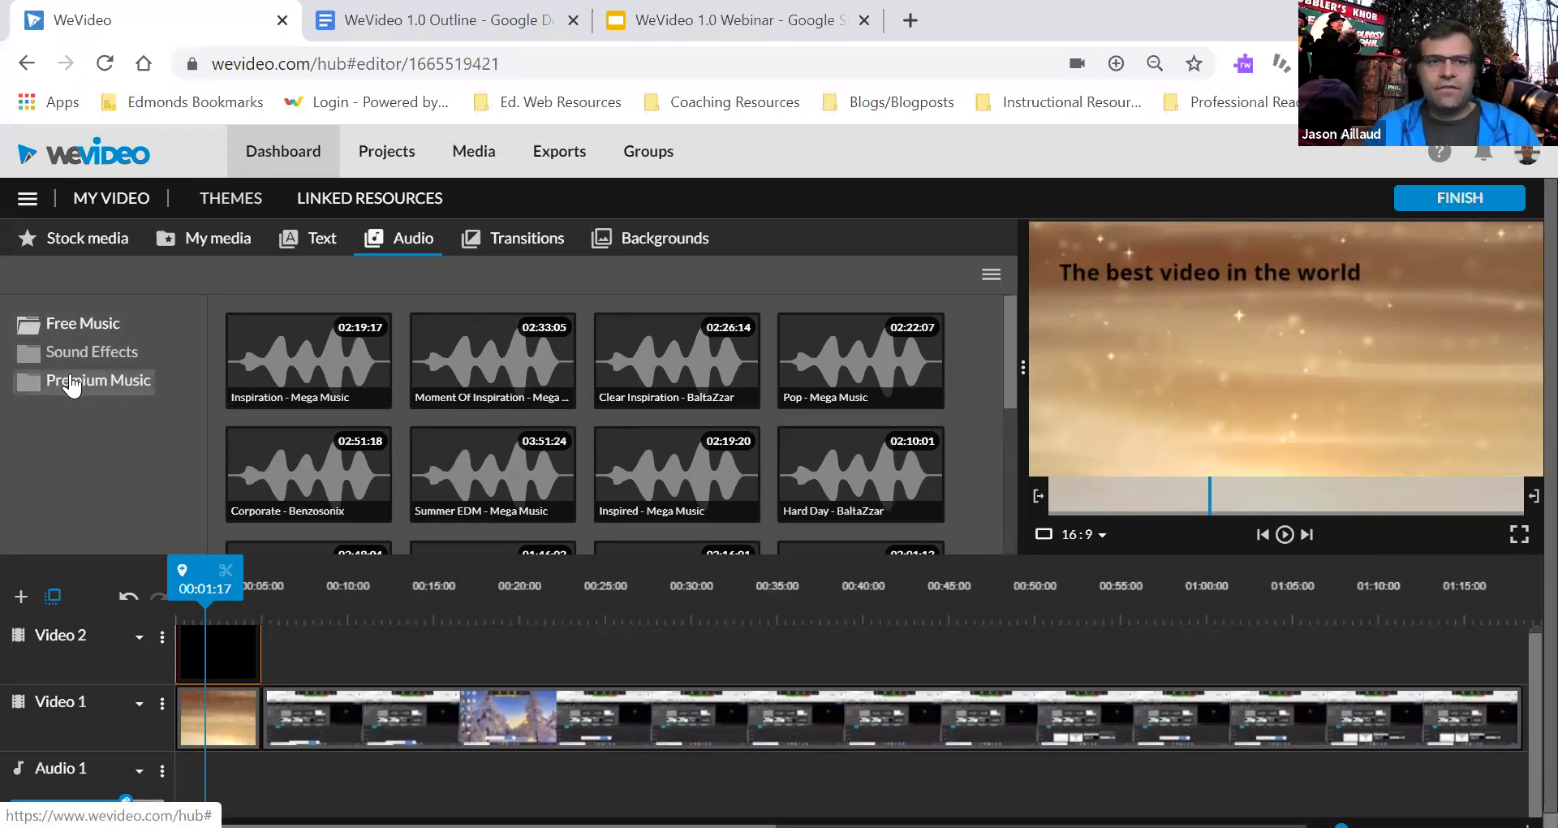
click(92, 354)
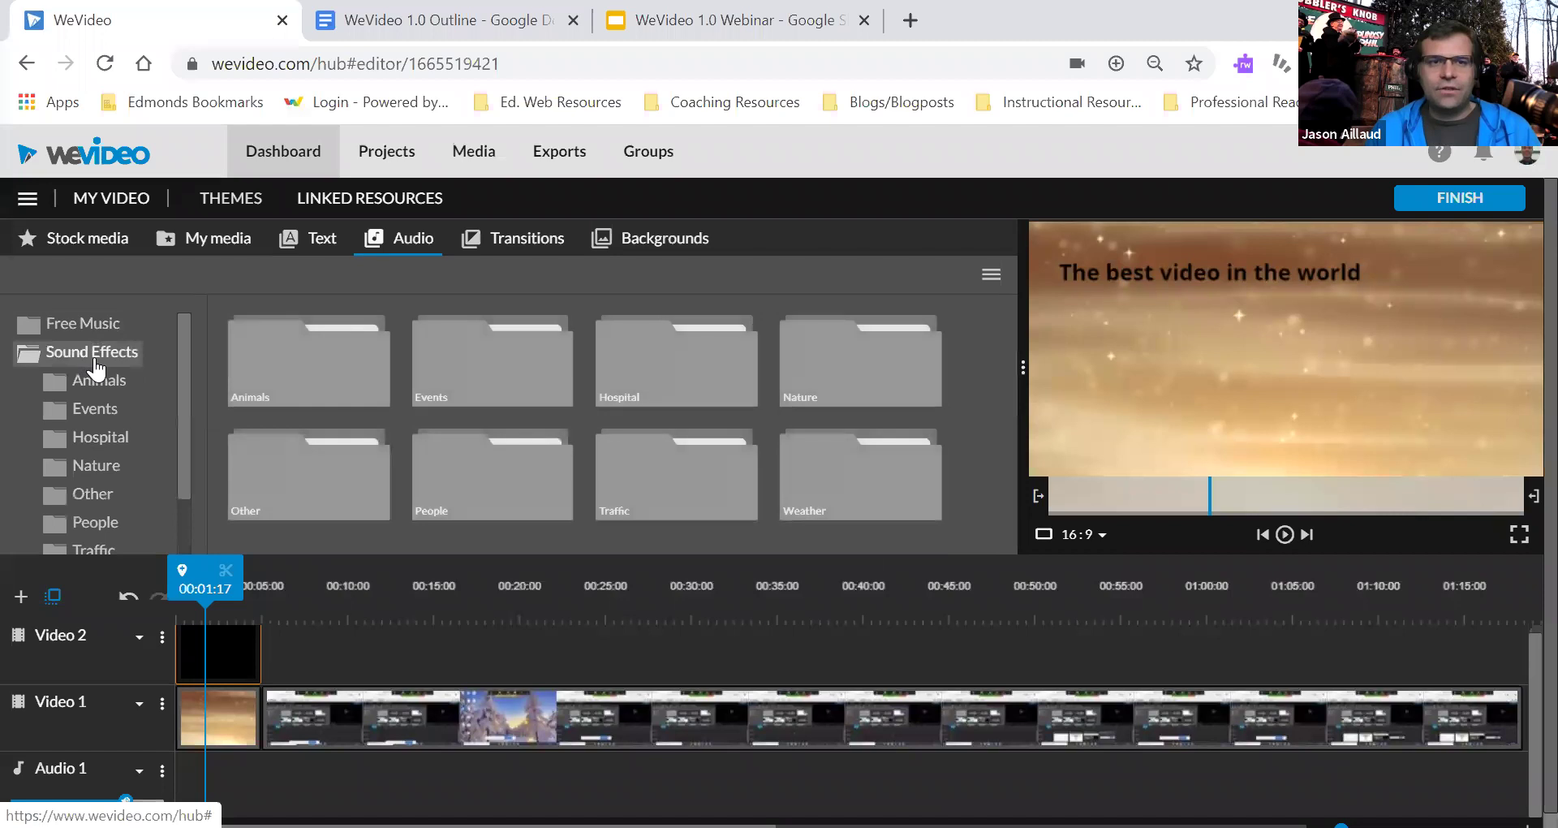
click(331, 388)
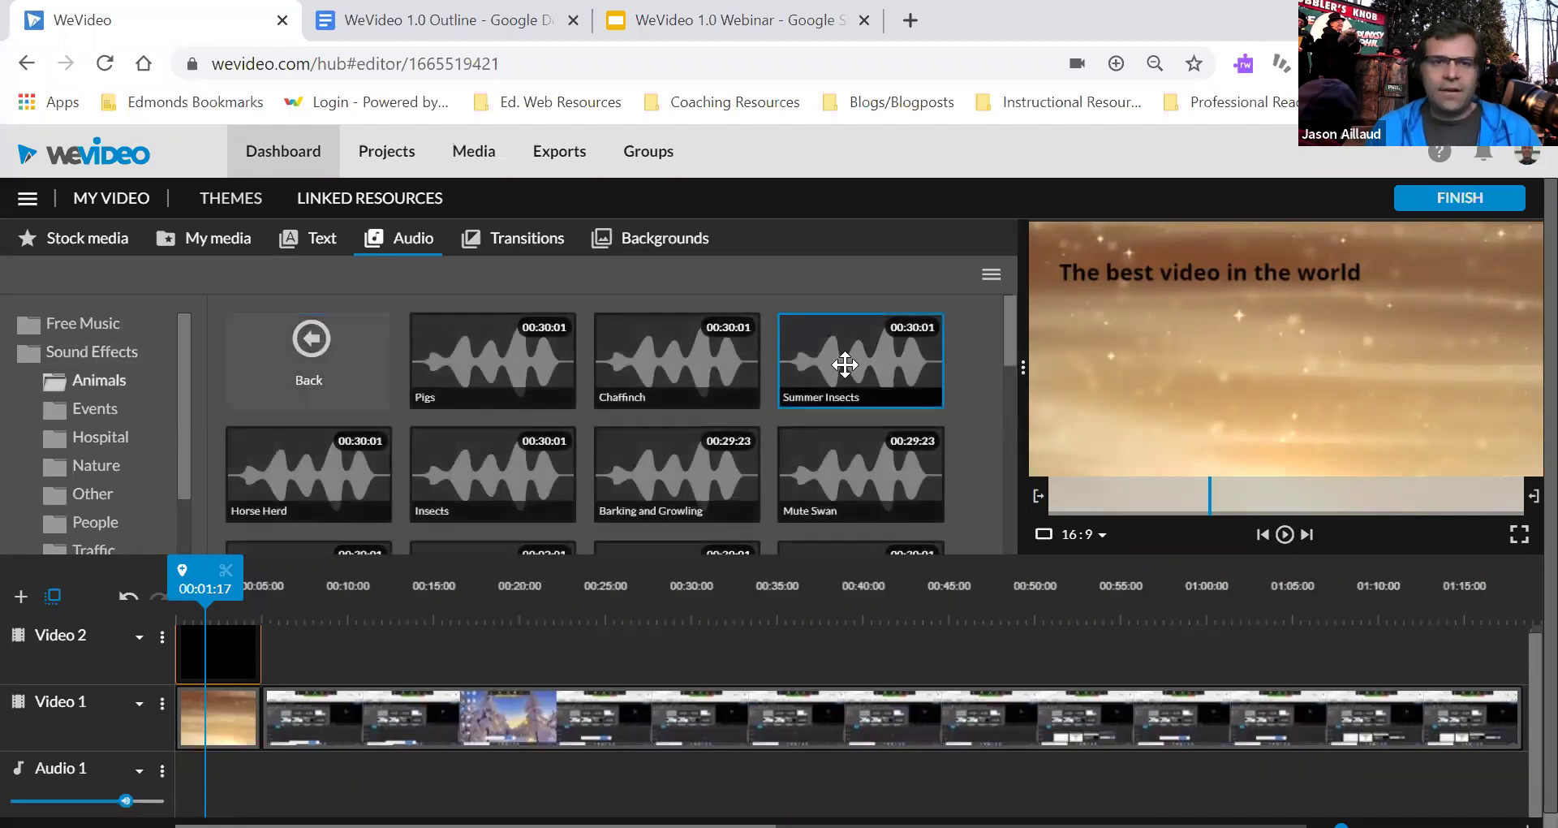
click(514, 350)
drag(514, 350, 210, 787)
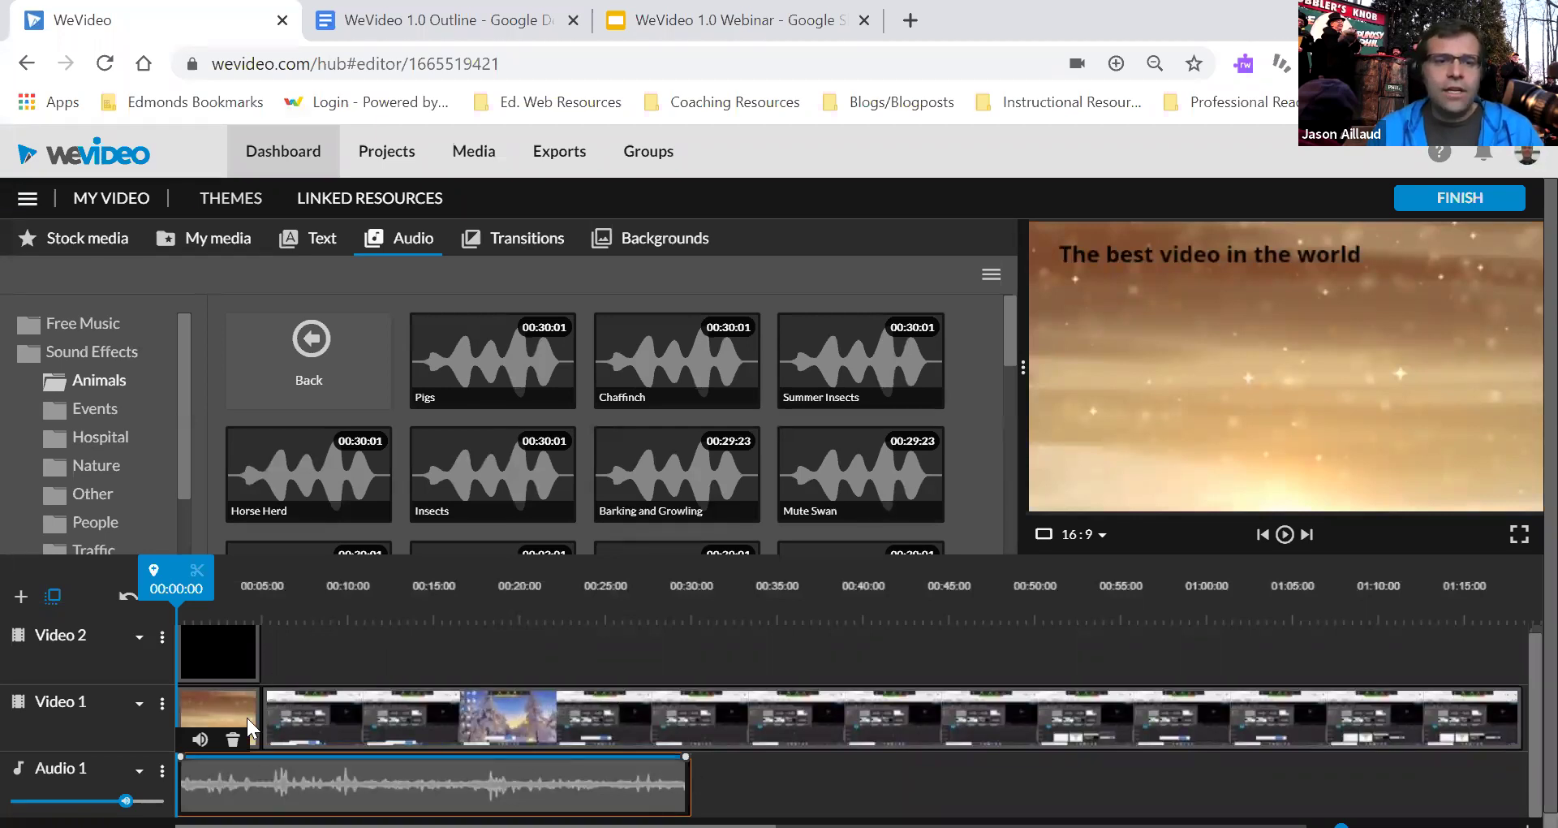
- Split the Pigs sound on the Audio 1 track at 00:04:21 and delete the part after the split
drag(171, 581, 255, 607)
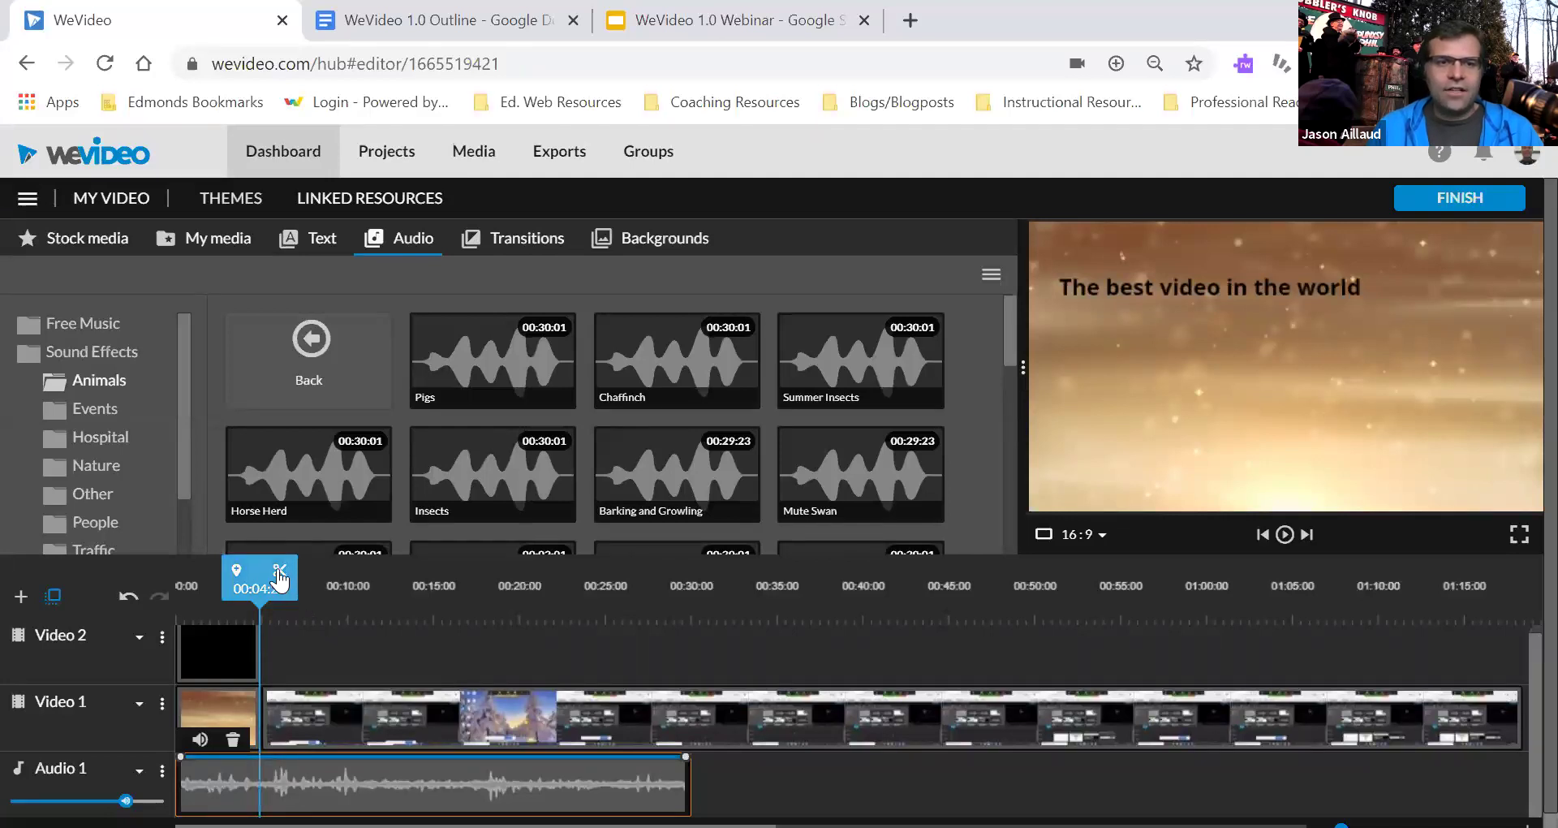
click(280, 574)
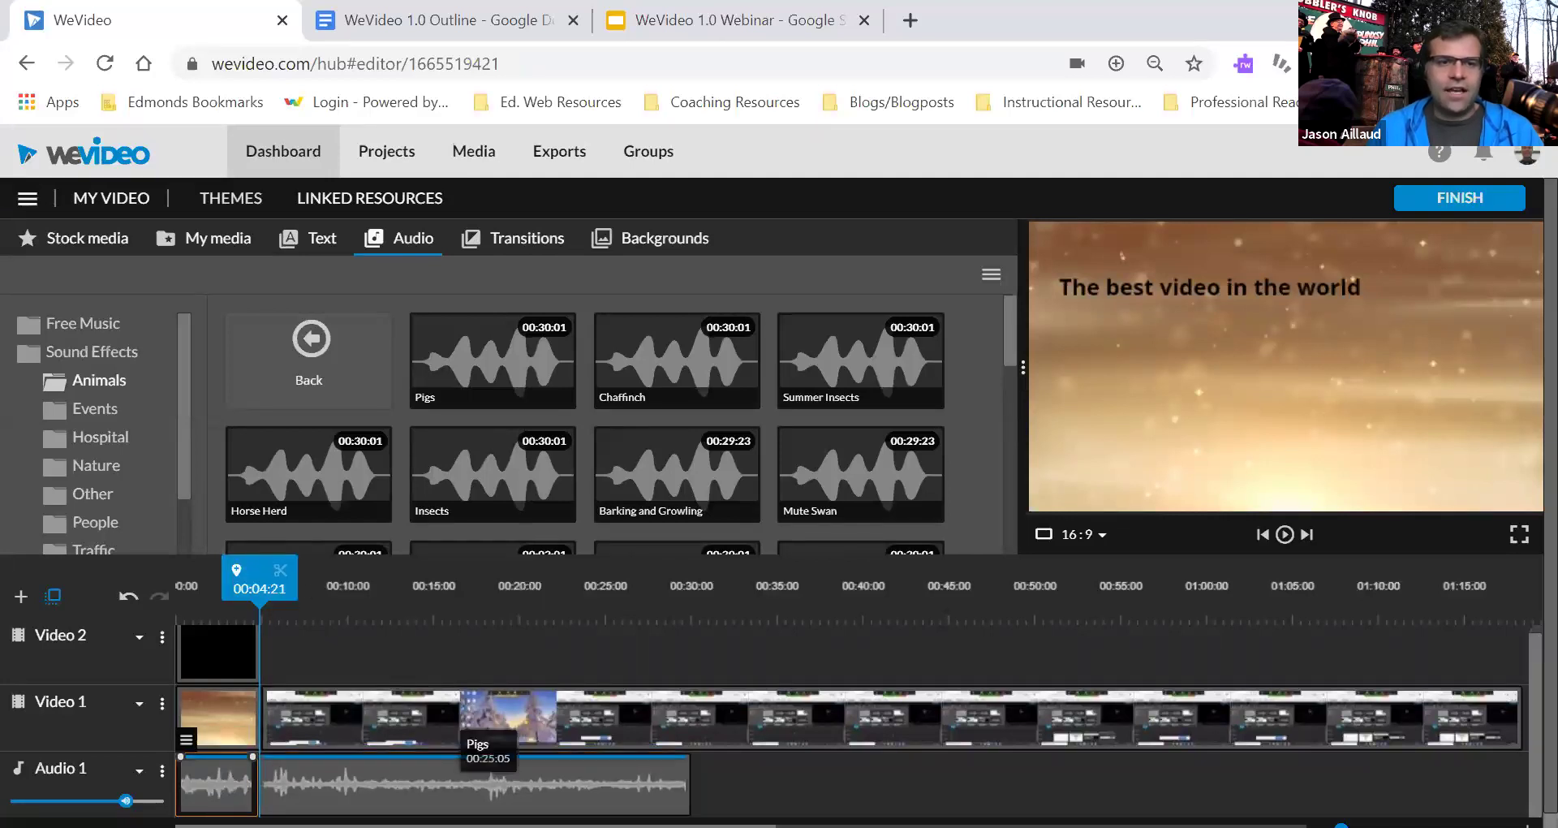
click(359, 768)
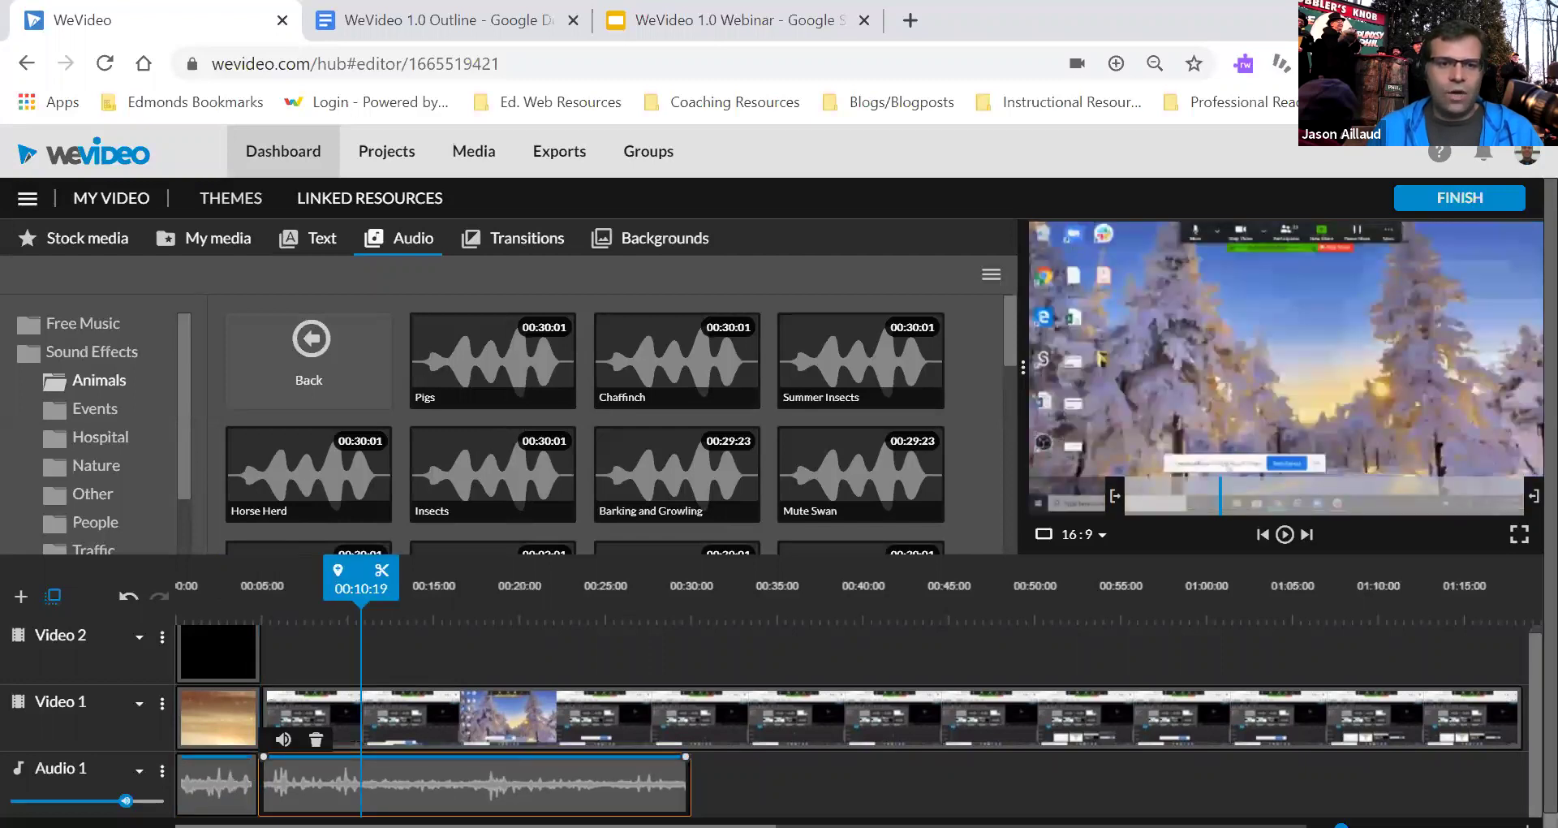
key(Delete)
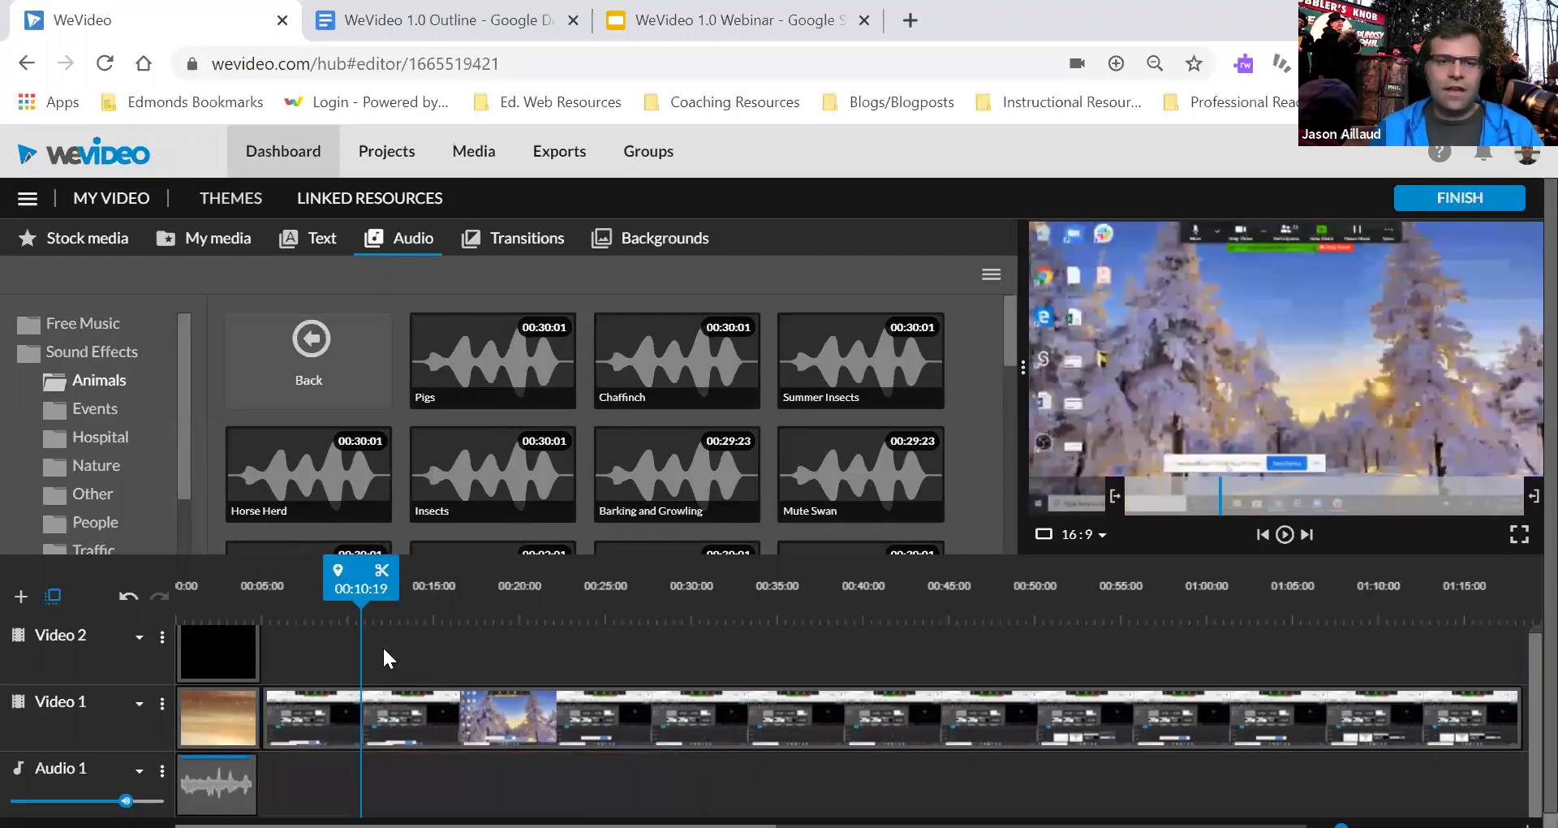
drag(361, 602, 215, 617)
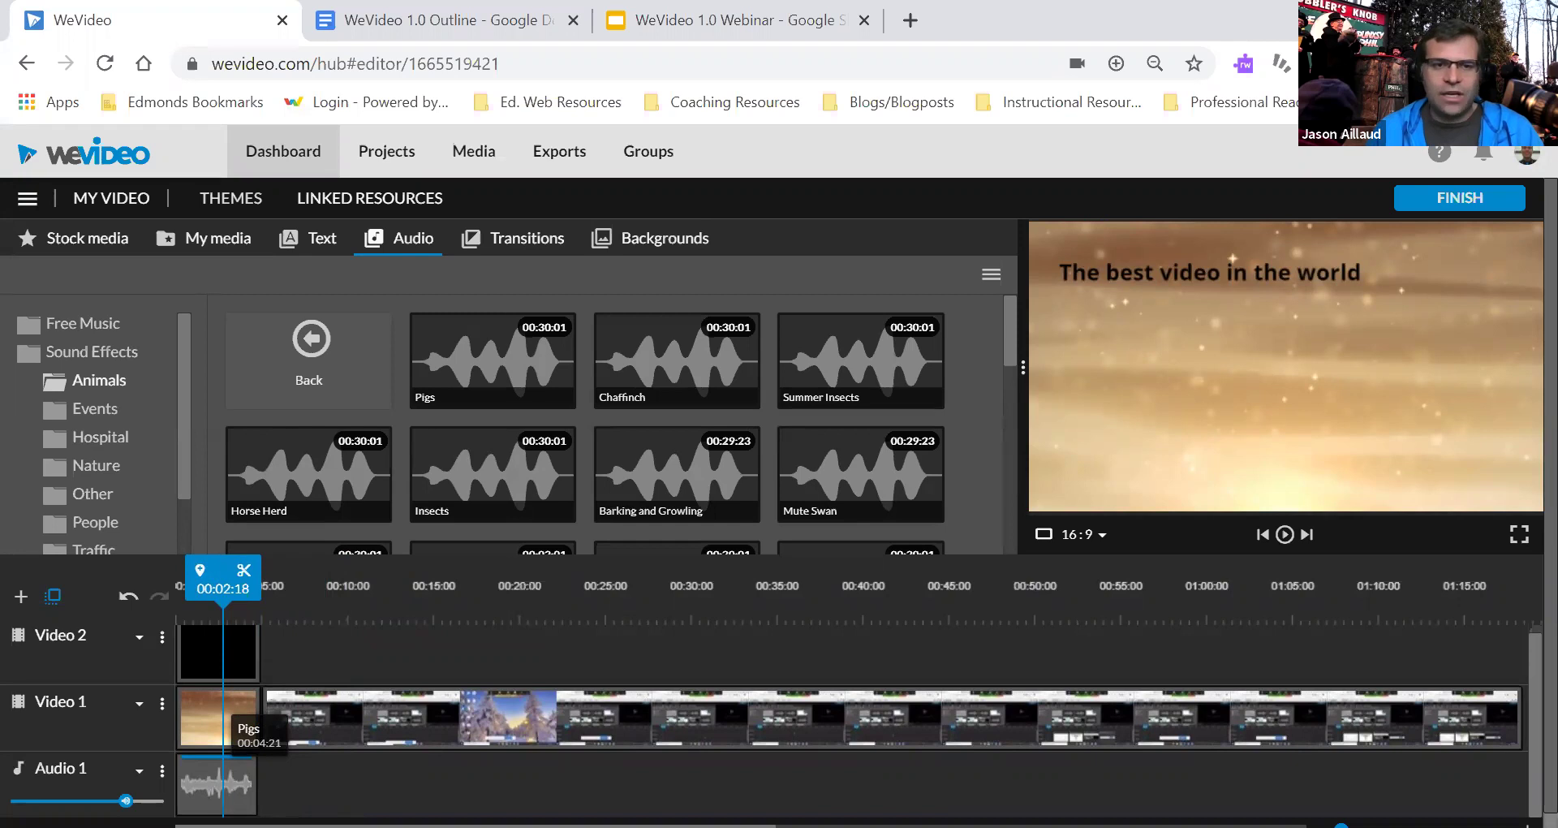
- Select the Pigs sound and lower the Audio 1 track's volume slightly
click(197, 783)
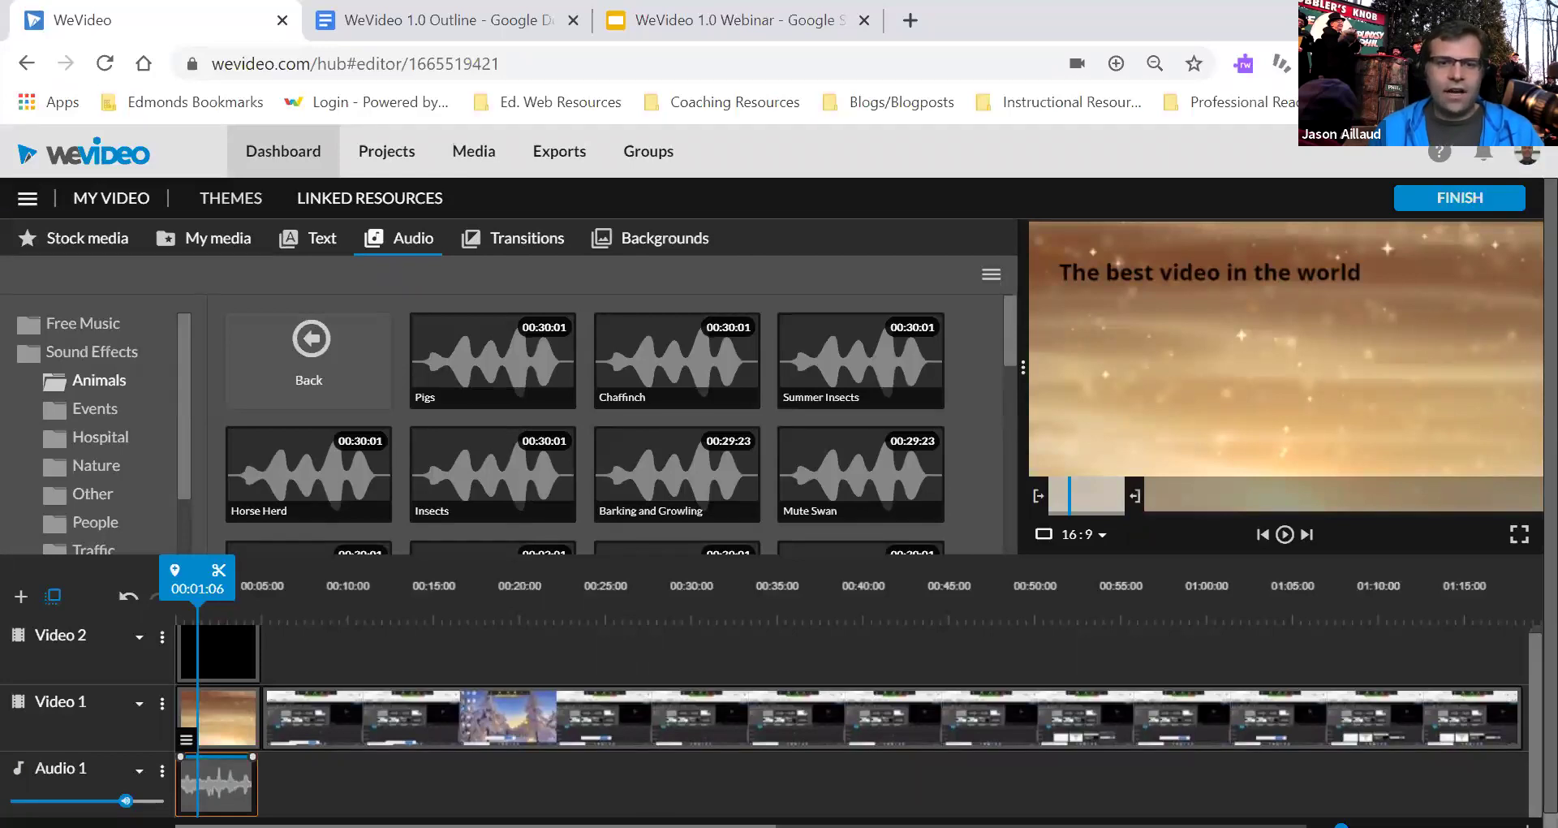
mouse_move(126, 800)
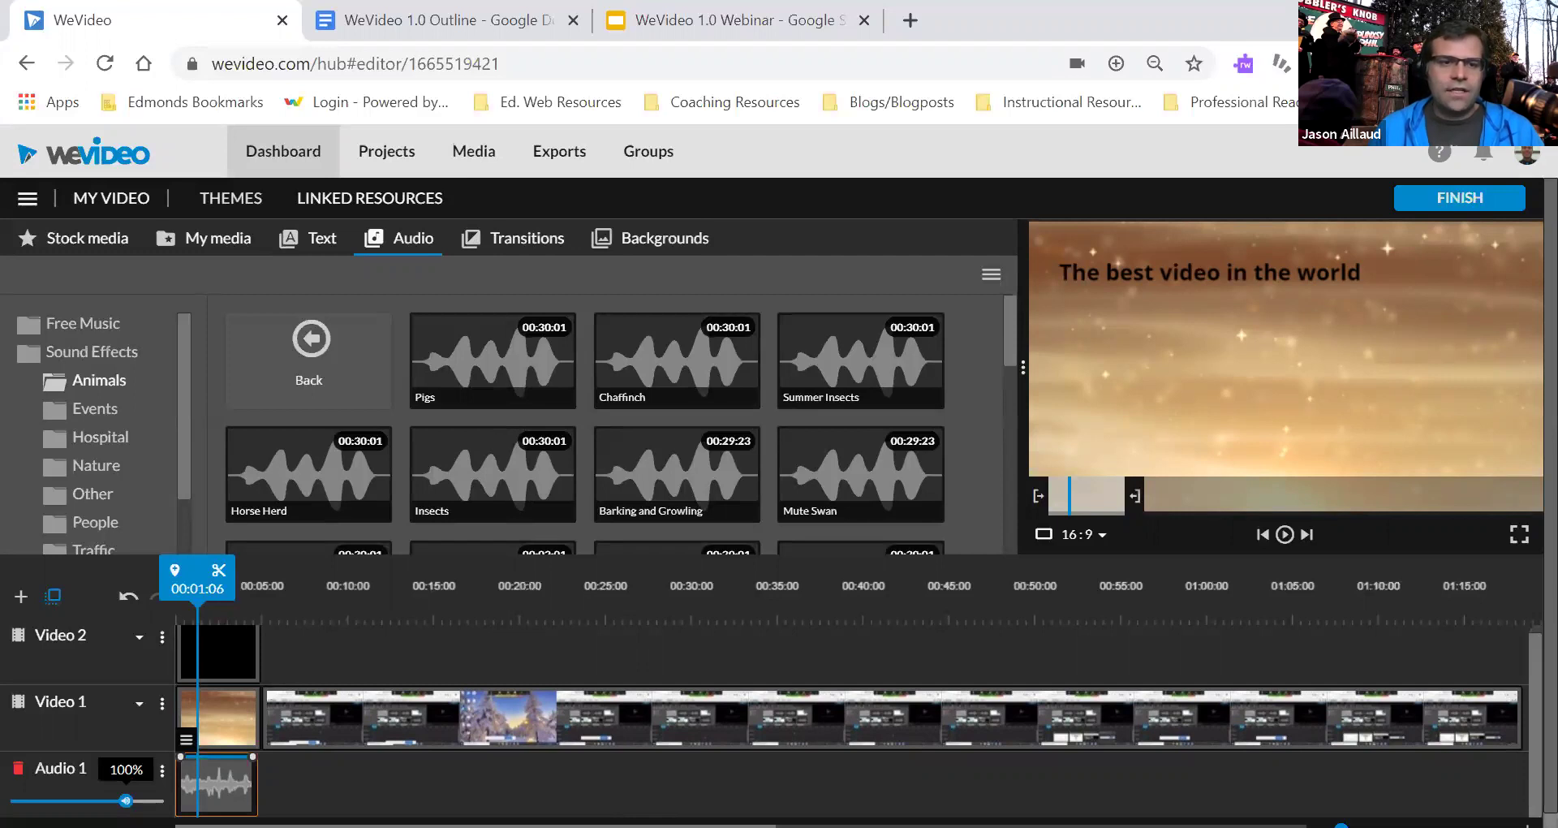
mouse_move(126, 801)
mouse_down()
mouse_move(76, 800)
mouse_move(123, 800)
mouse_up()
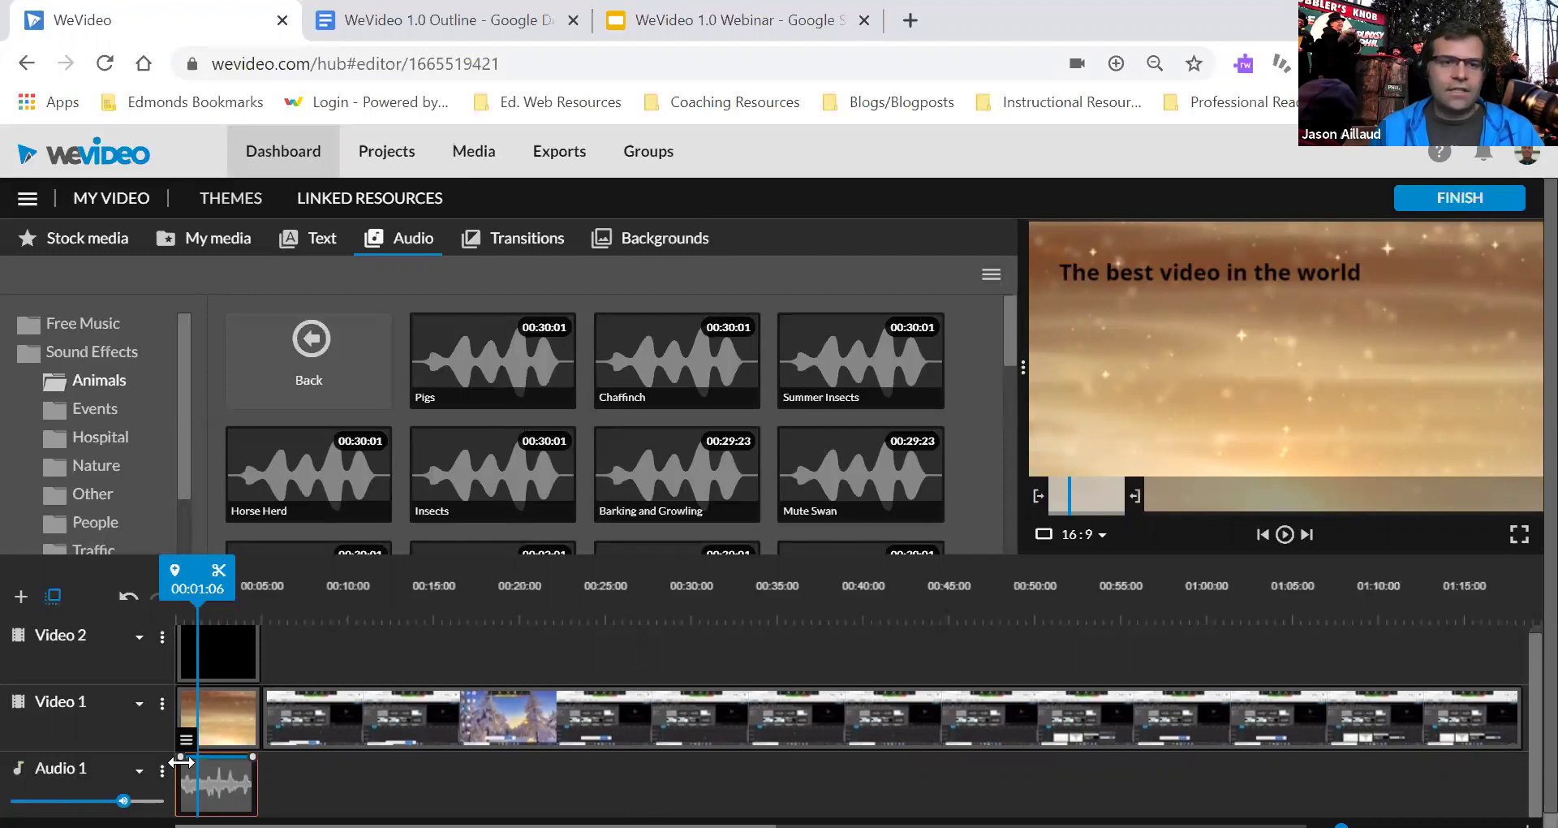
- Lower the Pigs clip's starting volume to 10% and its ending volume to almost zero on its volume line
mouse_move(185, 772)
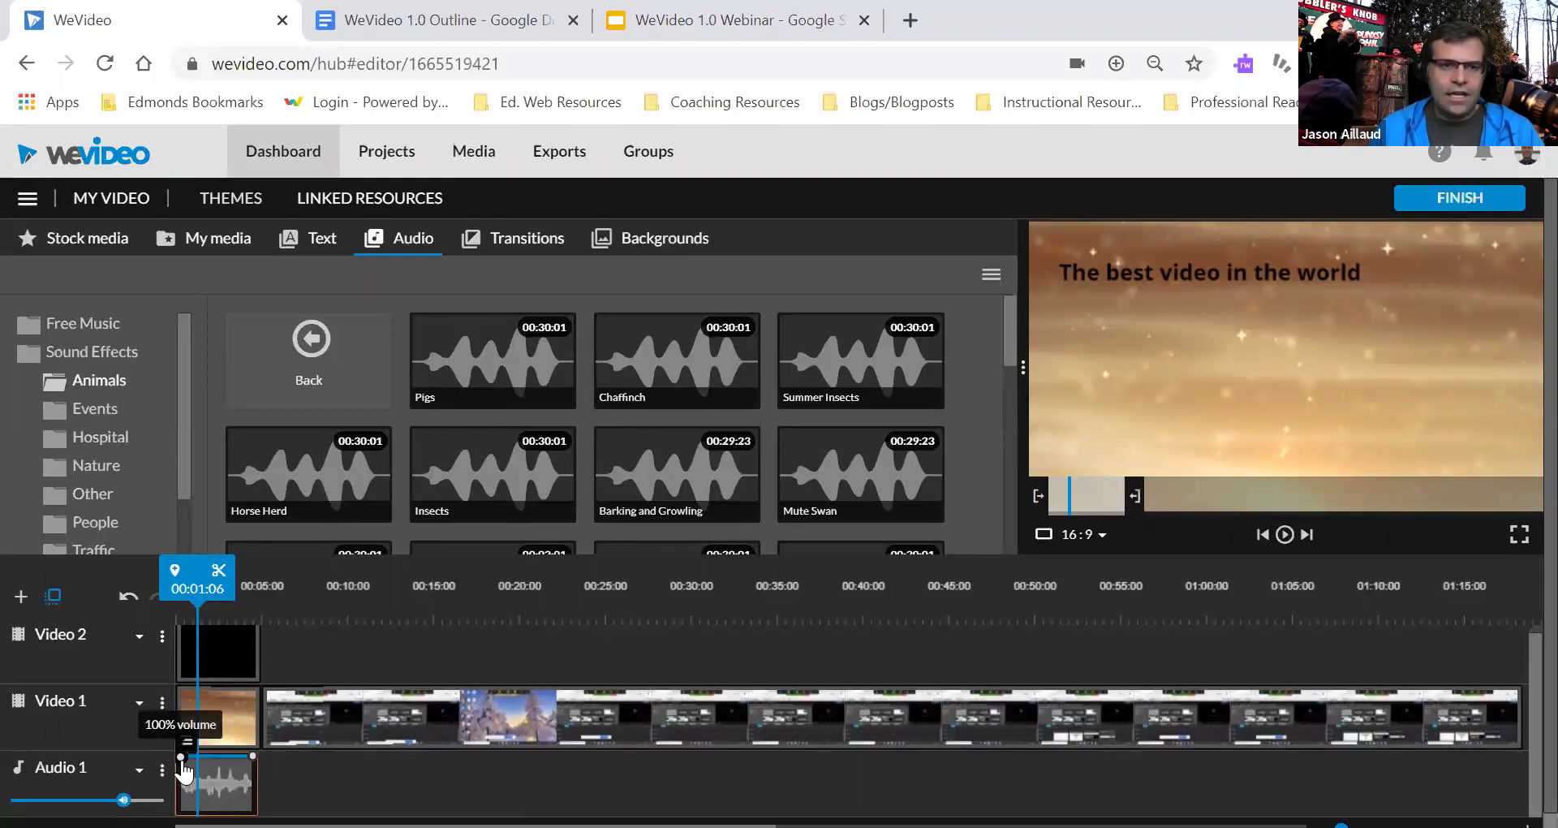
drag(183, 762, 181, 805)
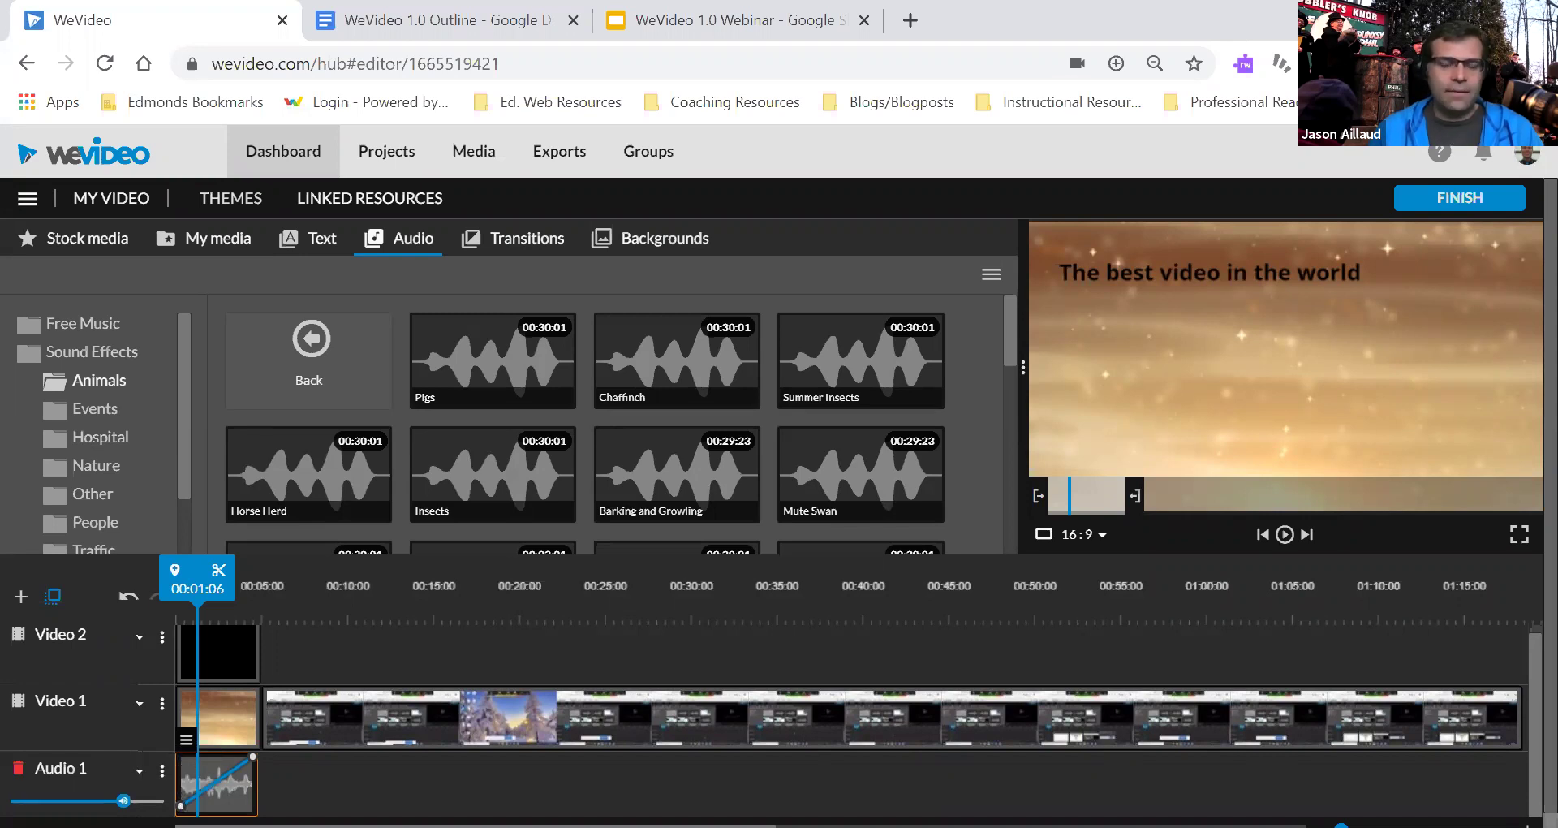
mouse_move(181, 805)
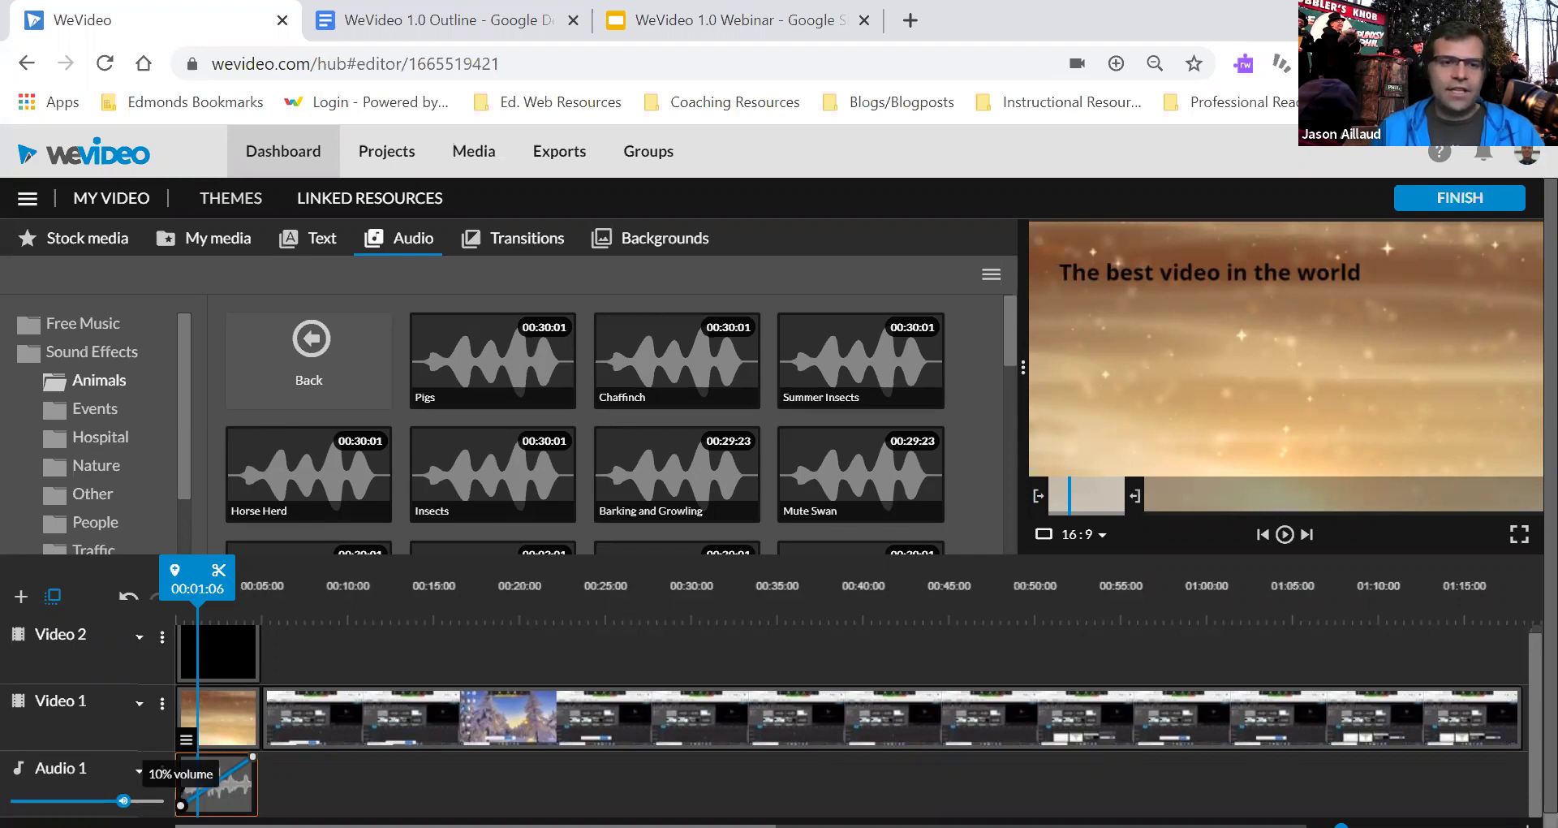
mouse_move(253, 759)
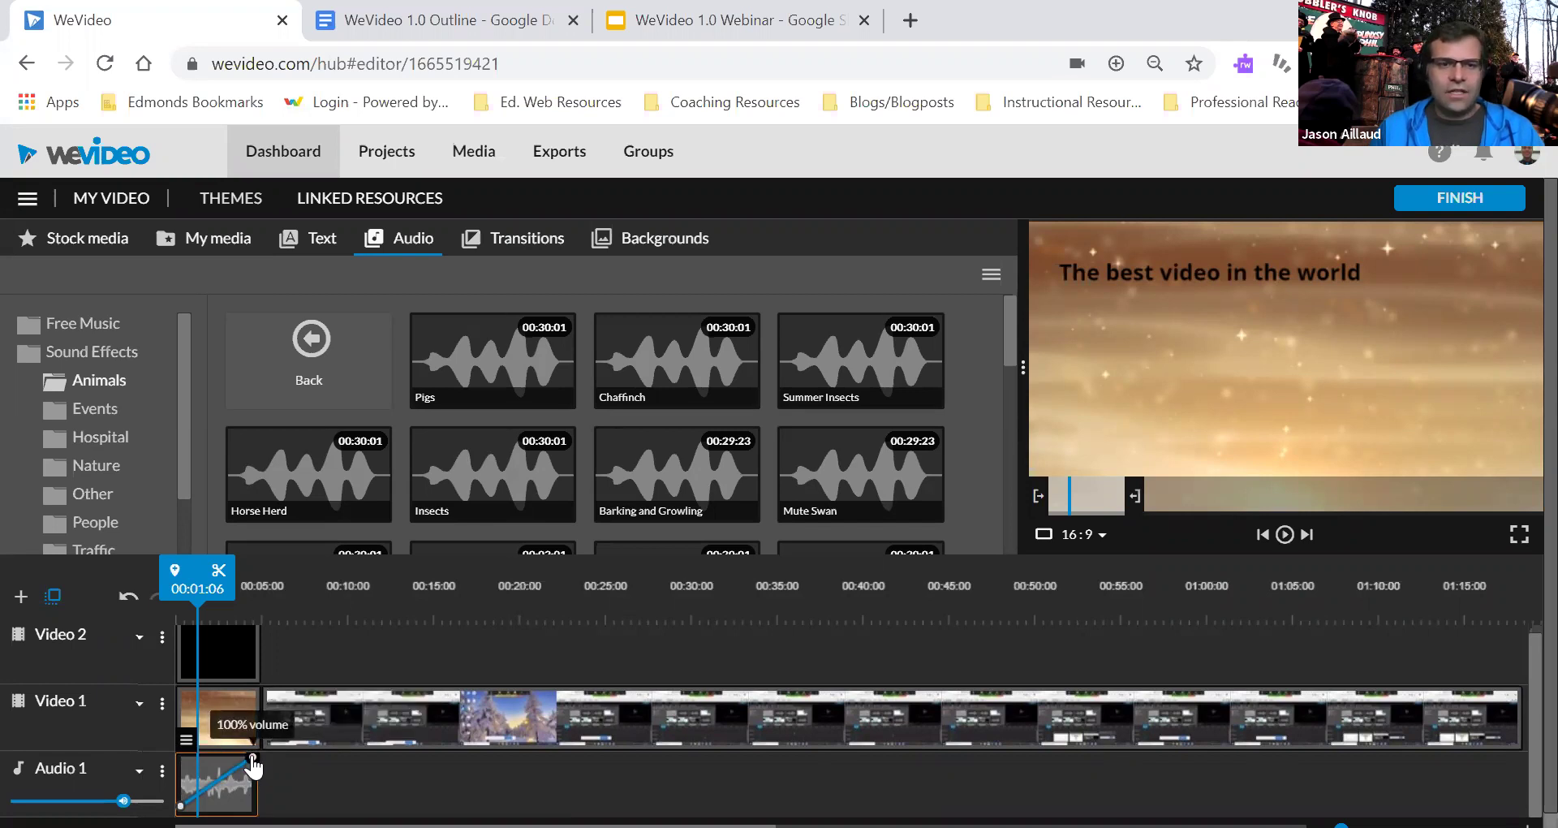
drag(253, 761, 253, 810)
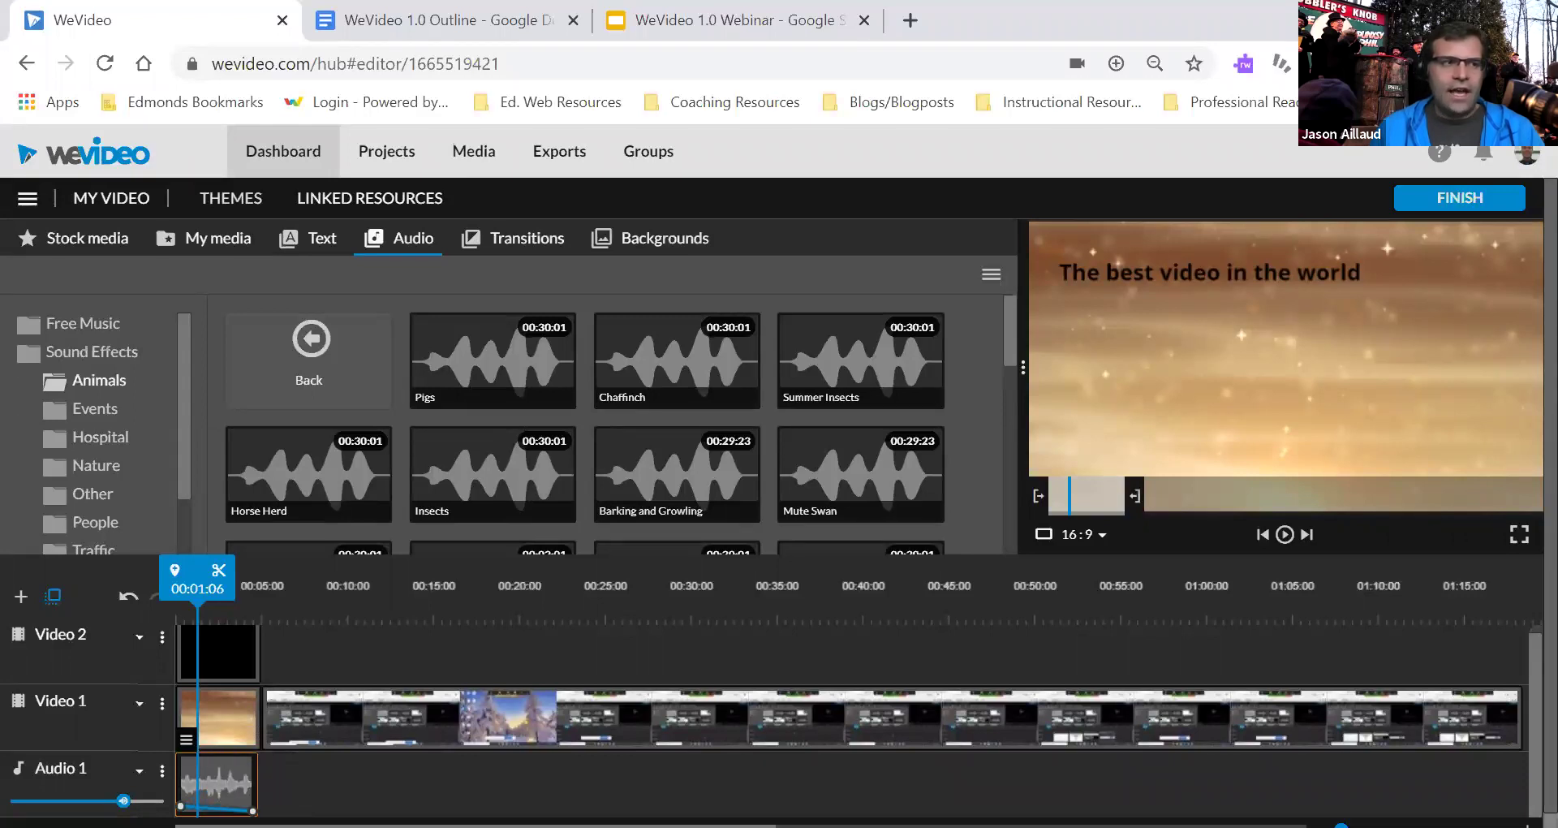
click(181, 804)
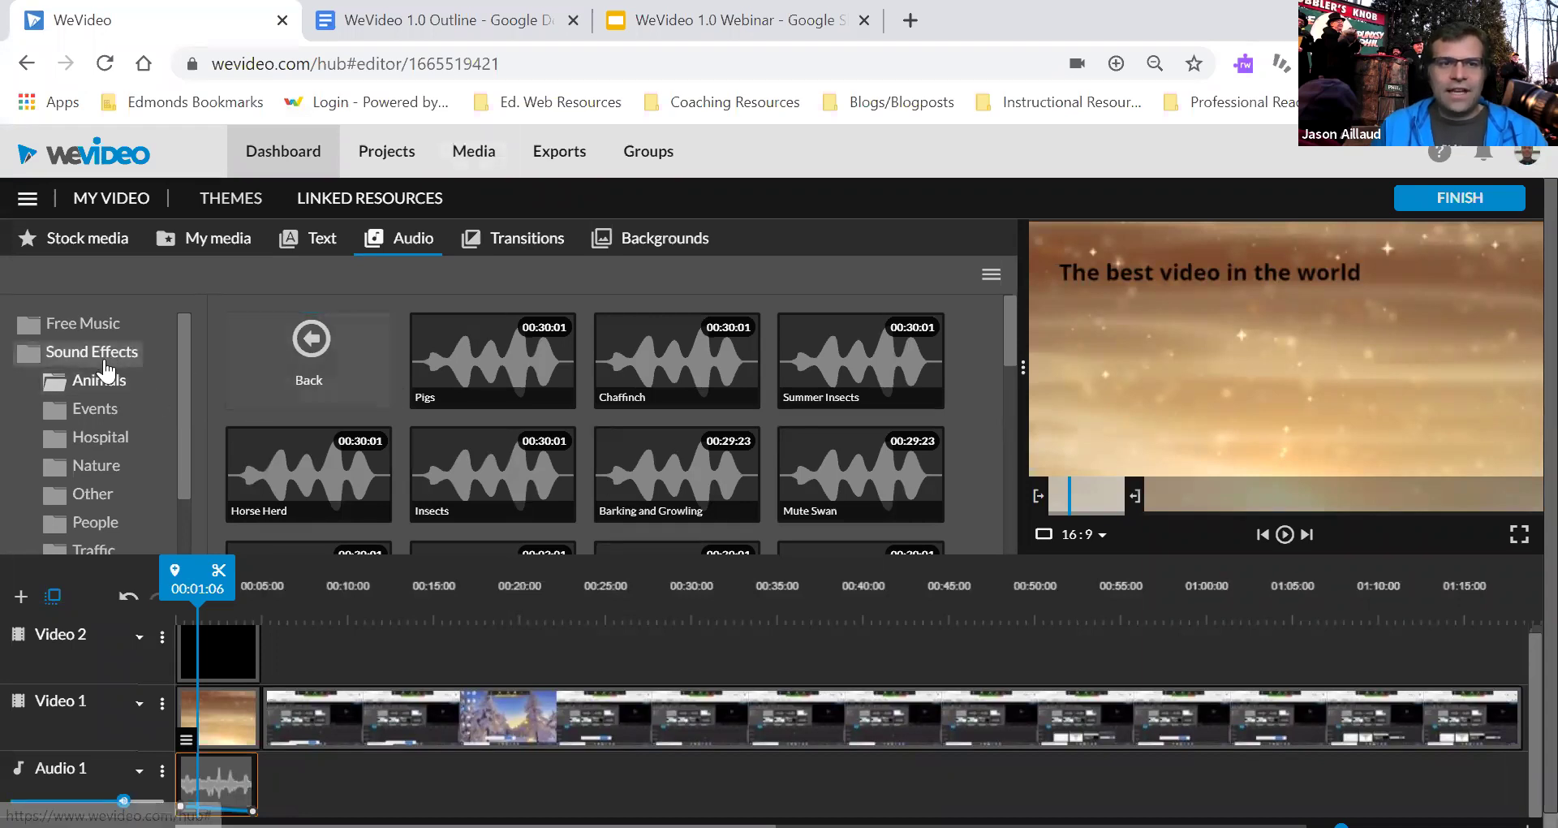
- Browse the Premium Music folders and search the stock media for "calm piano songs", limited to Audio
scroll(109, 374, down, 2)
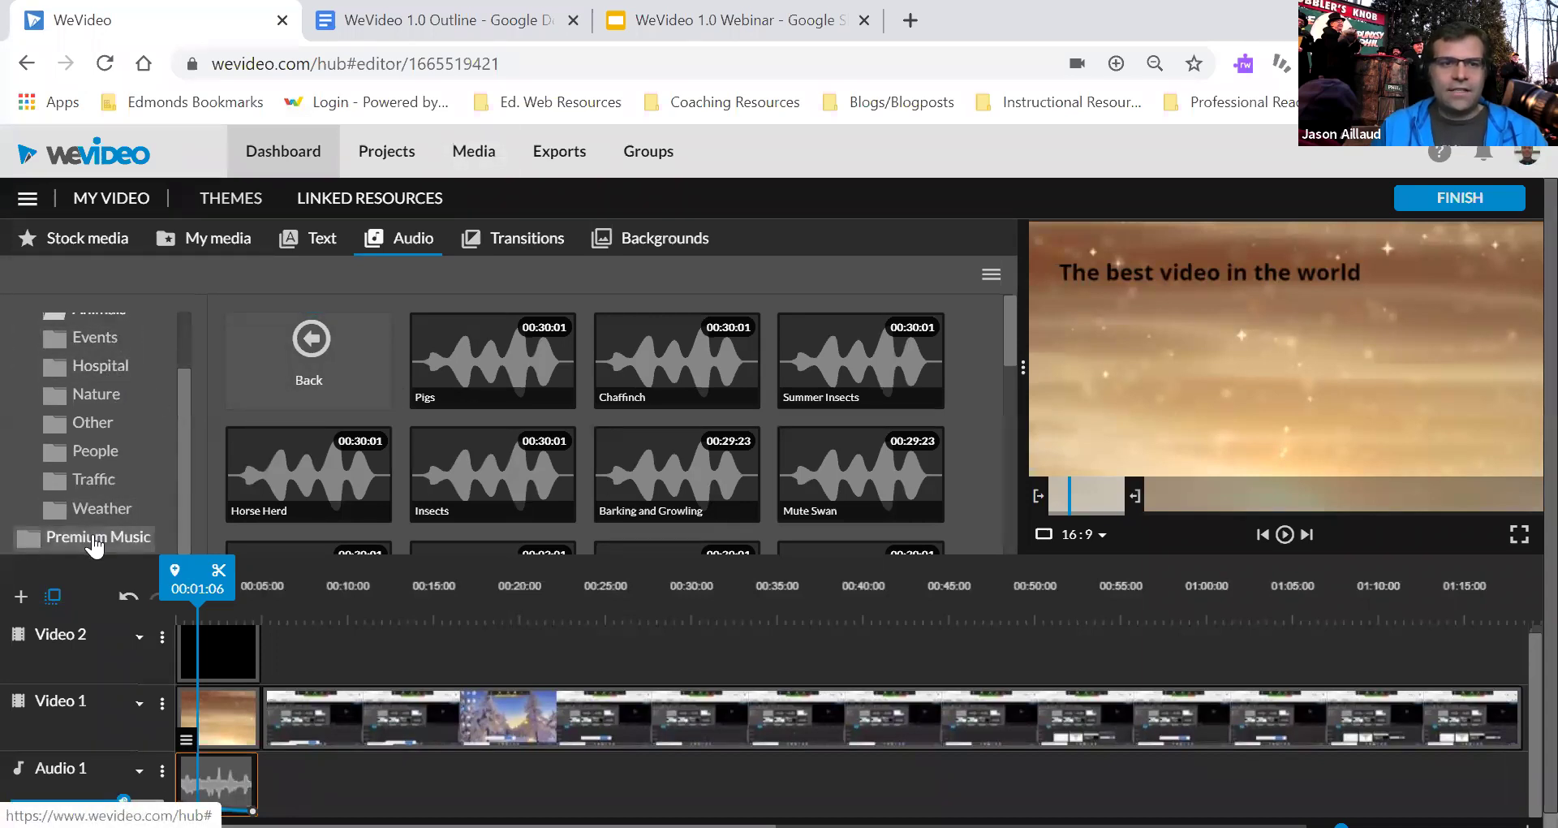
click(95, 542)
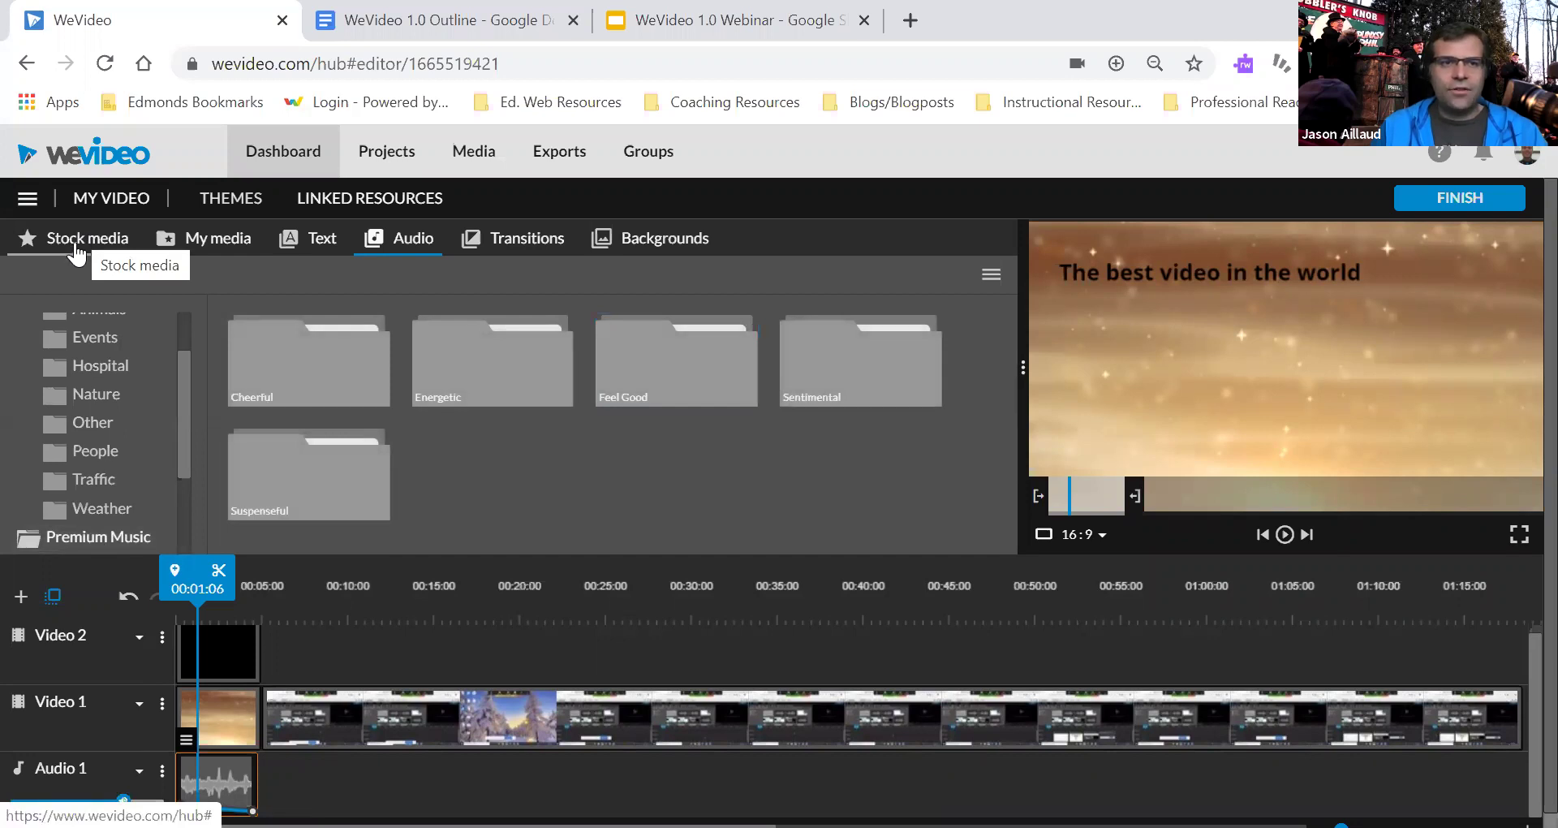
click(76, 249)
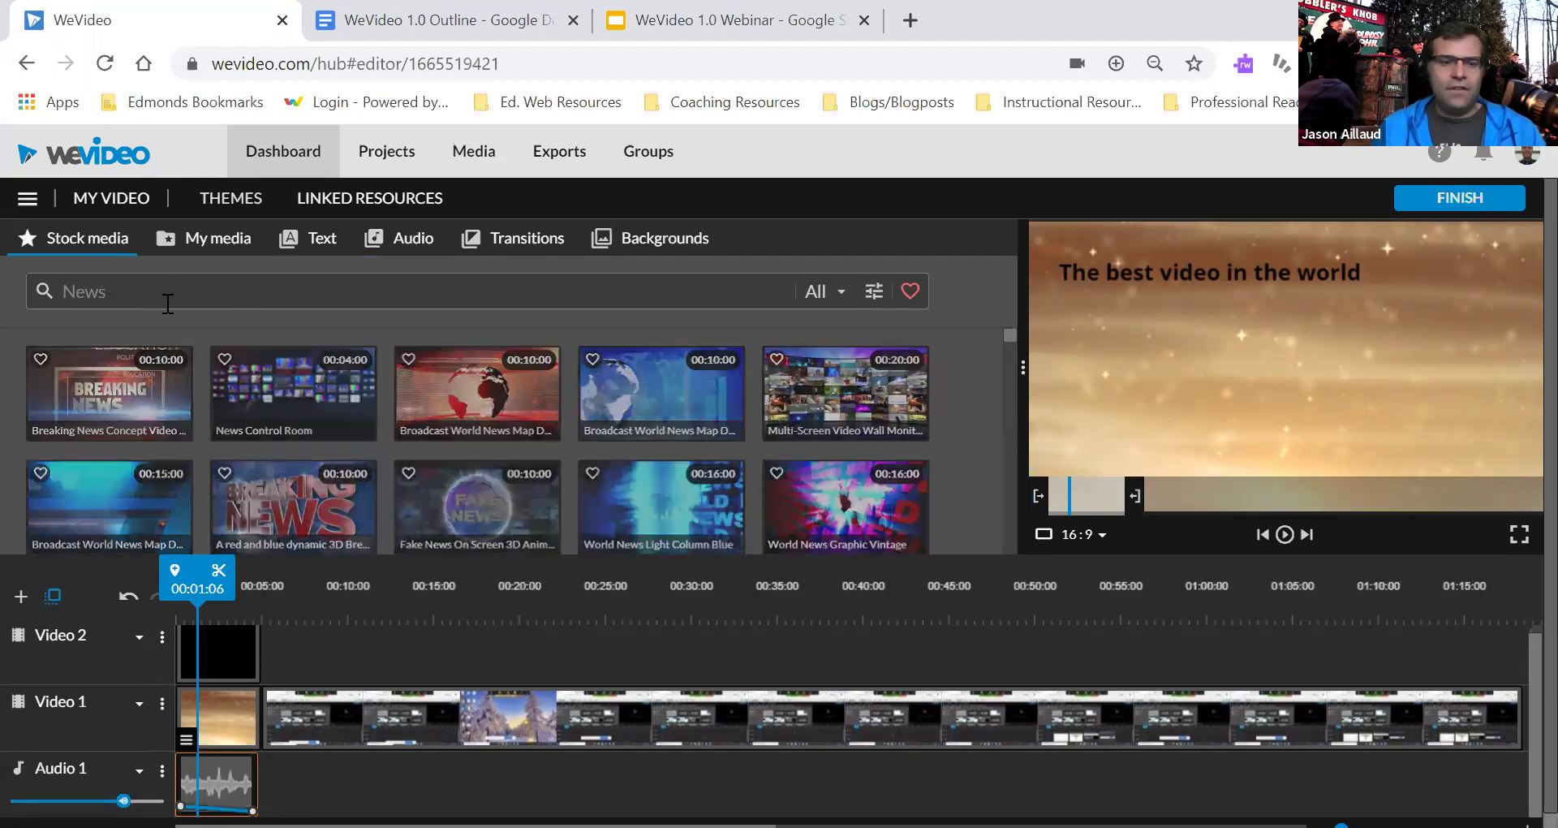
text(calm piano songs)
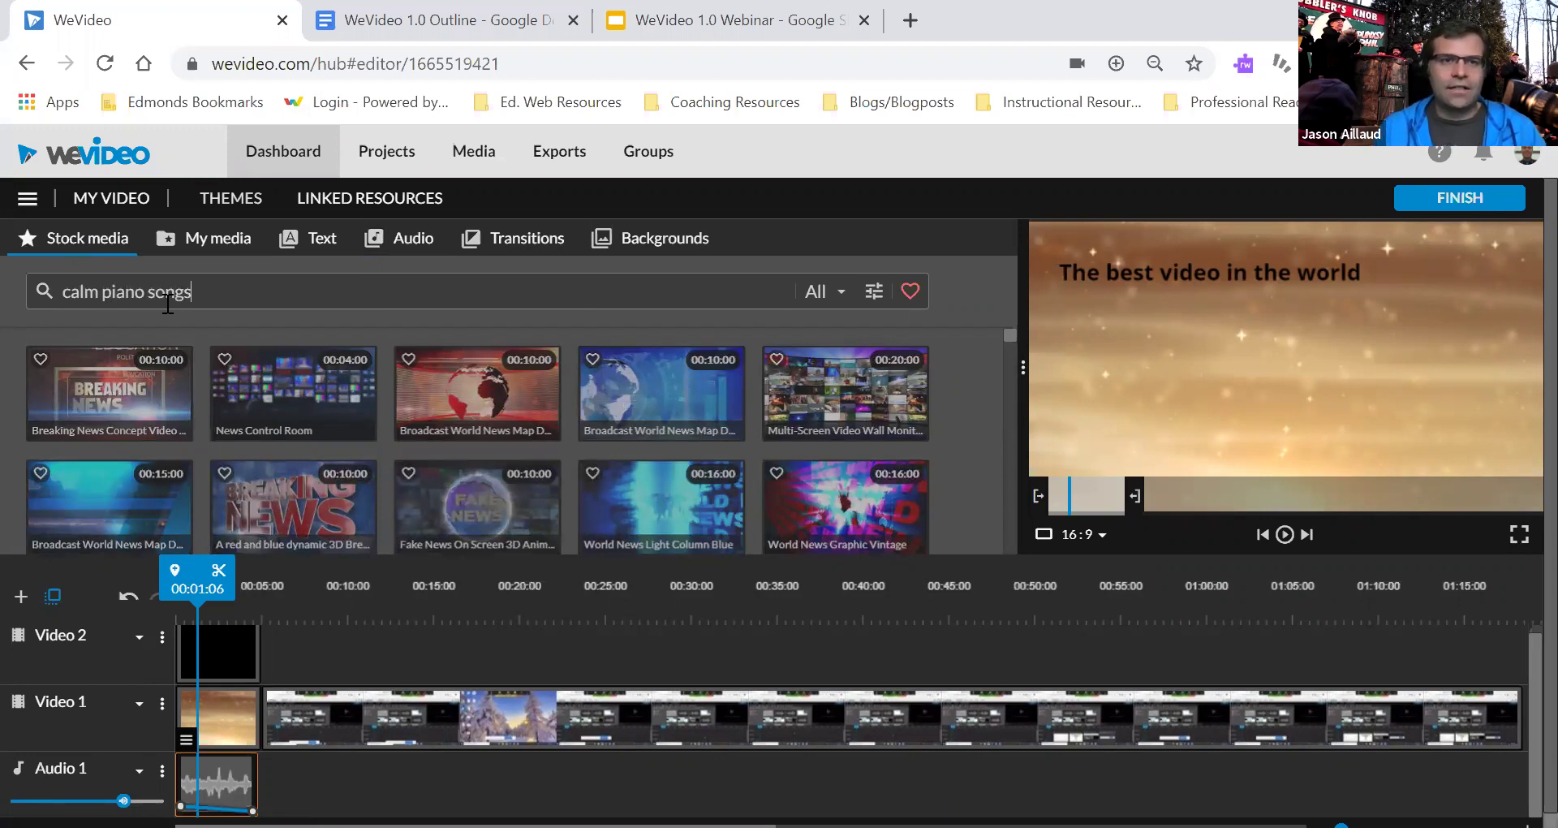
click(844, 299)
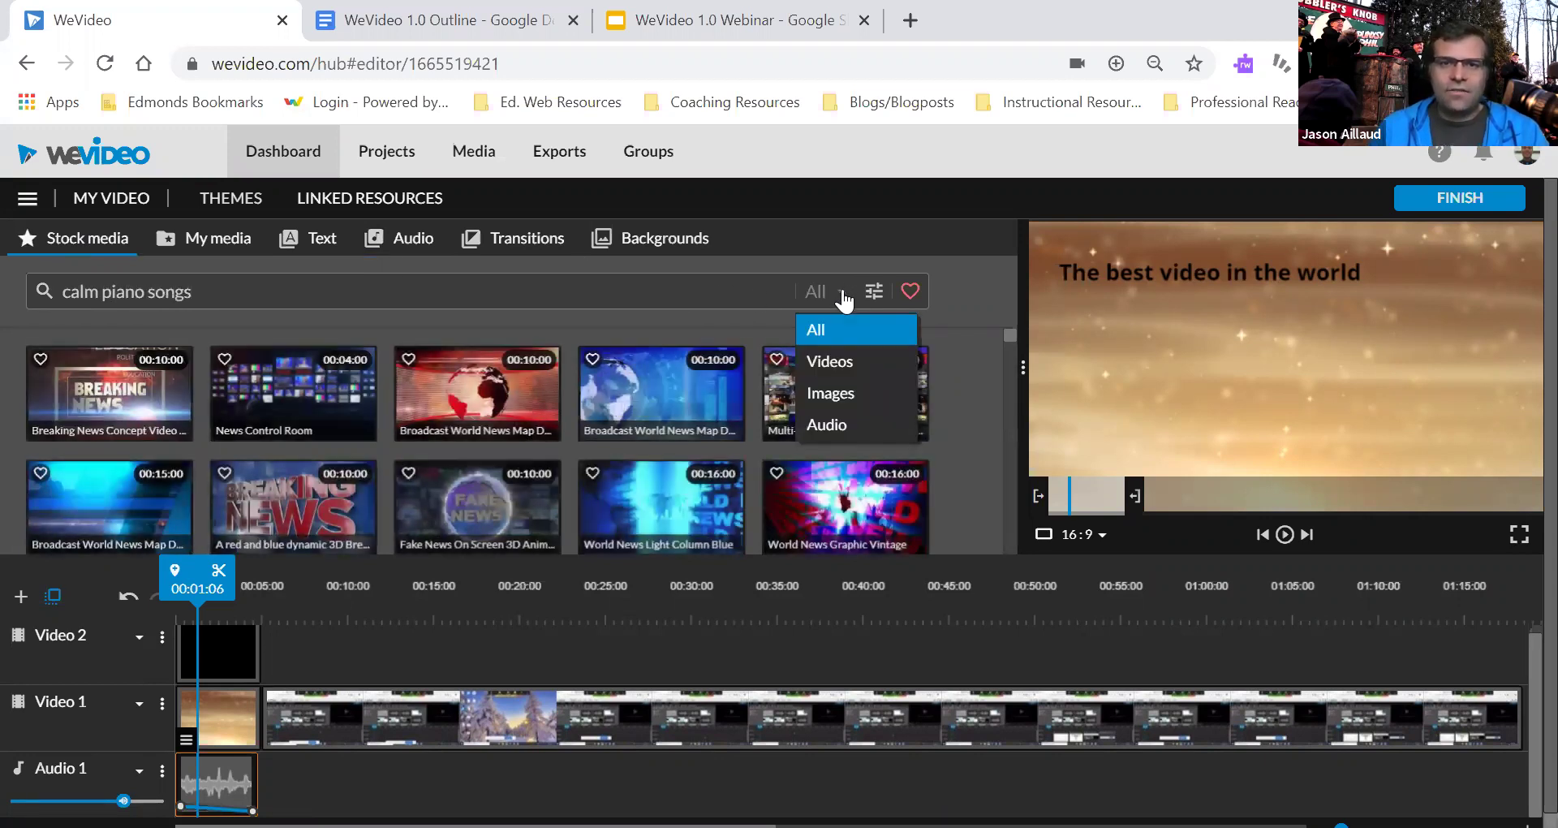
click(844, 416)
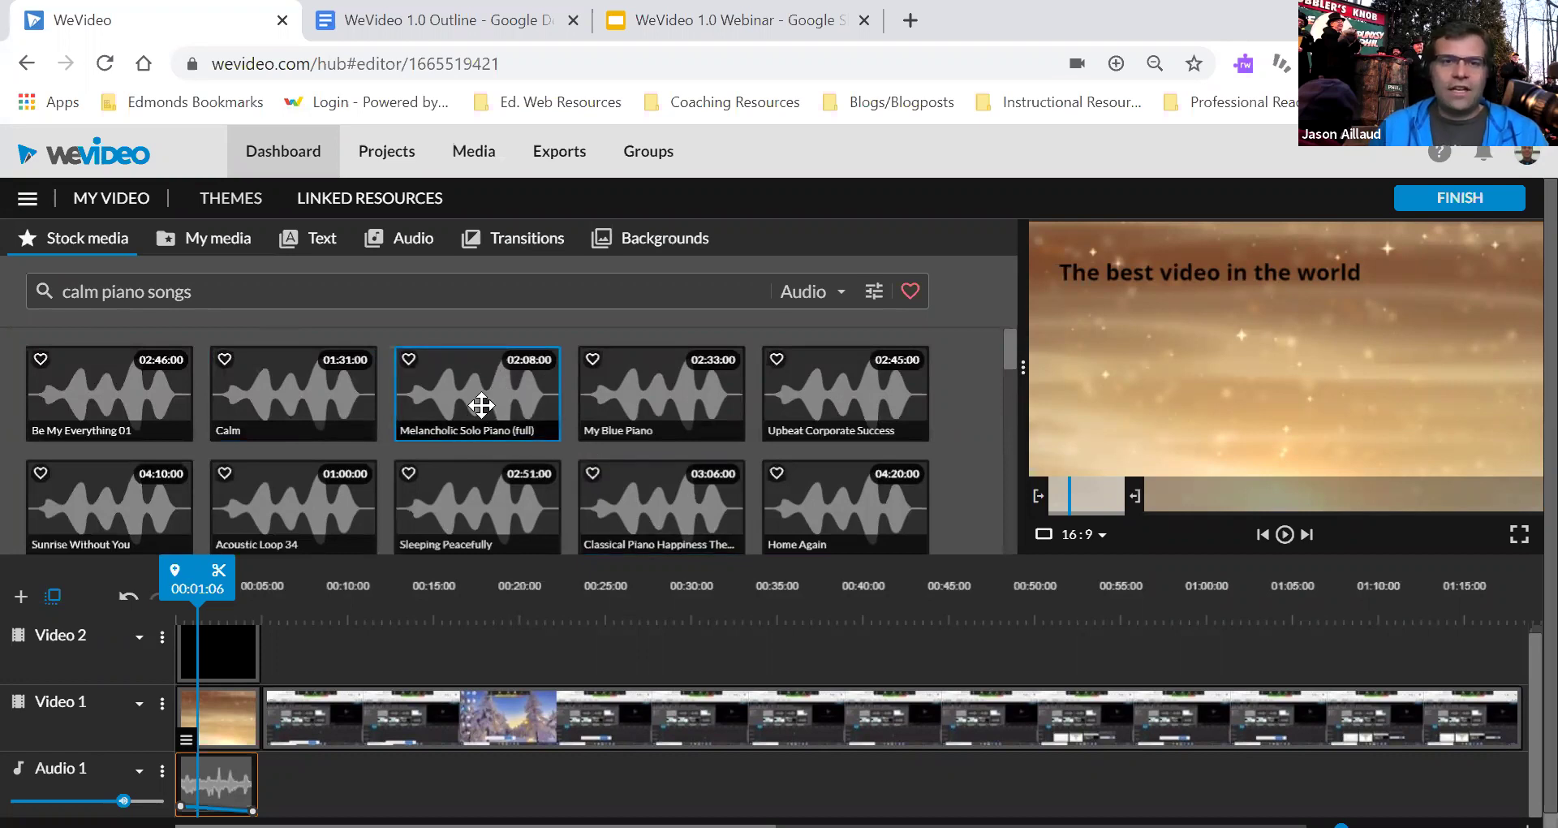
- Preview Melancholic Solo Piano (full) and add it to the Audio 1 track directly after the Pigs sound
click(482, 405)
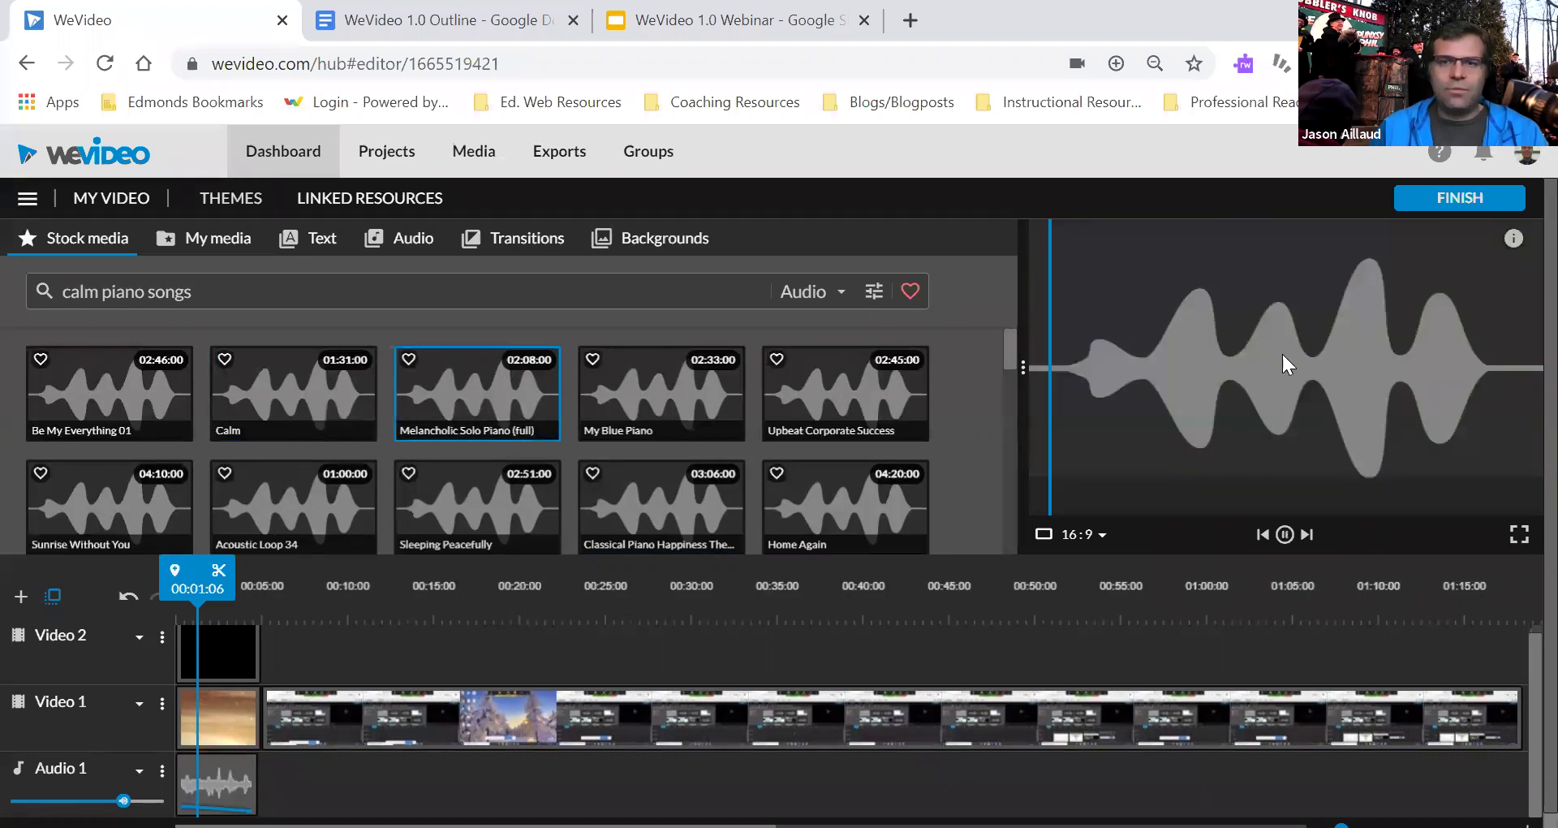
click(1284, 535)
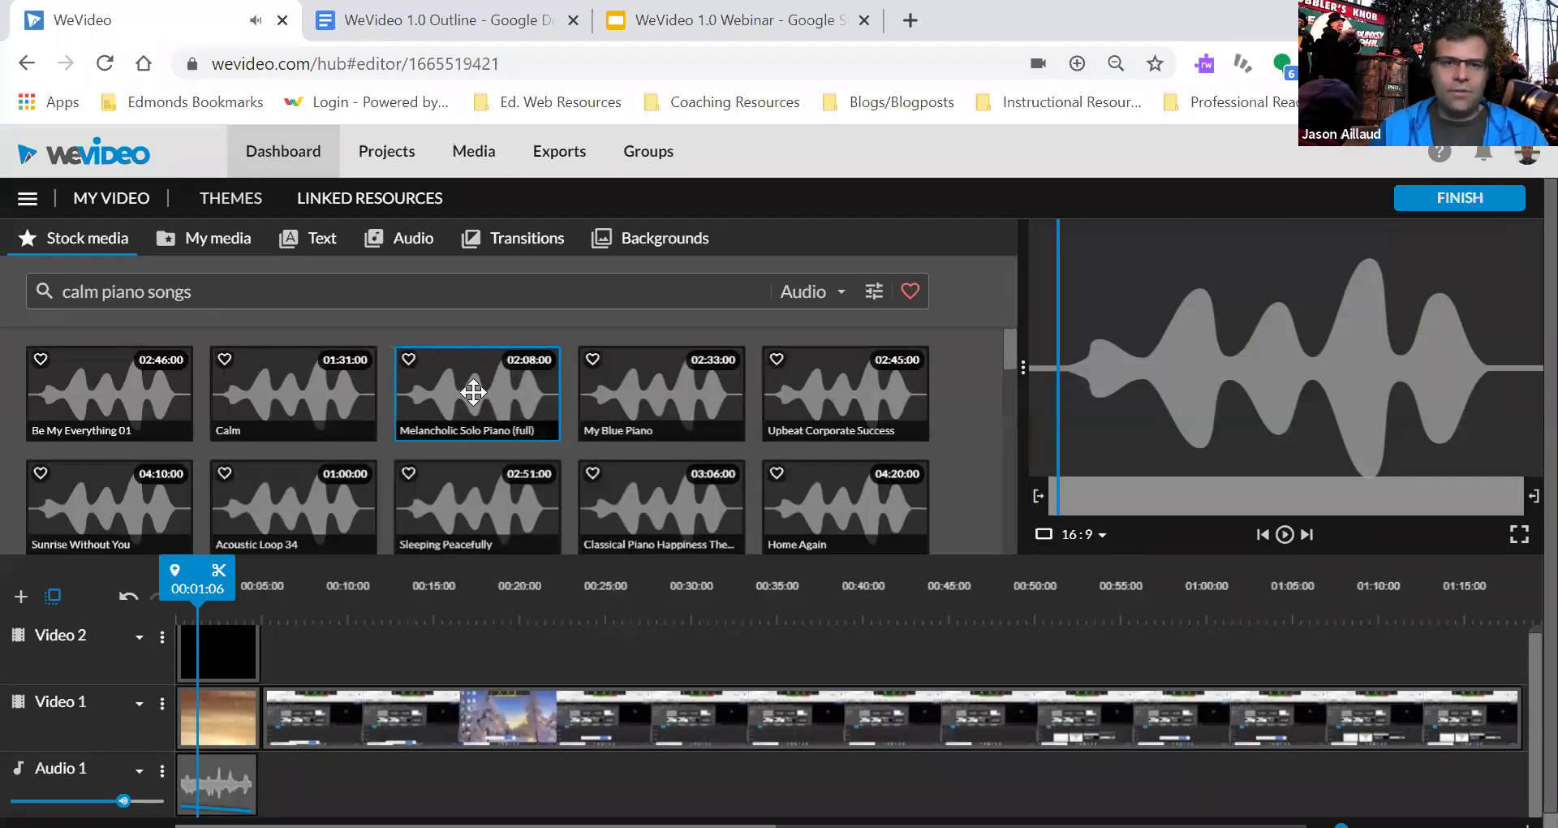
drag(463, 381, 287, 789)
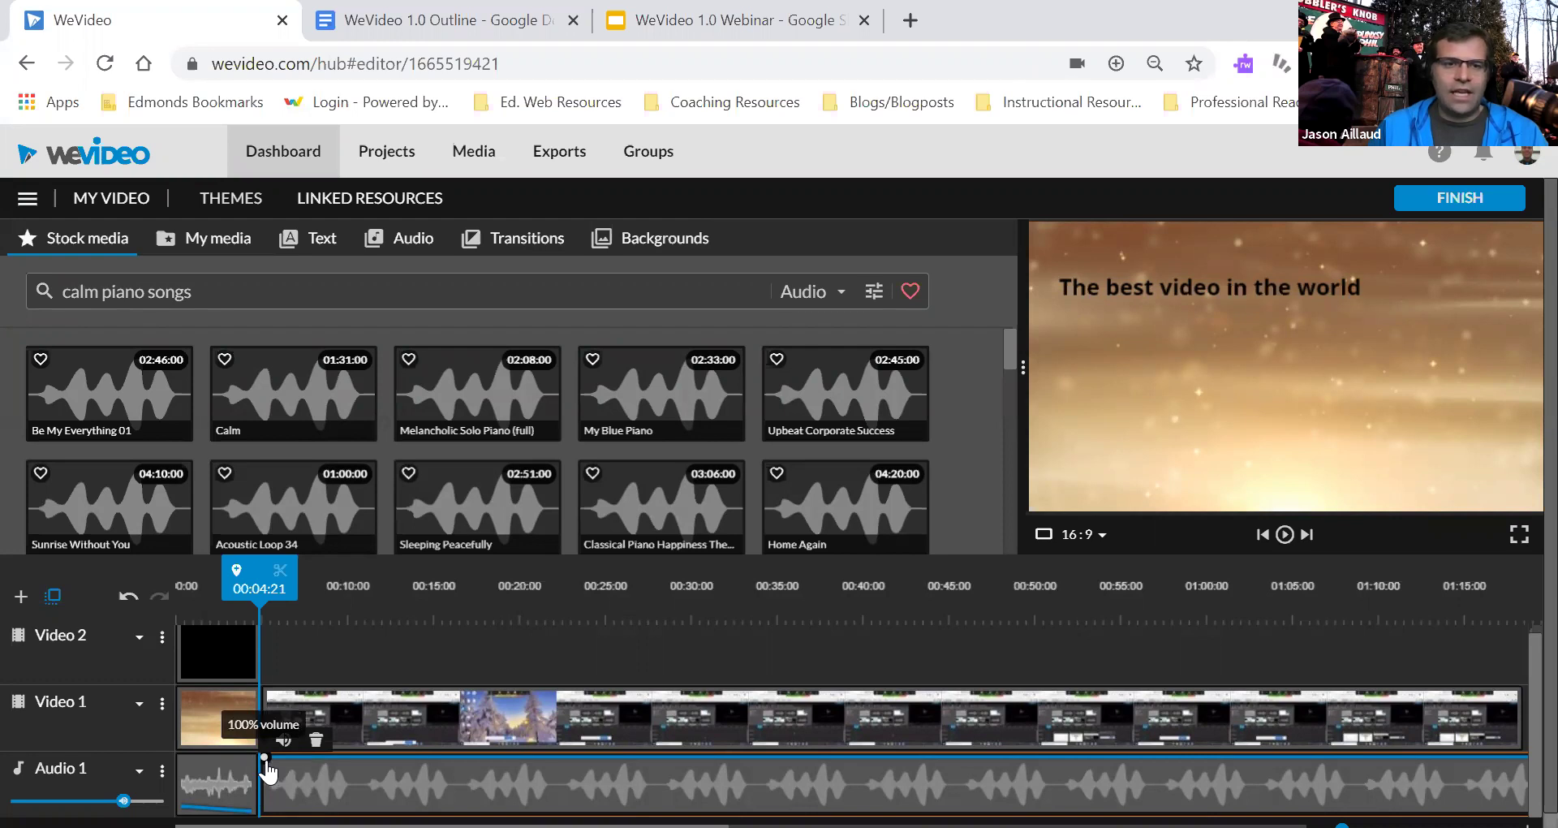
- Lower the piano music's volume at both its start and its end to a quiet background level
drag(264, 759, 265, 807)
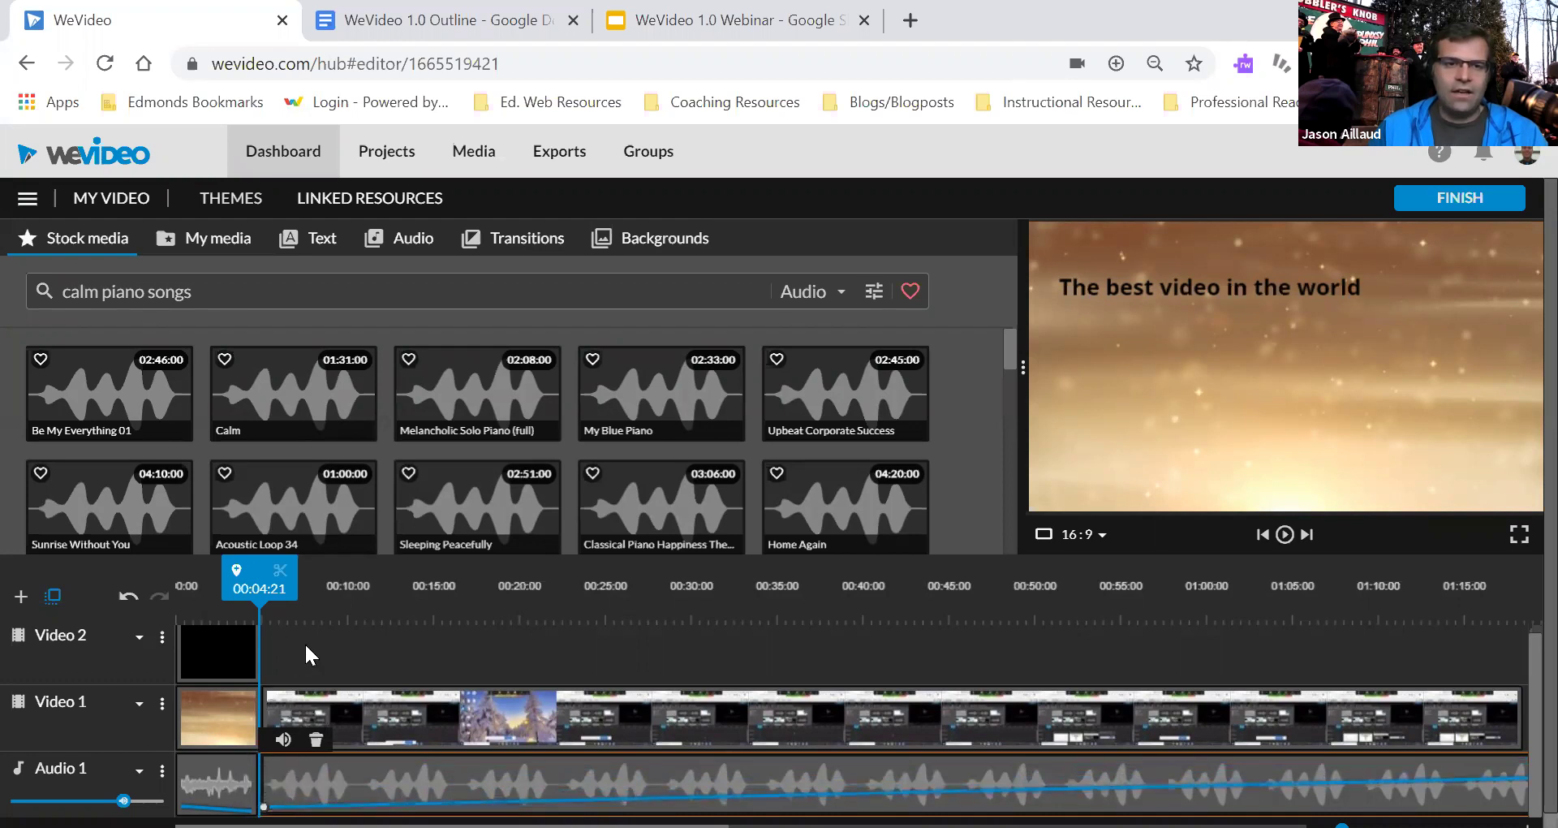
drag(259, 589, 1348, 588)
click(1470, 734)
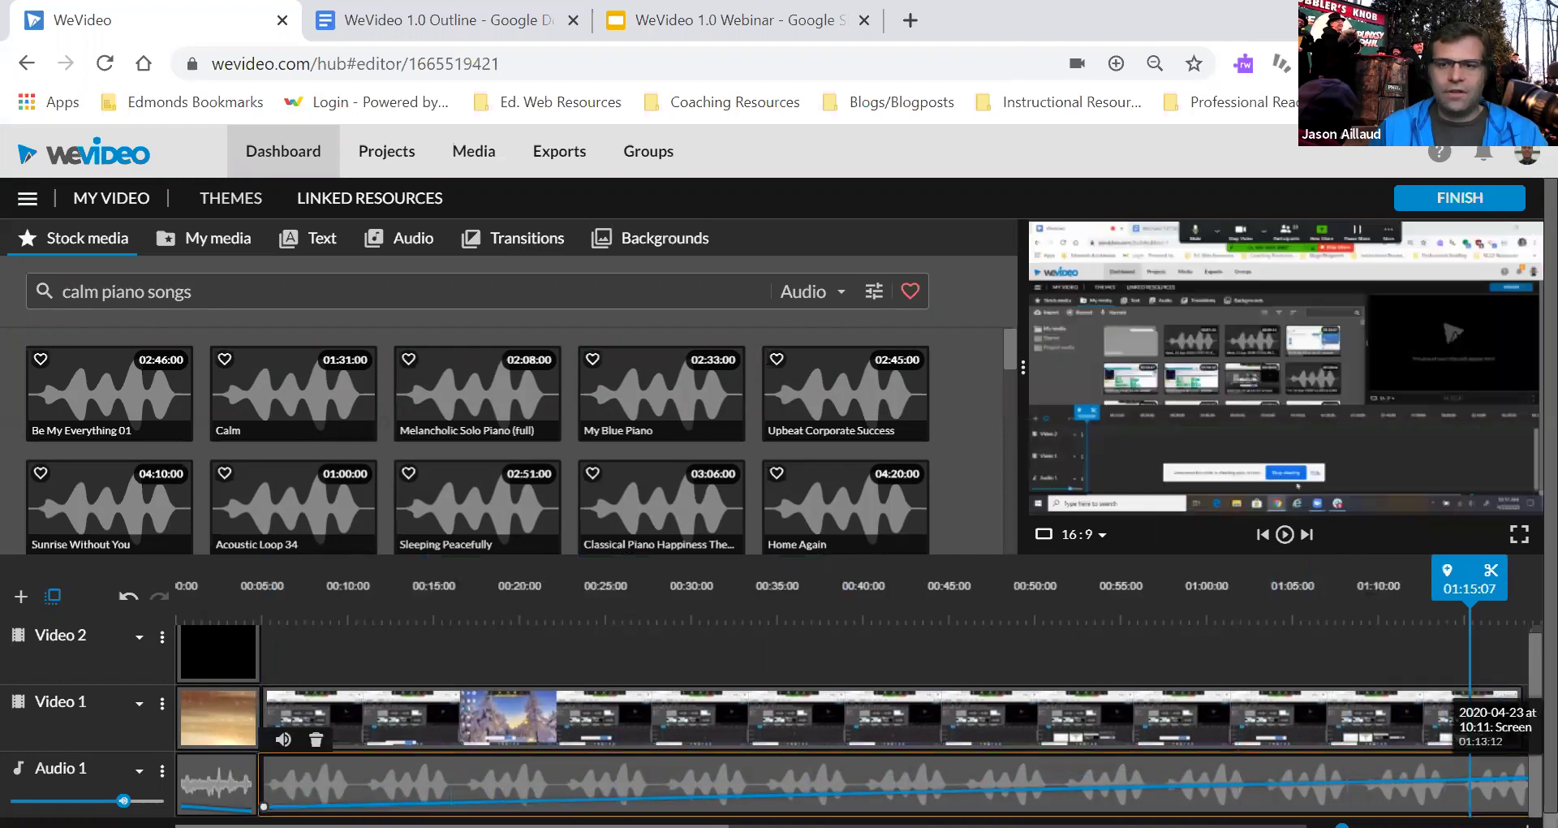
scroll(852, 706, down, 1)
scroll(852, 706, right, 10)
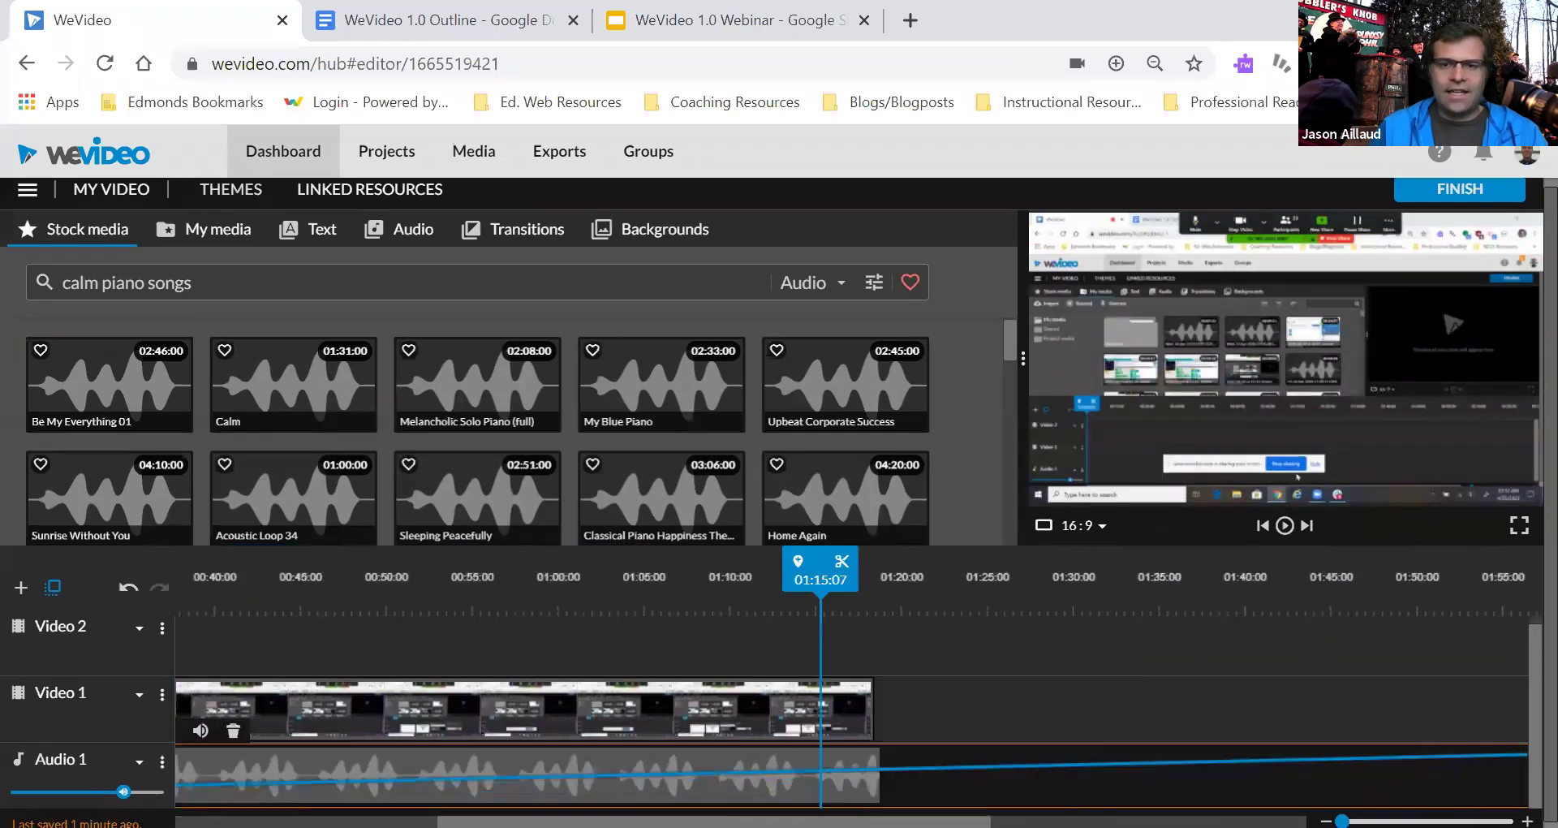
drag(1023, 748, 1024, 801)
scroll(1025, 779, left, 1)
scroll(853, 706, left, 3)
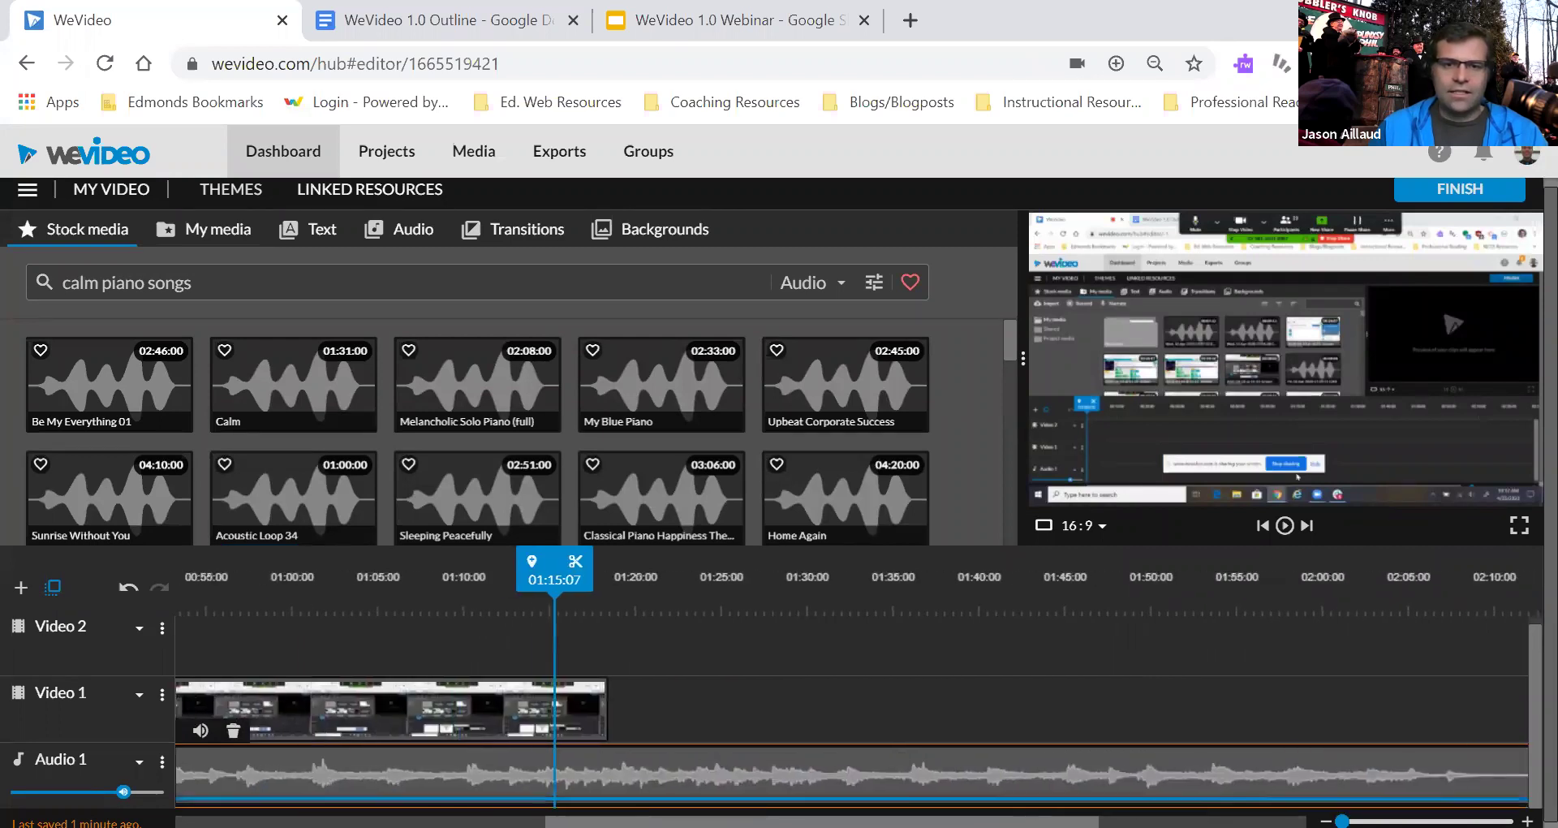
- Split the piano music at the end of the screen recording and delete the part after the split
drag(577, 596, 614, 600)
click(605, 763)
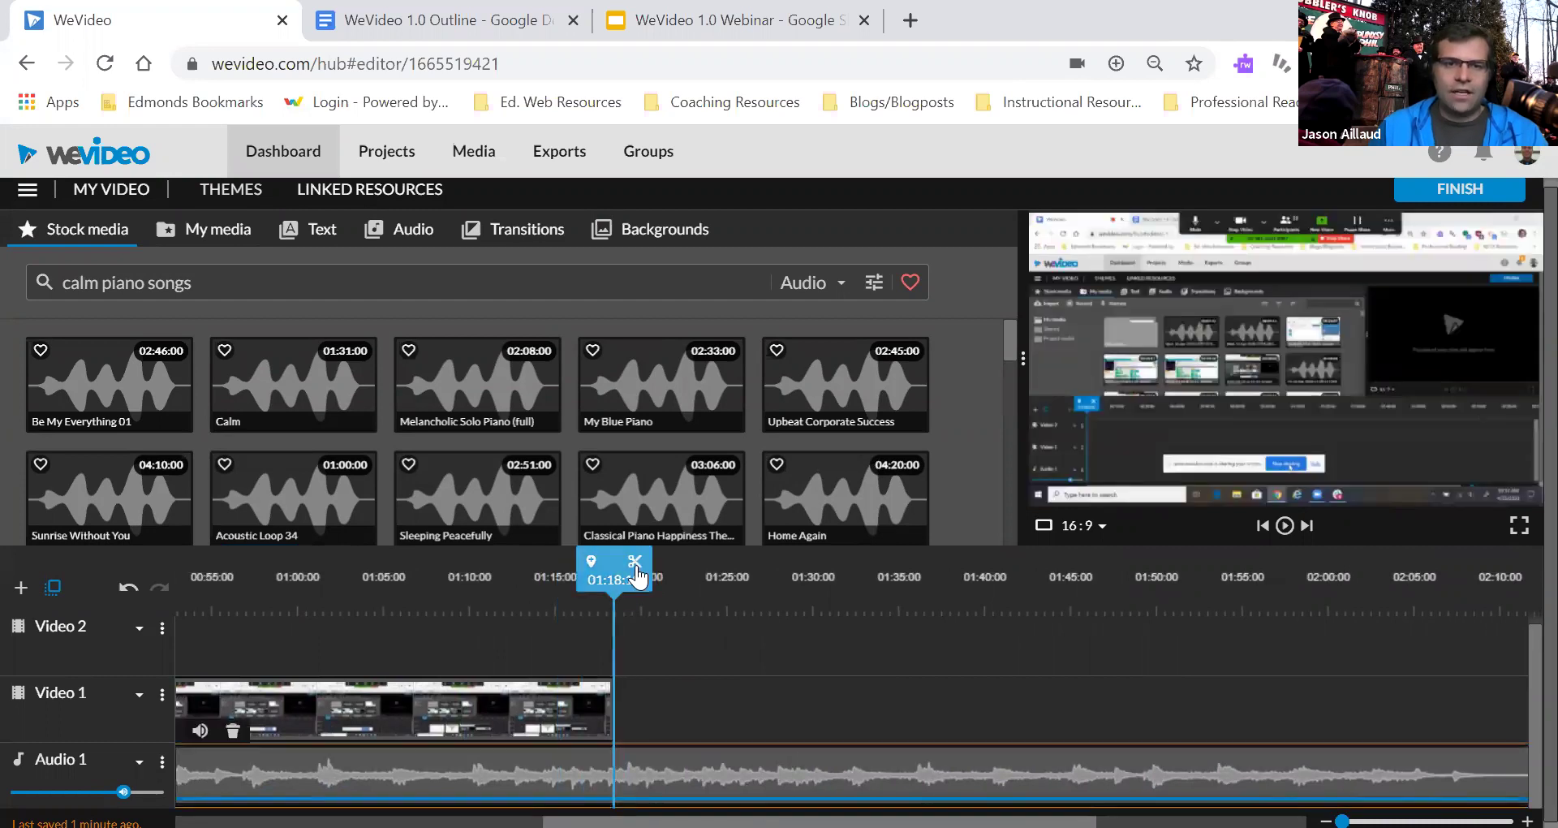
click(637, 578)
click(682, 762)
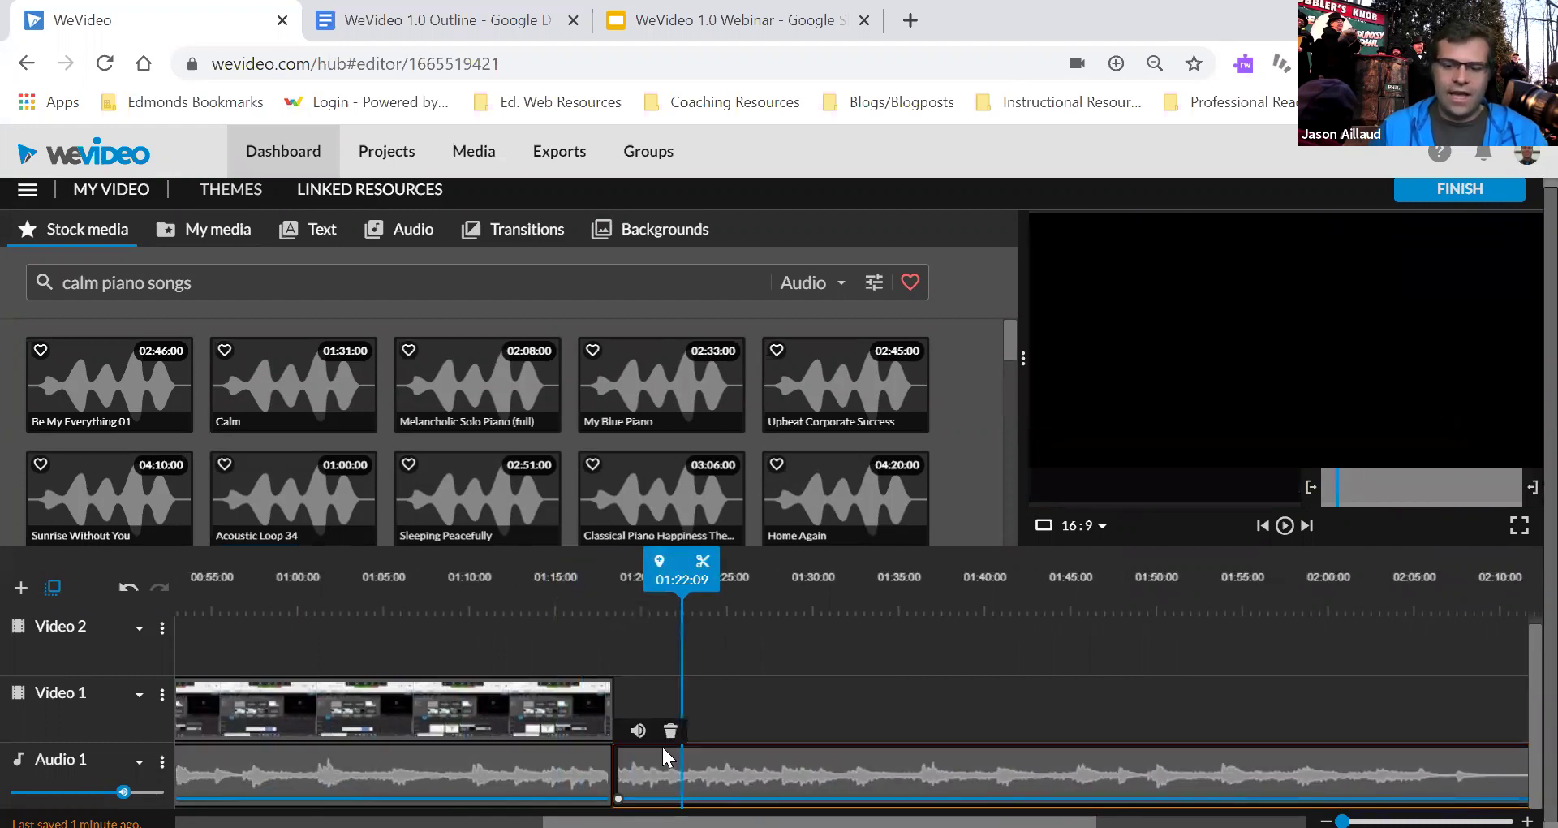
key(Delete)
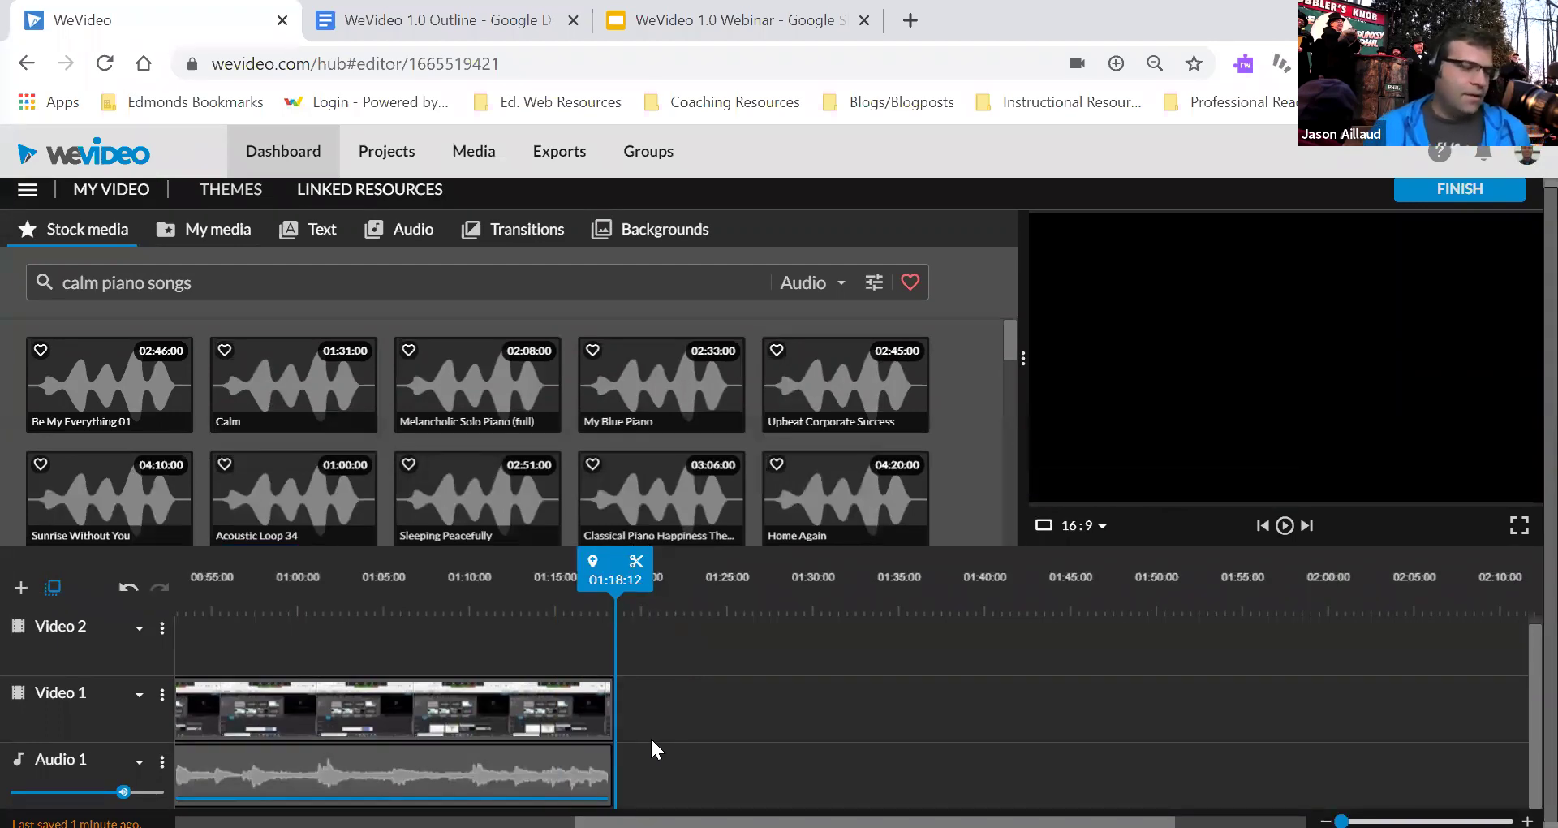
- Return the playhead to 00:00:00, open the voice recorder and enable Preview while recording
drag(615, 569, 176, 568)
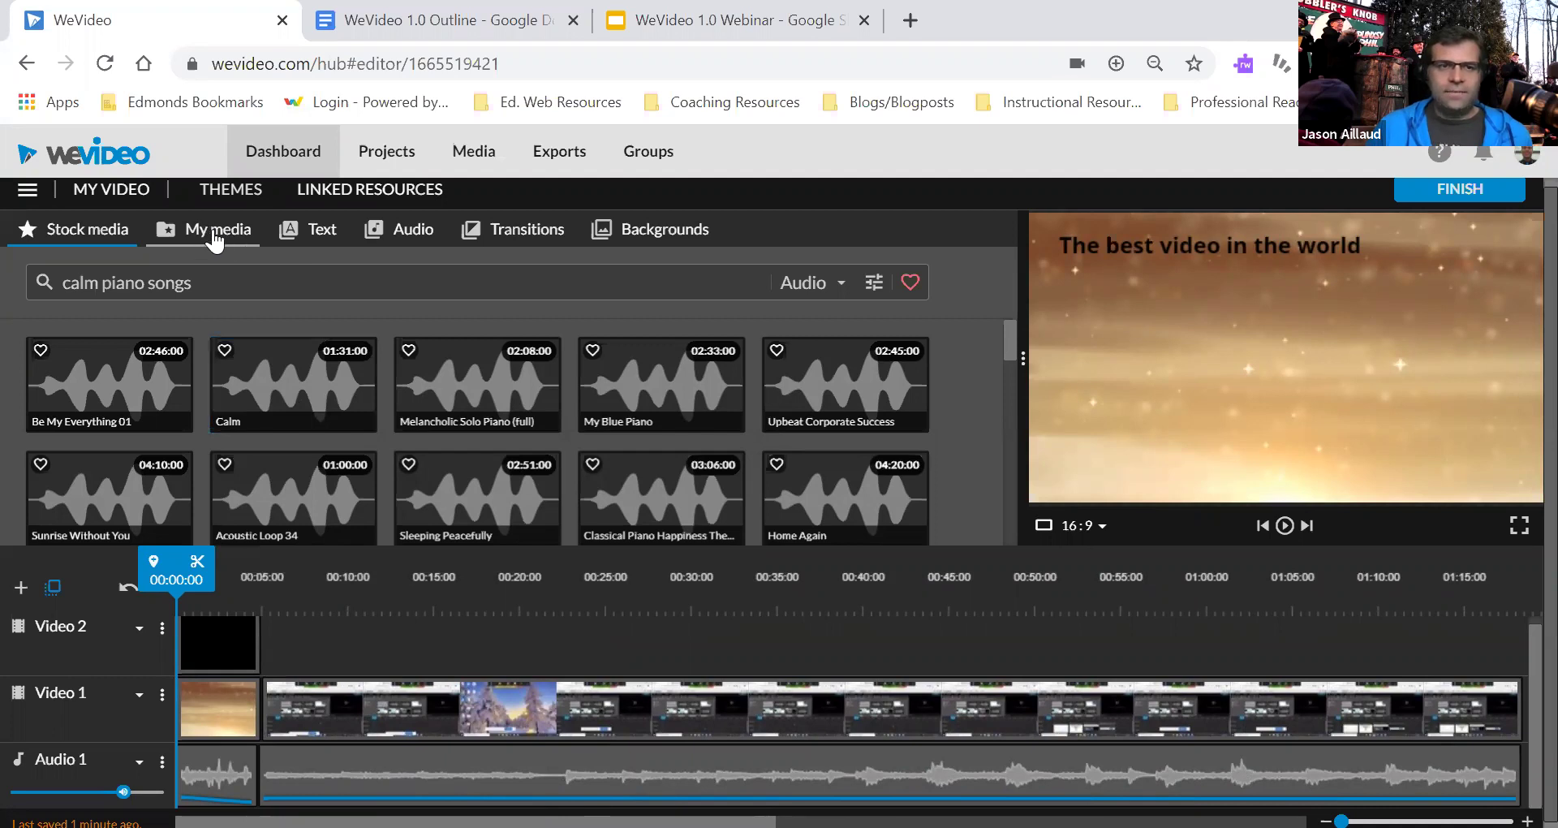
click(218, 235)
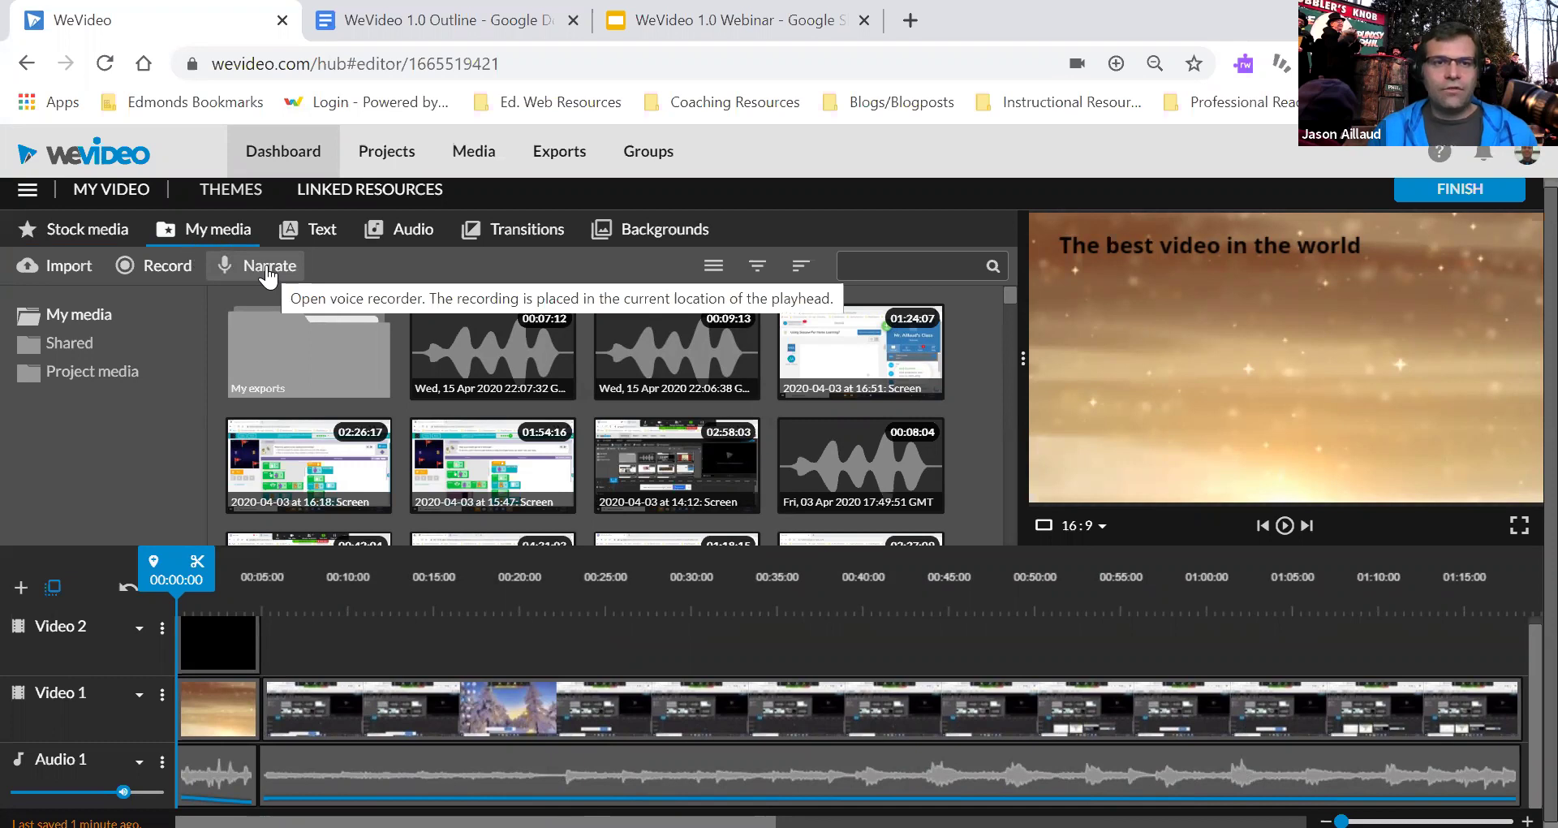
click(242, 260)
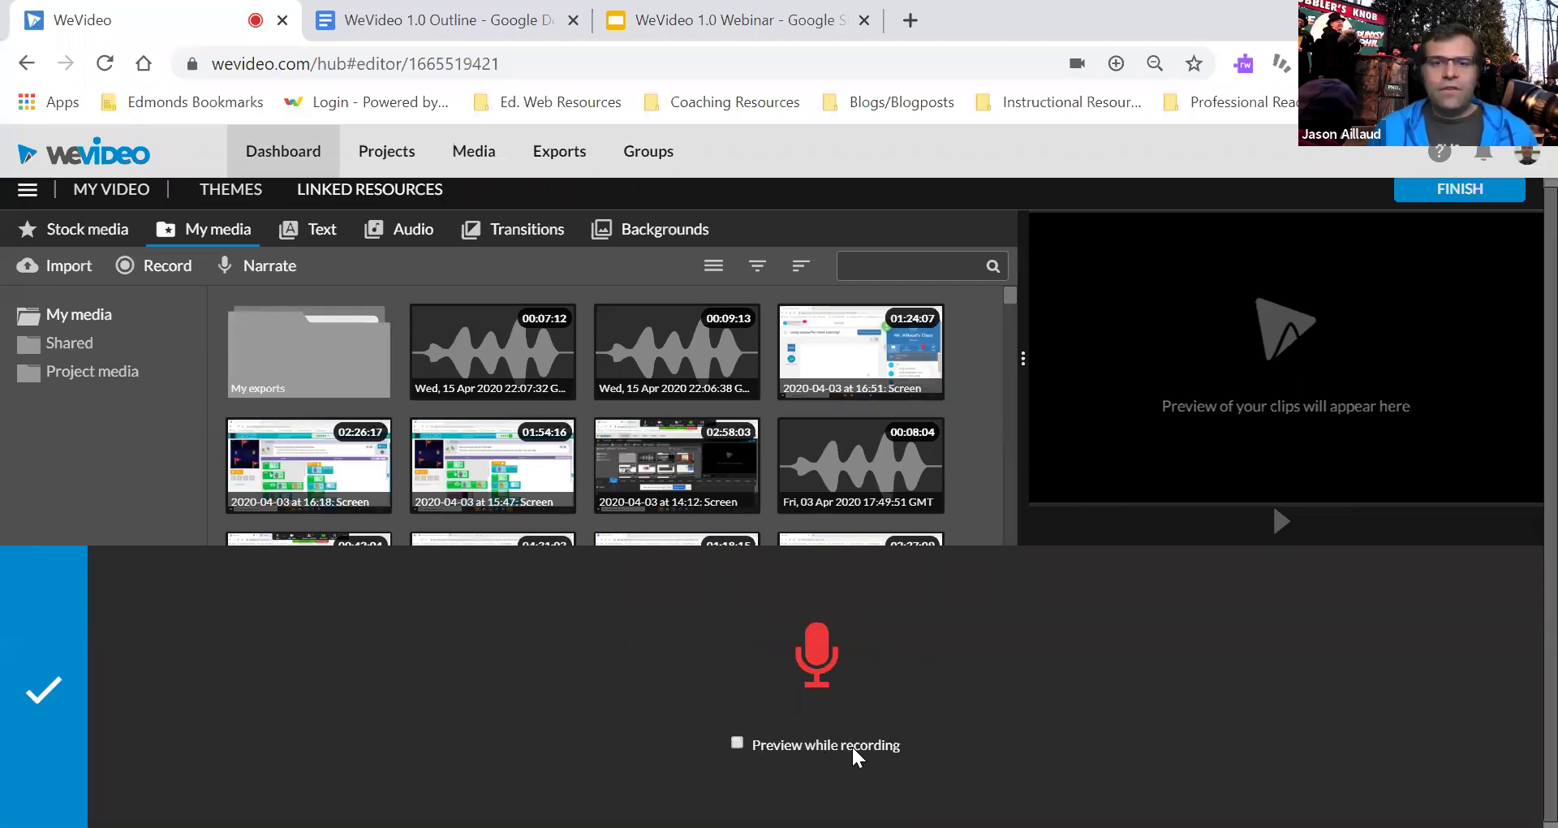
click(735, 744)
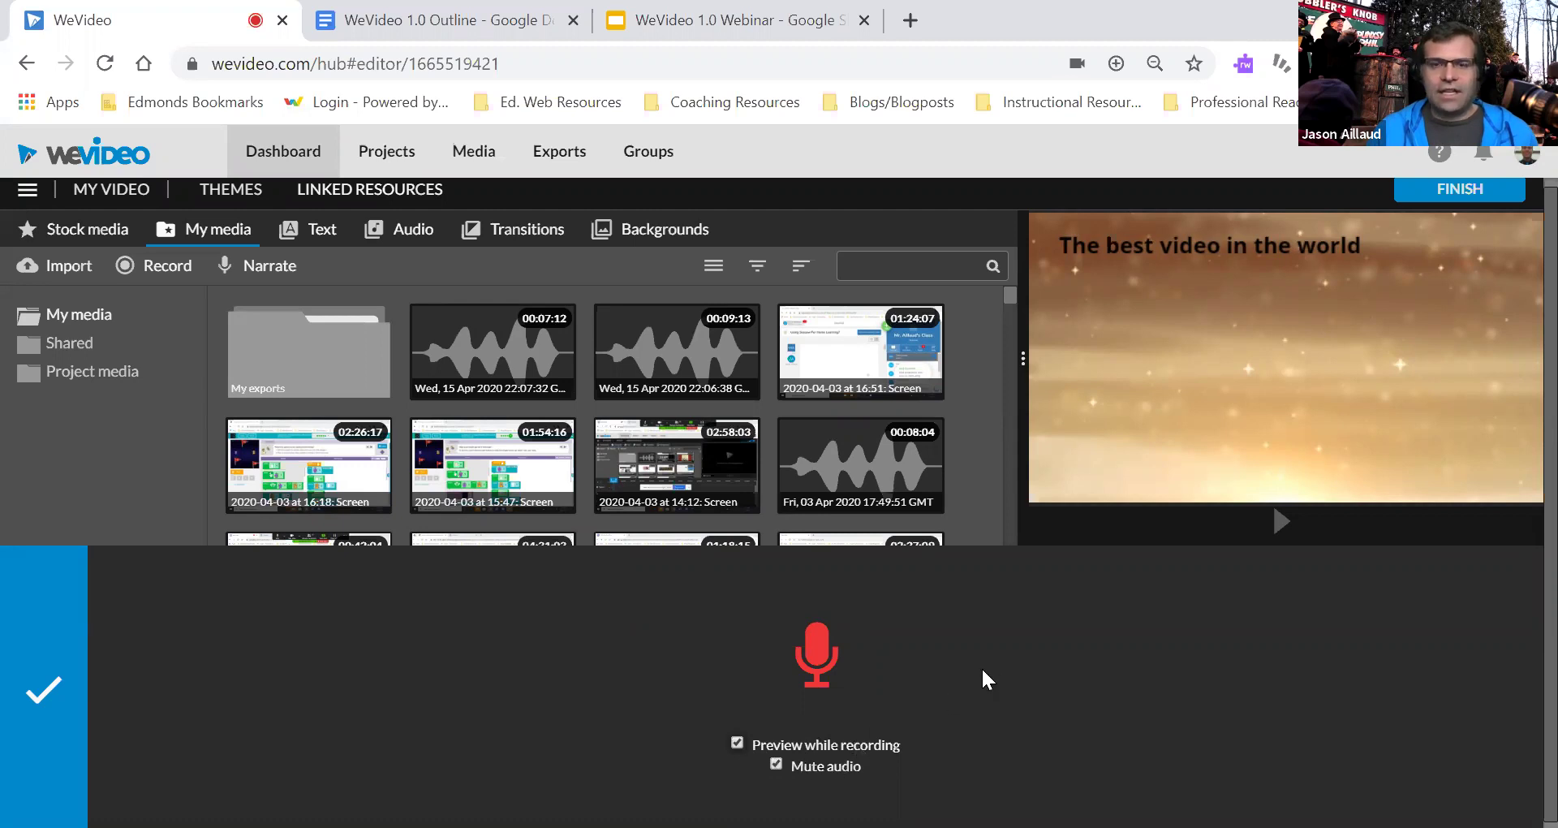
- Record a narration of about 9 seconds, save it to the timeline and check its voiceover track
click(807, 652)
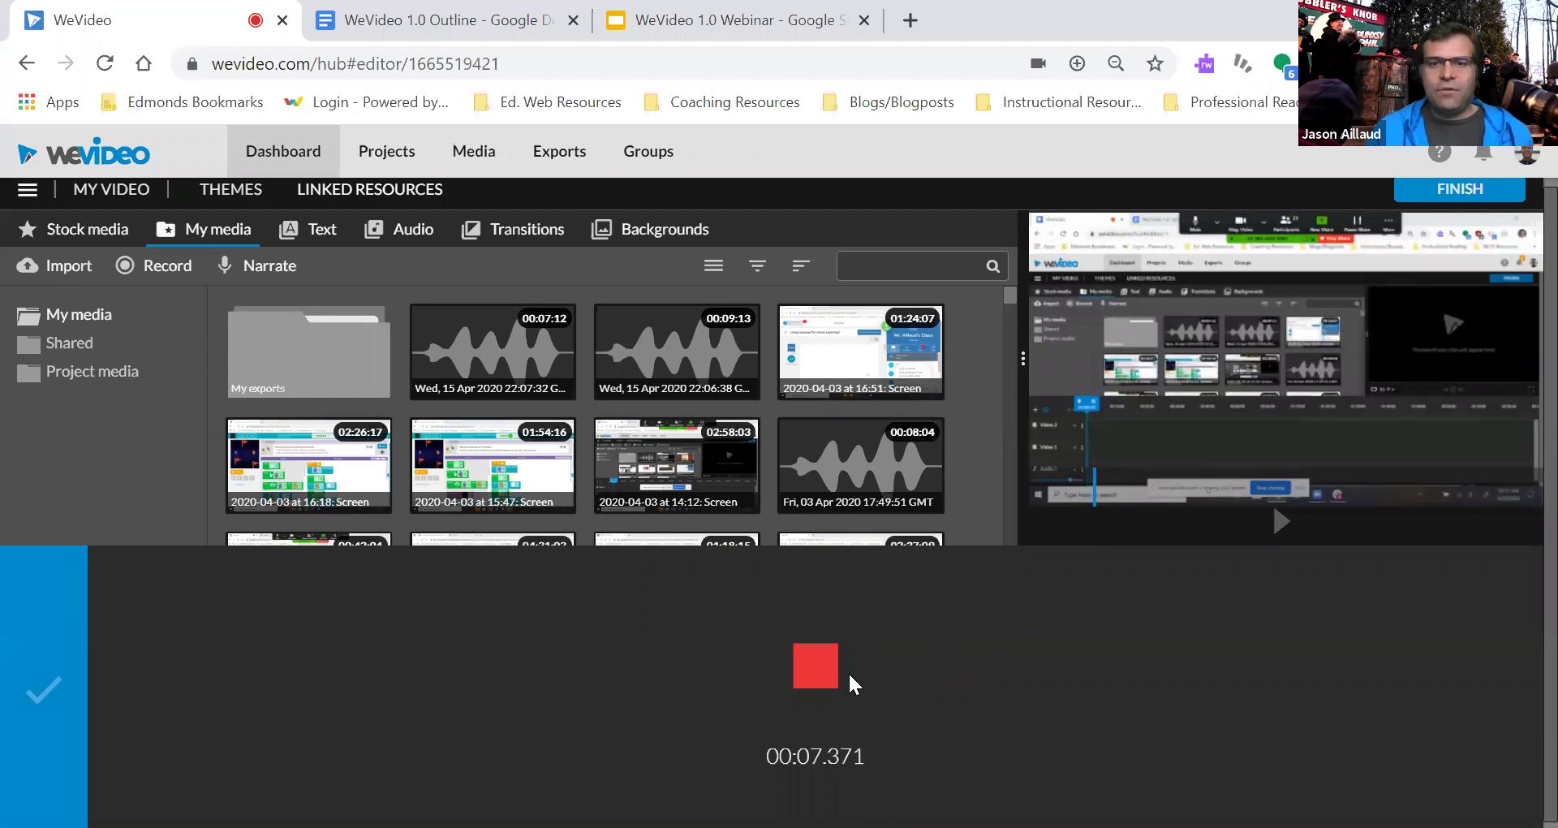
click(816, 681)
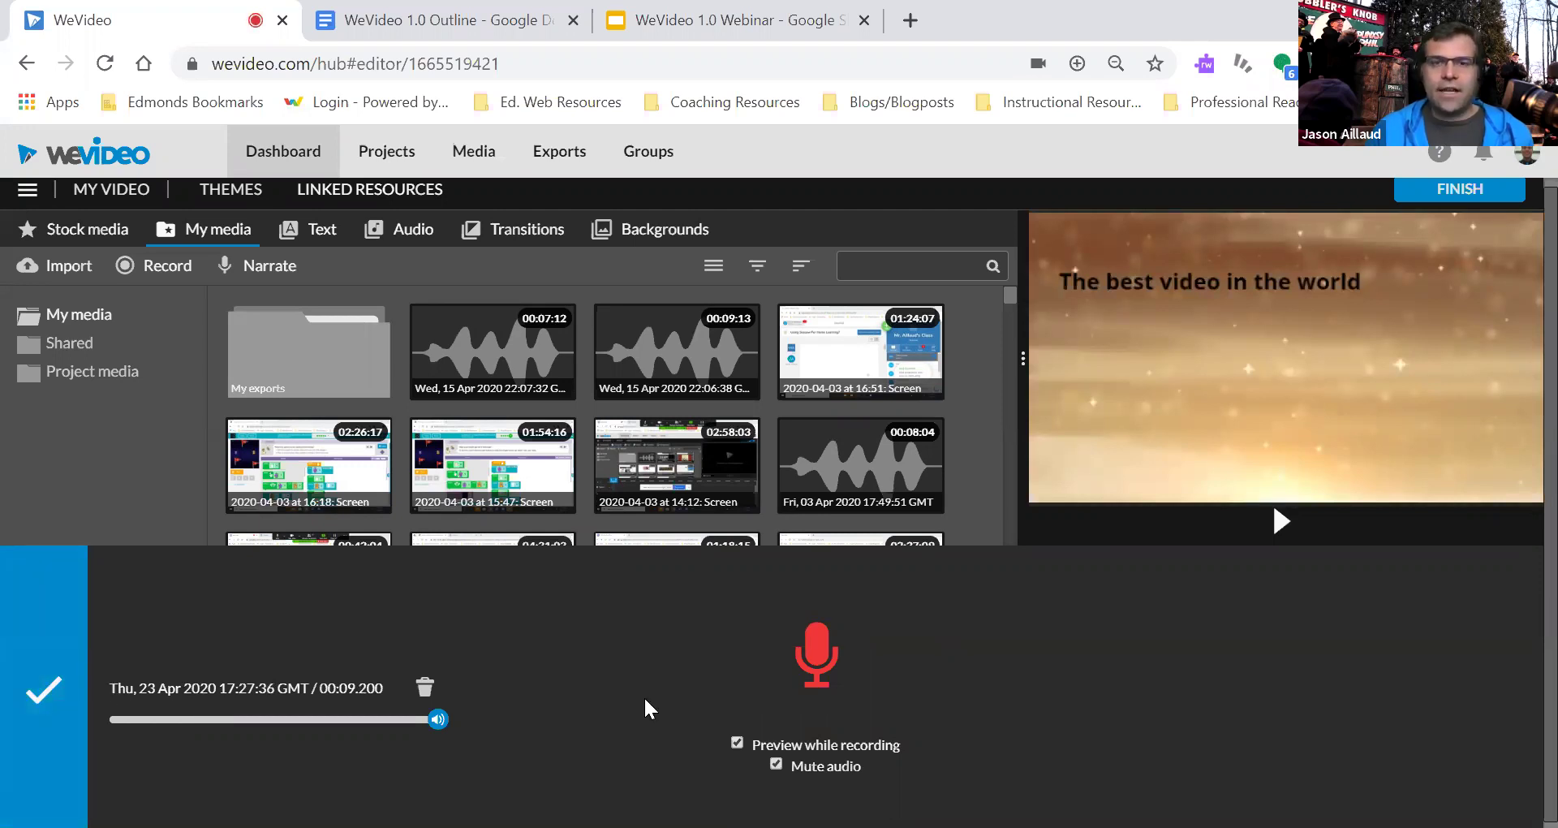
click(800, 705)
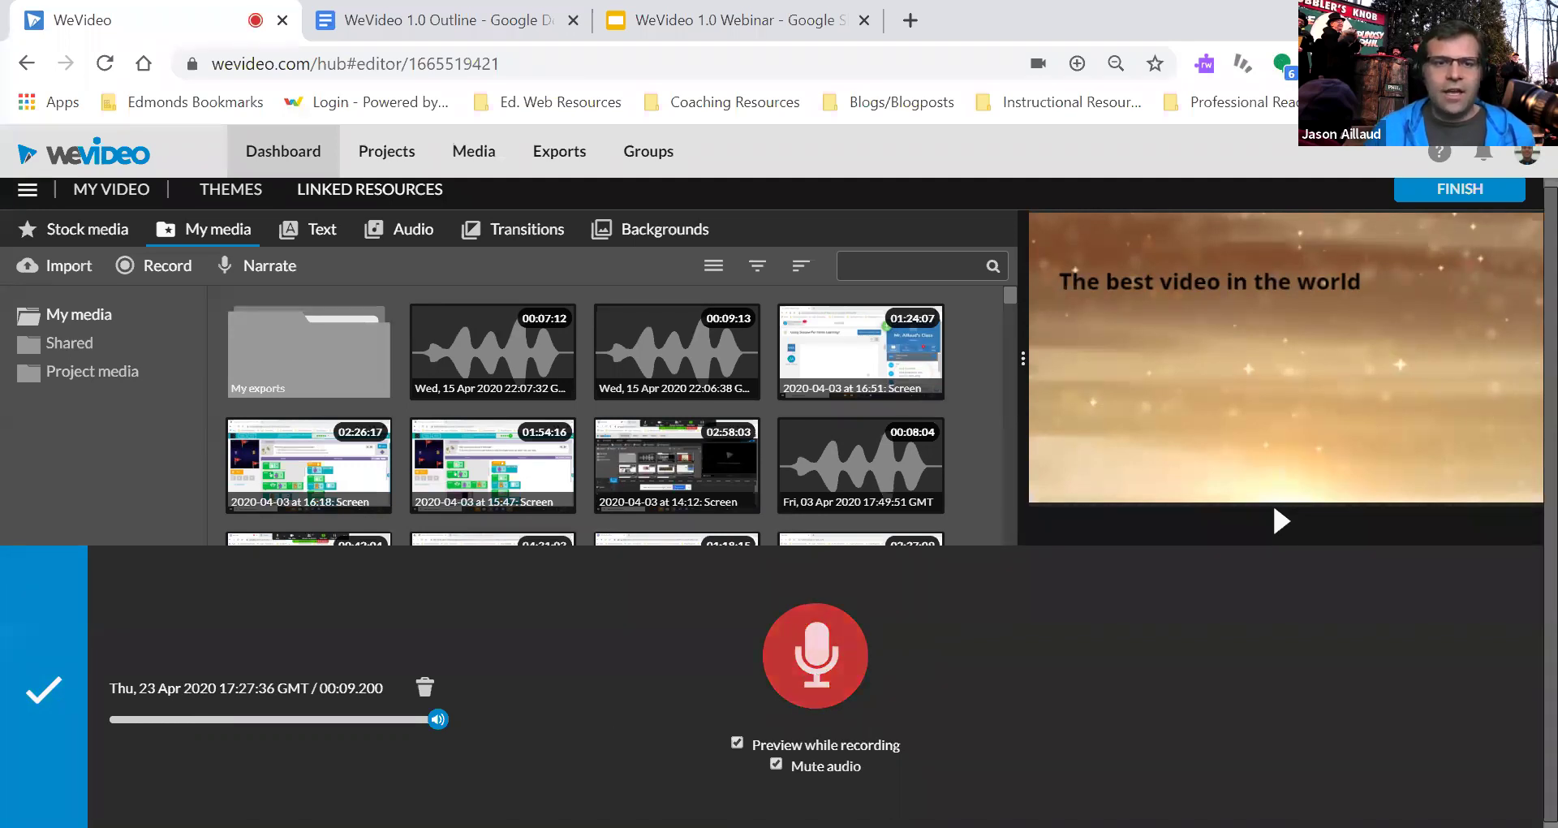
click(30, 697)
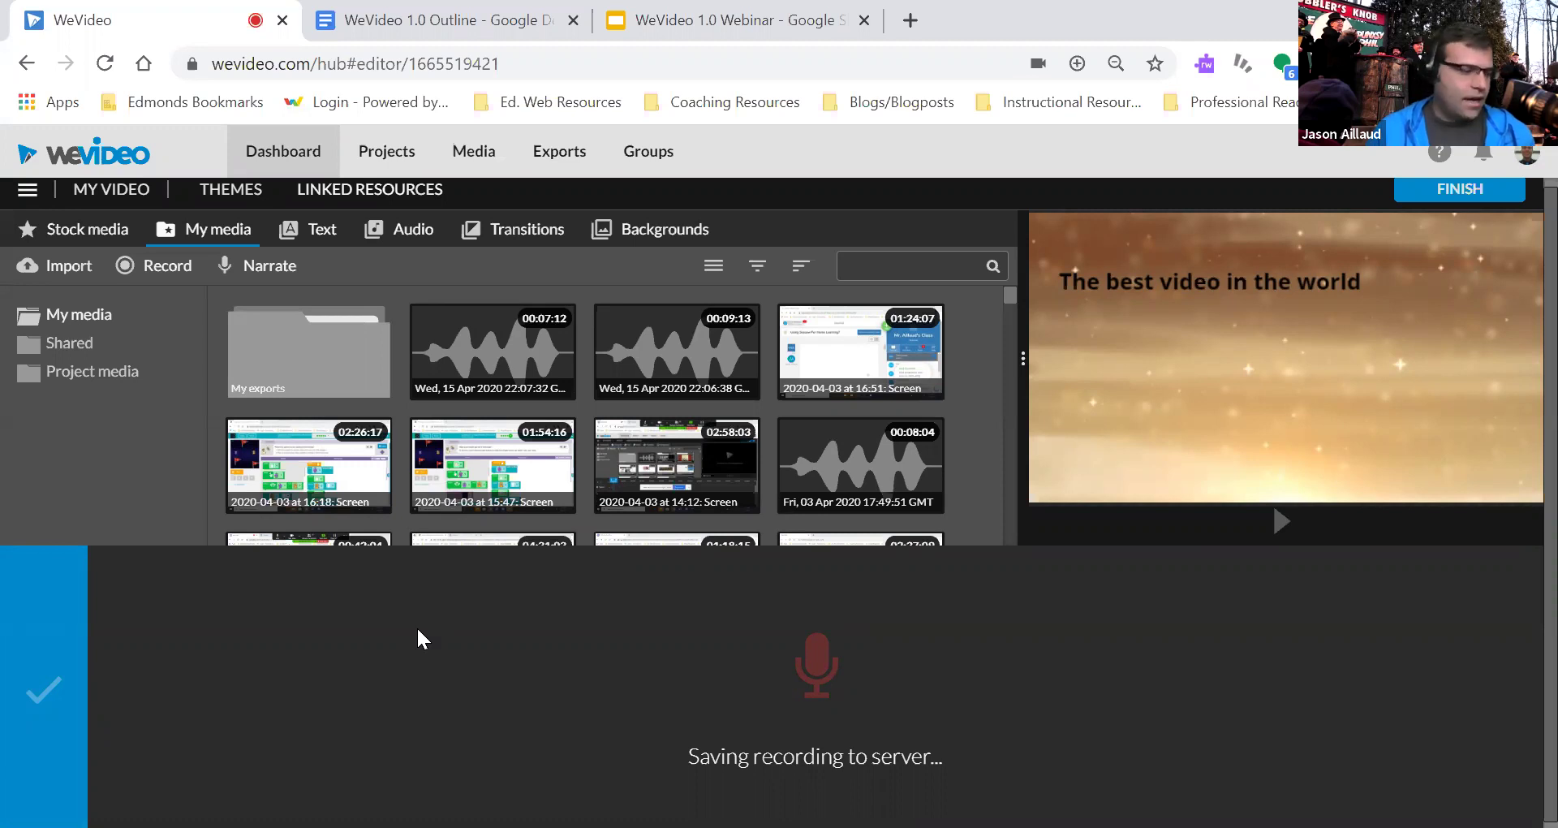
scroll(373, 679, down, 1)
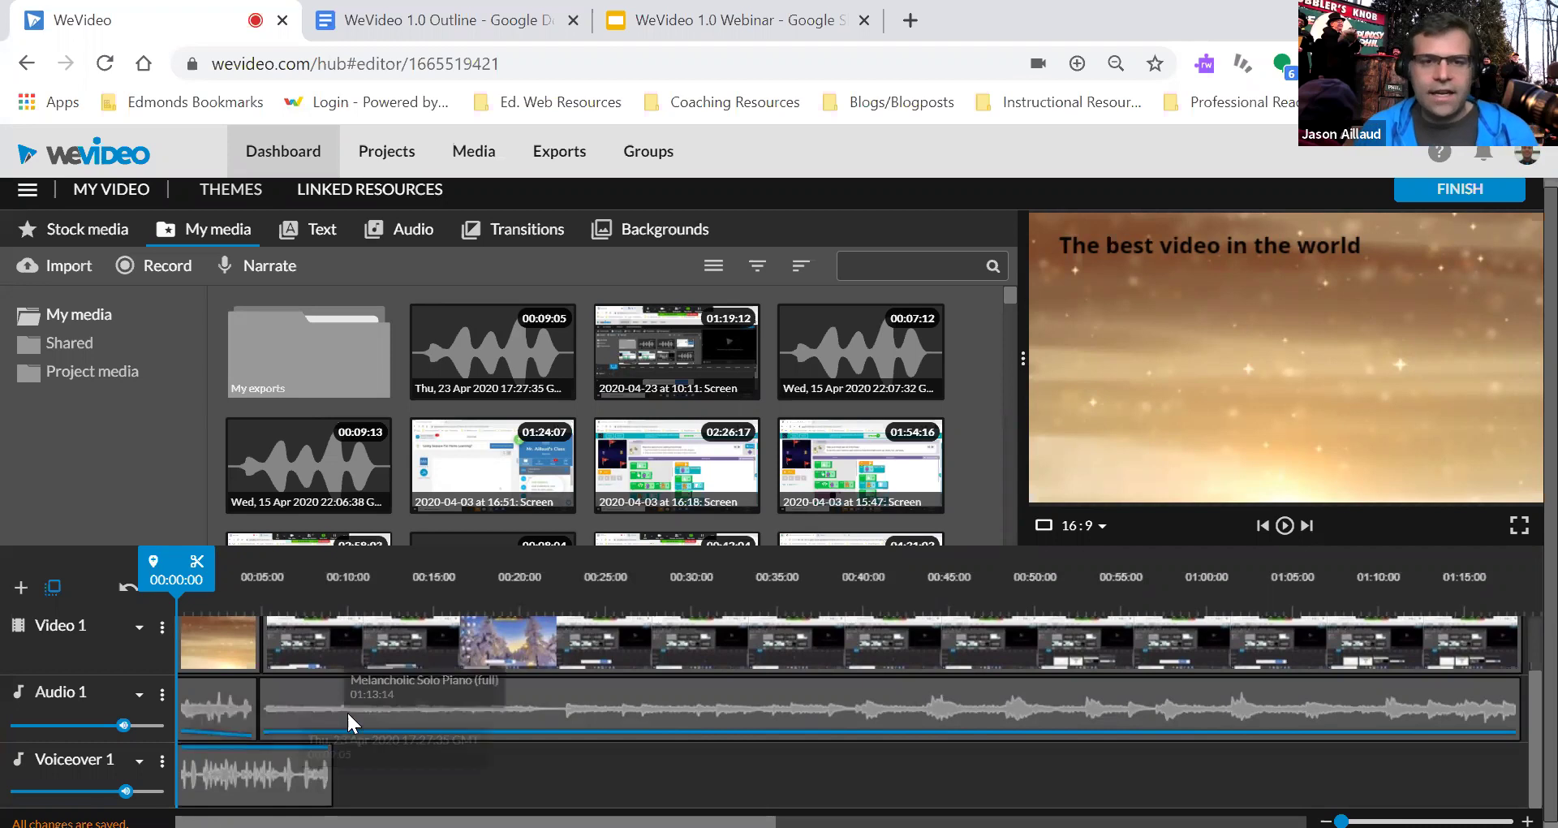
scroll(349, 714, up, 1)
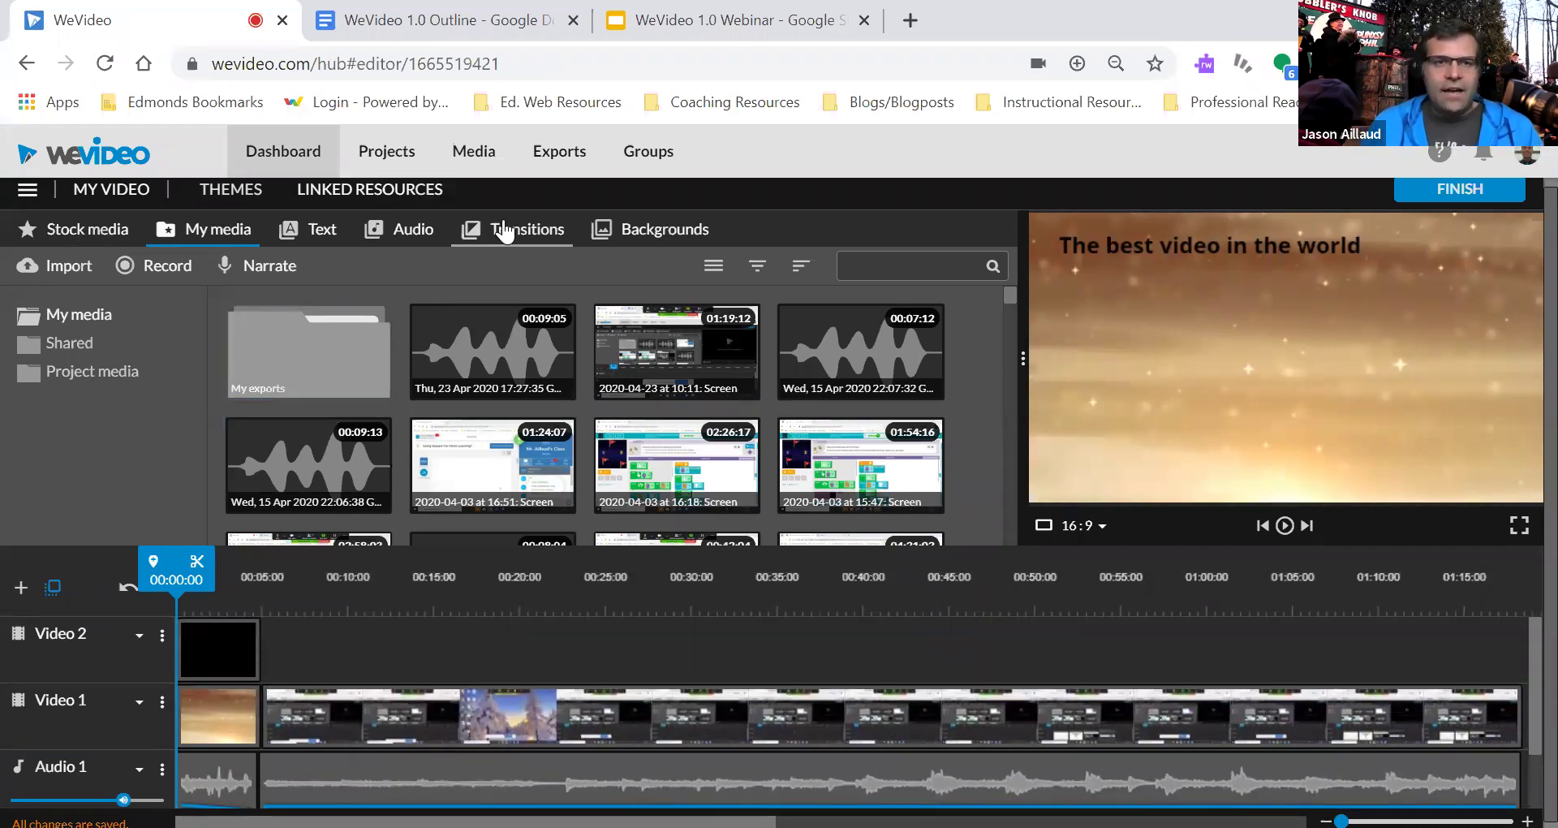
- Search the stock media library for "desert" and show results of all media types
click(90, 235)
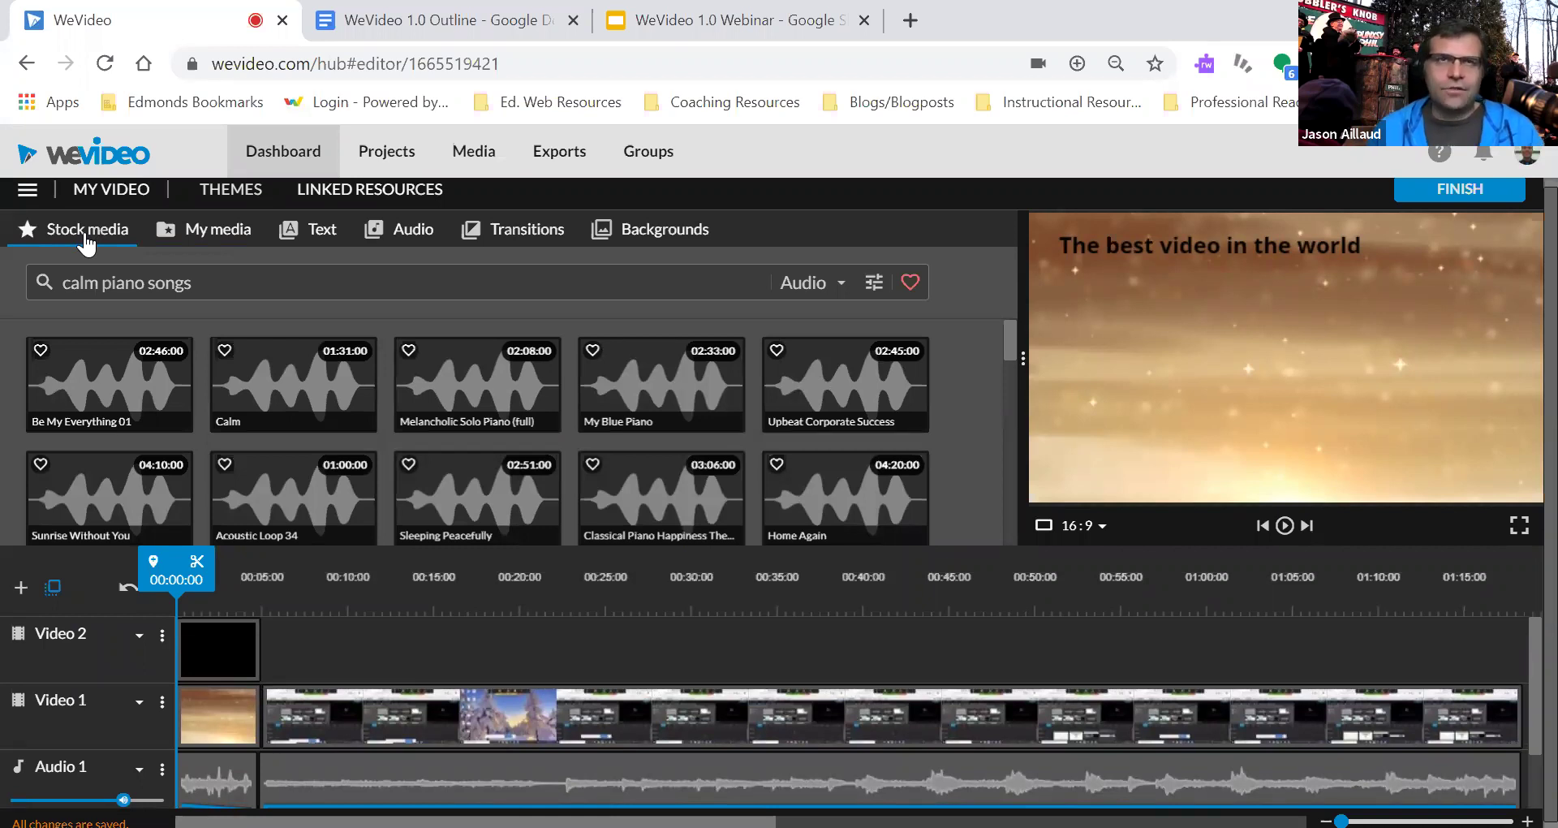
drag(252, 283, 46, 284)
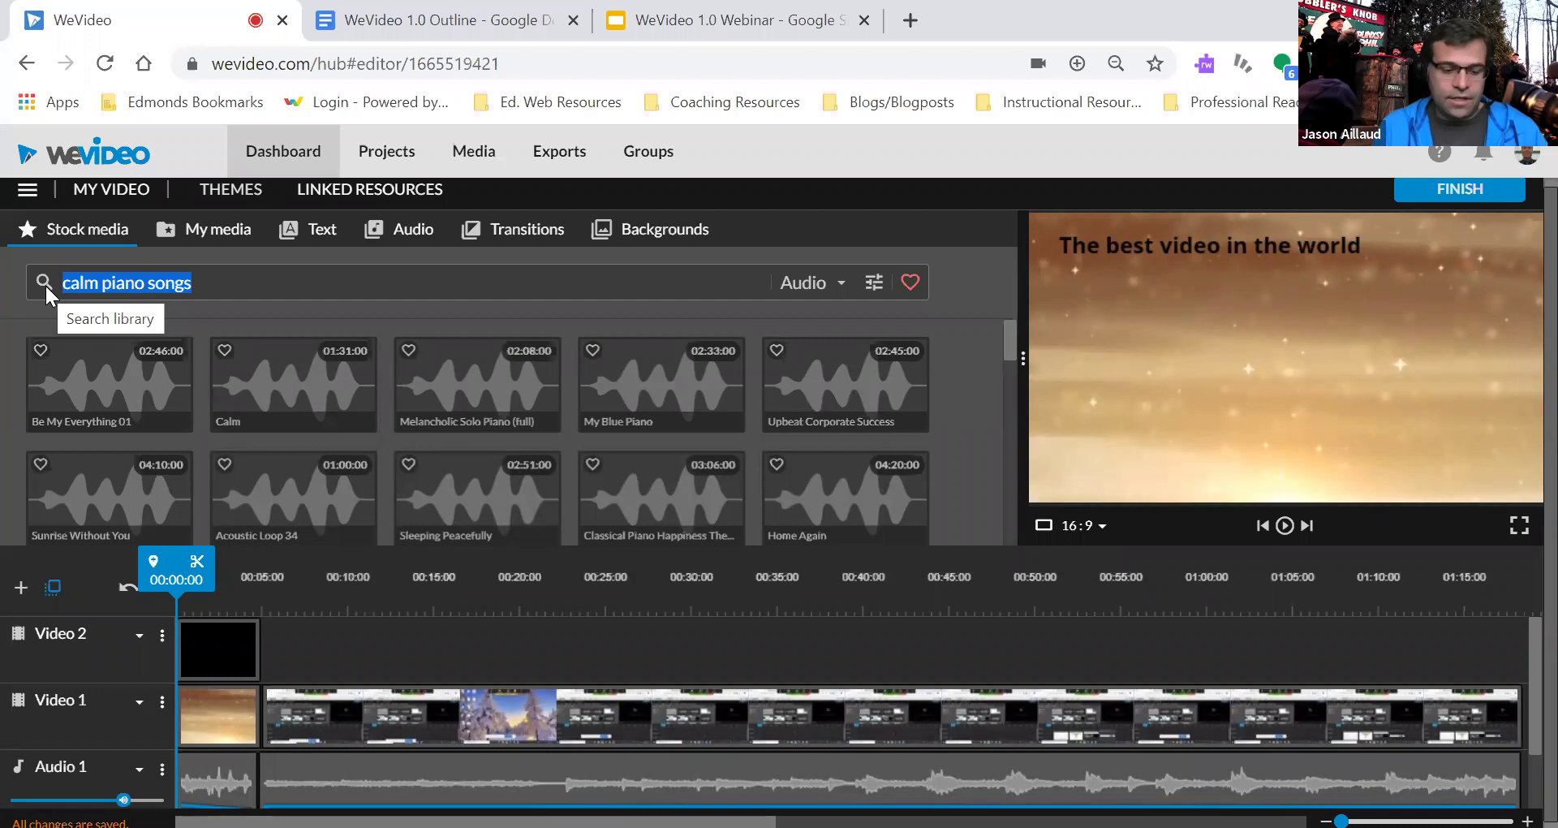
text(desert)
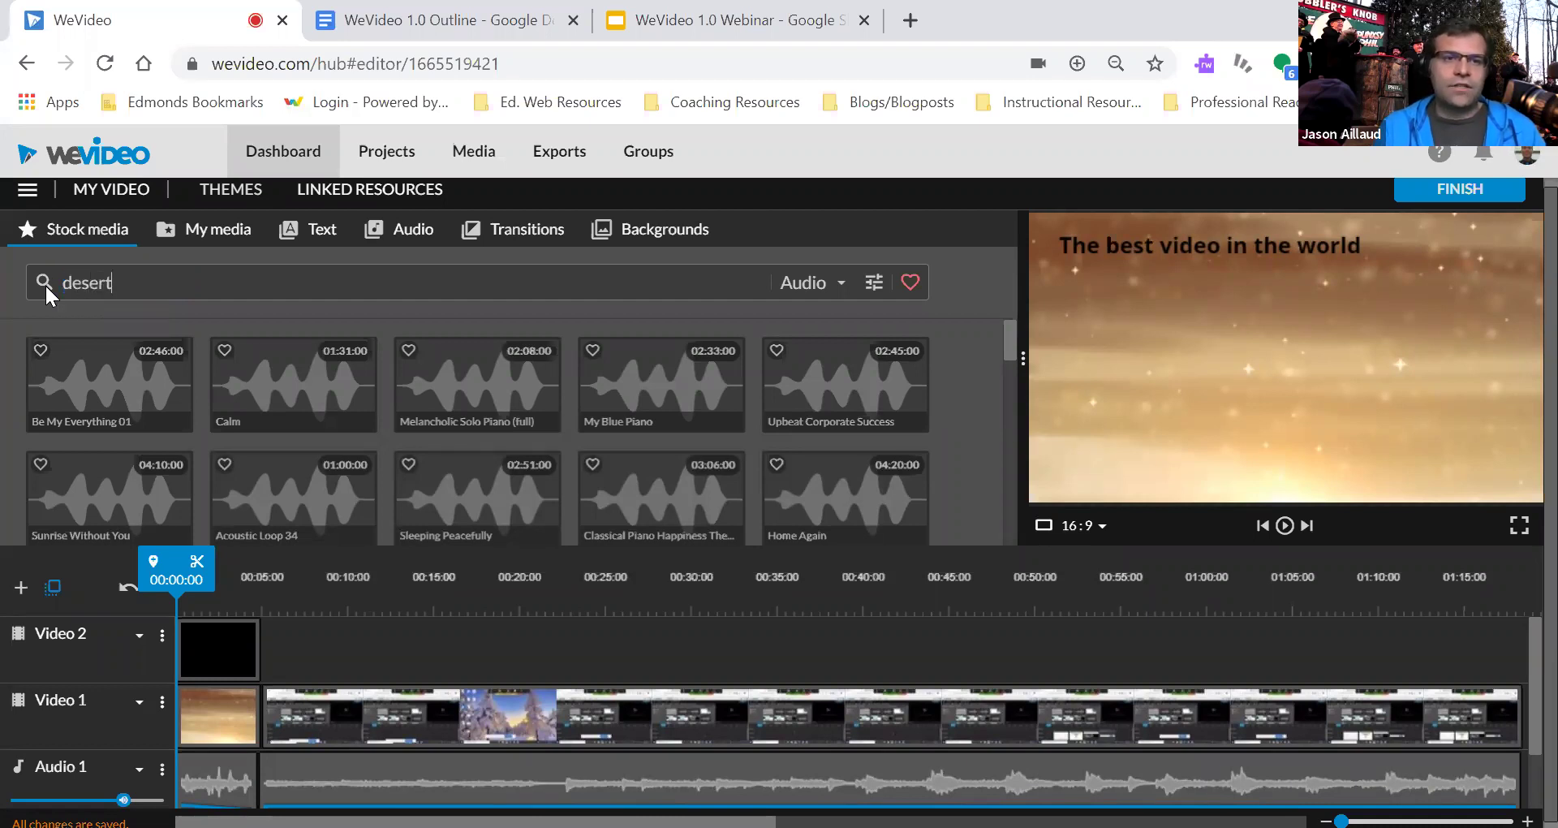
key(Return)
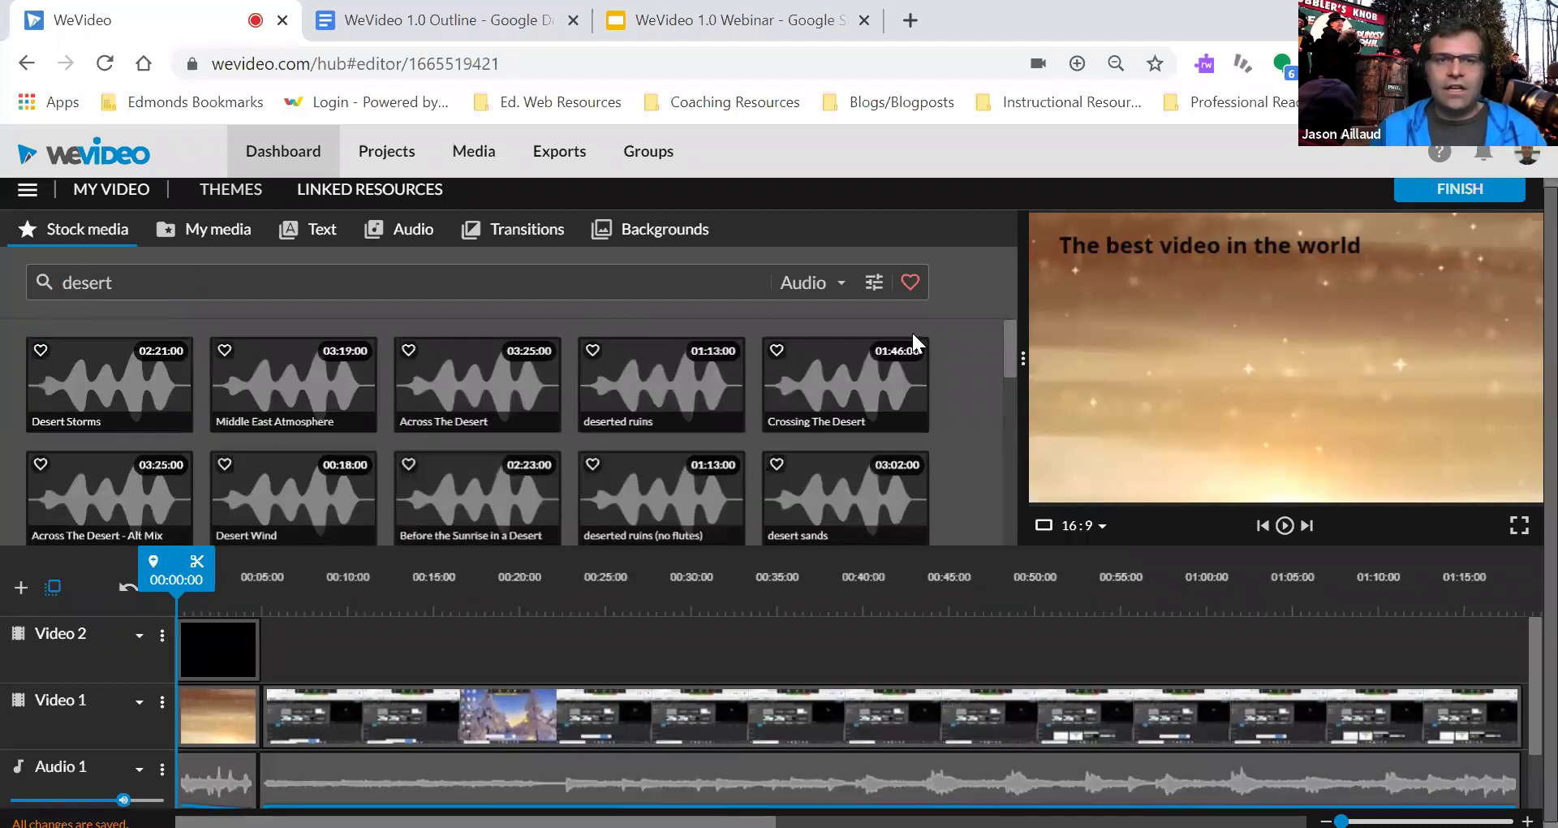
click(842, 283)
click(810, 329)
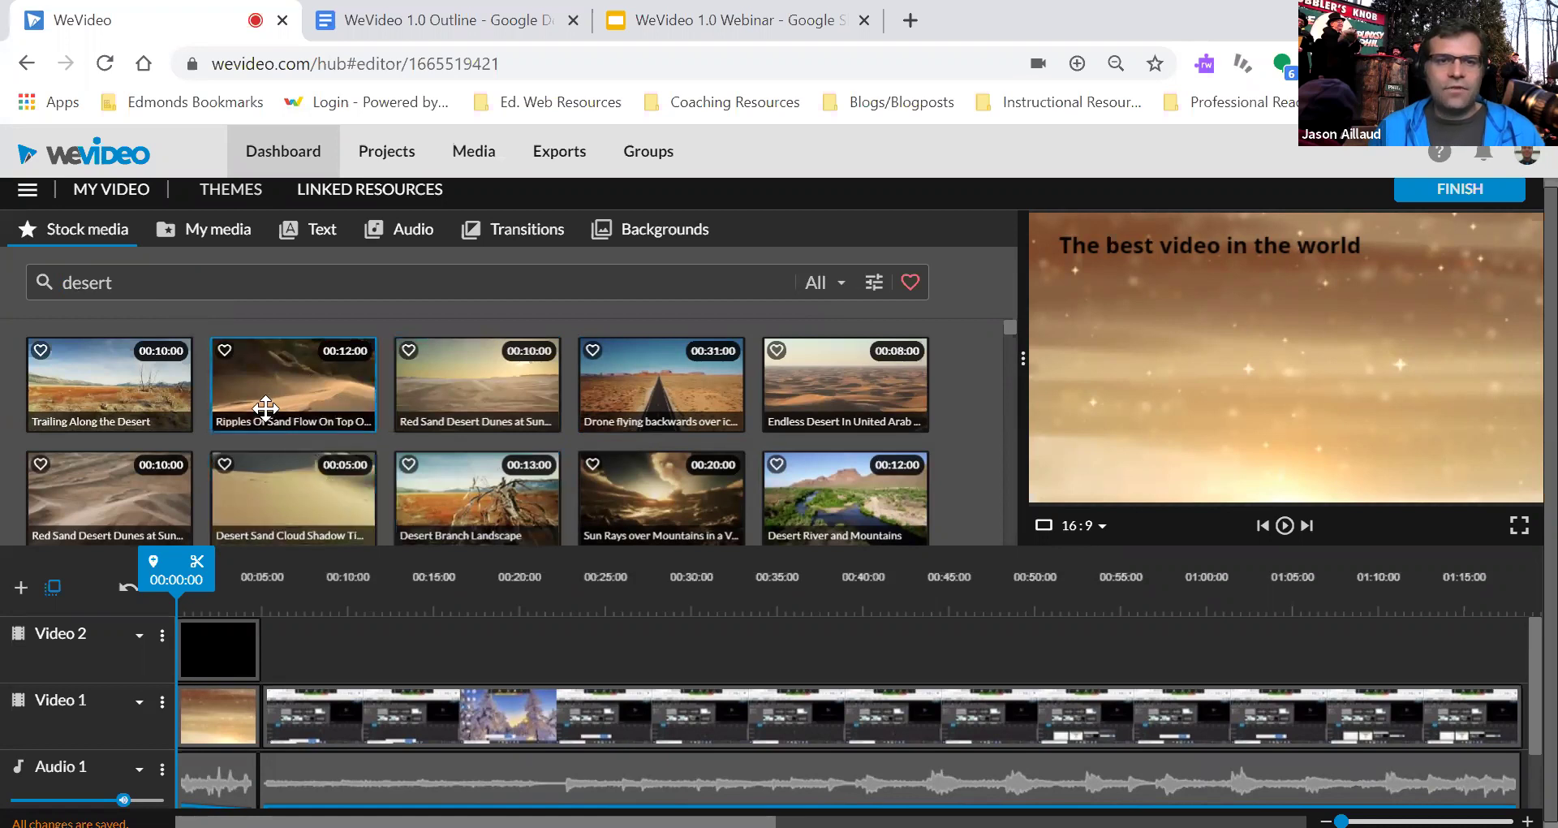
- Preview the Trailing Along the Desert stock clip and insert it before the screen recording on Video 1, pushing the later clips back
click(136, 397)
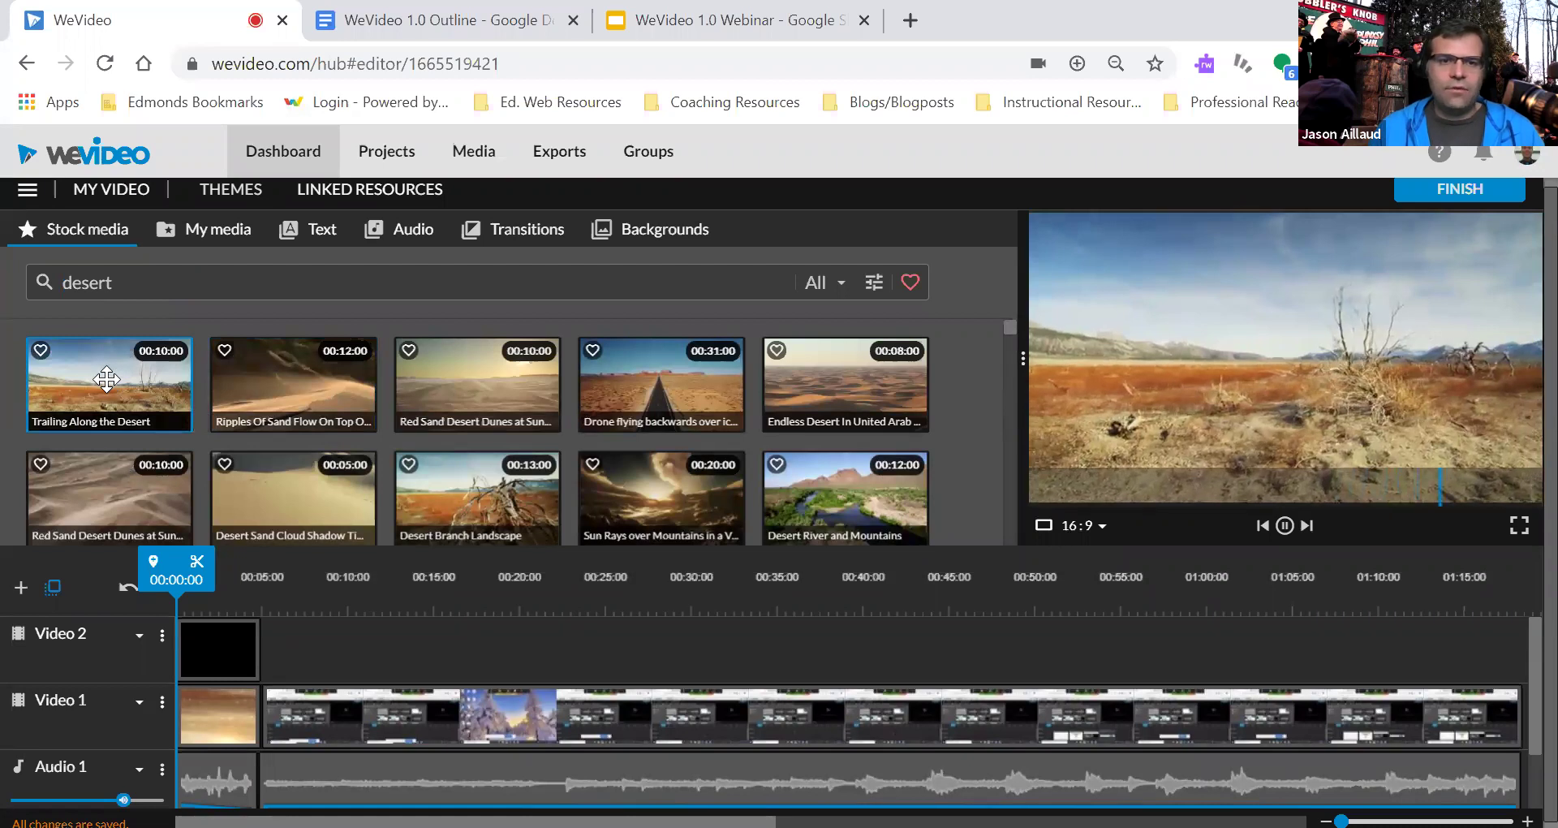
drag(107, 379, 265, 737)
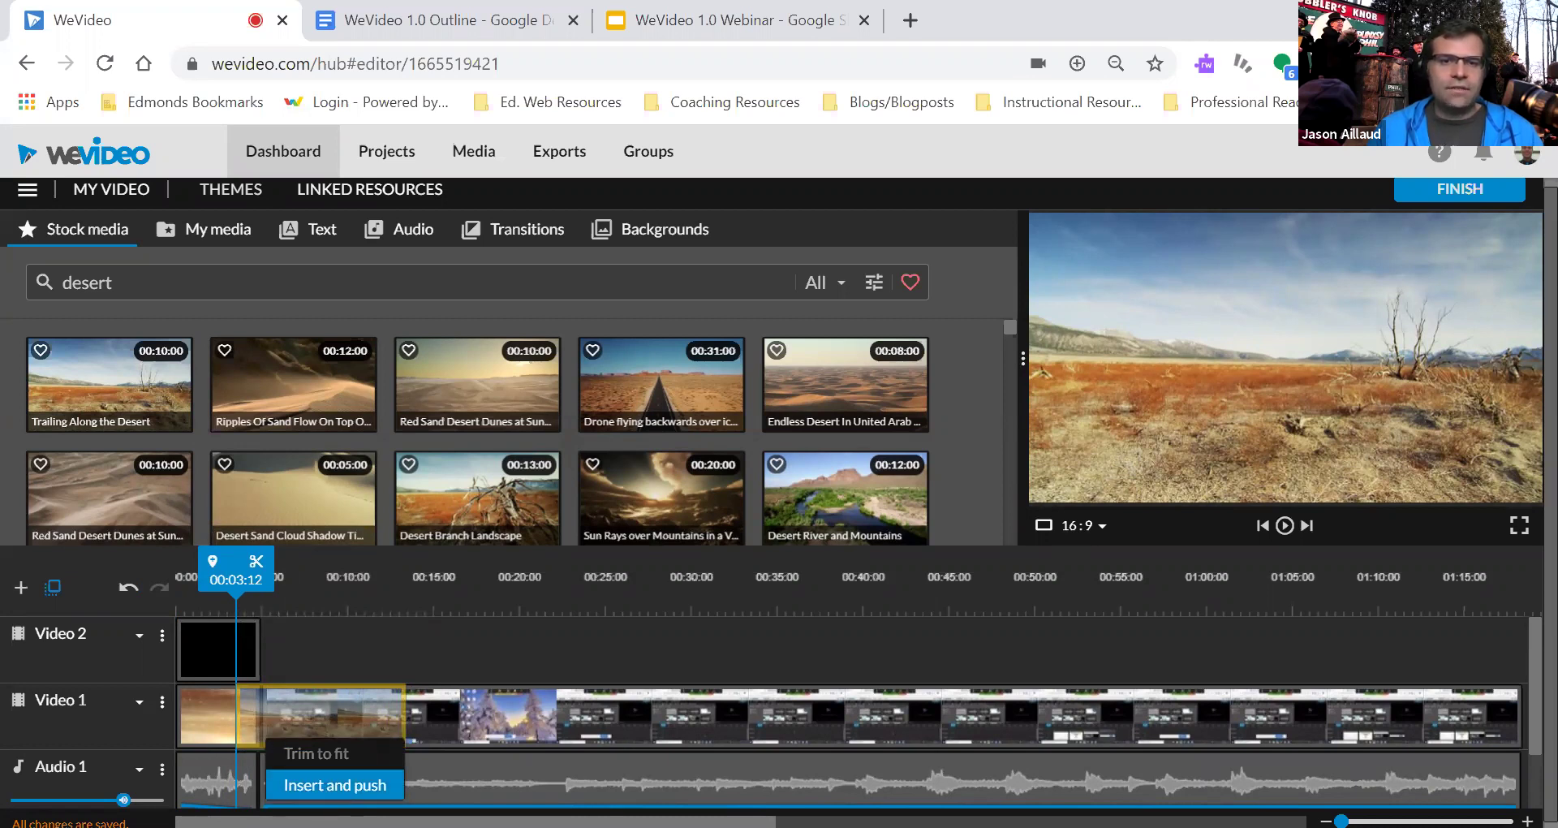
click(334, 785)
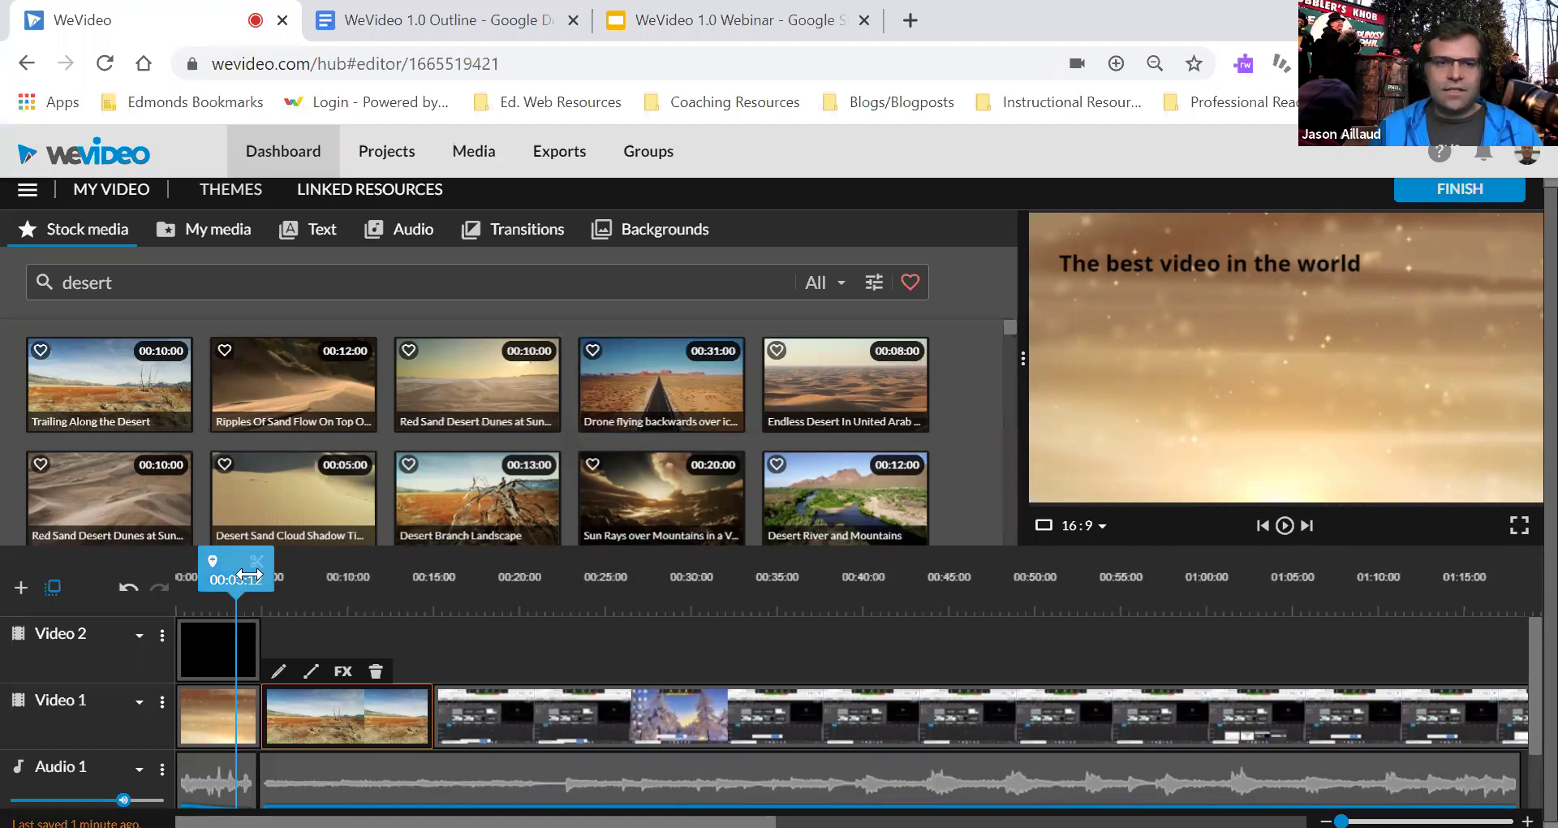
- Play the inserted Trailing Along the Desert clip on the timeline to review it
drag(251, 576, 293, 575)
click(1285, 525)
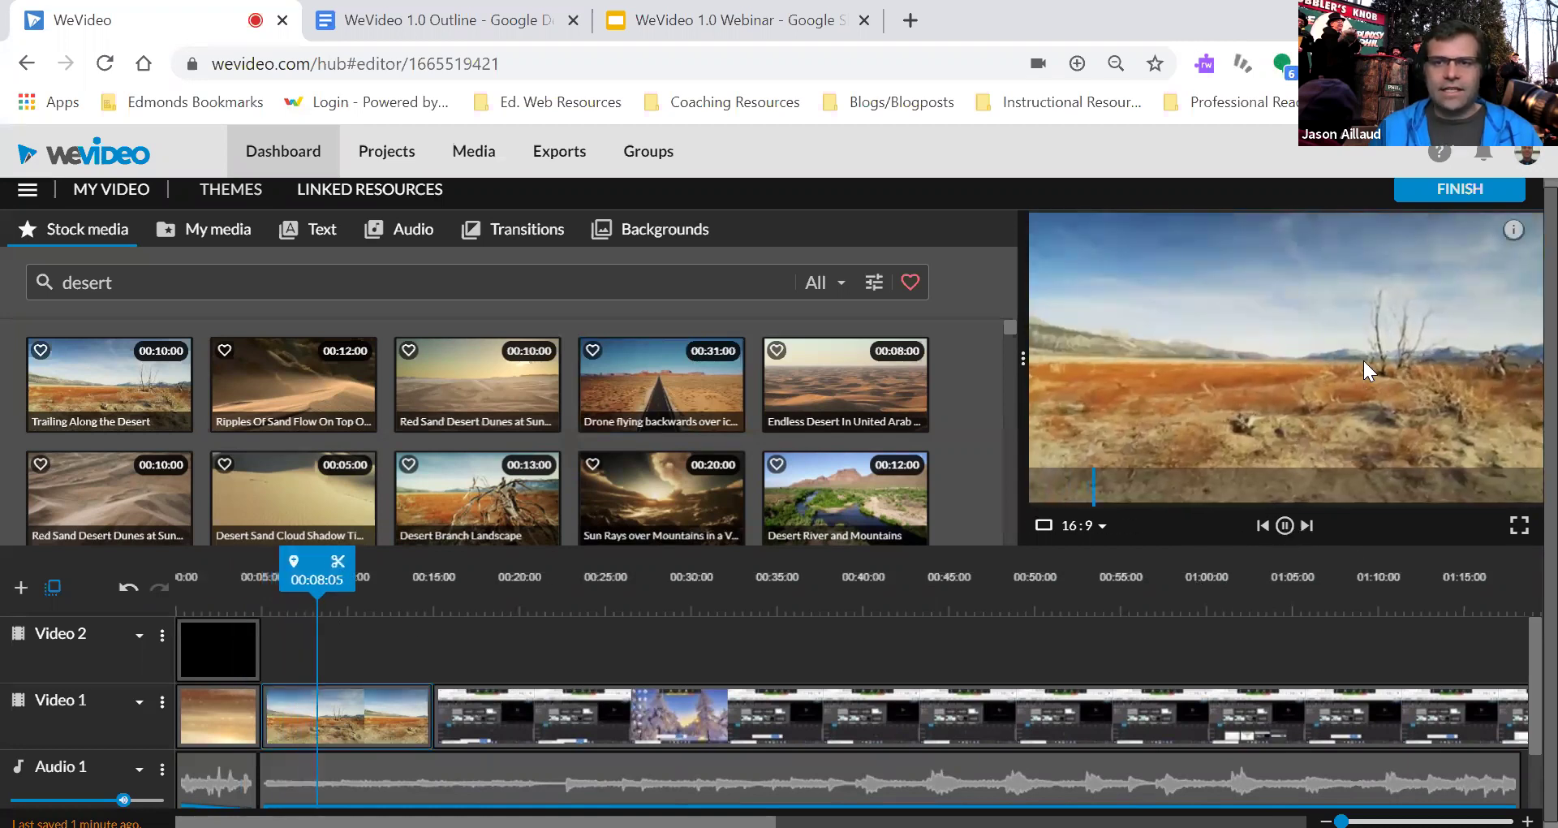
click(1287, 527)
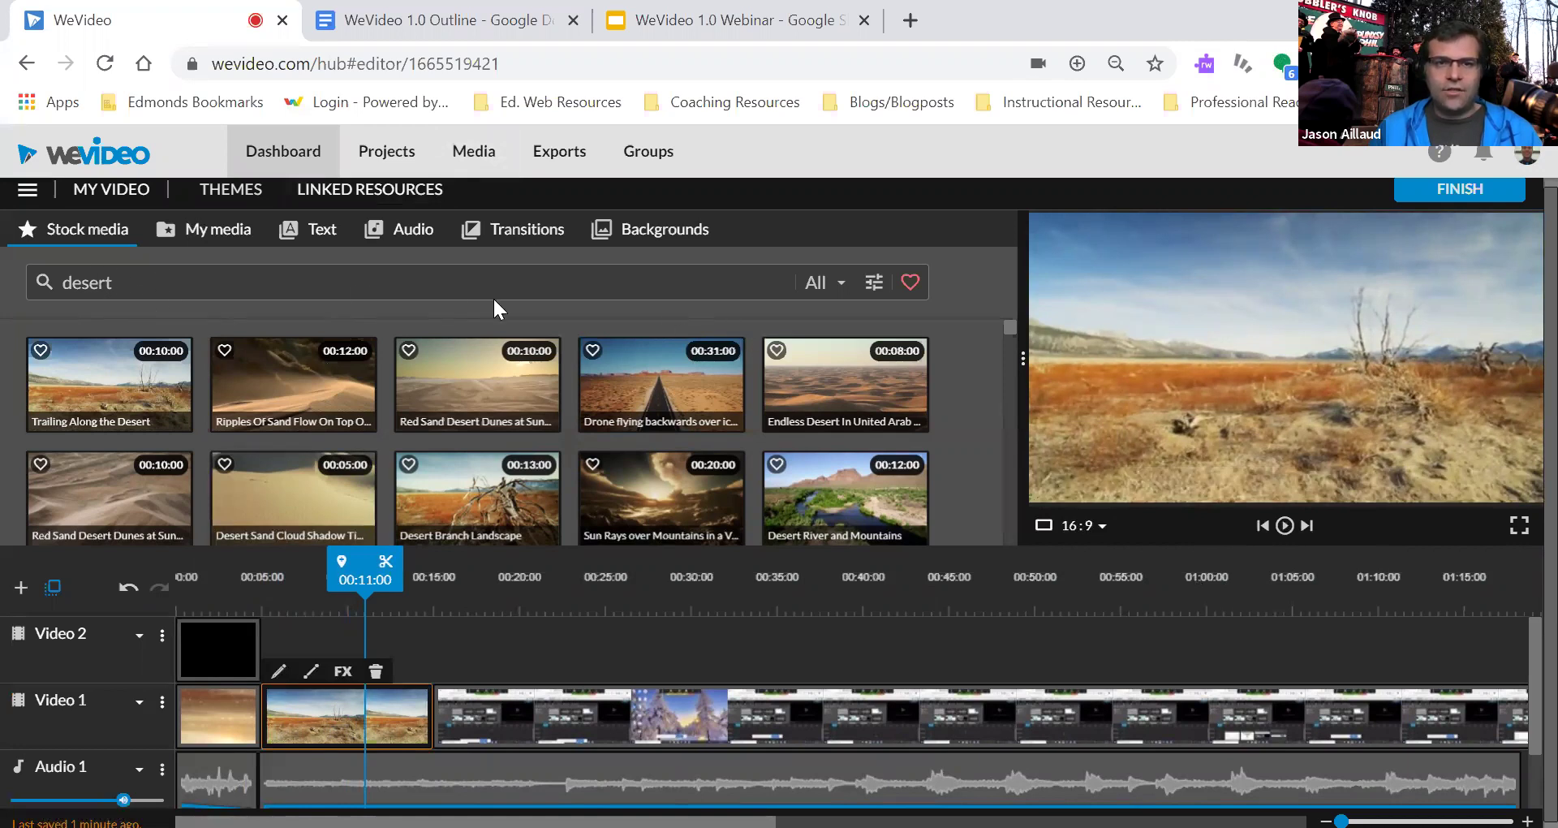
- Filter the desert results to Images and insert Desert Landscape between the desert clip and the screen recording, pushing the recording back
click(843, 292)
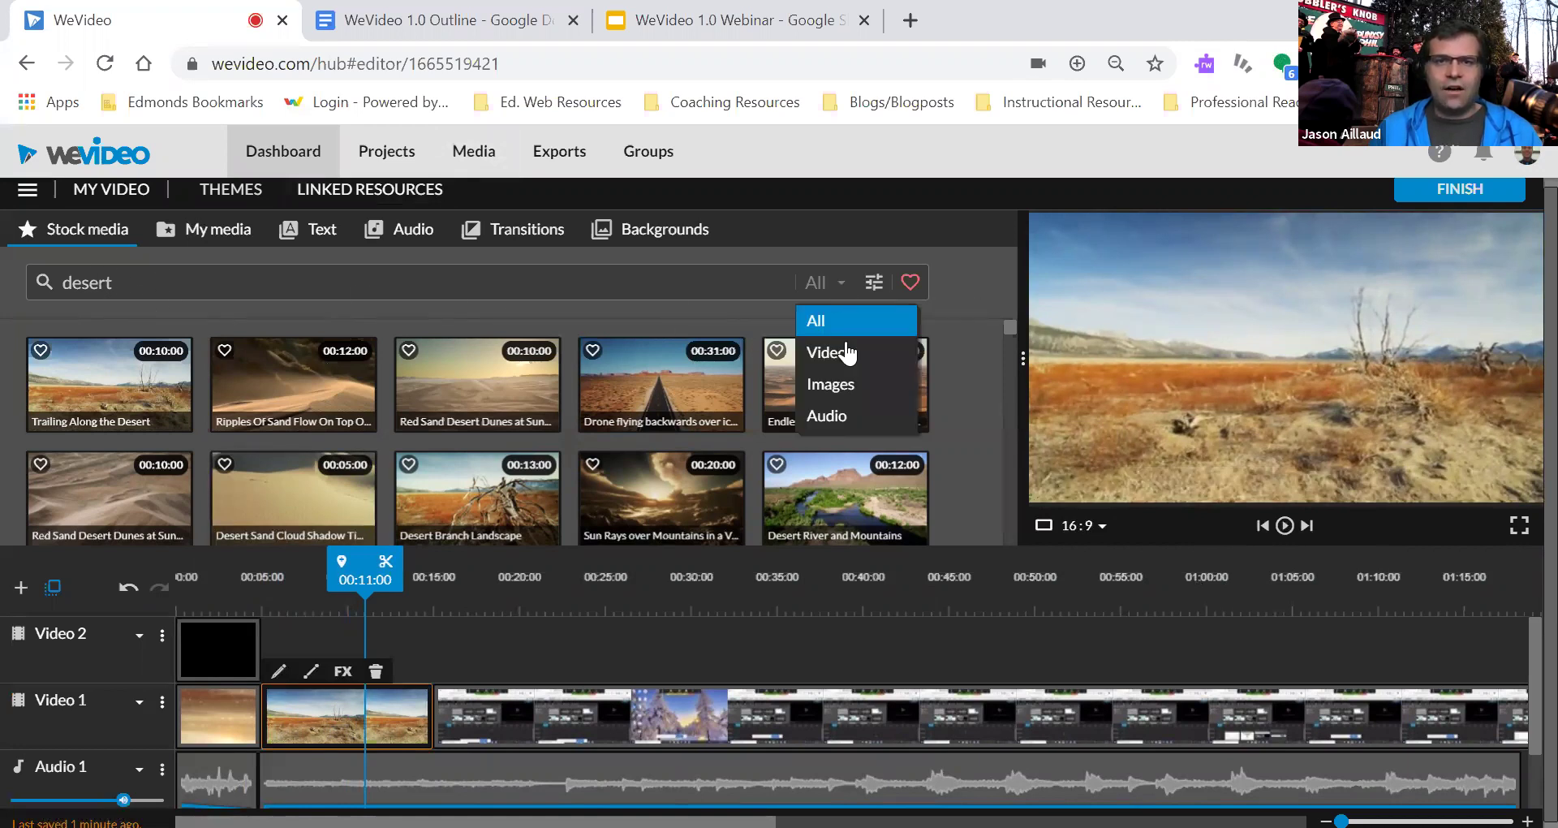
click(849, 396)
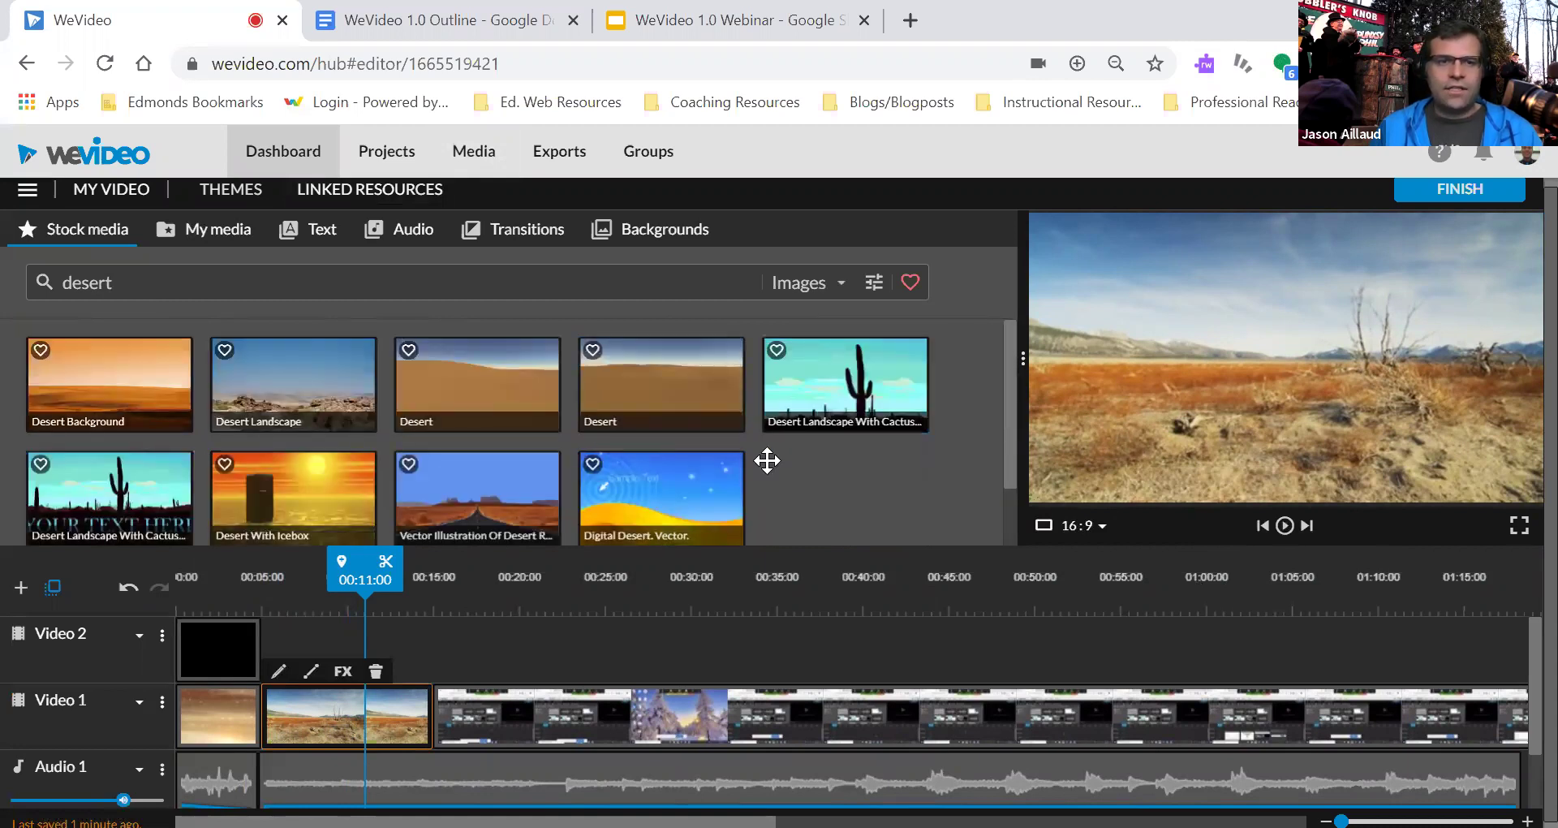
scroll(735, 442, down, 2)
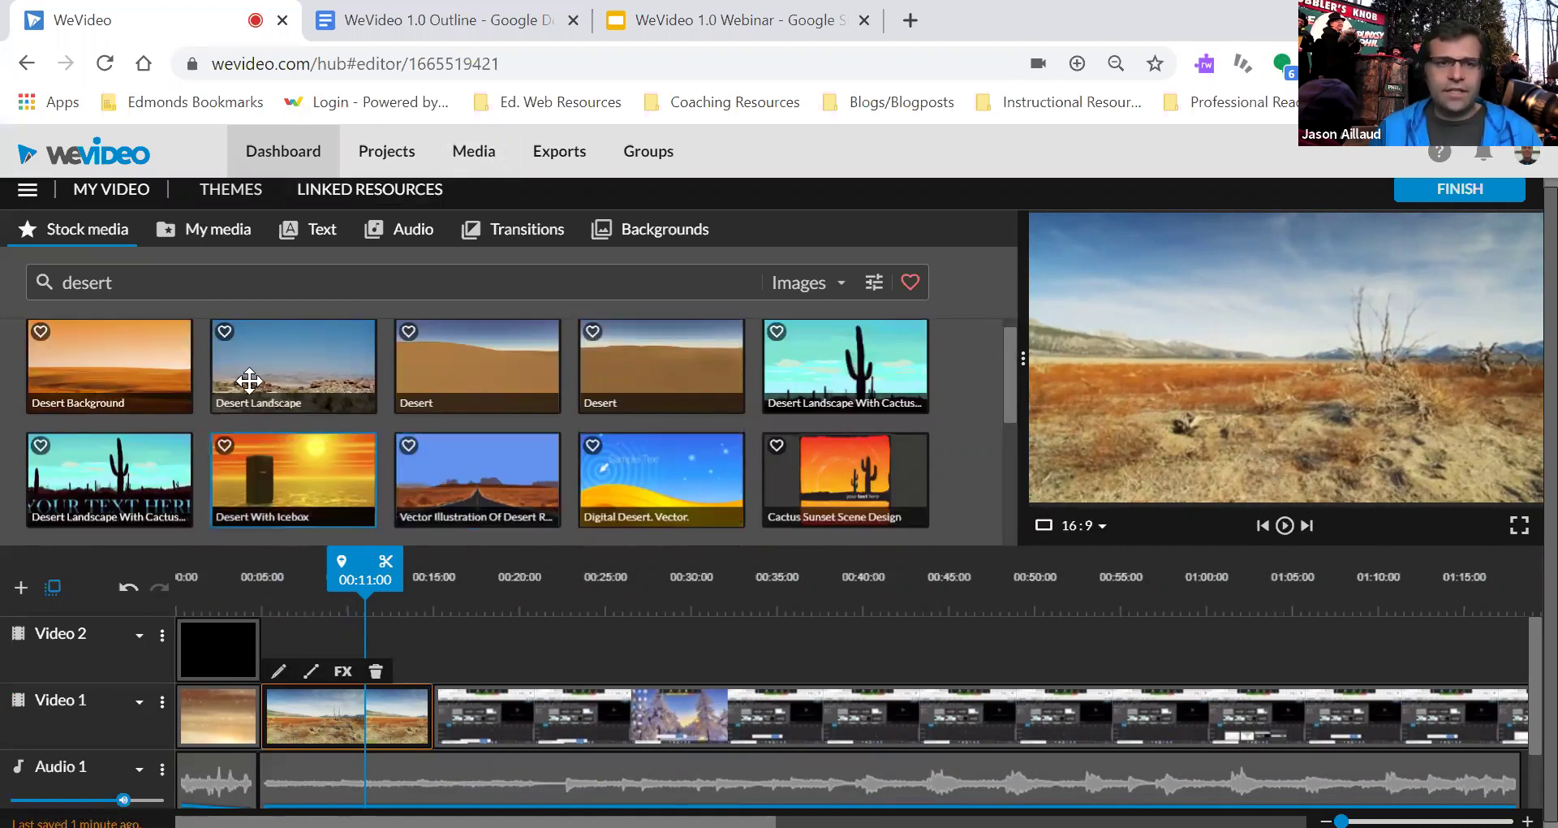
drag(279, 352, 445, 709)
click(476, 757)
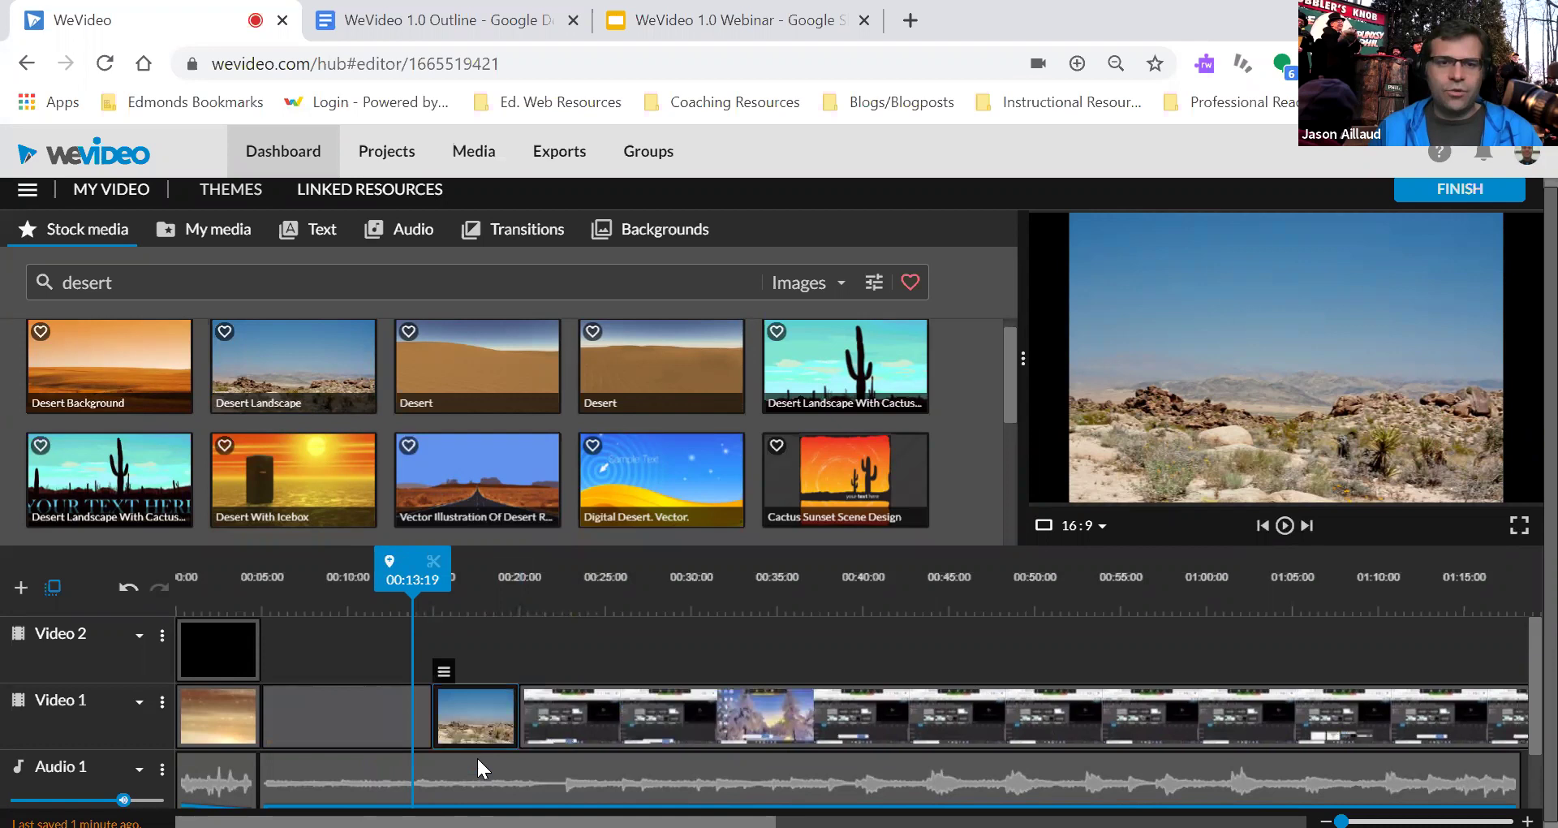
- Play the timeline from the end of the desert clip into the Desert Landscape image
drag(388, 580, 414, 580)
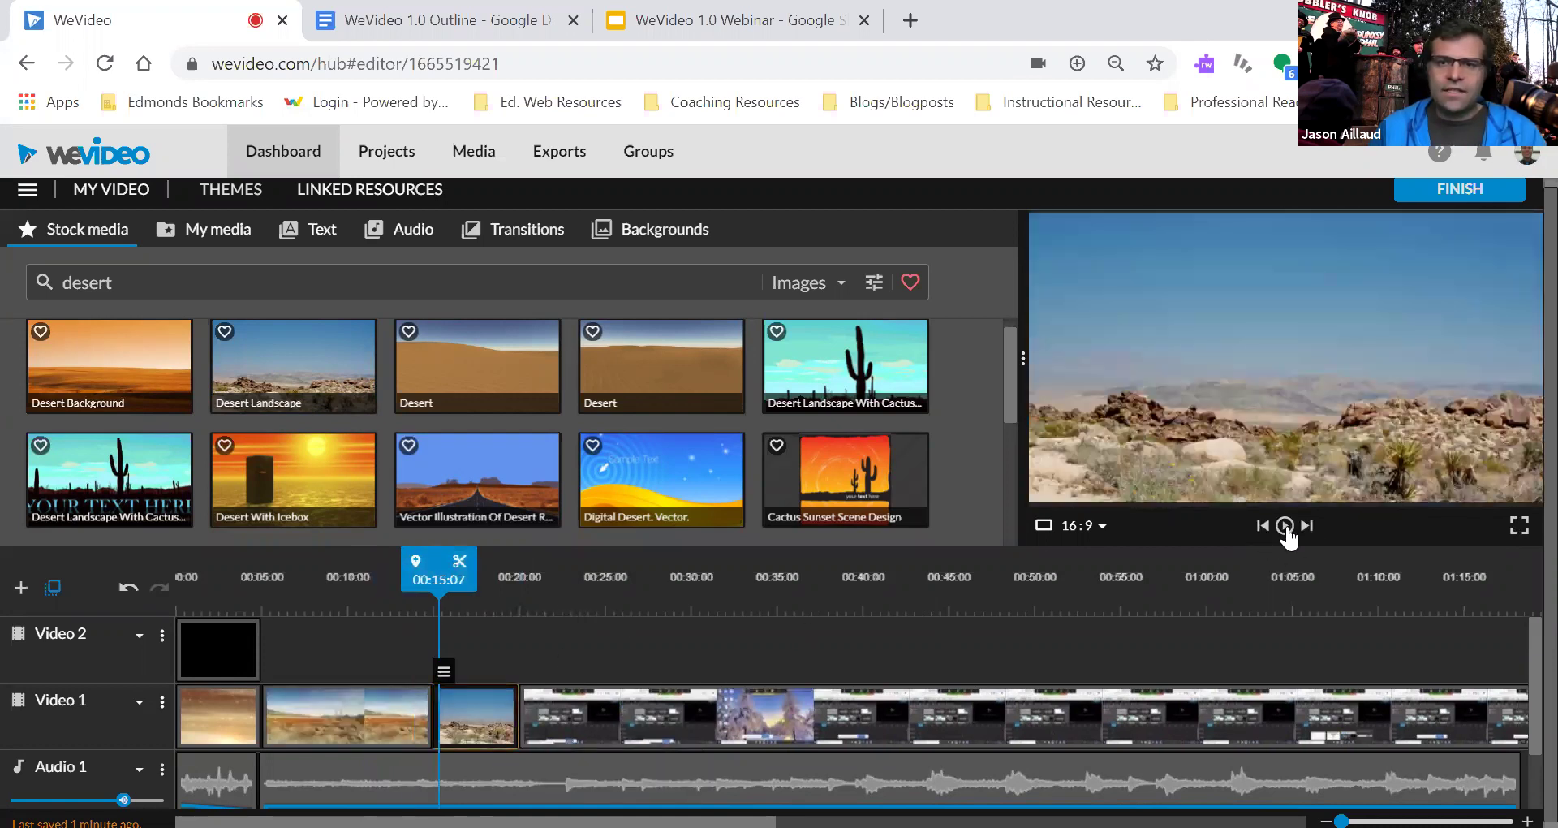
click(1285, 527)
click(1289, 535)
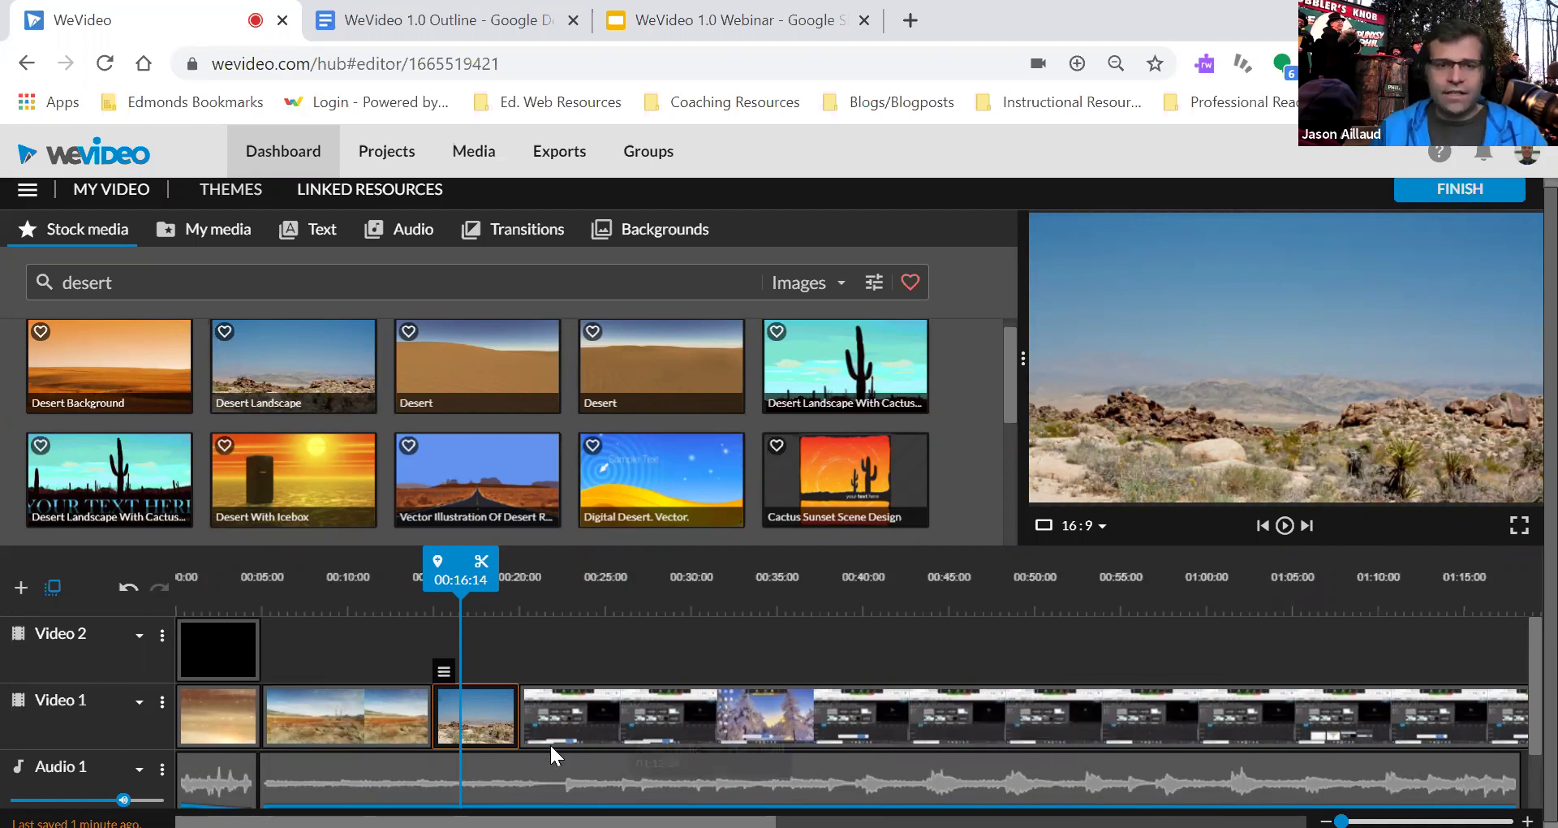
- Edit the Desert Landscape image, try smaller sizes and other positions, and rescale it to 1.2 at x -28, y -99 to fill the frame
double_click(479, 718)
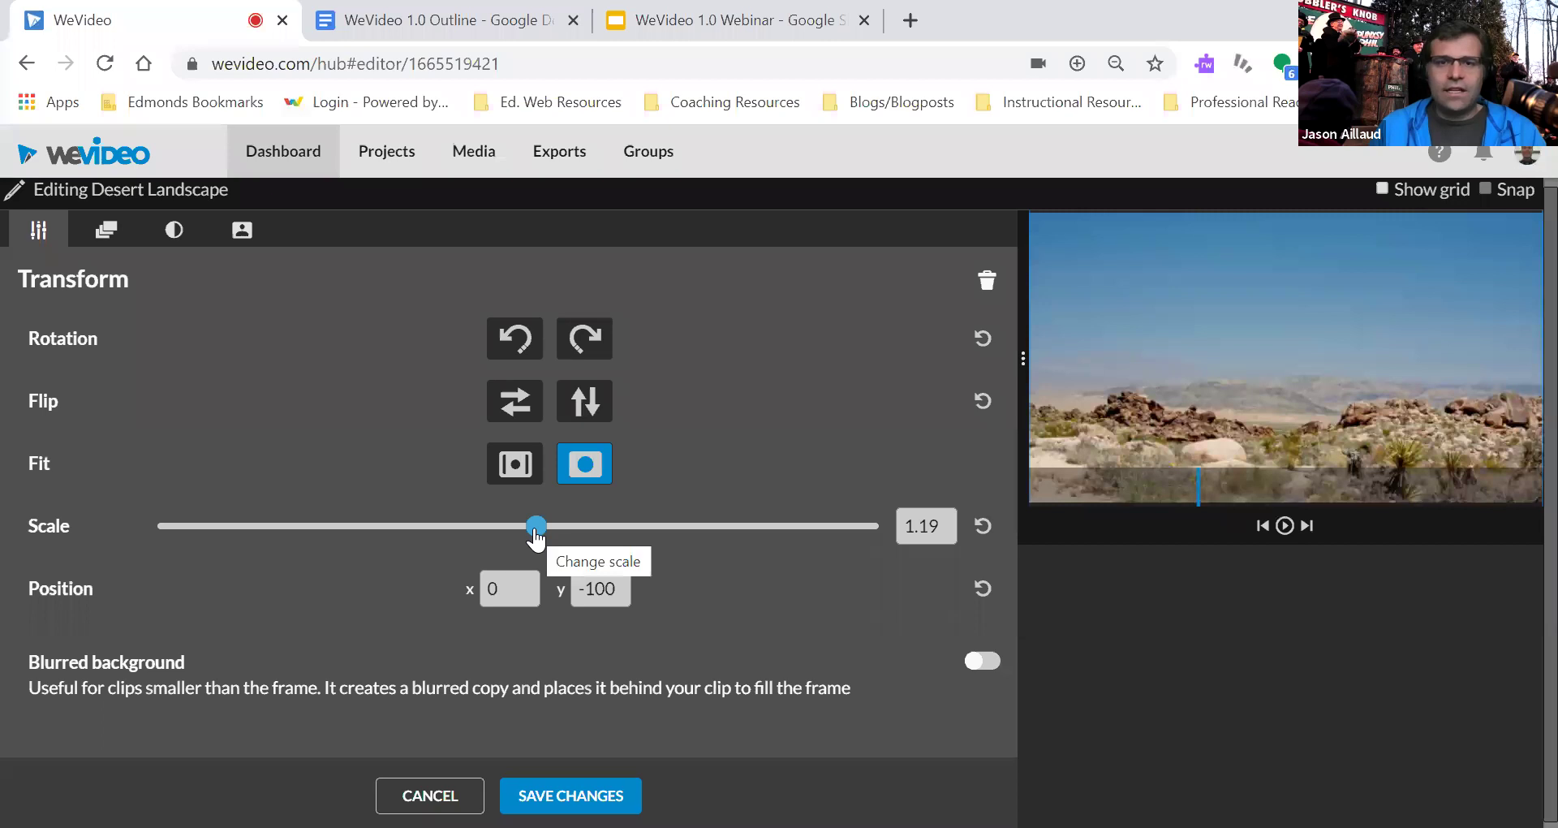
drag(536, 534, 345, 558)
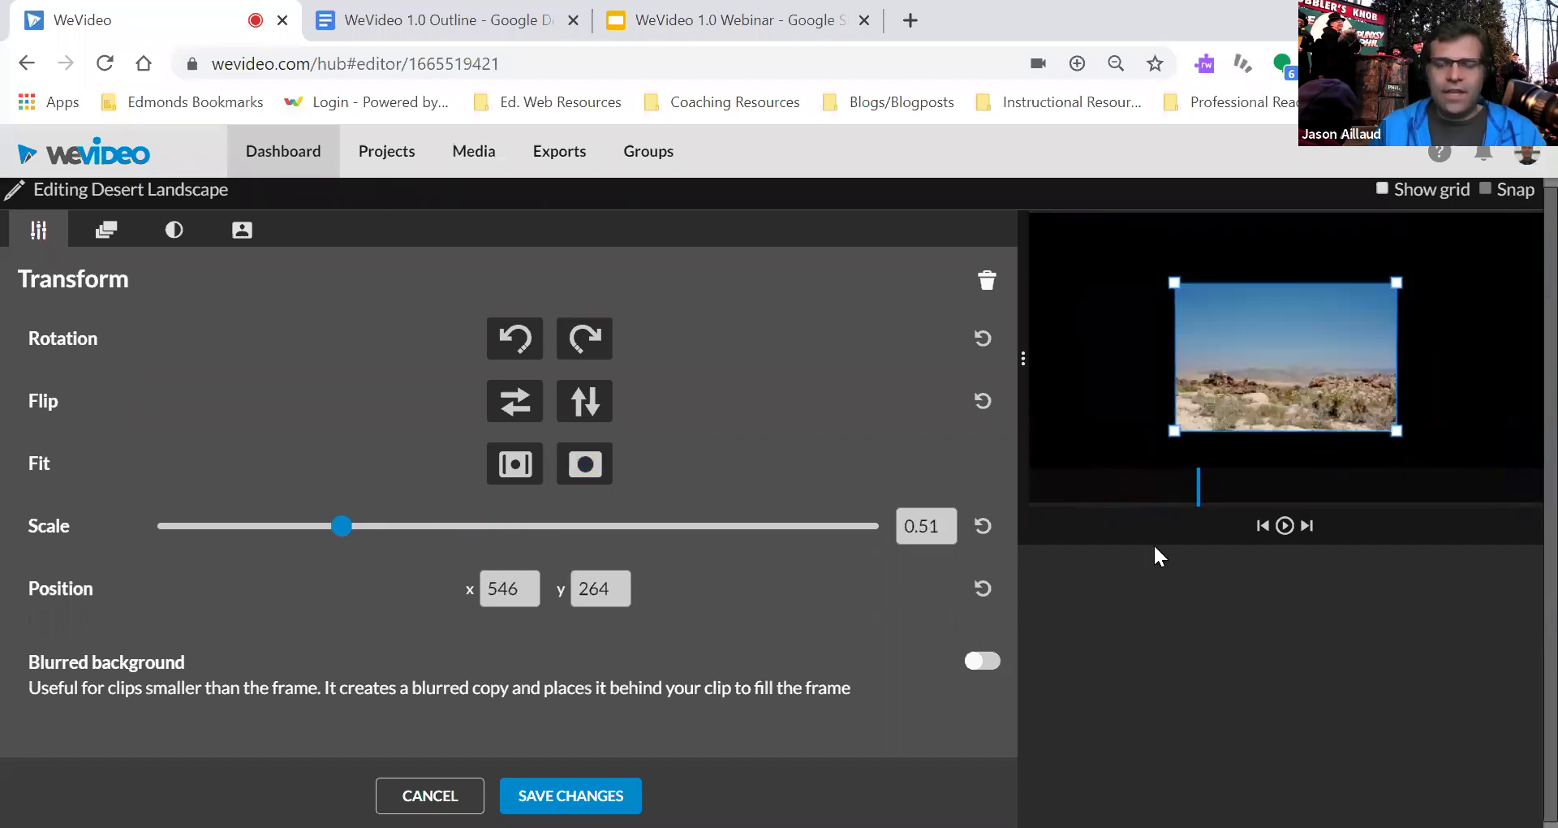
drag(1390, 431, 1332, 428)
drag(1283, 351, 1114, 275)
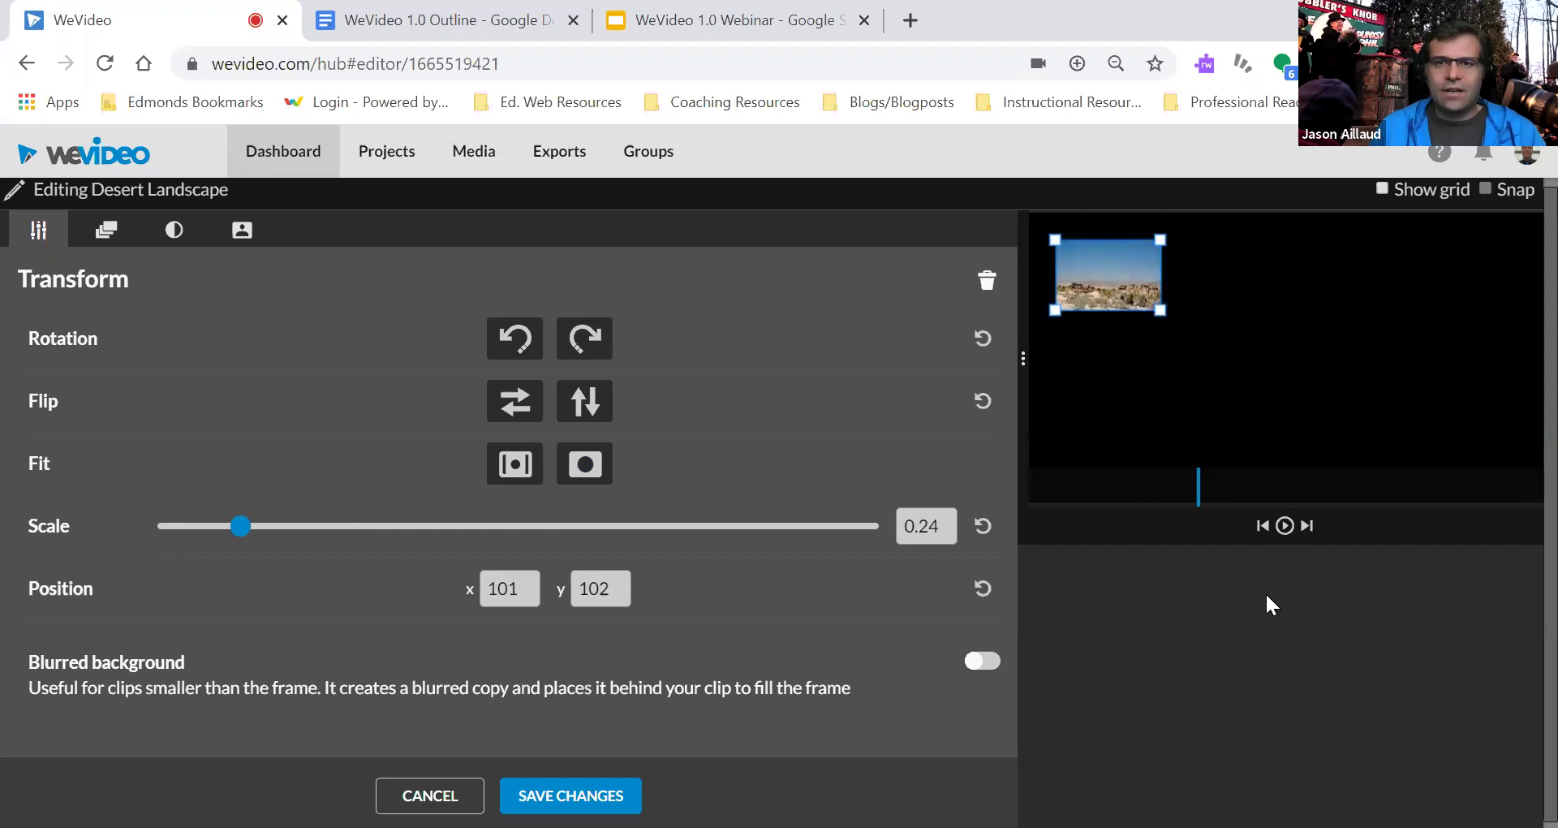
drag(1124, 280, 1287, 358)
drag(285, 529, 544, 574)
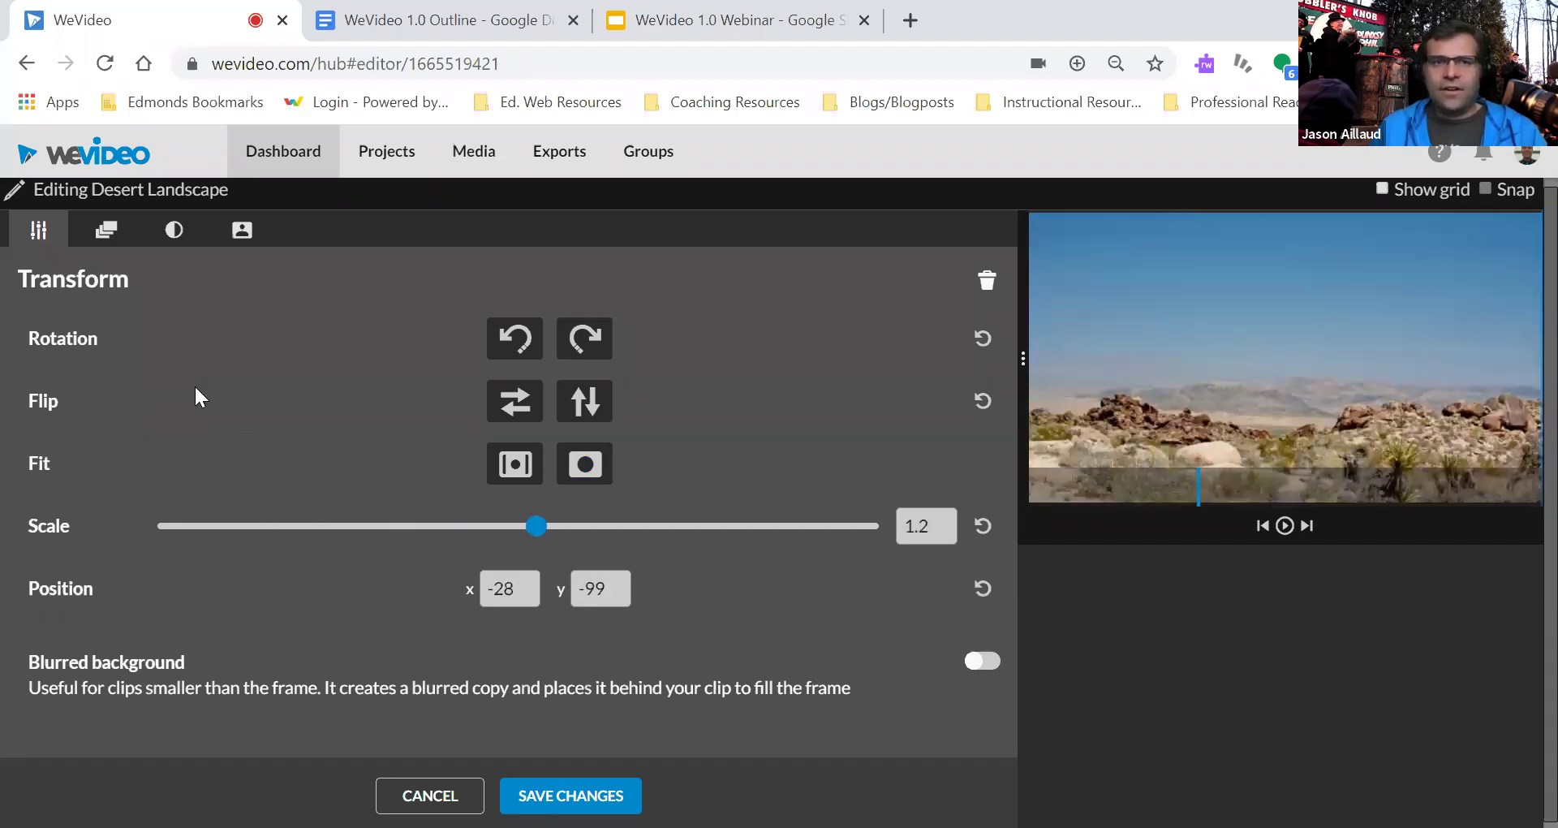
- Animate the Desert Landscape image to zoom in to an end scale of 1.68 and save the changes
click(107, 230)
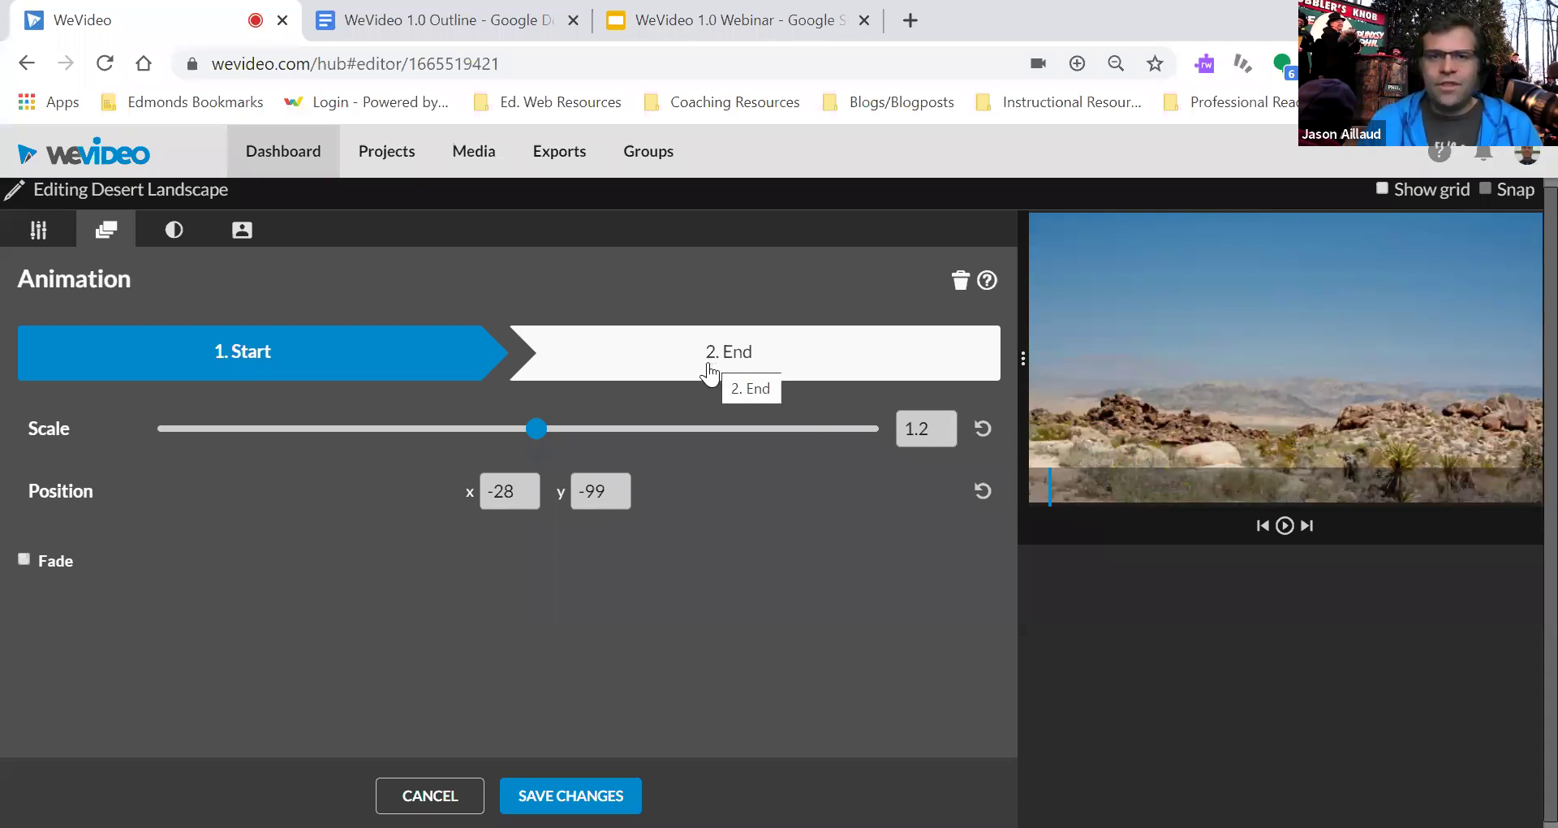
click(713, 372)
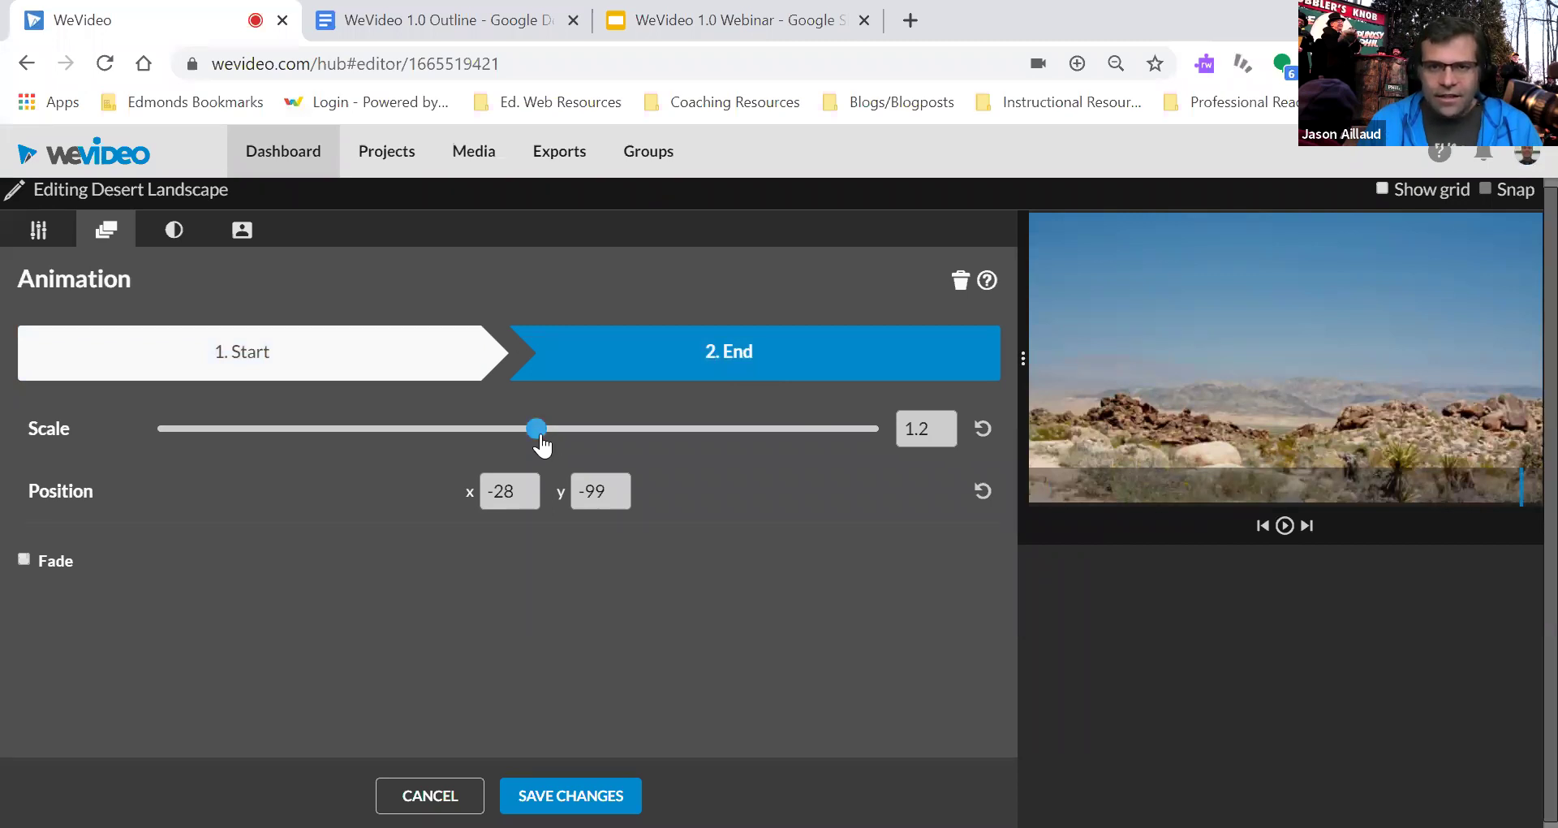
drag(544, 442, 585, 454)
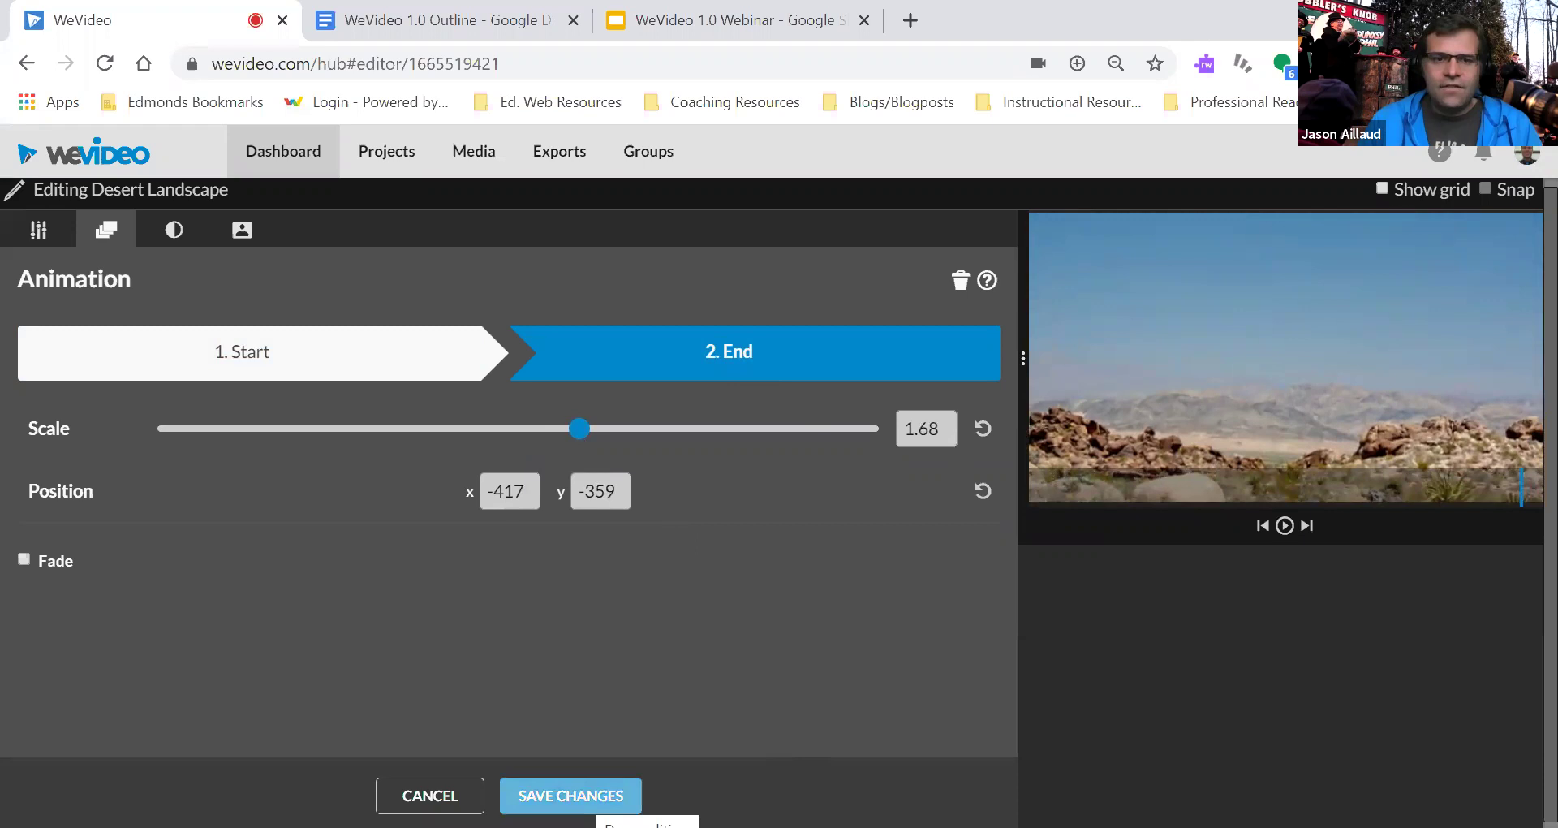
click(571, 796)
- Play the timeline from just before the Desert Landscape image to review its zoom animation
drag(462, 581, 443, 581)
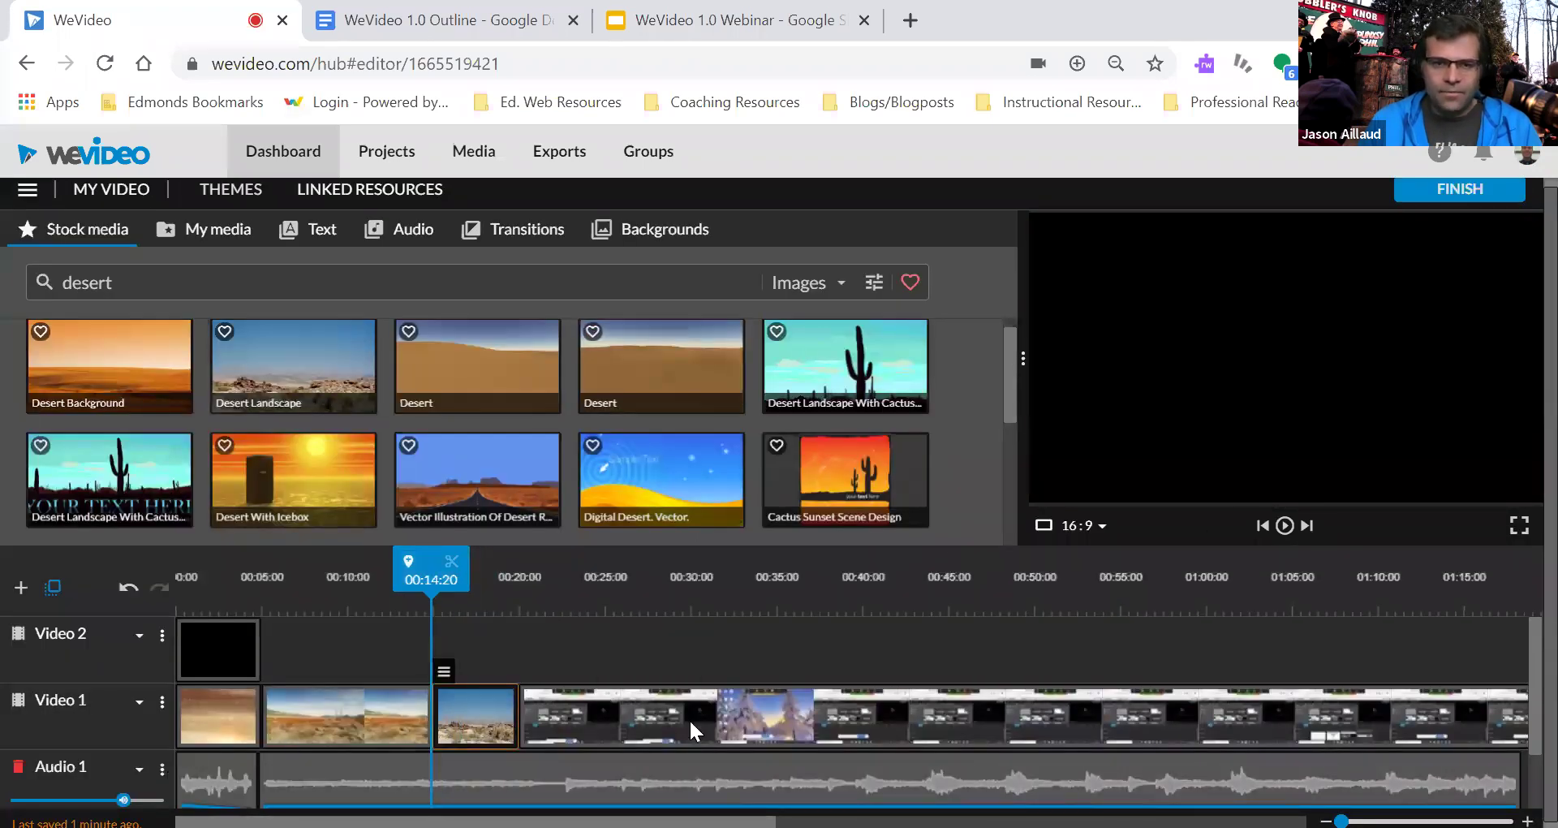
click(1286, 527)
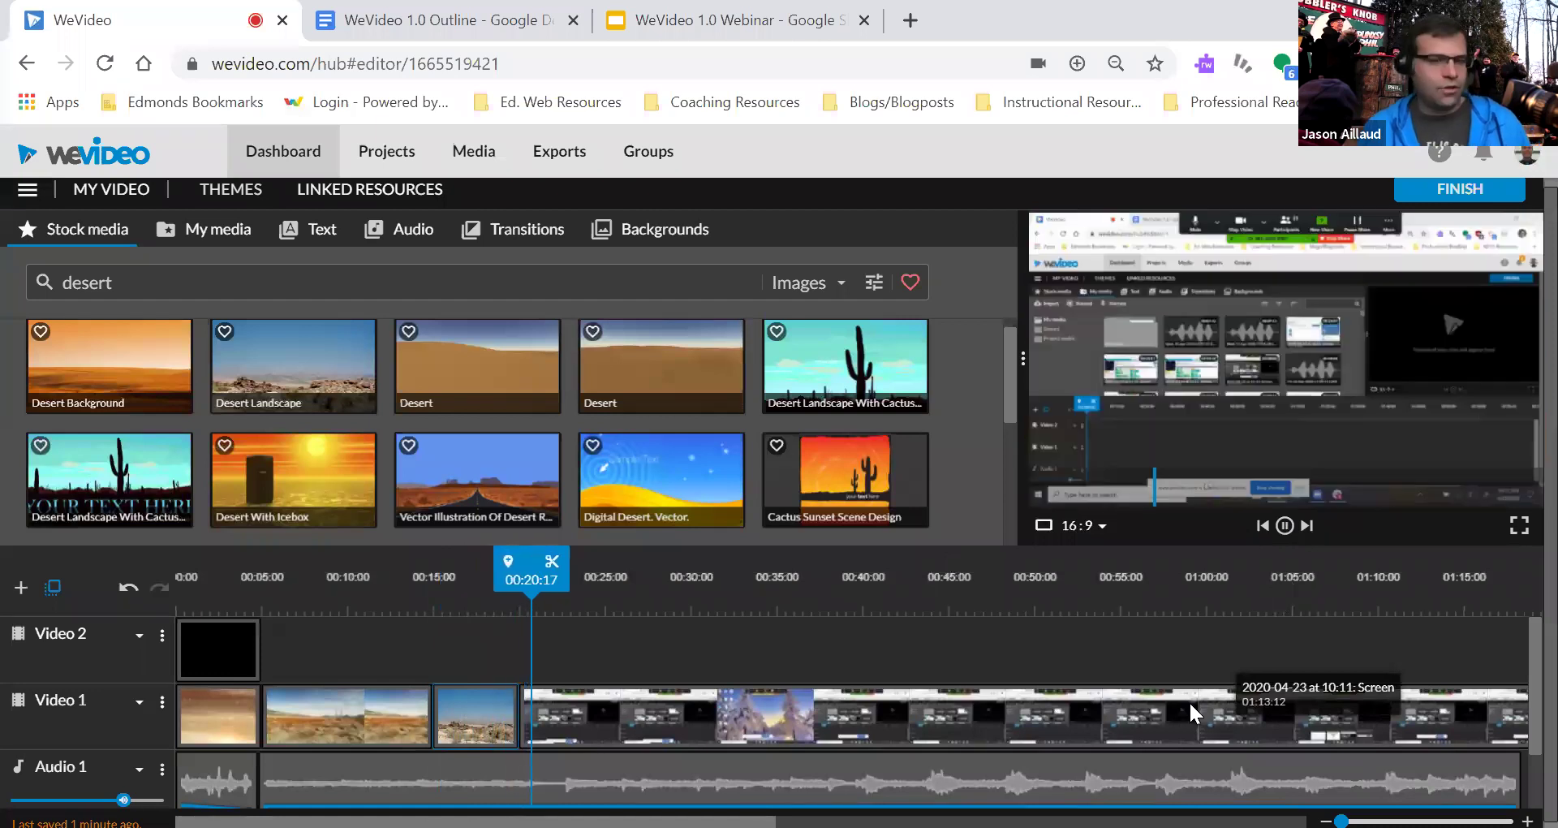
click(1285, 525)
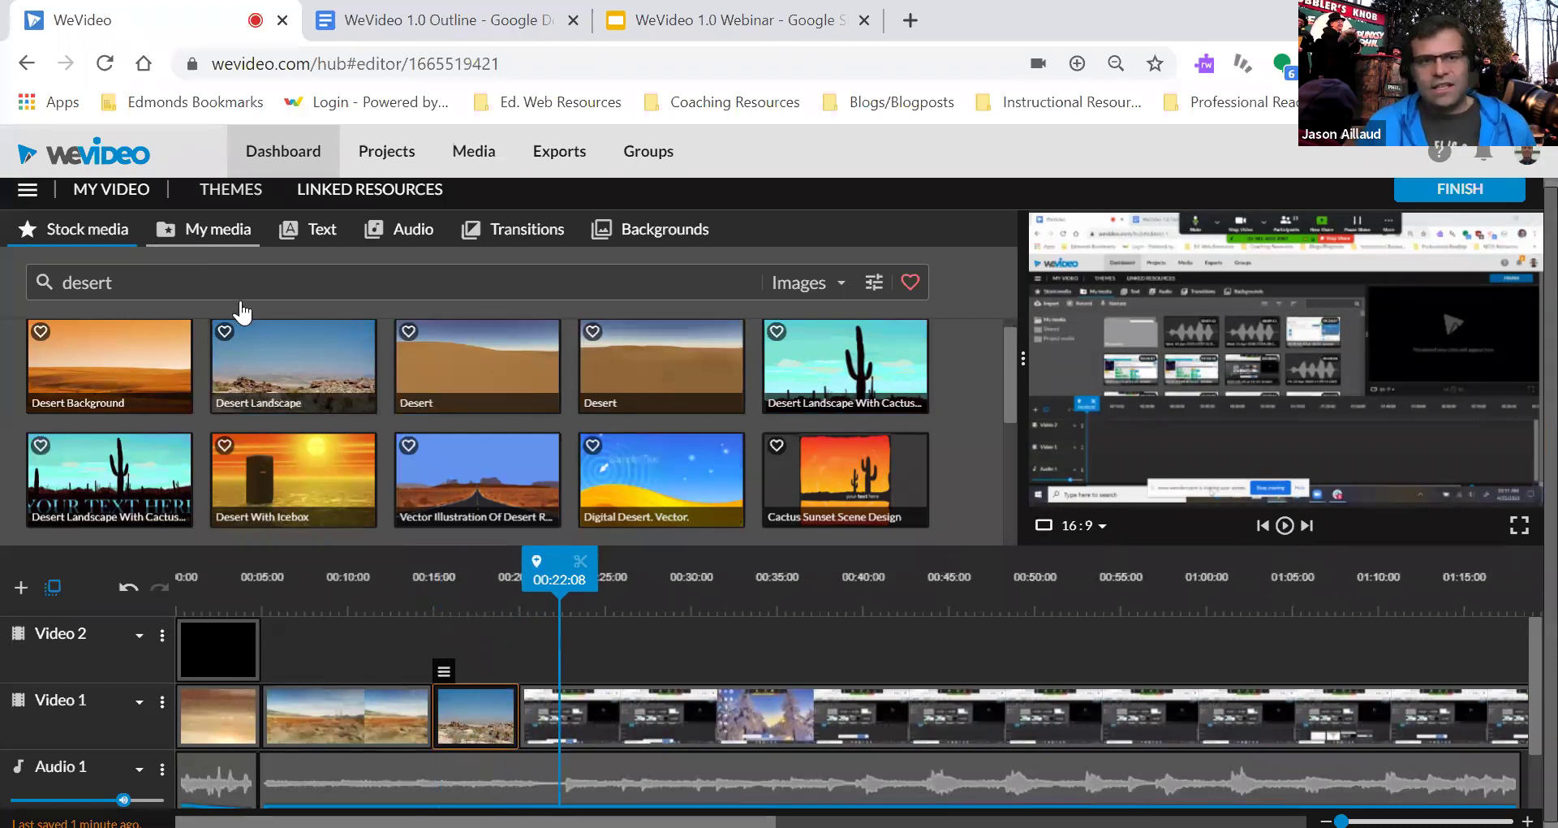
- Show the My media library and switch the project from Timeline to Storyboard mode, accepting the limited tracks
click(209, 236)
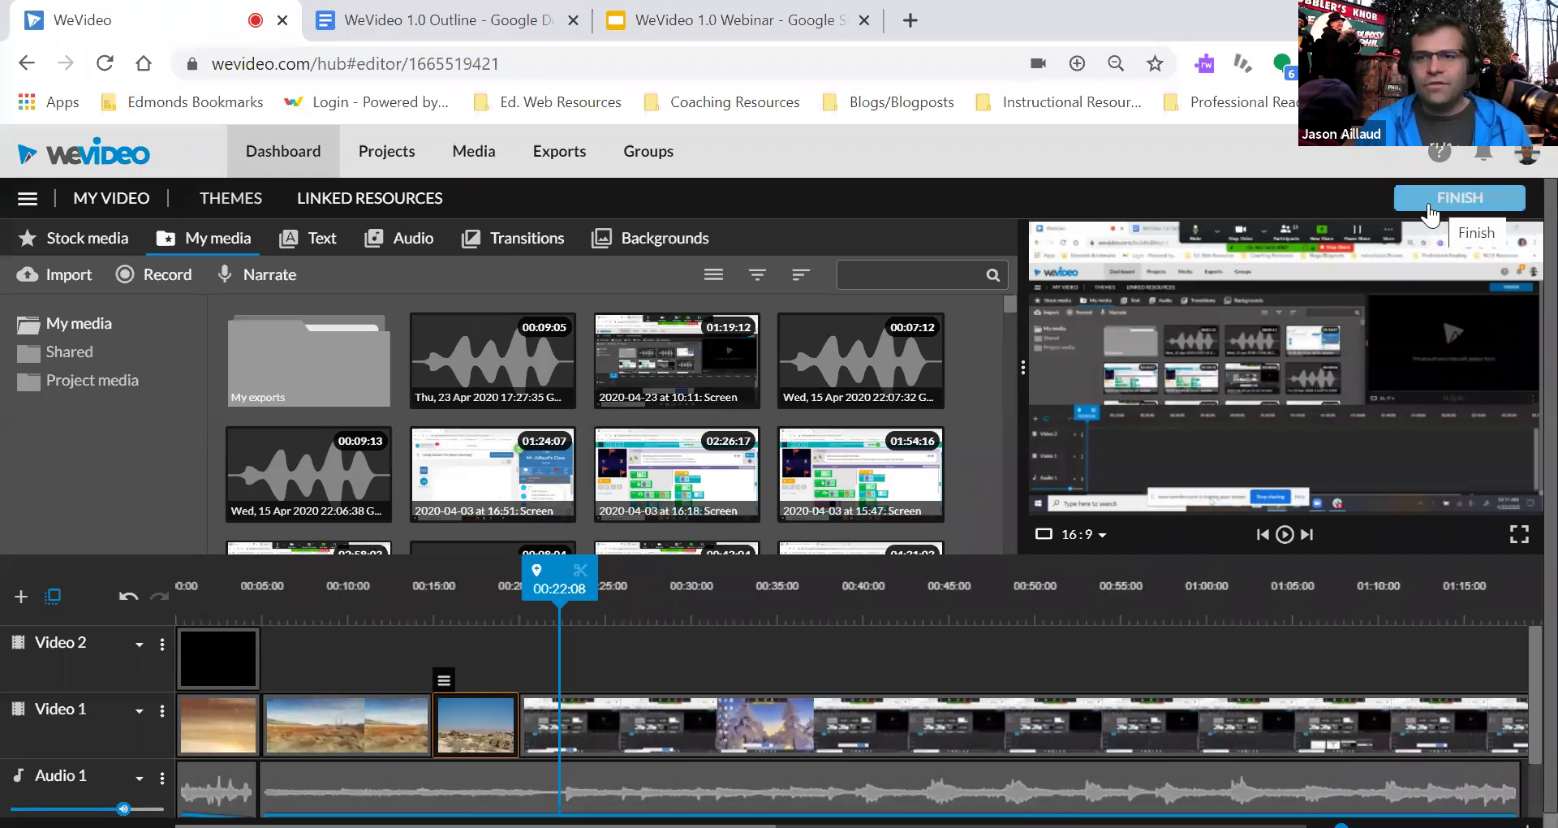
scroll(1416, 304, down, 1)
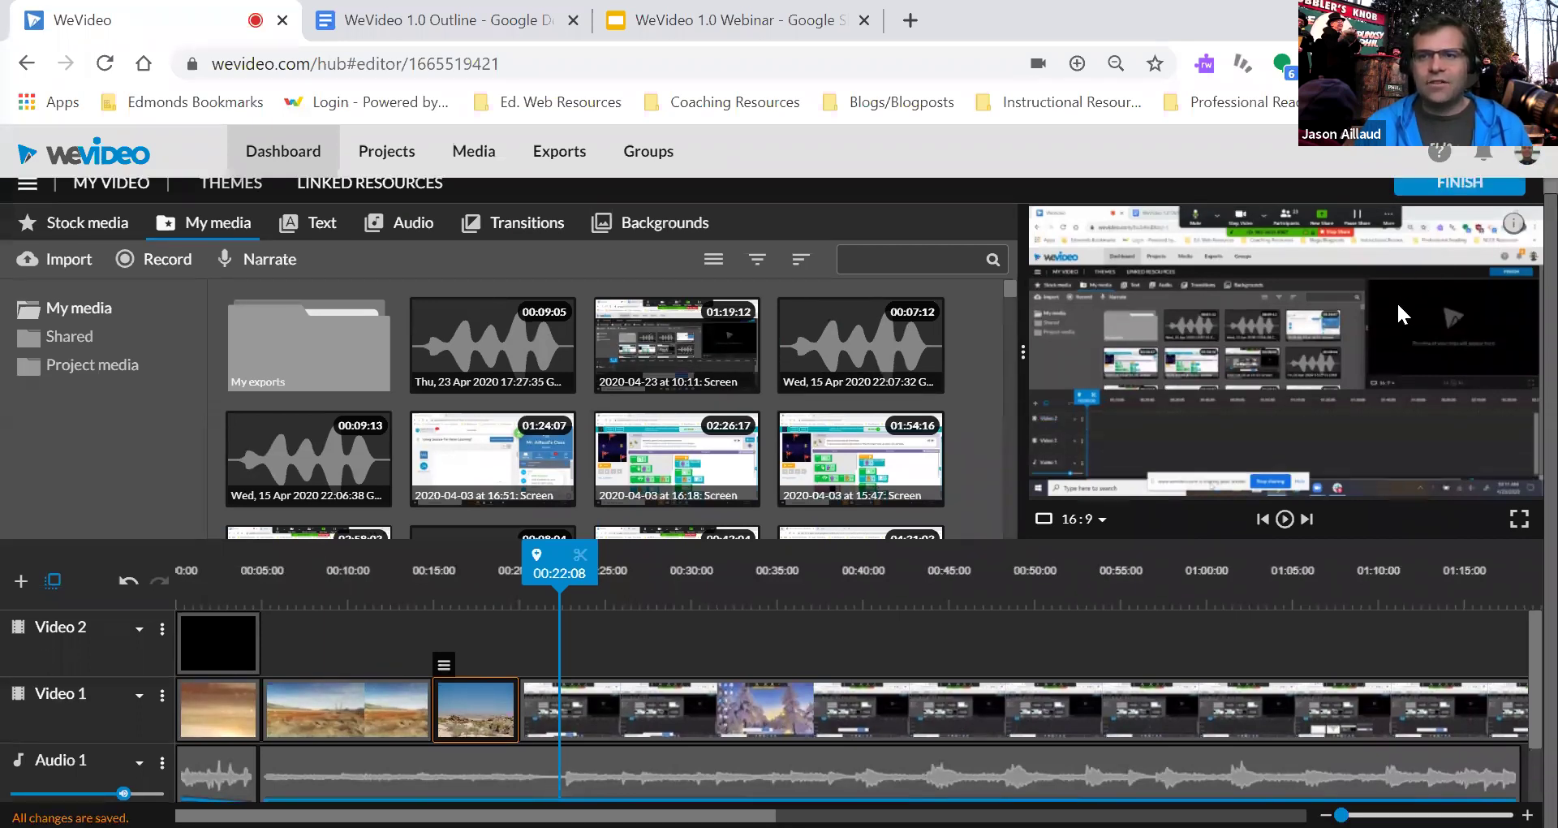
scroll(1417, 322, up, 1)
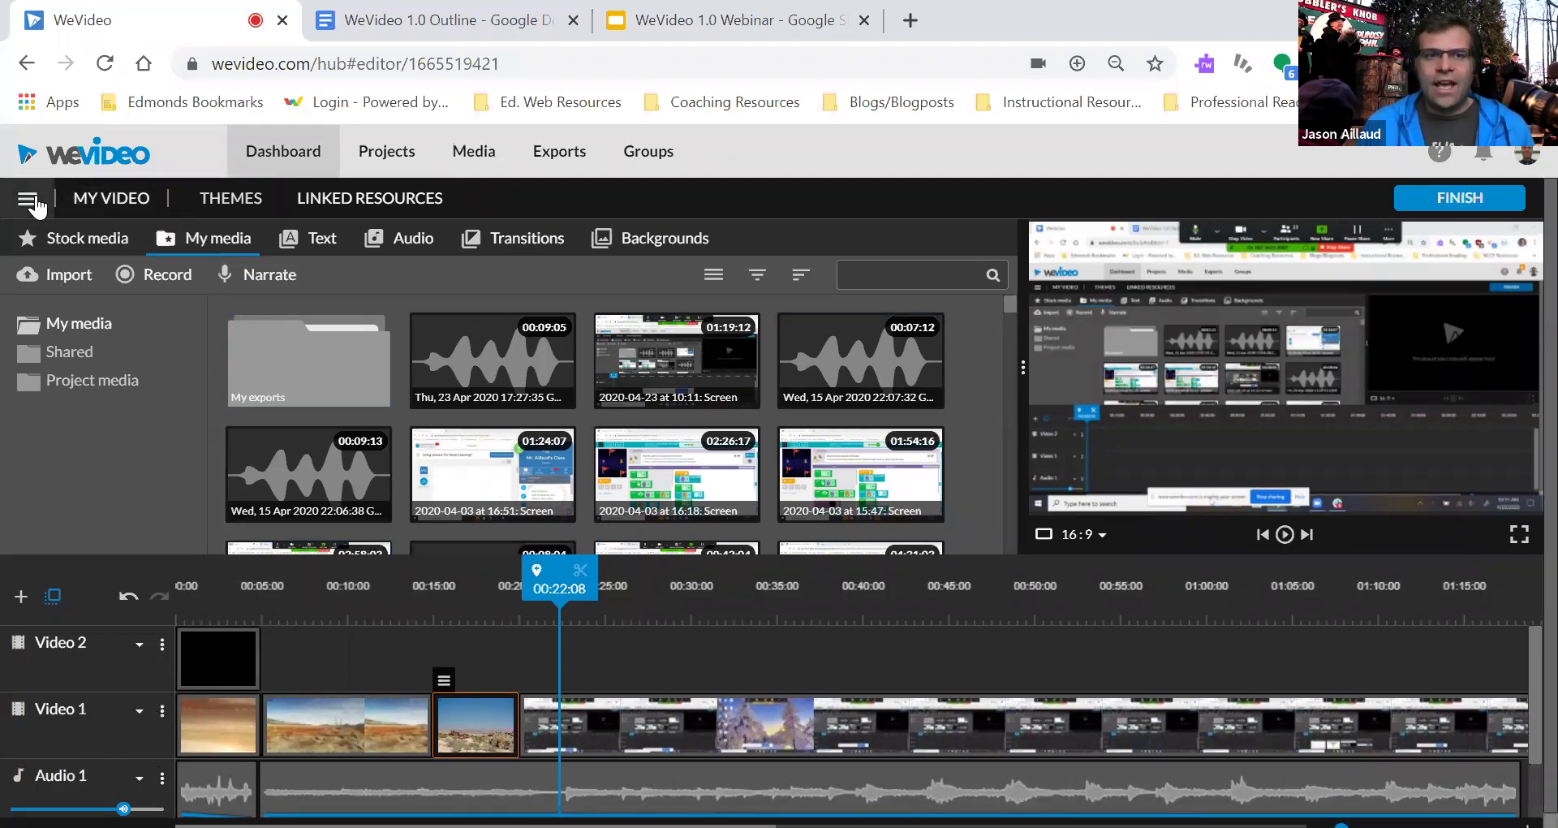
click(32, 203)
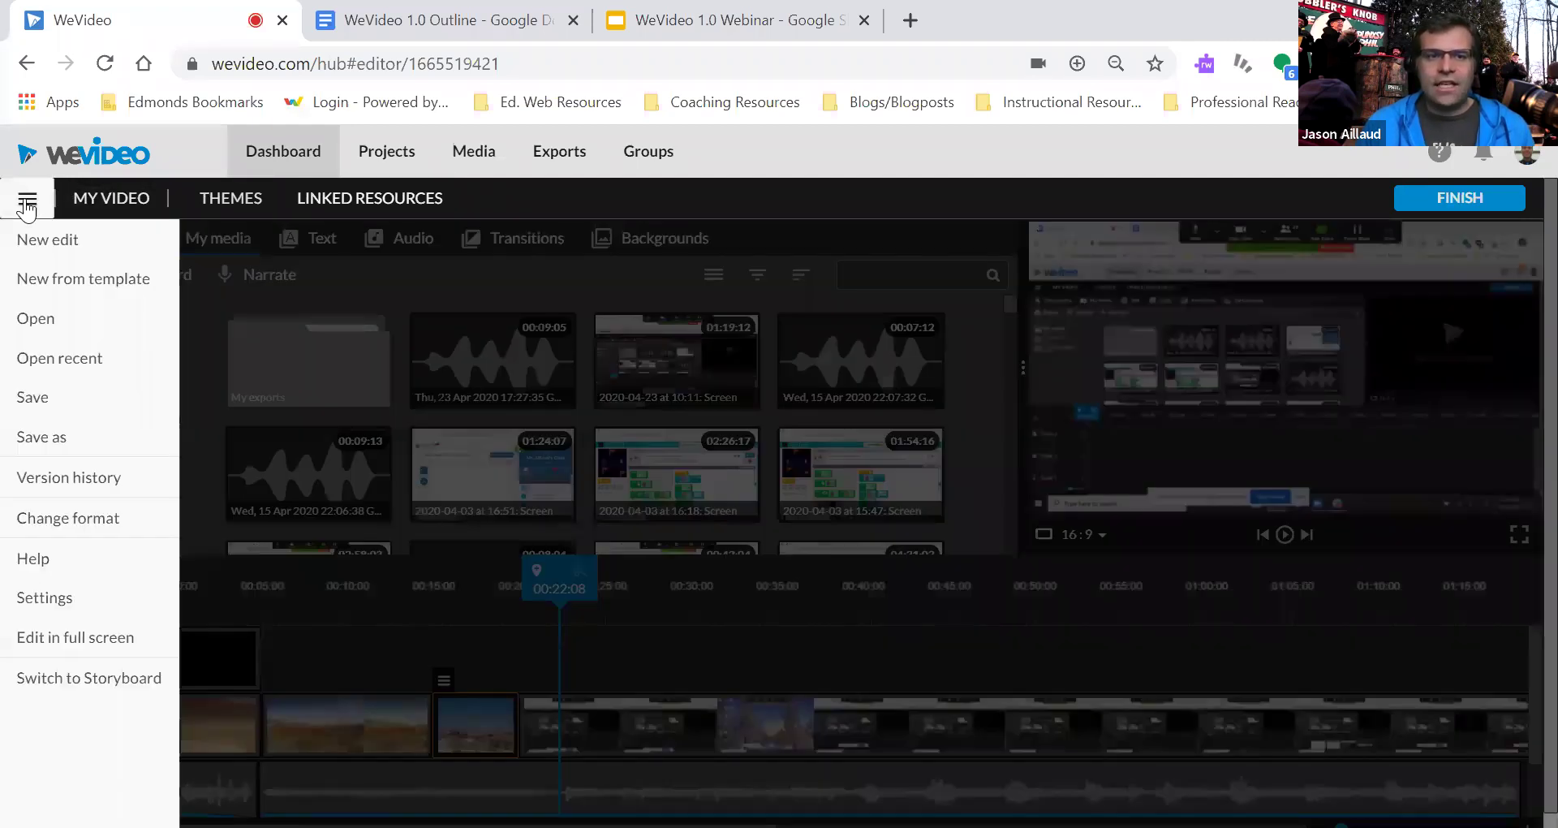
click(93, 681)
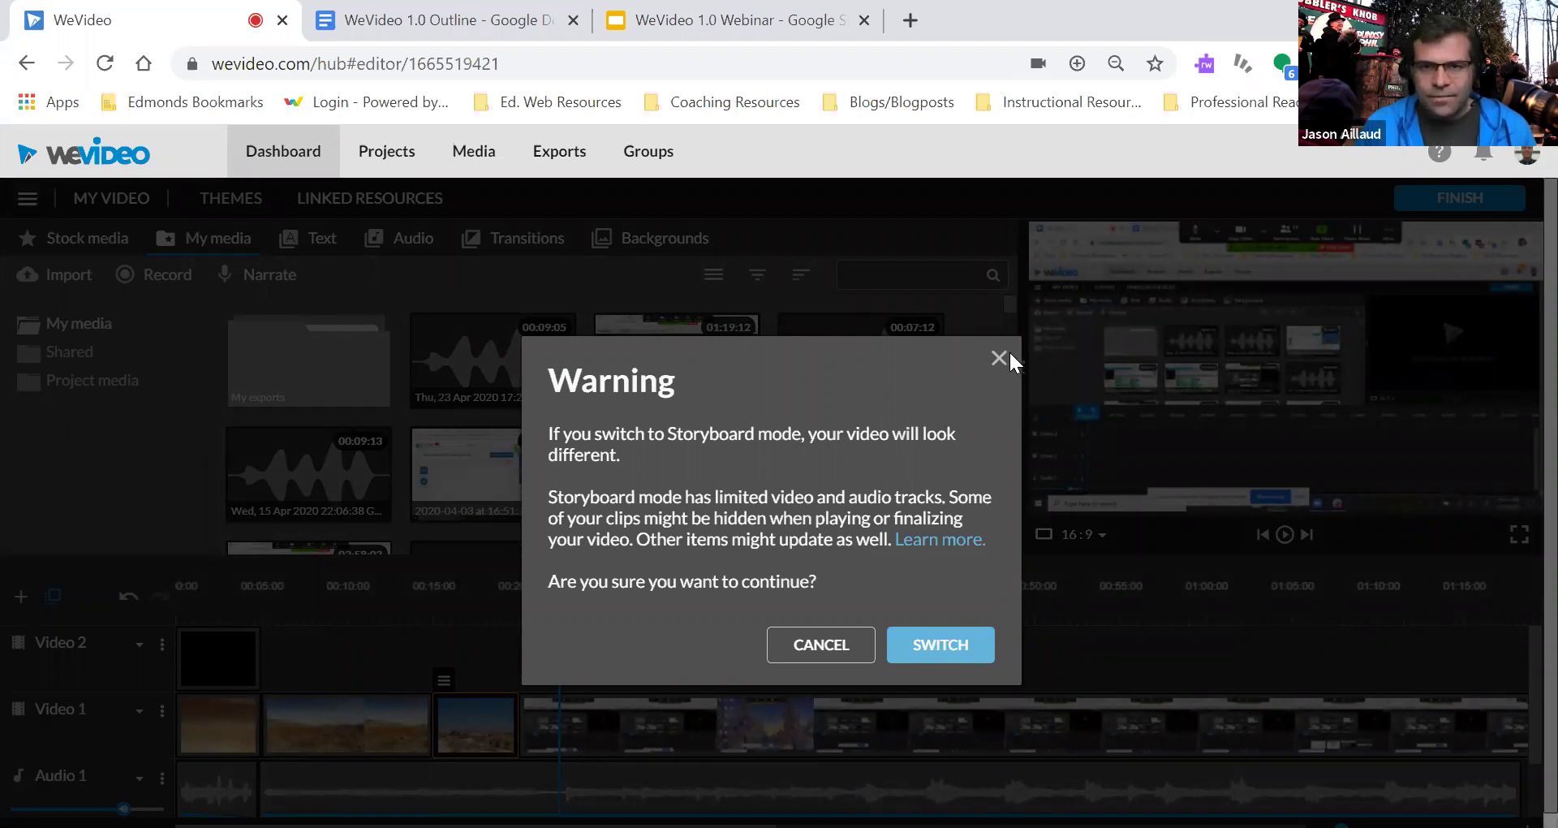
click(925, 645)
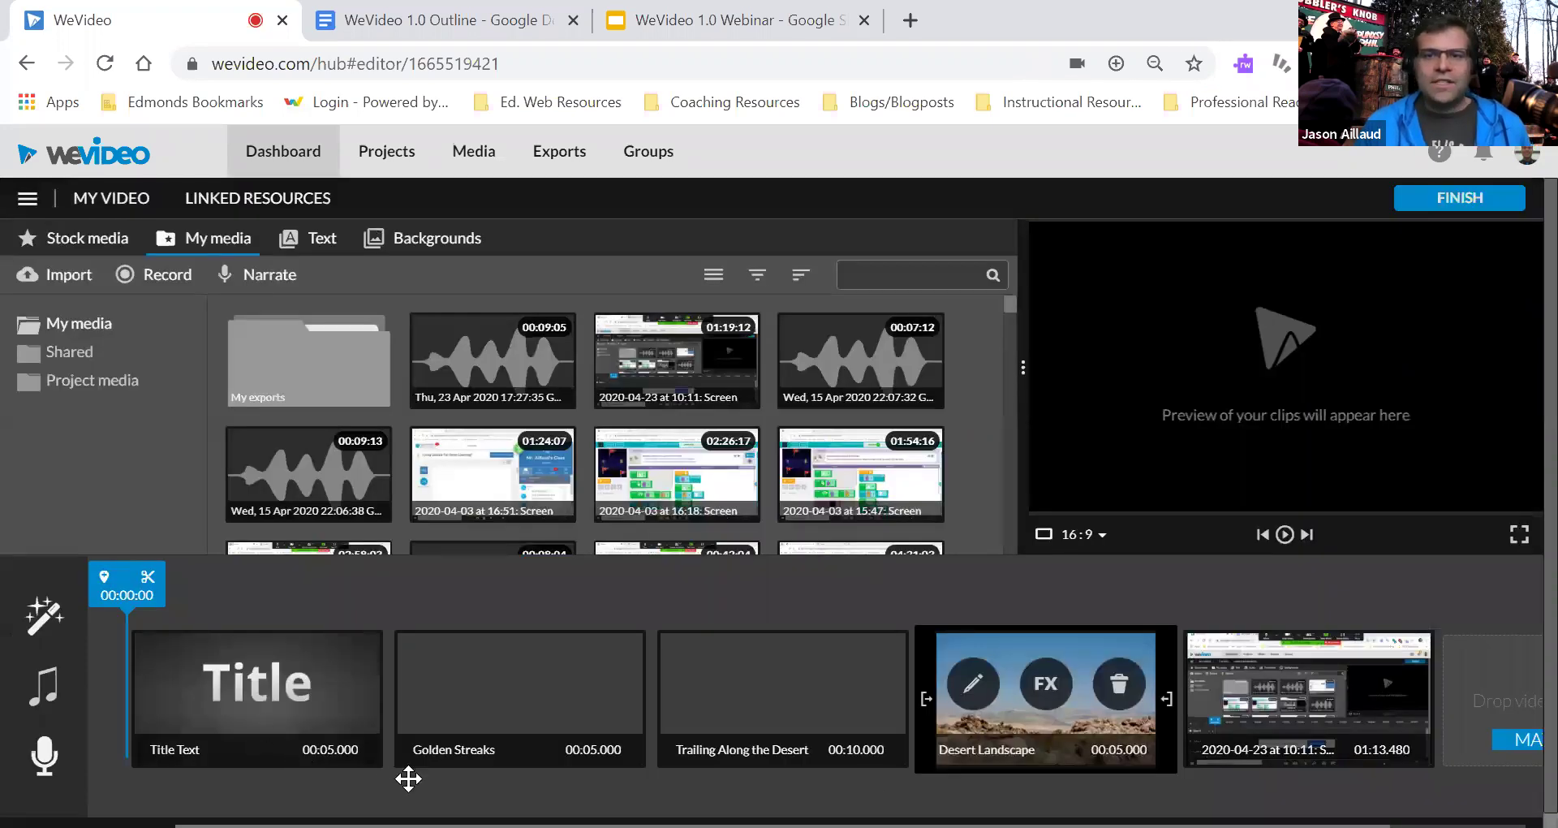
- Check the voiceover track in the storyboard and switch the project back to Timeline mode
mouse_move(31, 625)
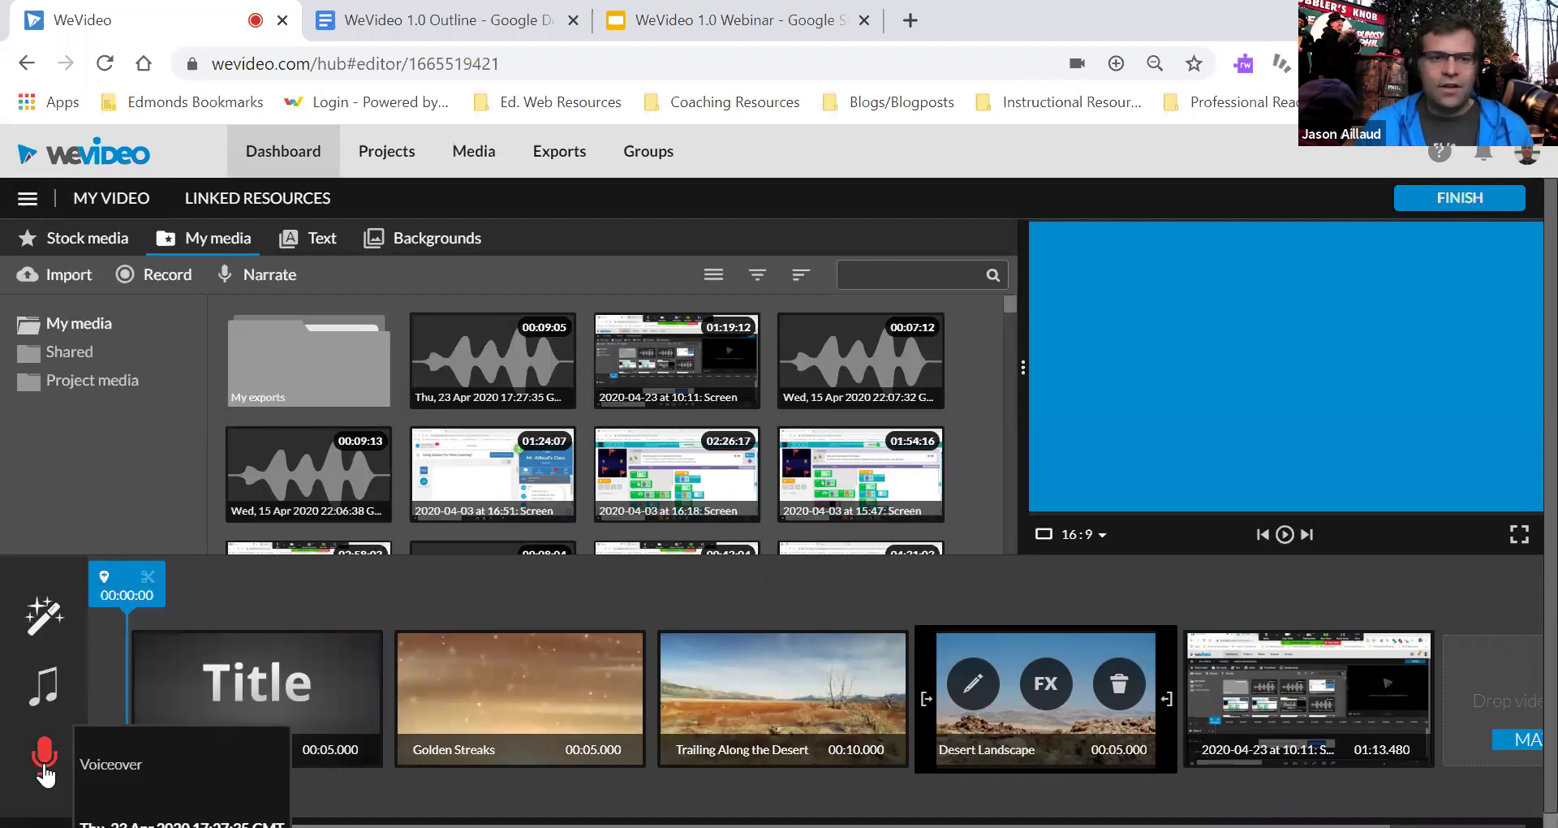
click(569, 694)
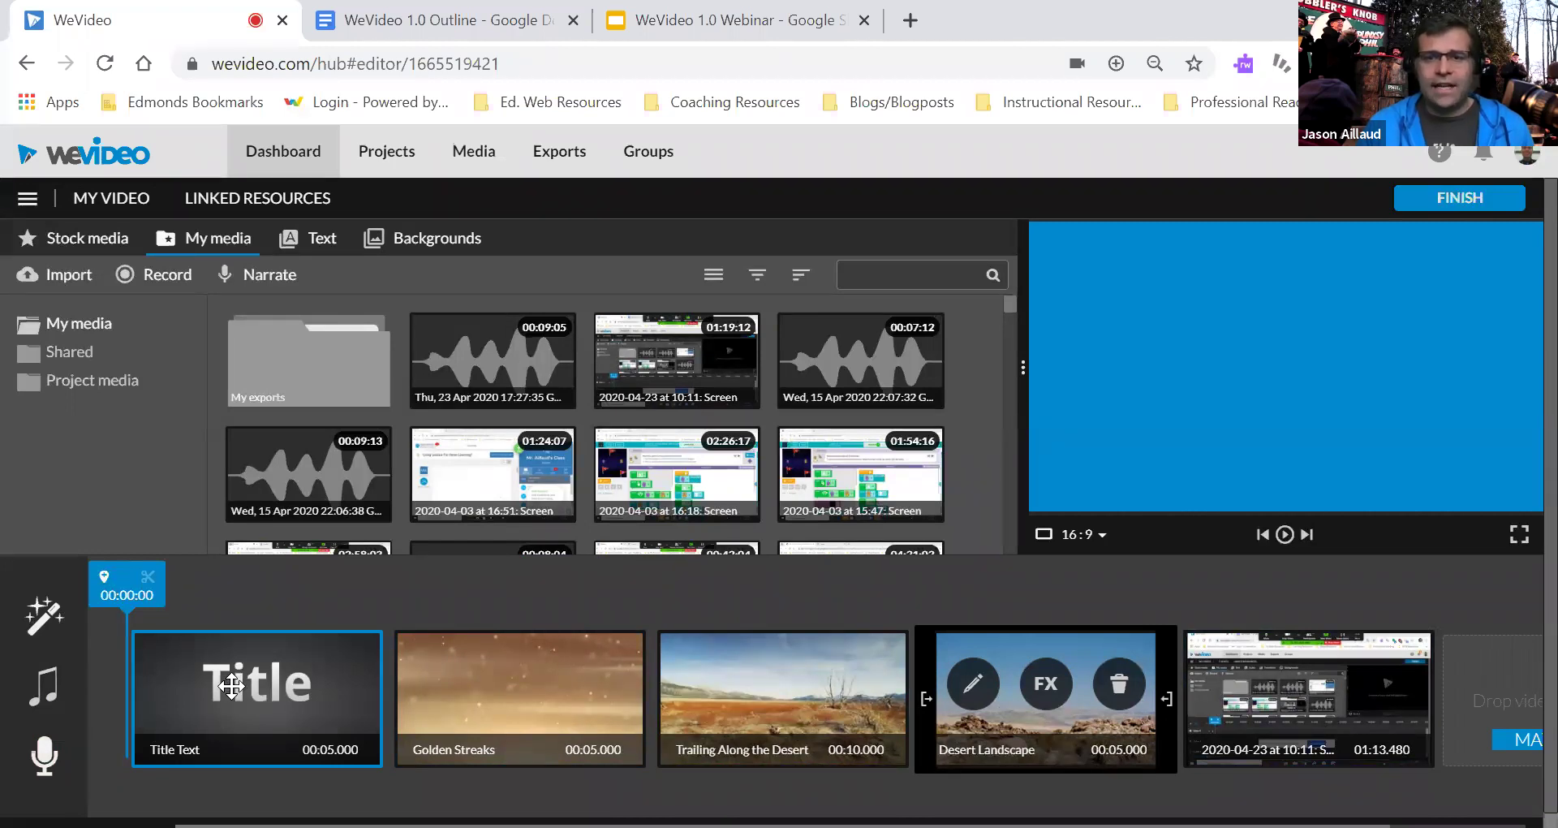
click(30, 208)
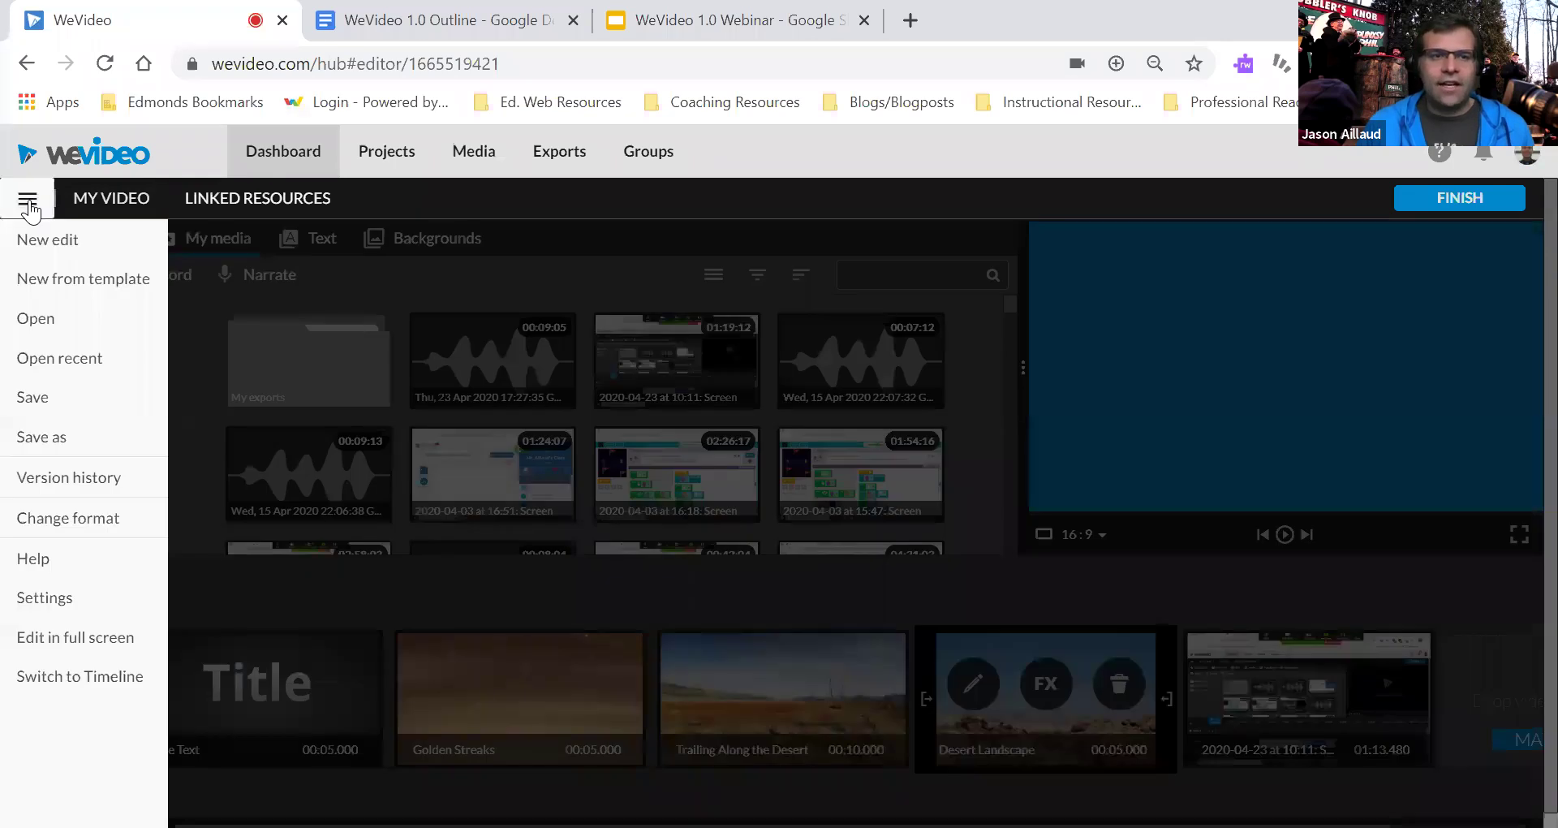
click(86, 678)
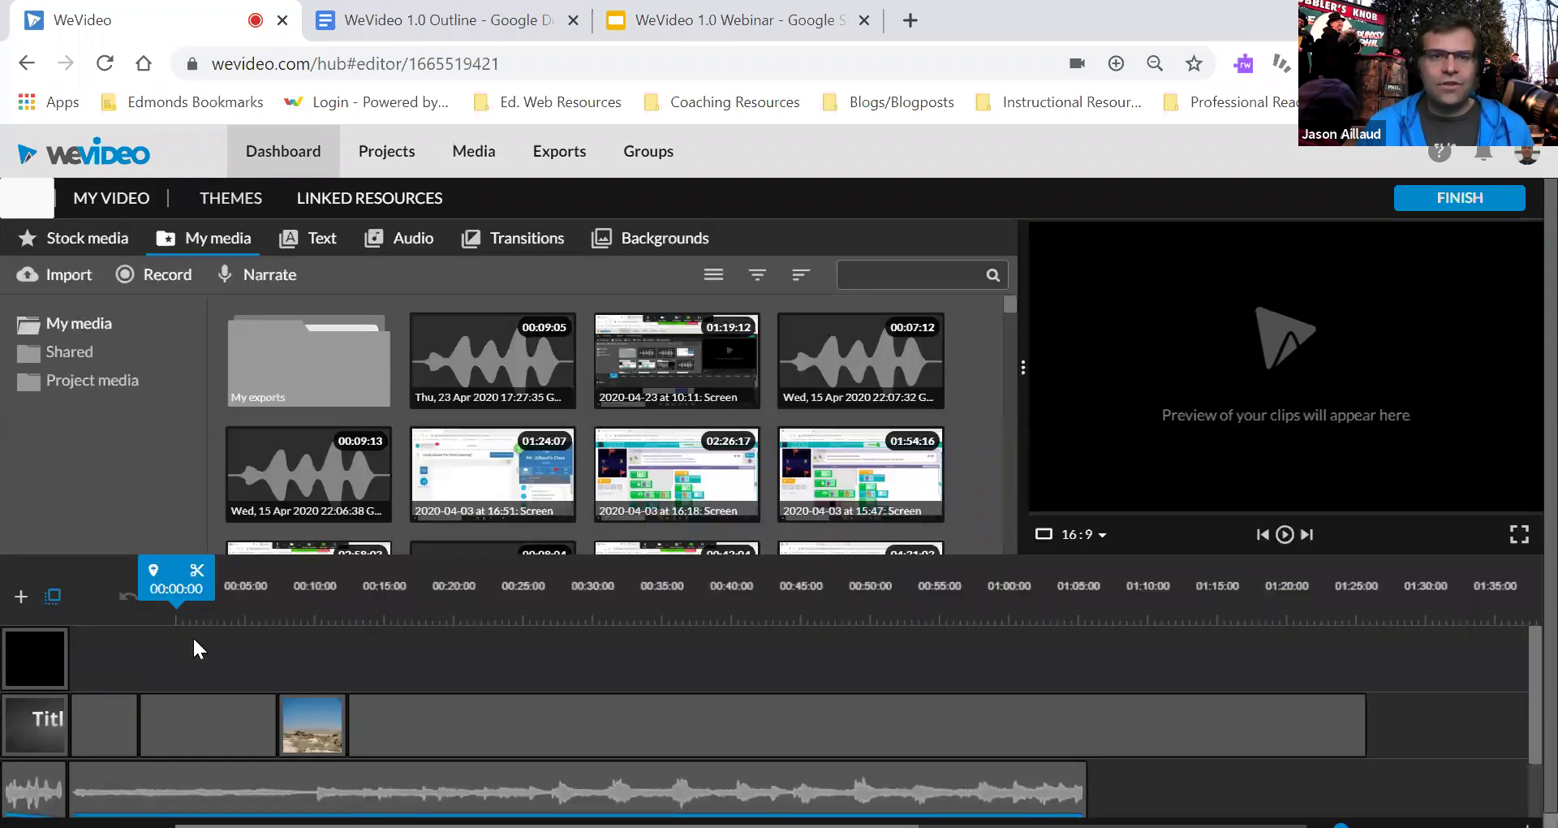
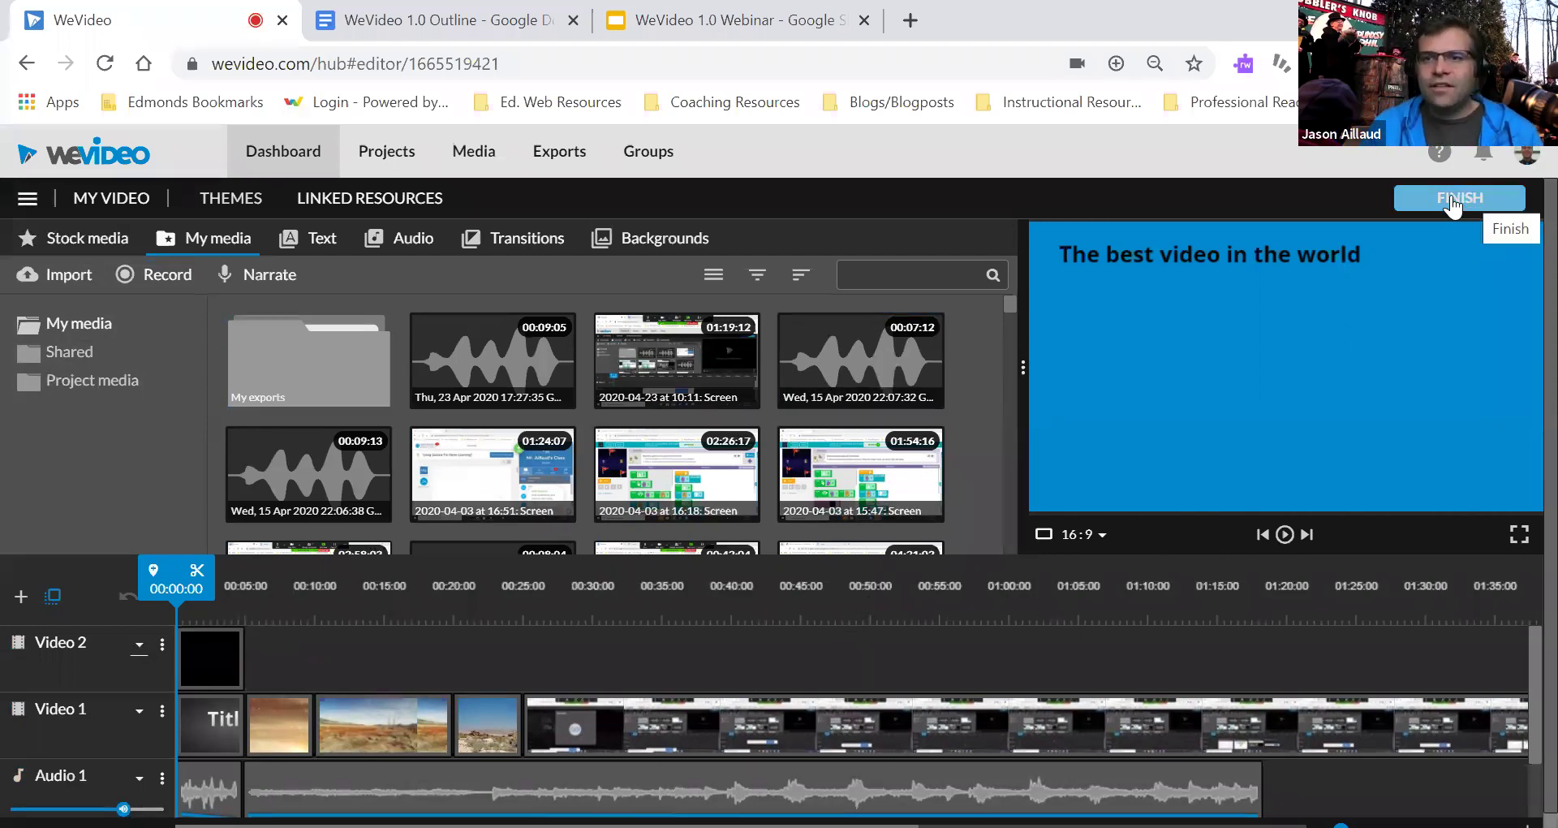
- Finish the project and set the export title to Amazing Desert Video
click(1450, 201)
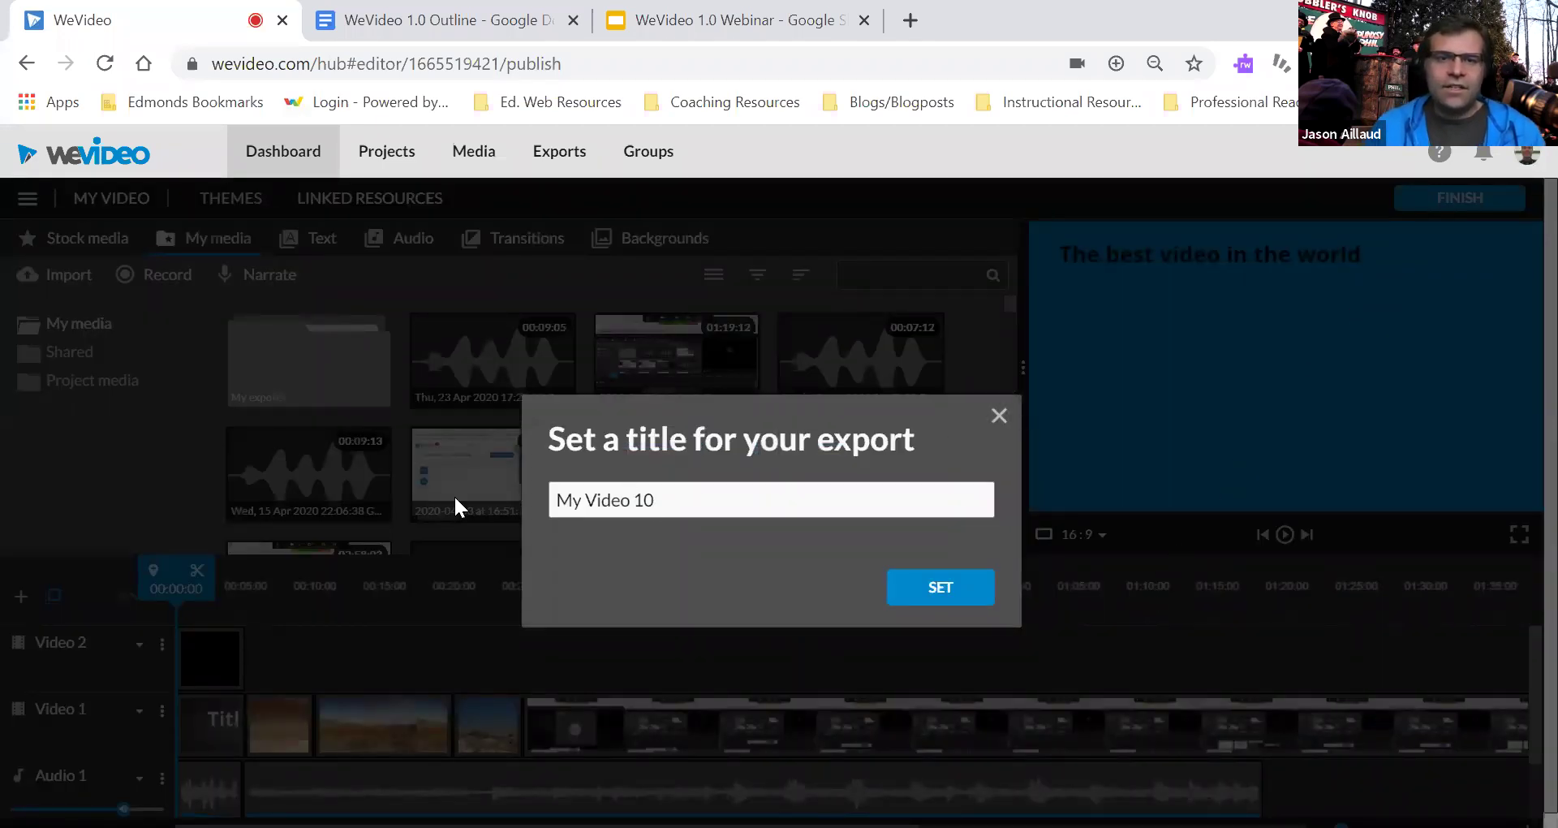
key(Tab)
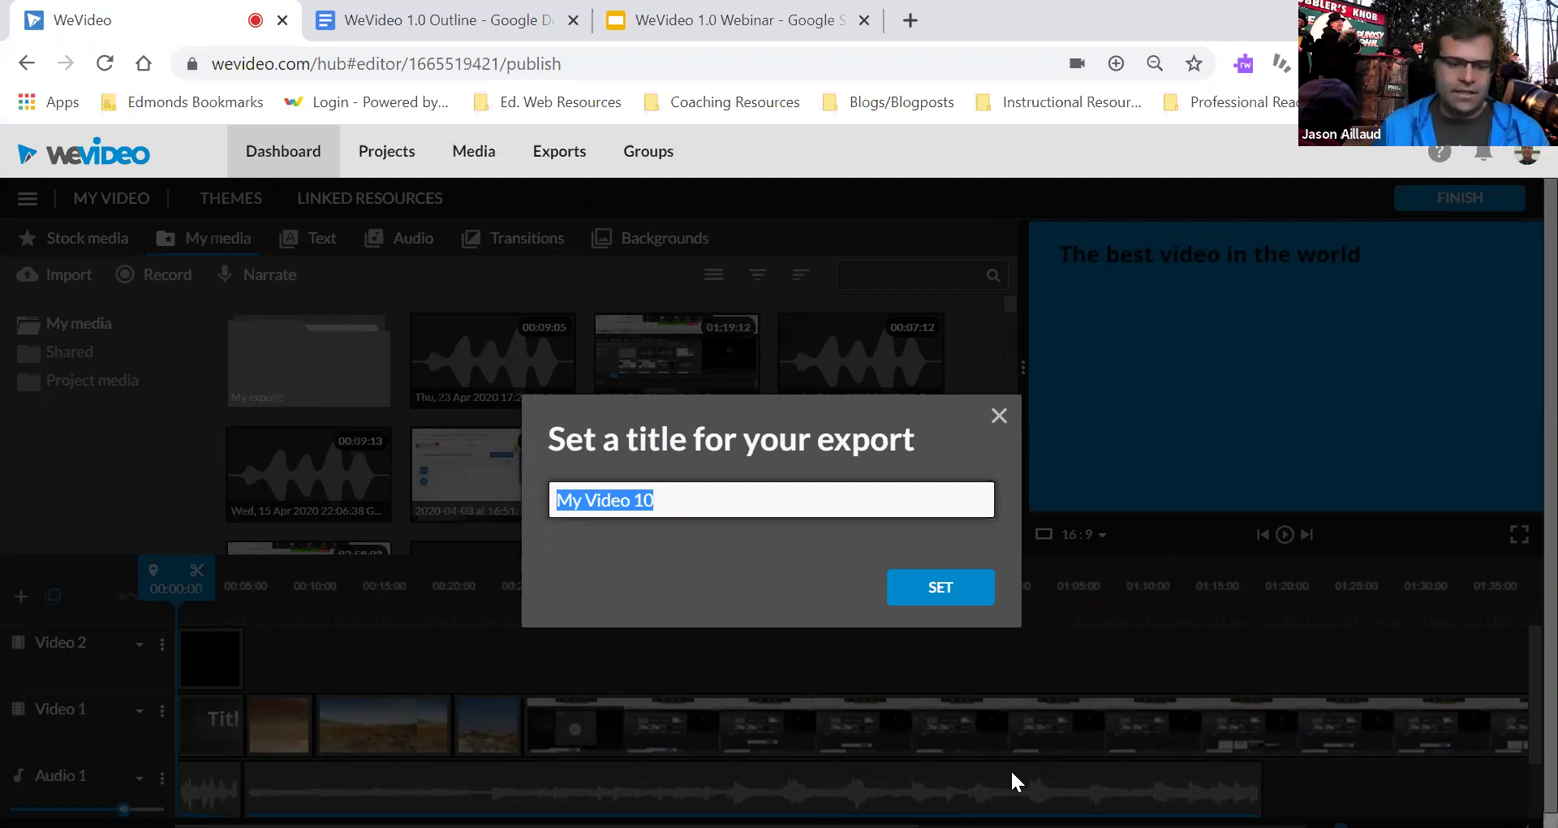
text(Amazin)
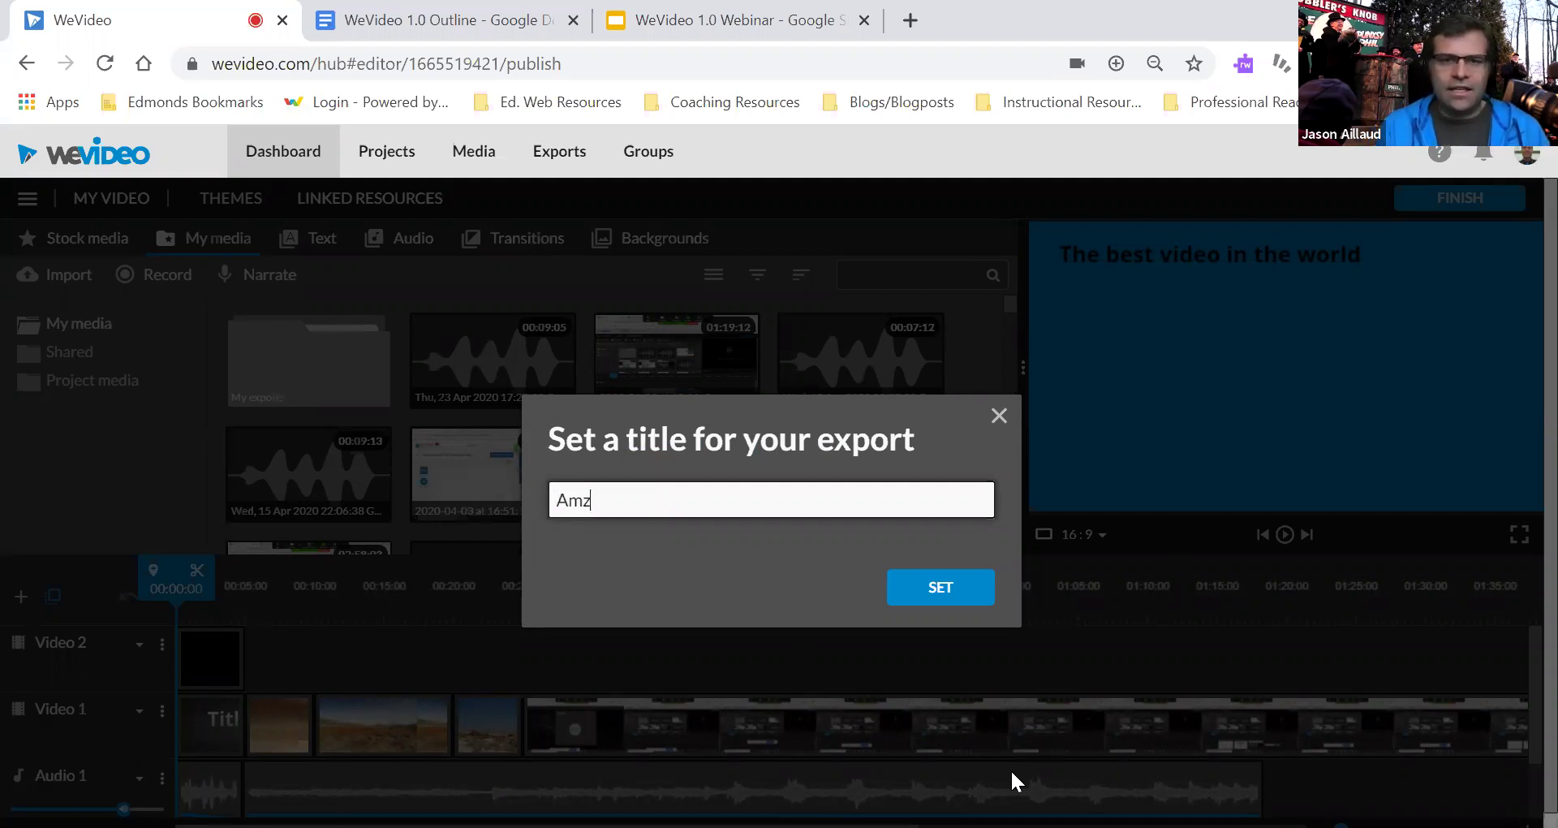
text(g Desert Video)
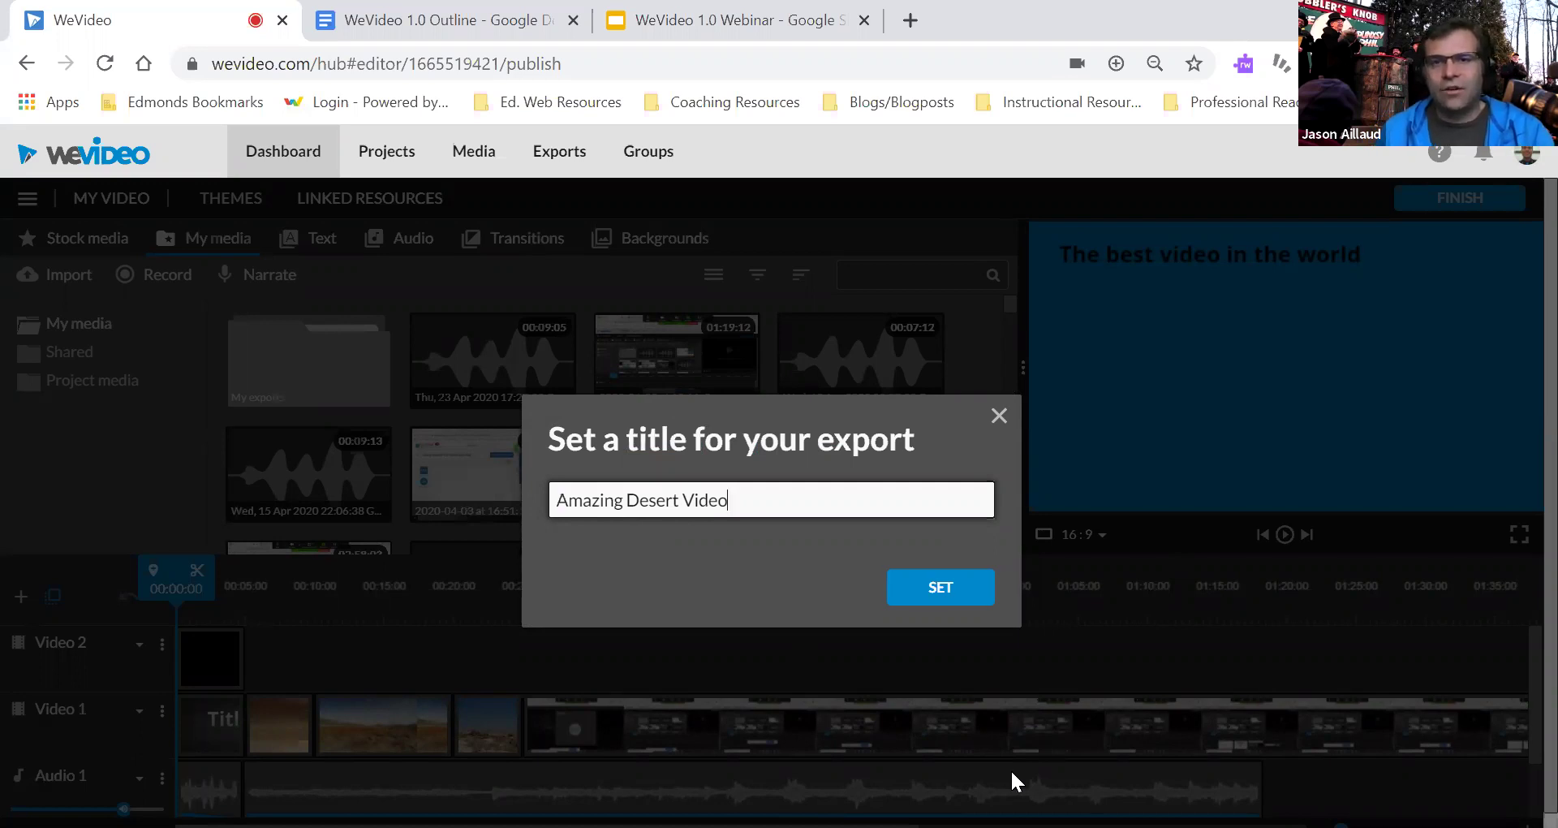
click(937, 599)
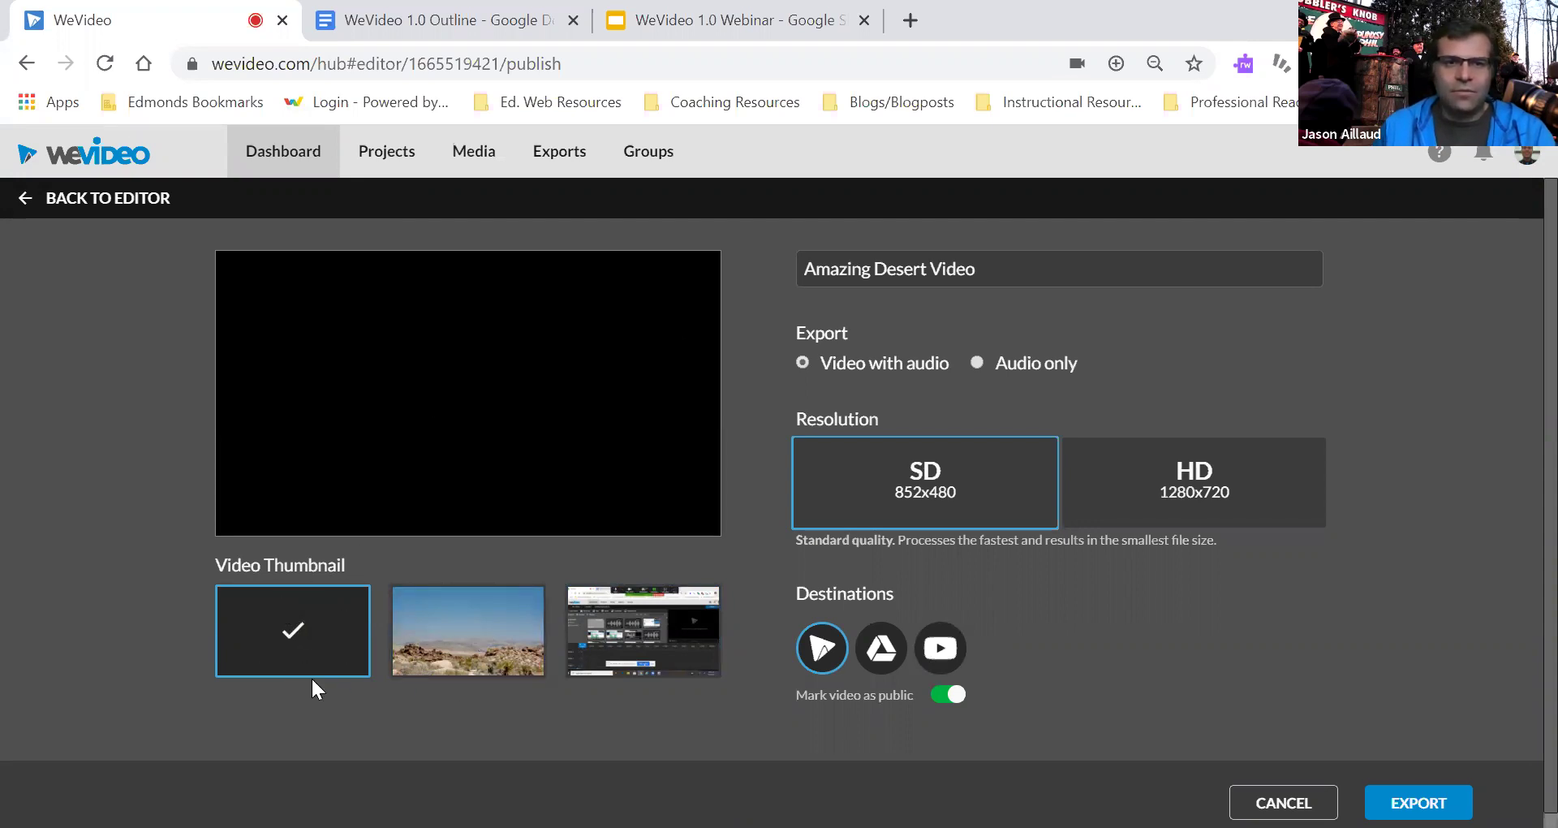
- Export the video with the desert landscape thumbnail and Google Drive as a destination, and return to the editor
click(468, 631)
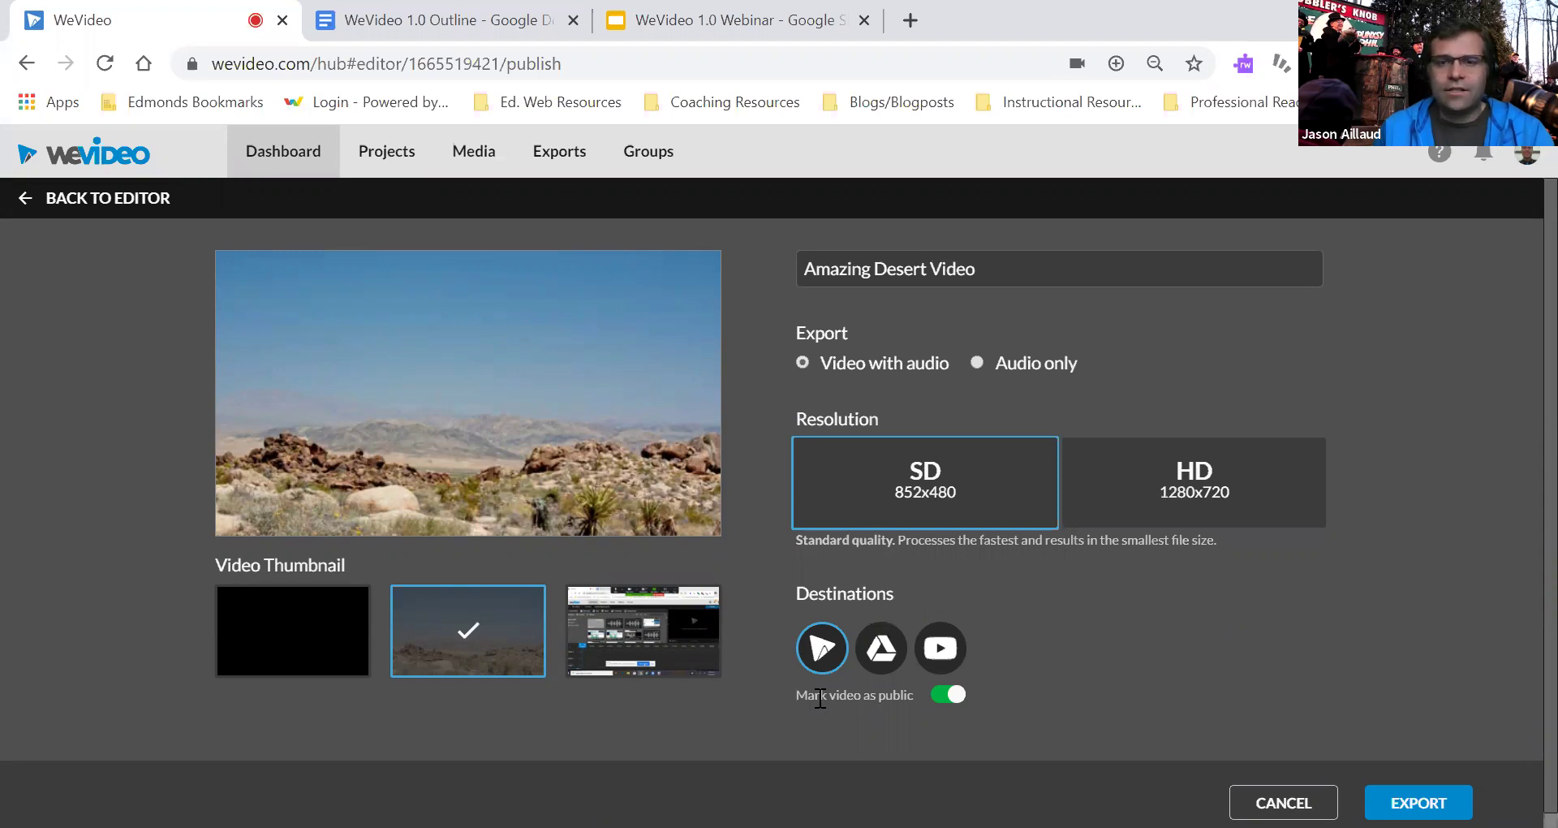
click(881, 650)
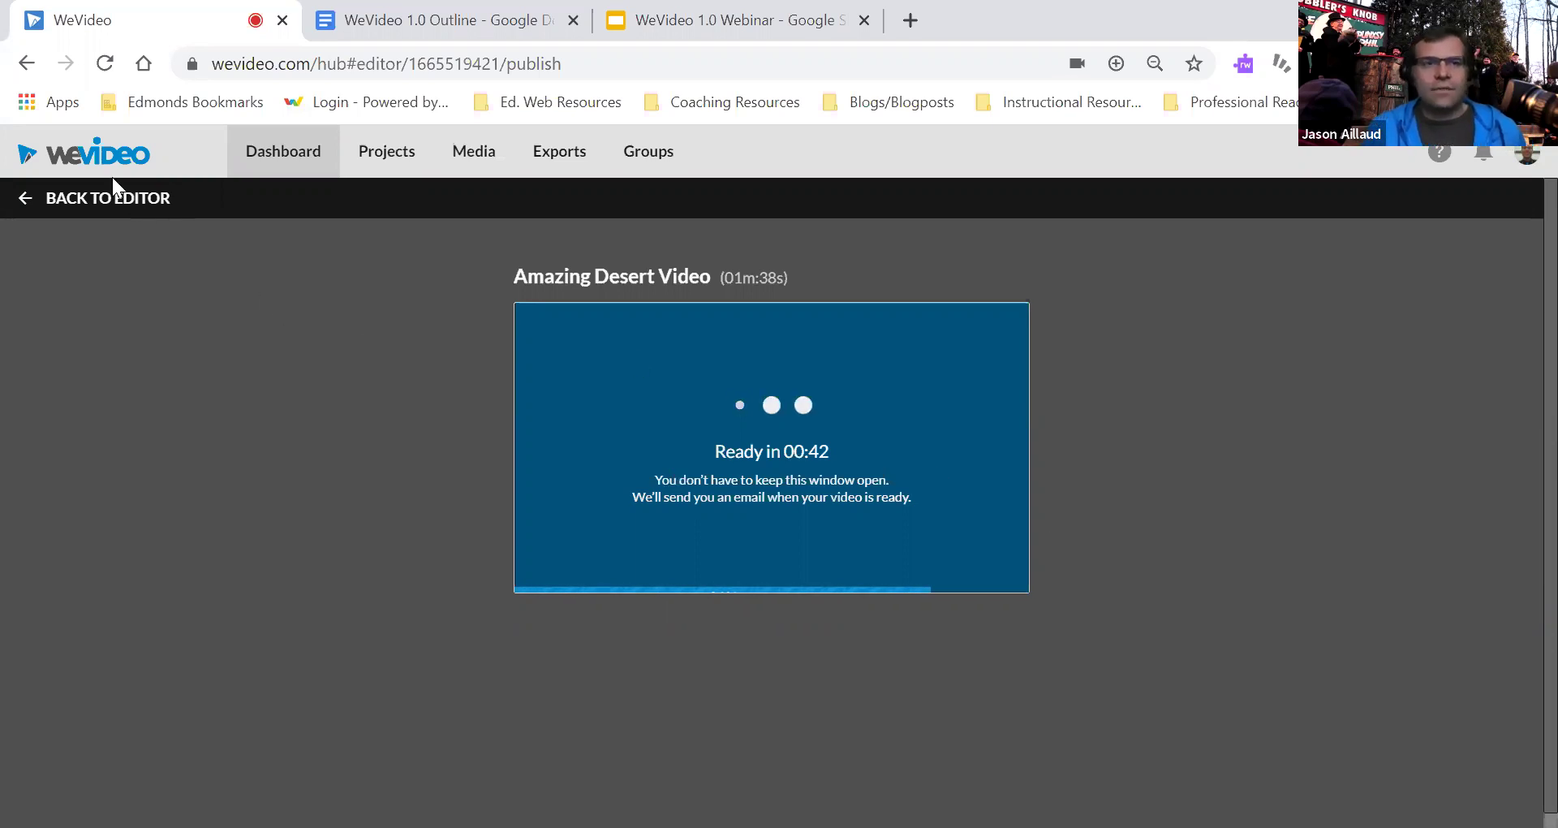
click(30, 212)
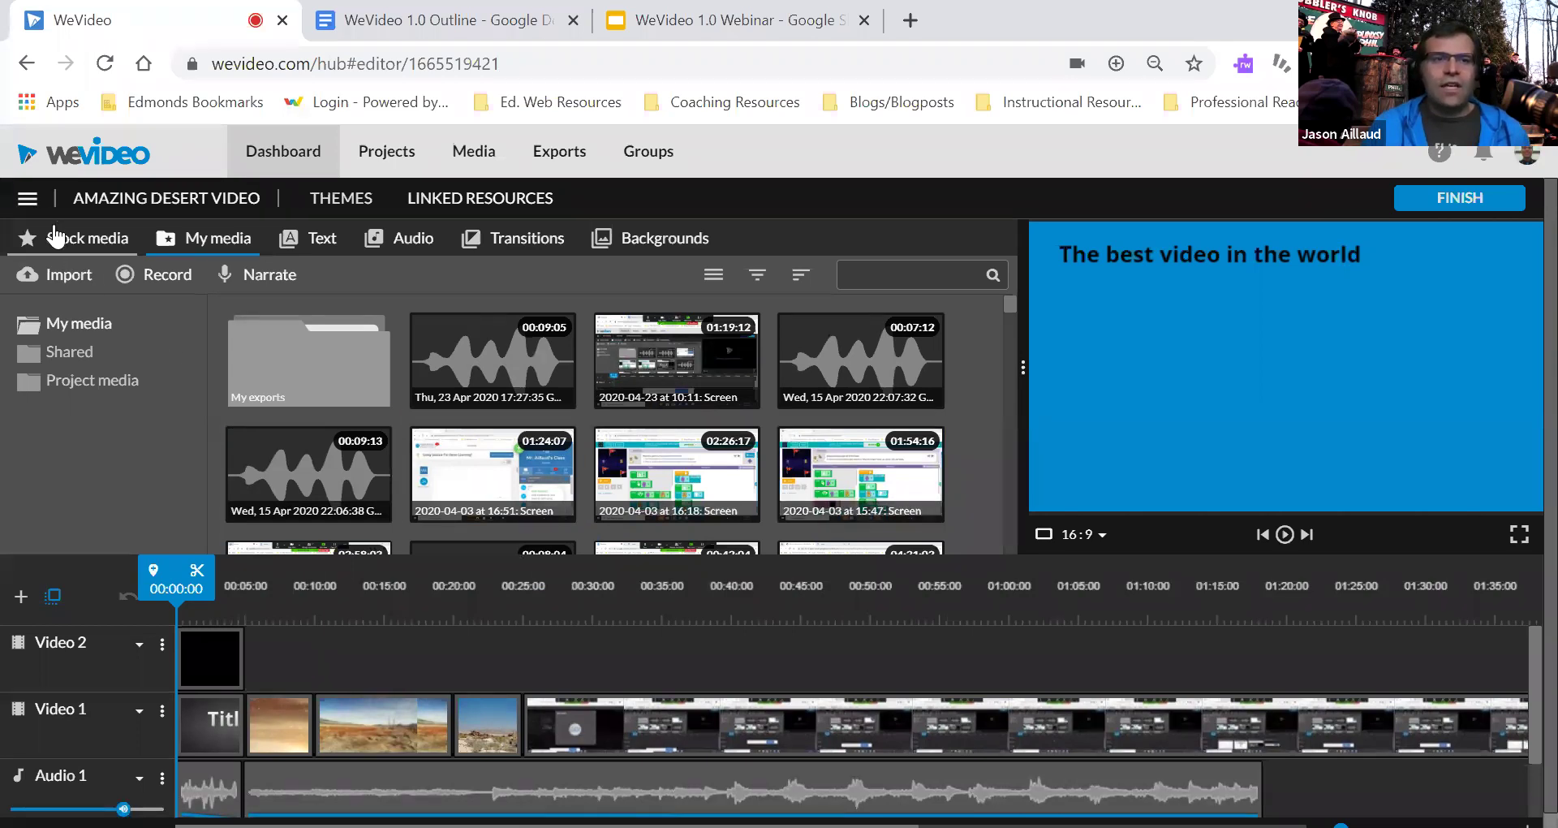
- Examine the project's version history option and the Import media sources, including Google Drive
click(29, 201)
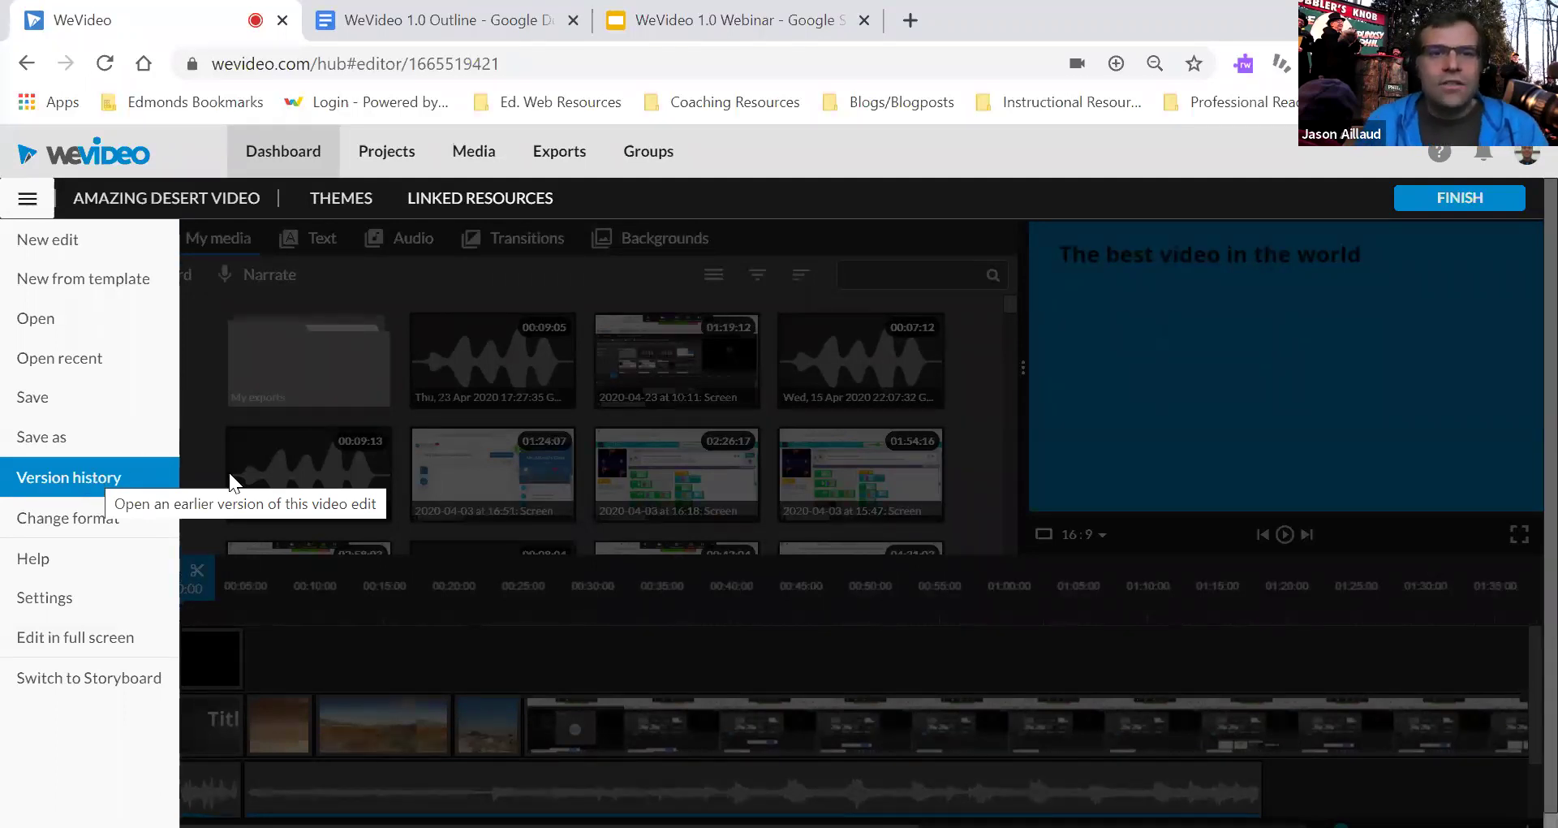
click(368, 592)
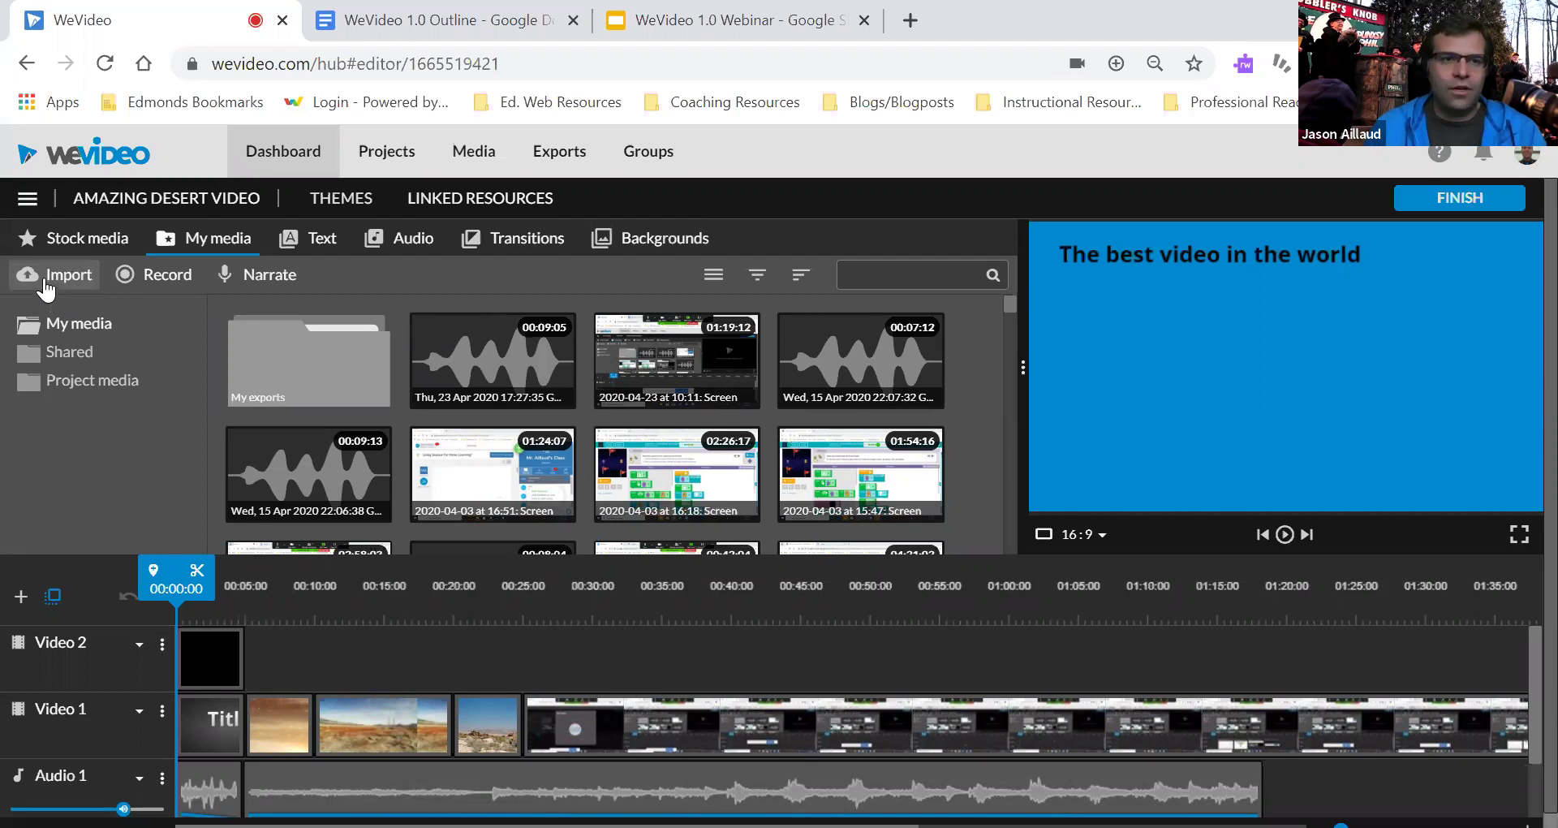
click(46, 282)
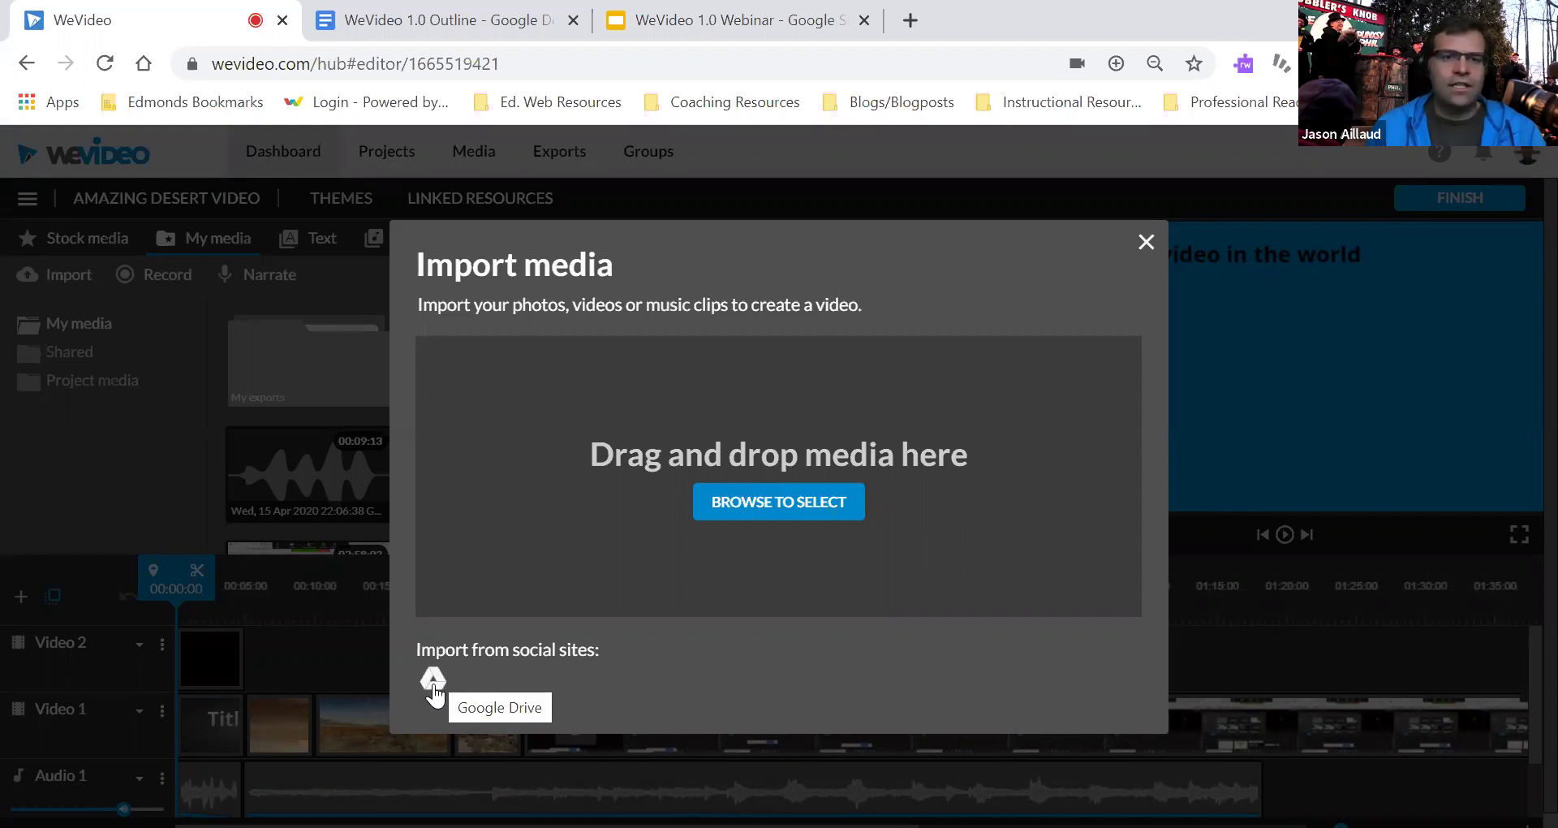
click(1145, 242)
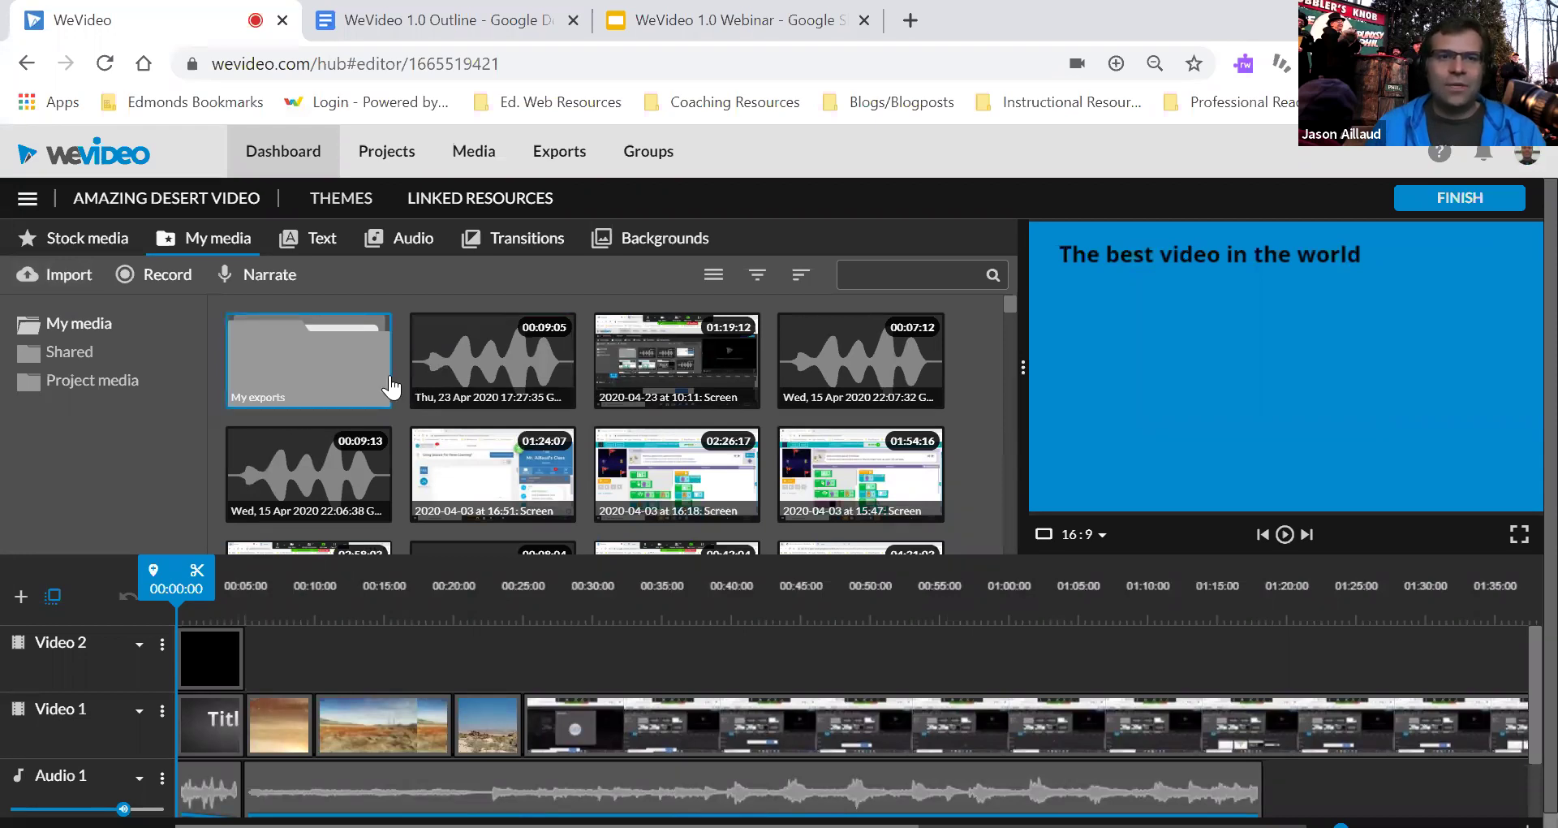
- Try to start a webcam recording and close the recording dialog
click(167, 278)
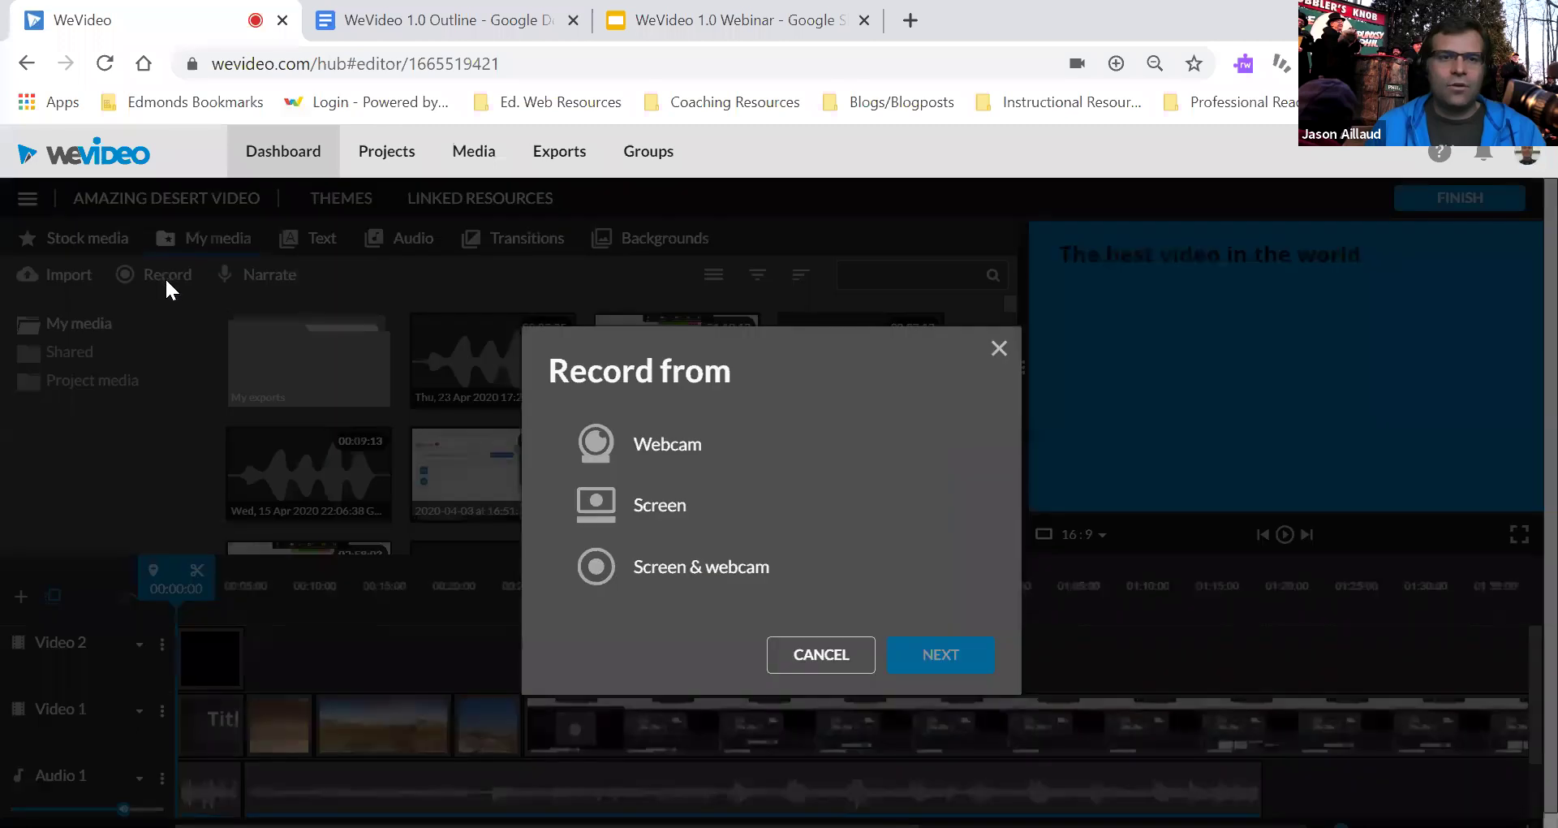
click(626, 461)
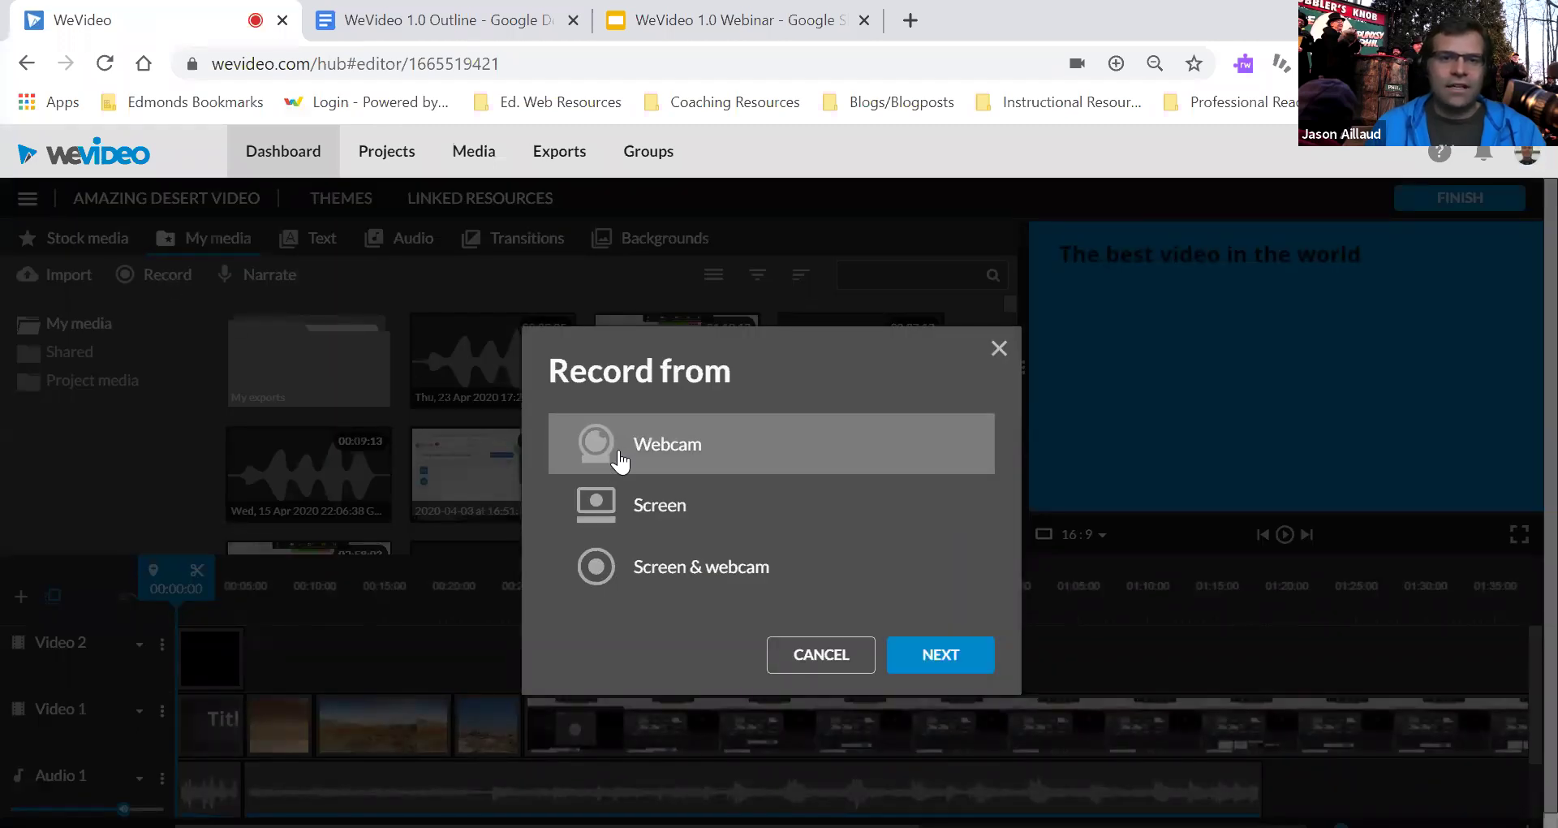
click(972, 654)
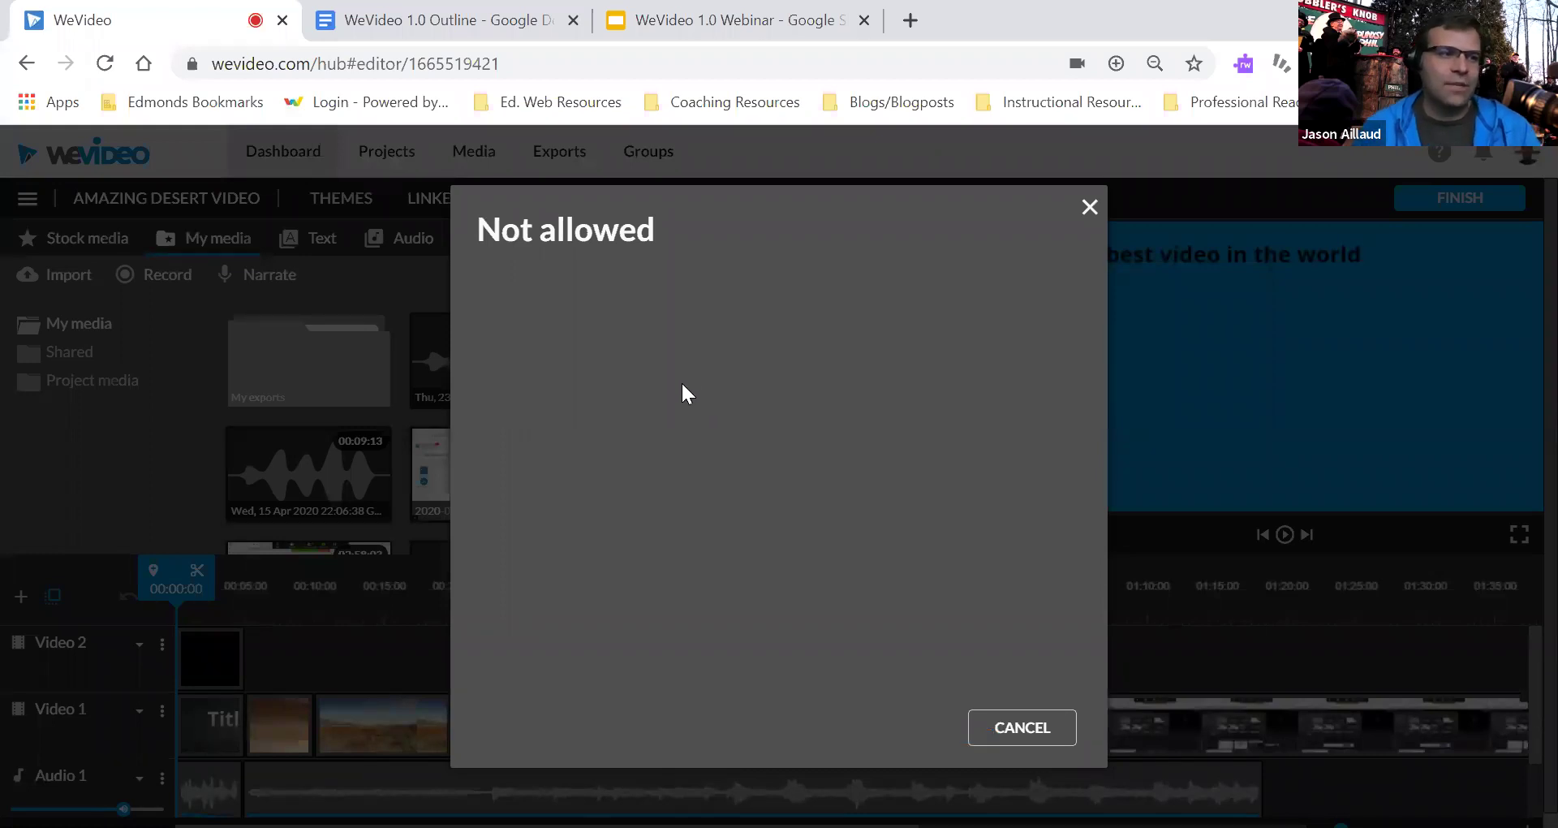
click(1090, 208)
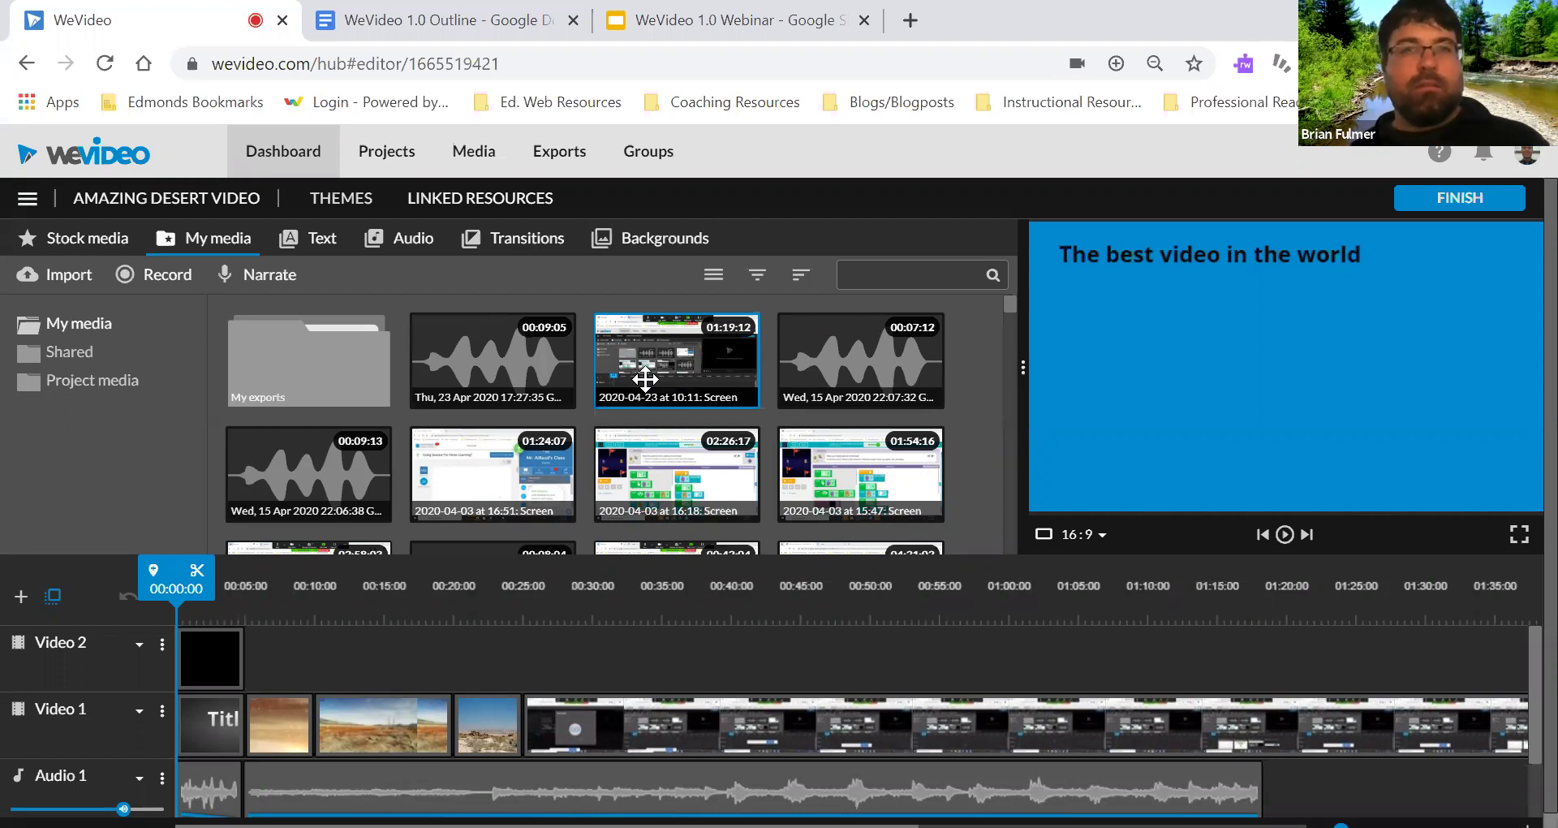
- Examine the timeline's tracks down to Voiceover 1, magnifying the time scale and shrinking it to show the whole project
scroll(1522, 653, down, 1)
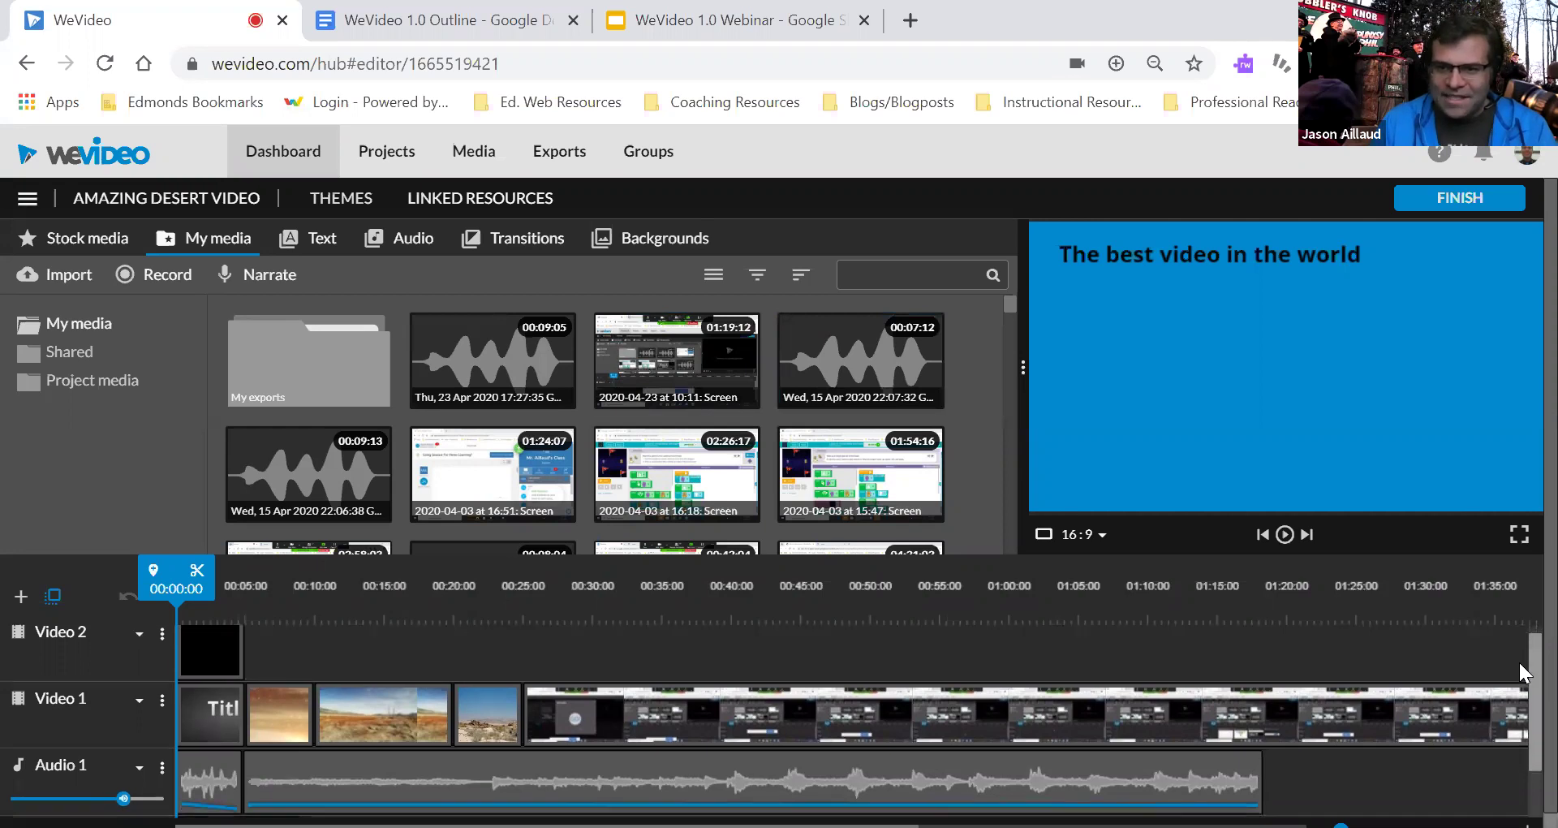
scroll(1521, 672, down, 3)
scroll(1524, 727, down, 1)
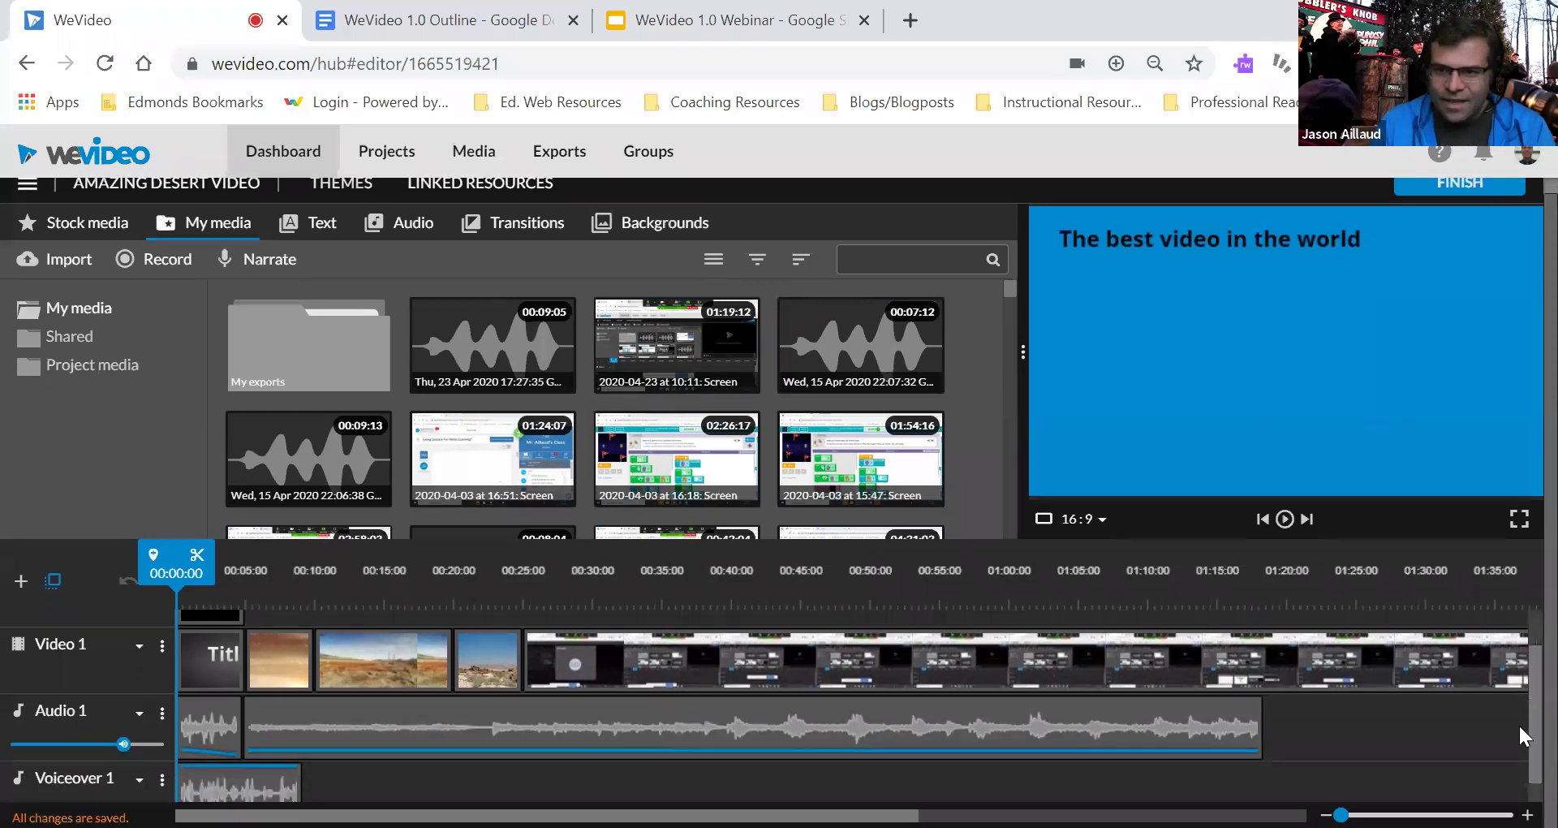
scroll(1520, 747, down, 1)
scroll(1520, 762, down, 1)
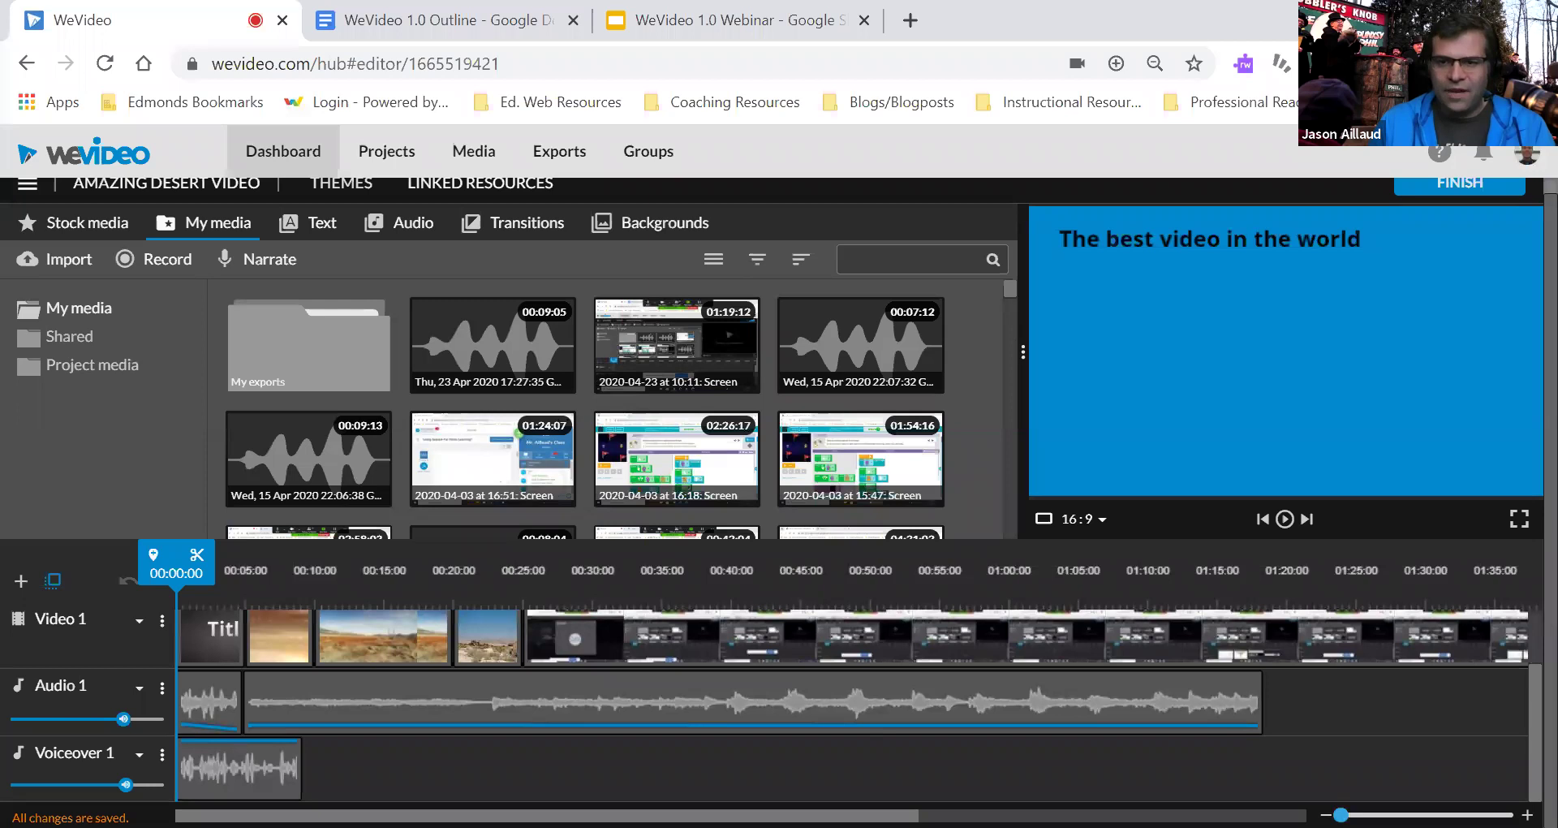
drag(1340, 815, 1407, 814)
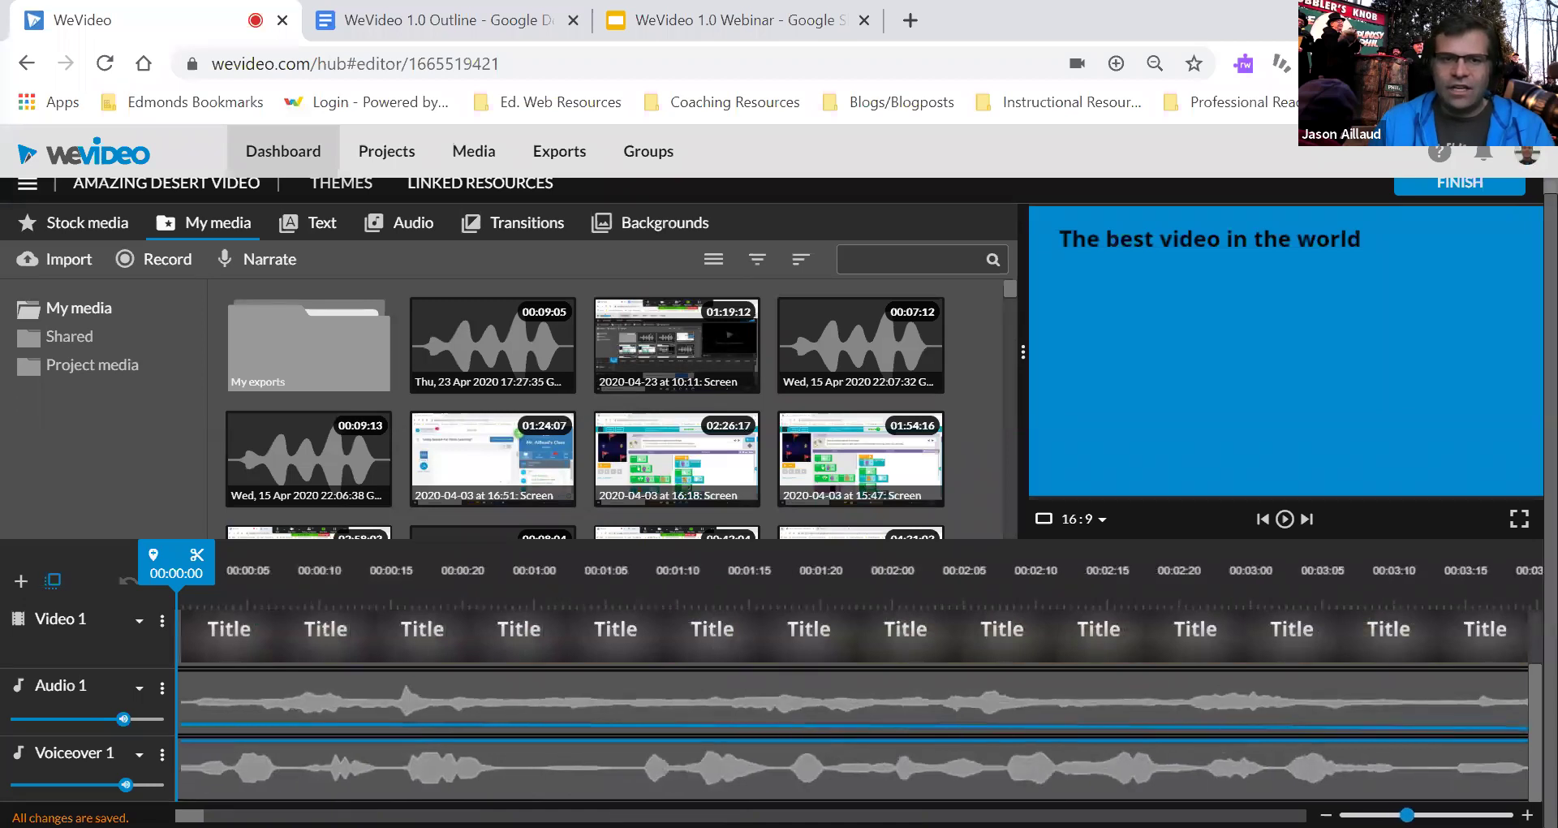
drag(1407, 814, 1341, 814)
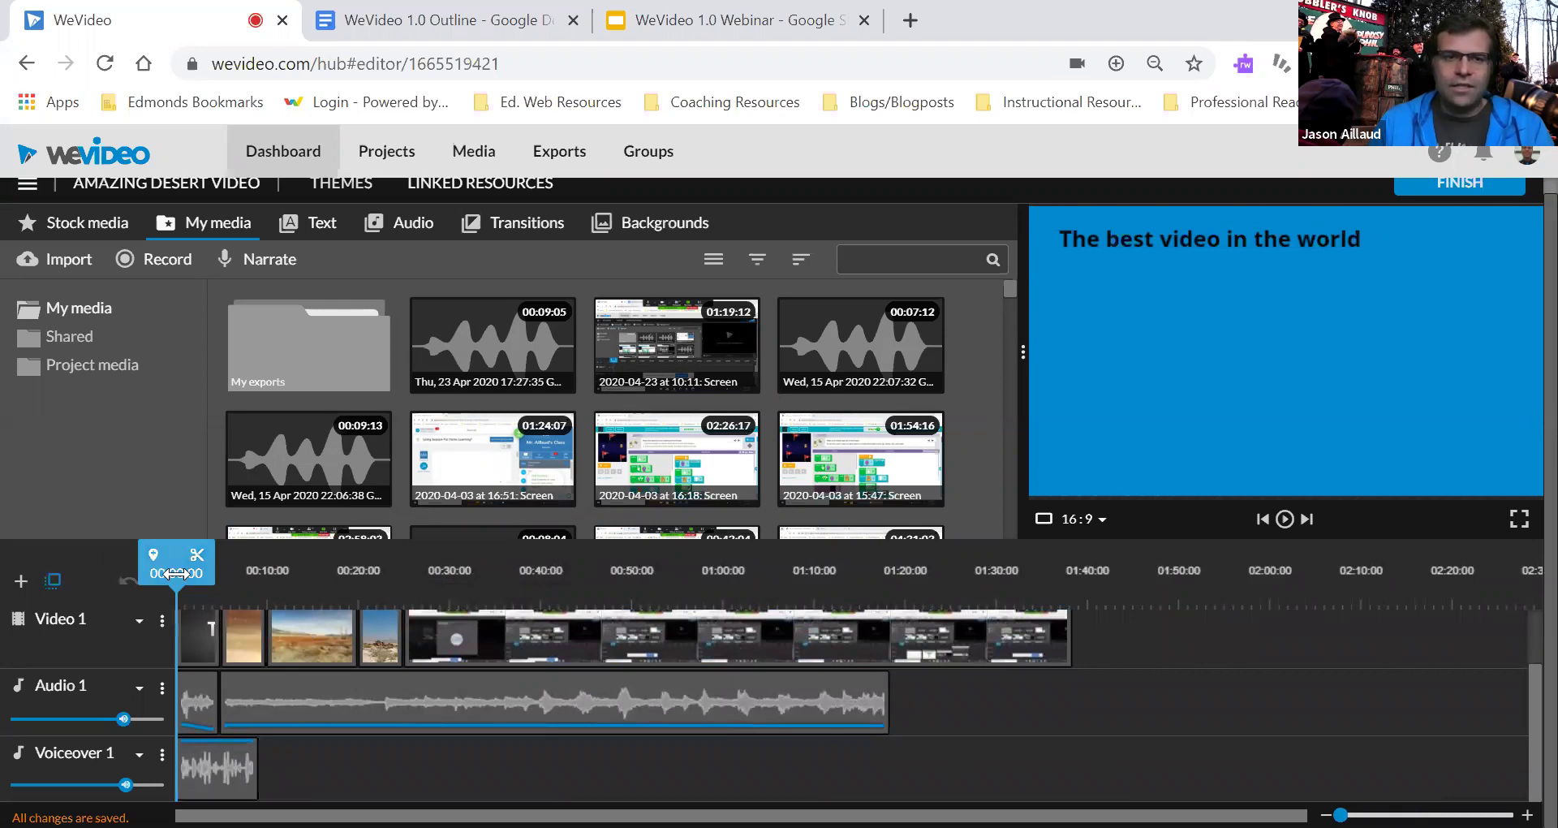
- Move the playhead to 01:19:23 to view the timeline around it at a closer zoom, and return it to the start
drag(168, 573, 898, 601)
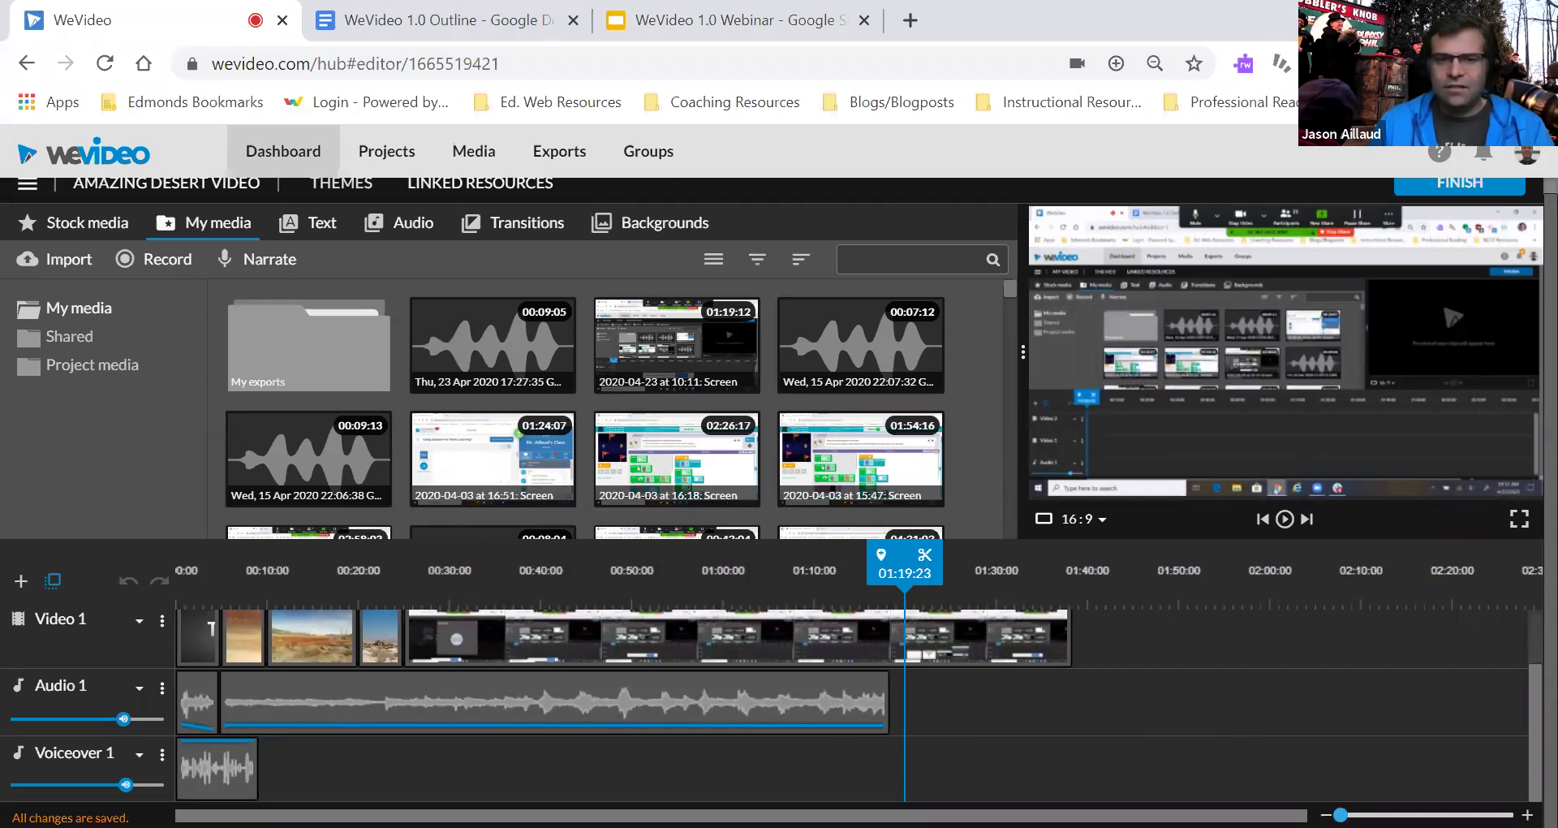
drag(1341, 815, 1342, 815)
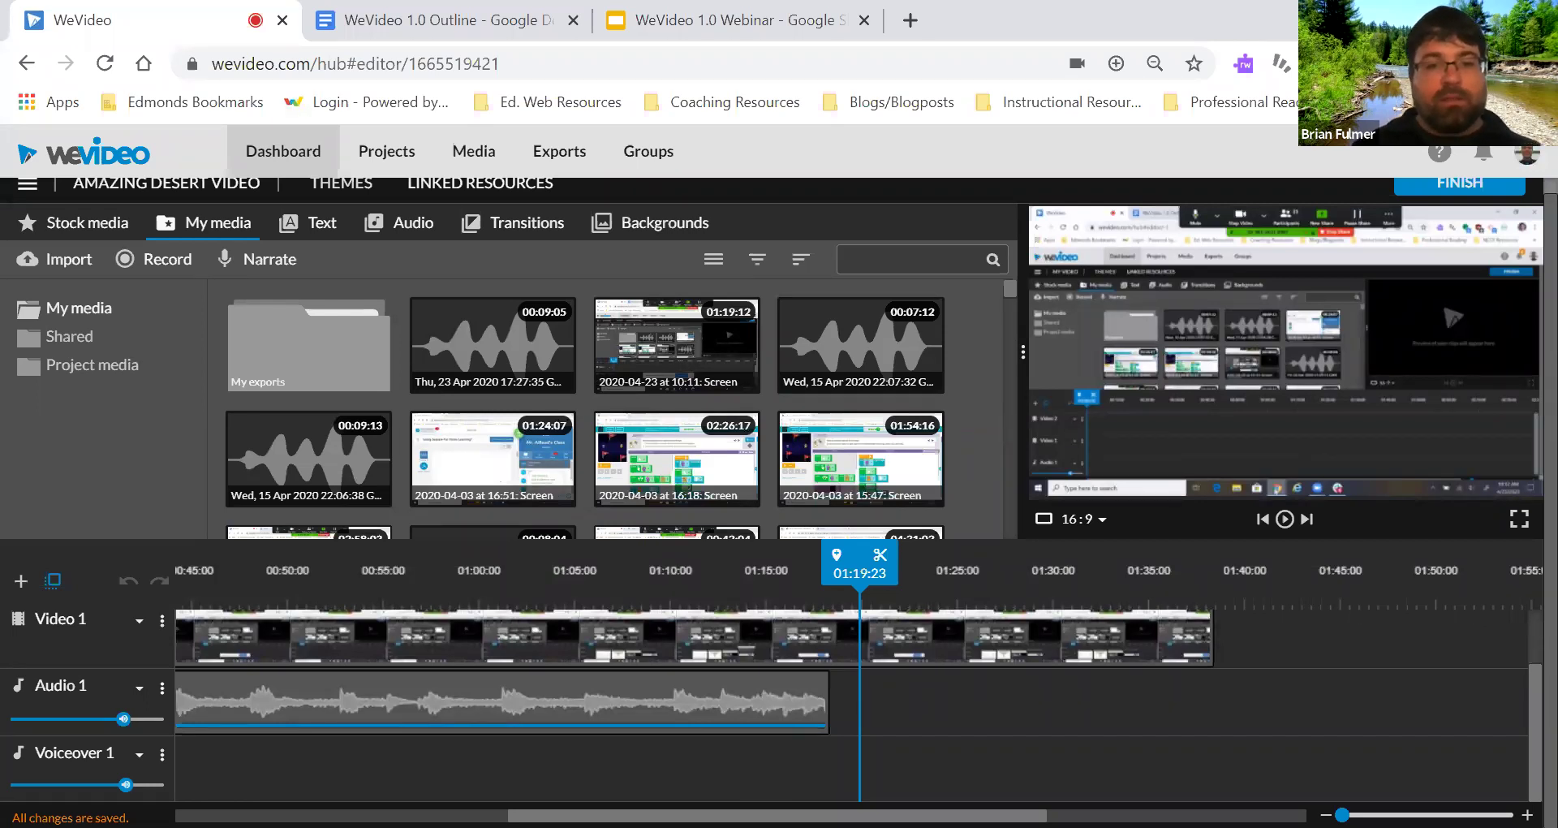
drag(826, 815, 878, 685)
drag(726, 573, 51, 539)
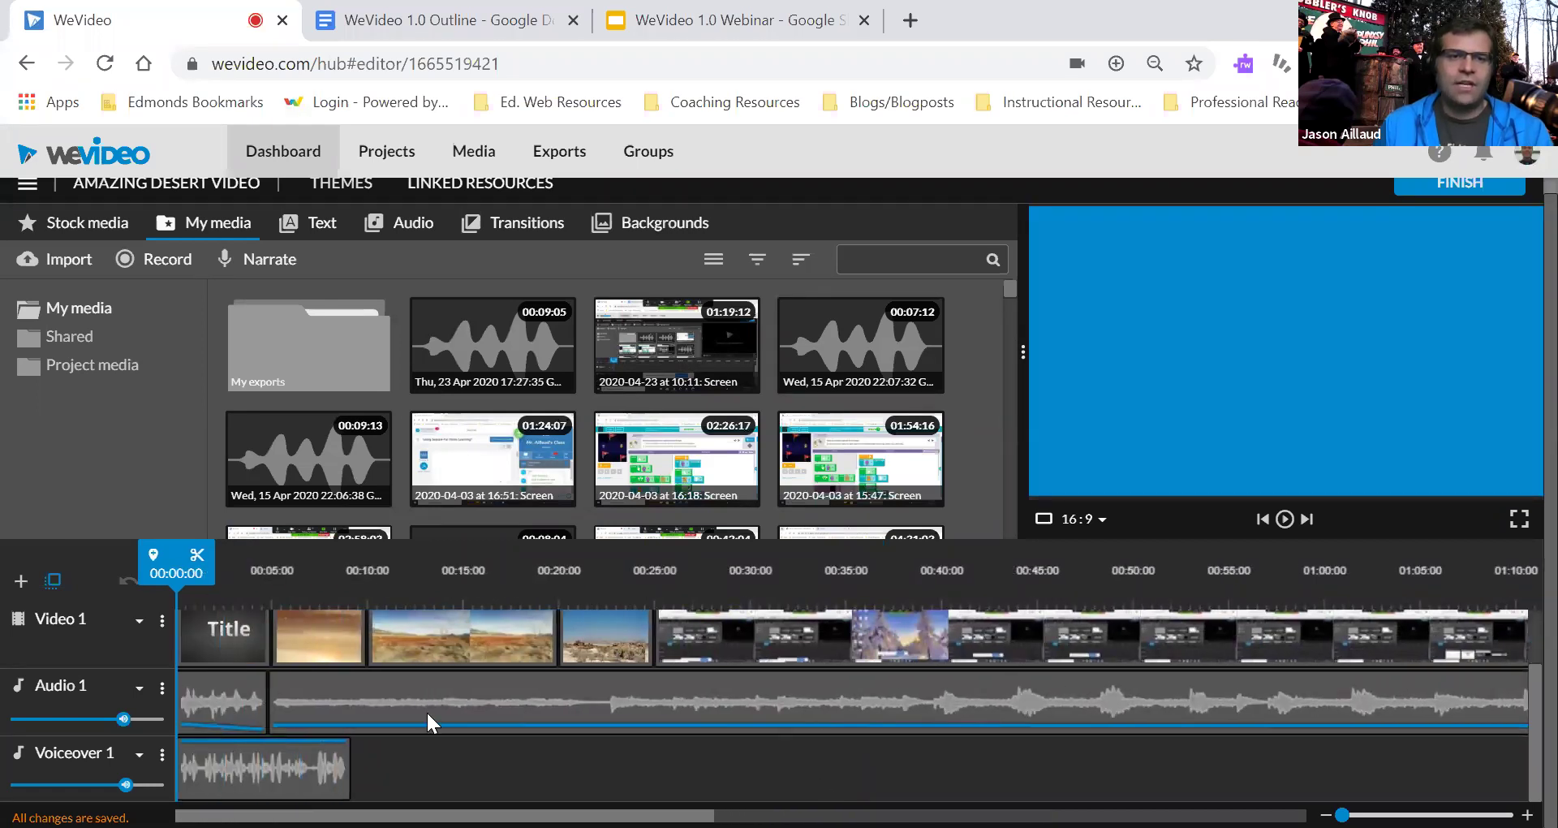
scroll(427, 709, up, 1)
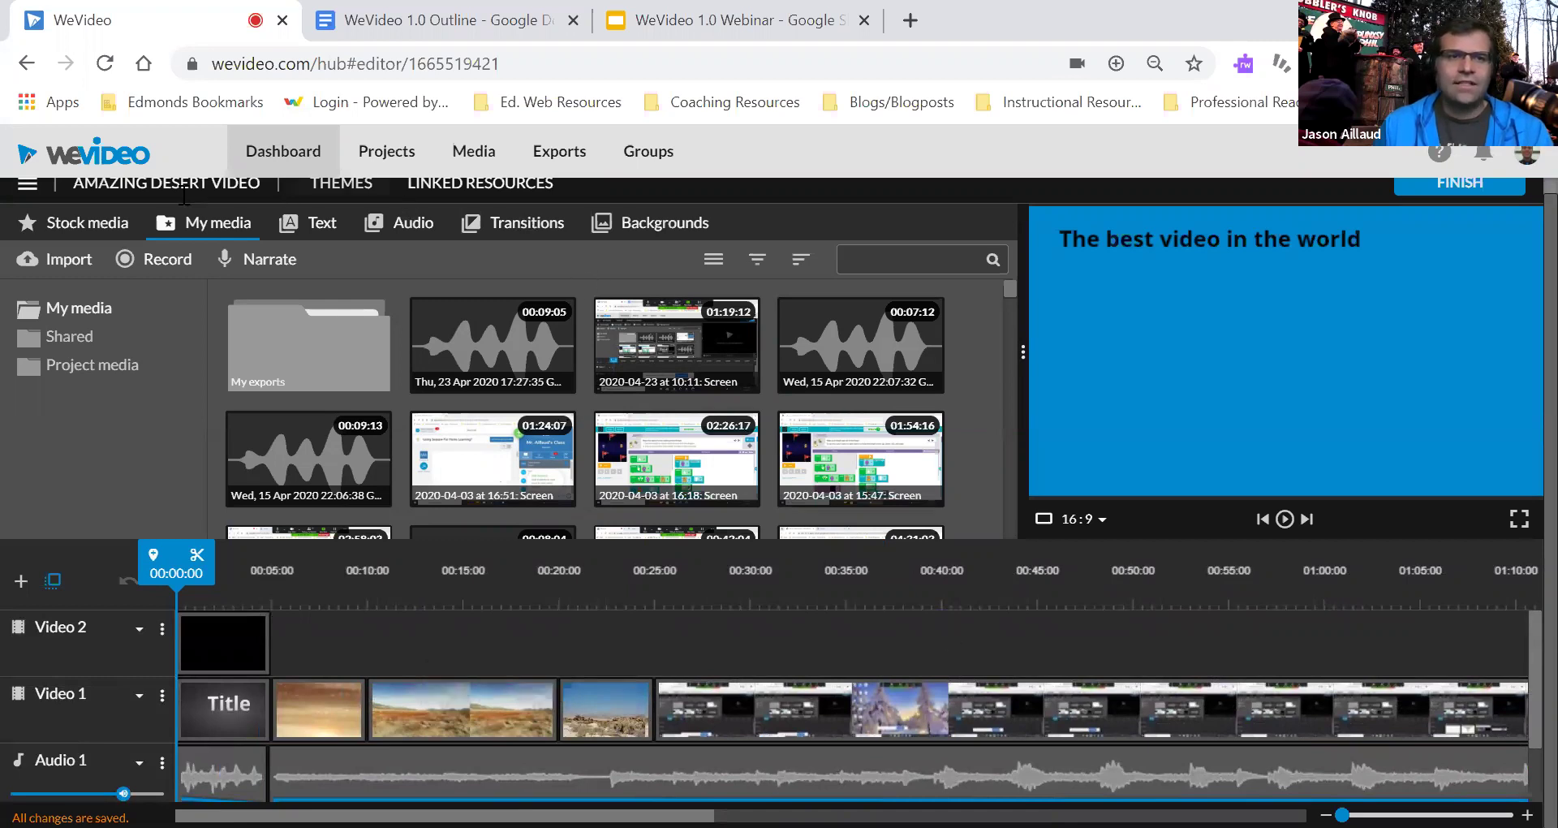
- Search the stock library for Australia across all media types
click(101, 231)
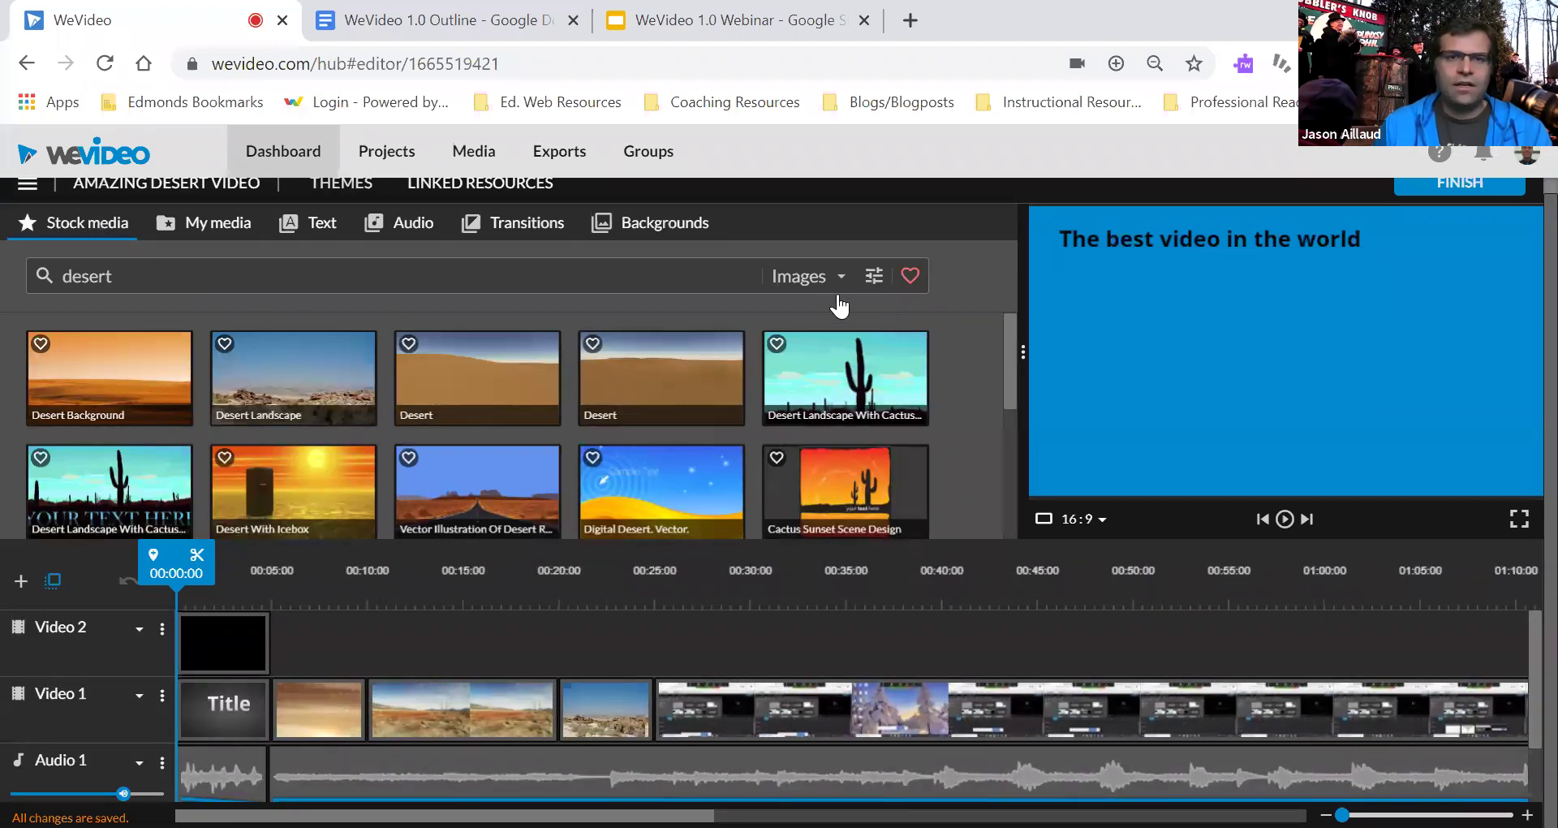
click(845, 280)
click(787, 318)
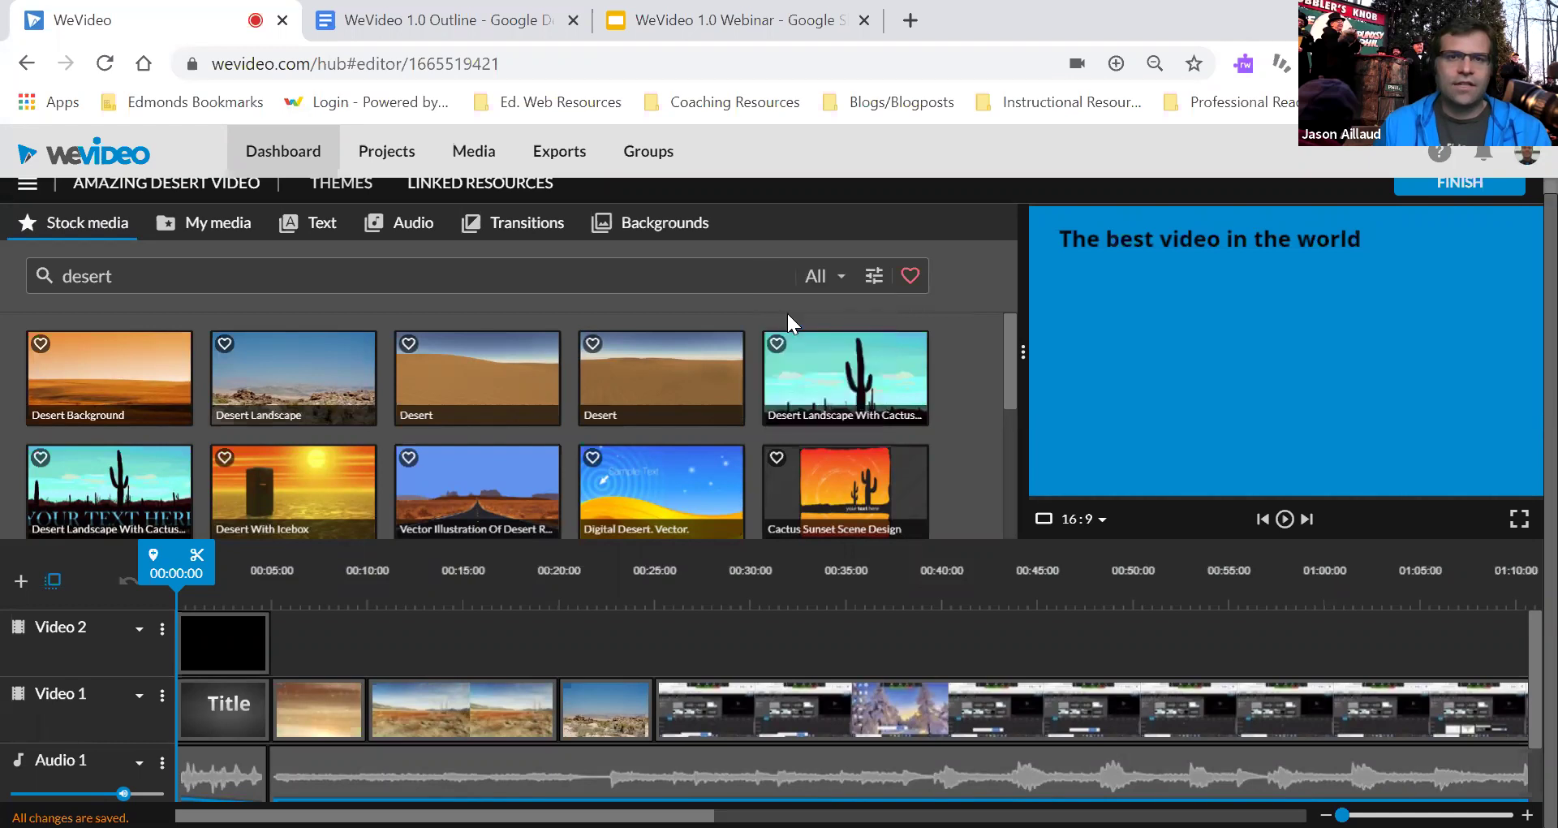
drag(152, 274, 56, 265)
text(Australia)
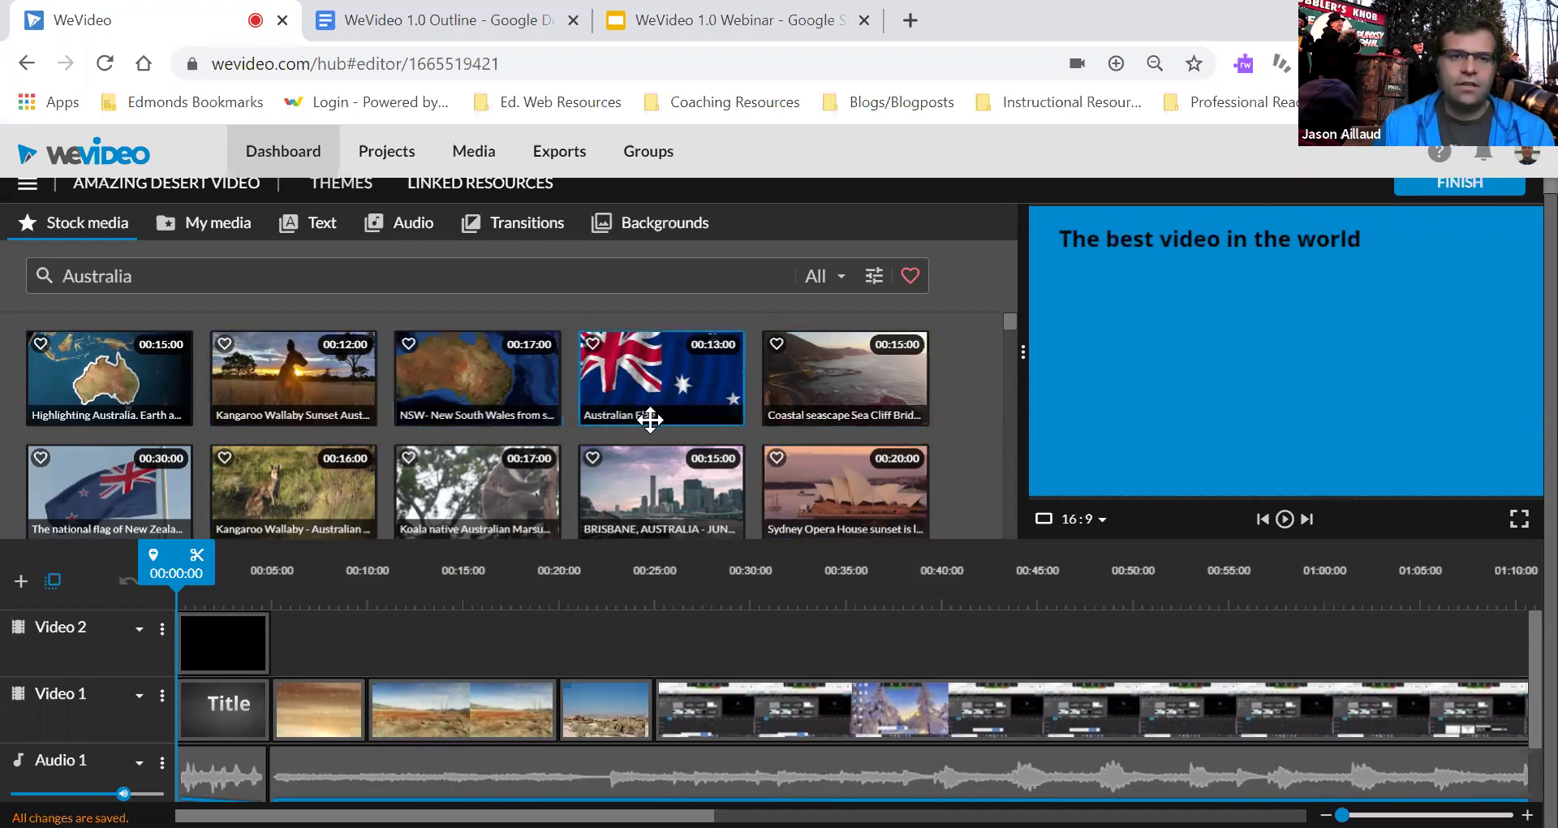
- Insert the Kangaroo Wallaby Sunset stock clip on Video 1 at 00:10:00, between the golden background clip and the first desert clip
scroll(617, 410, down, 1)
scroll(617, 410, up, 1)
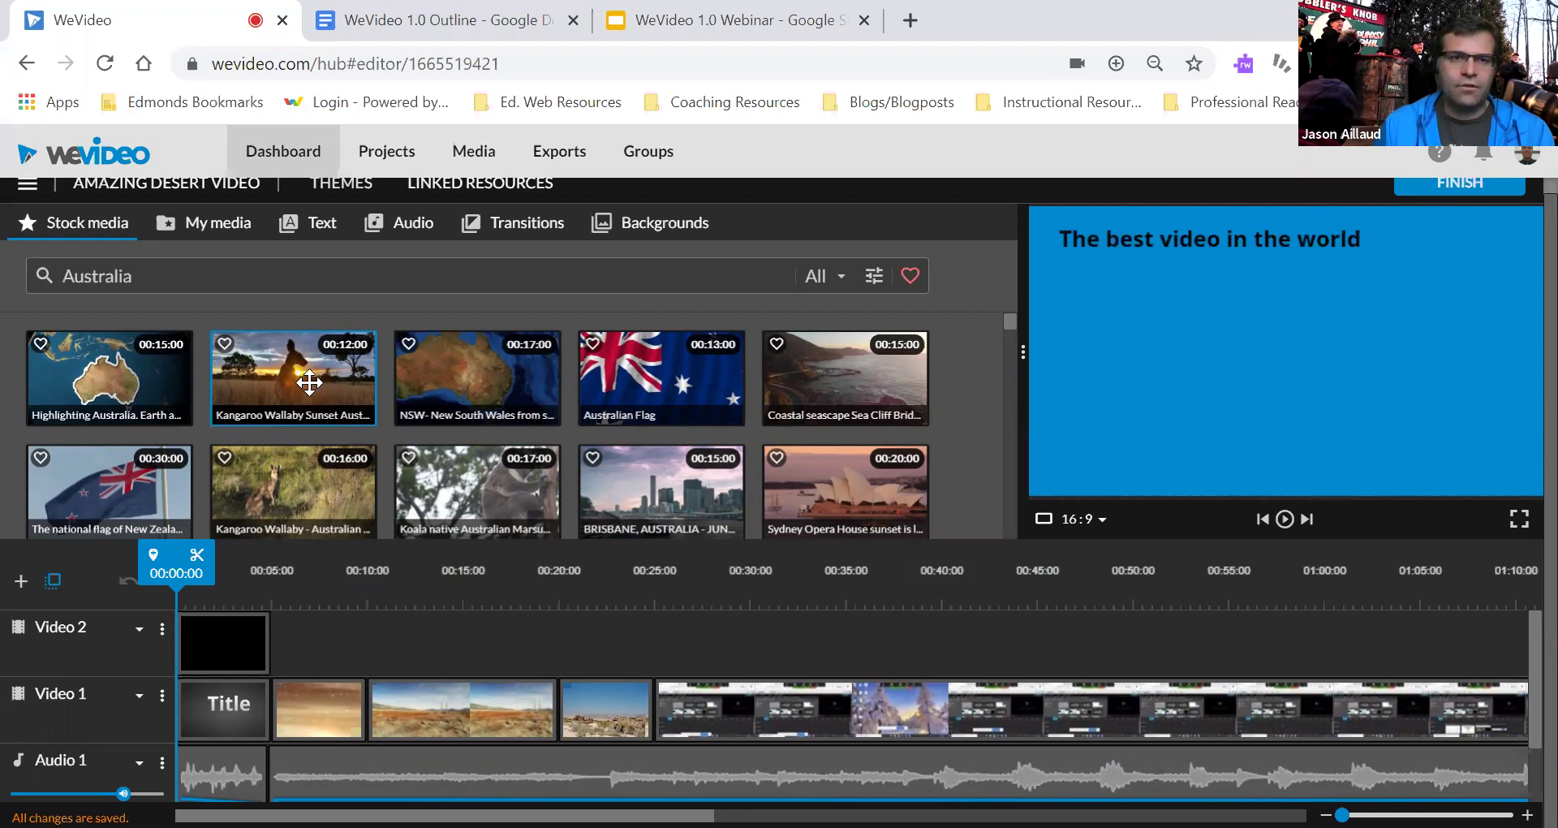
drag(301, 370, 361, 694)
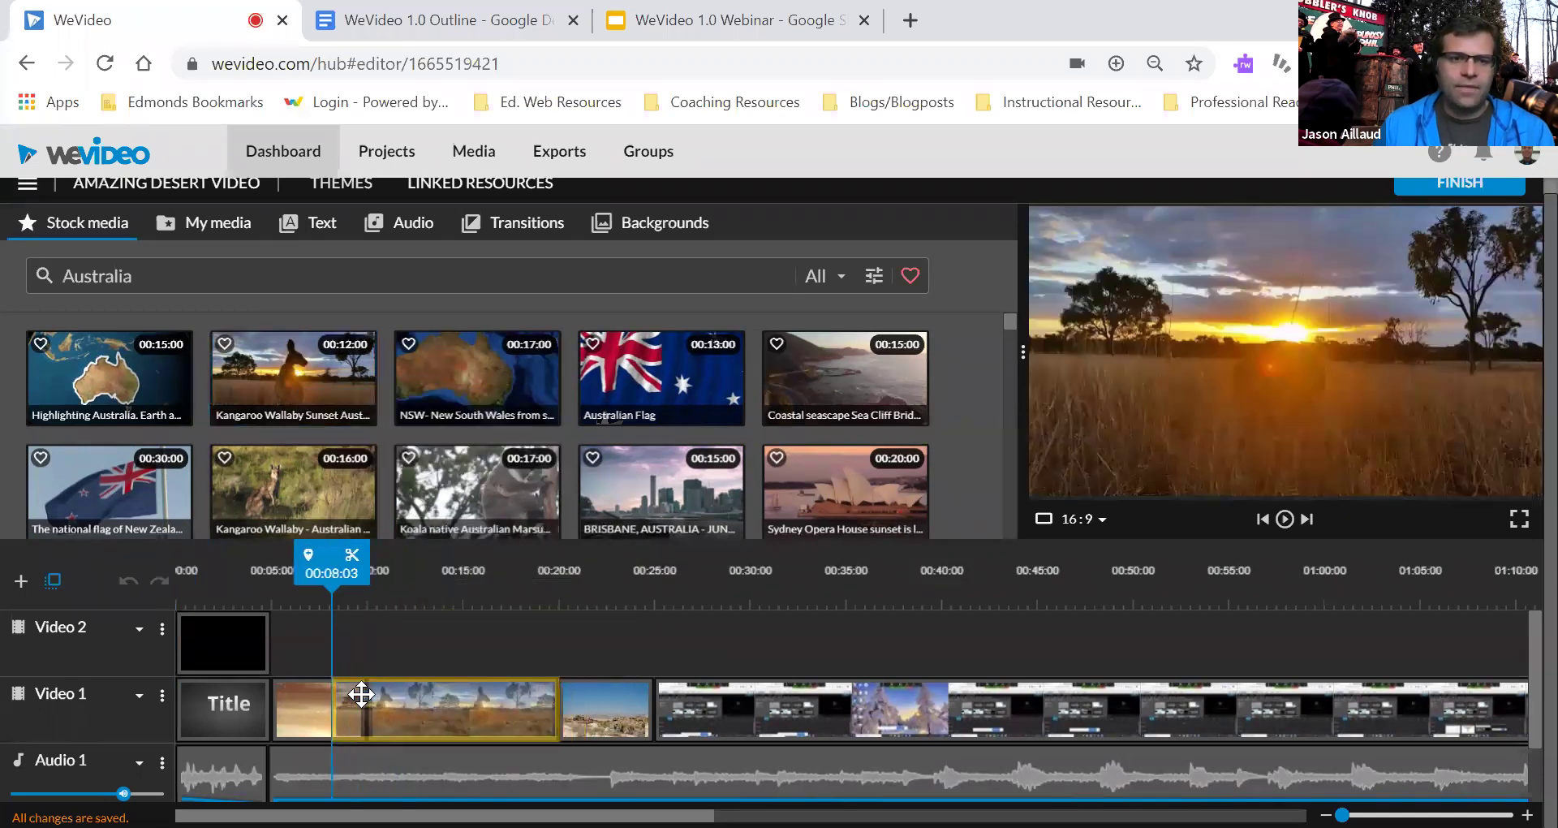
click(408, 741)
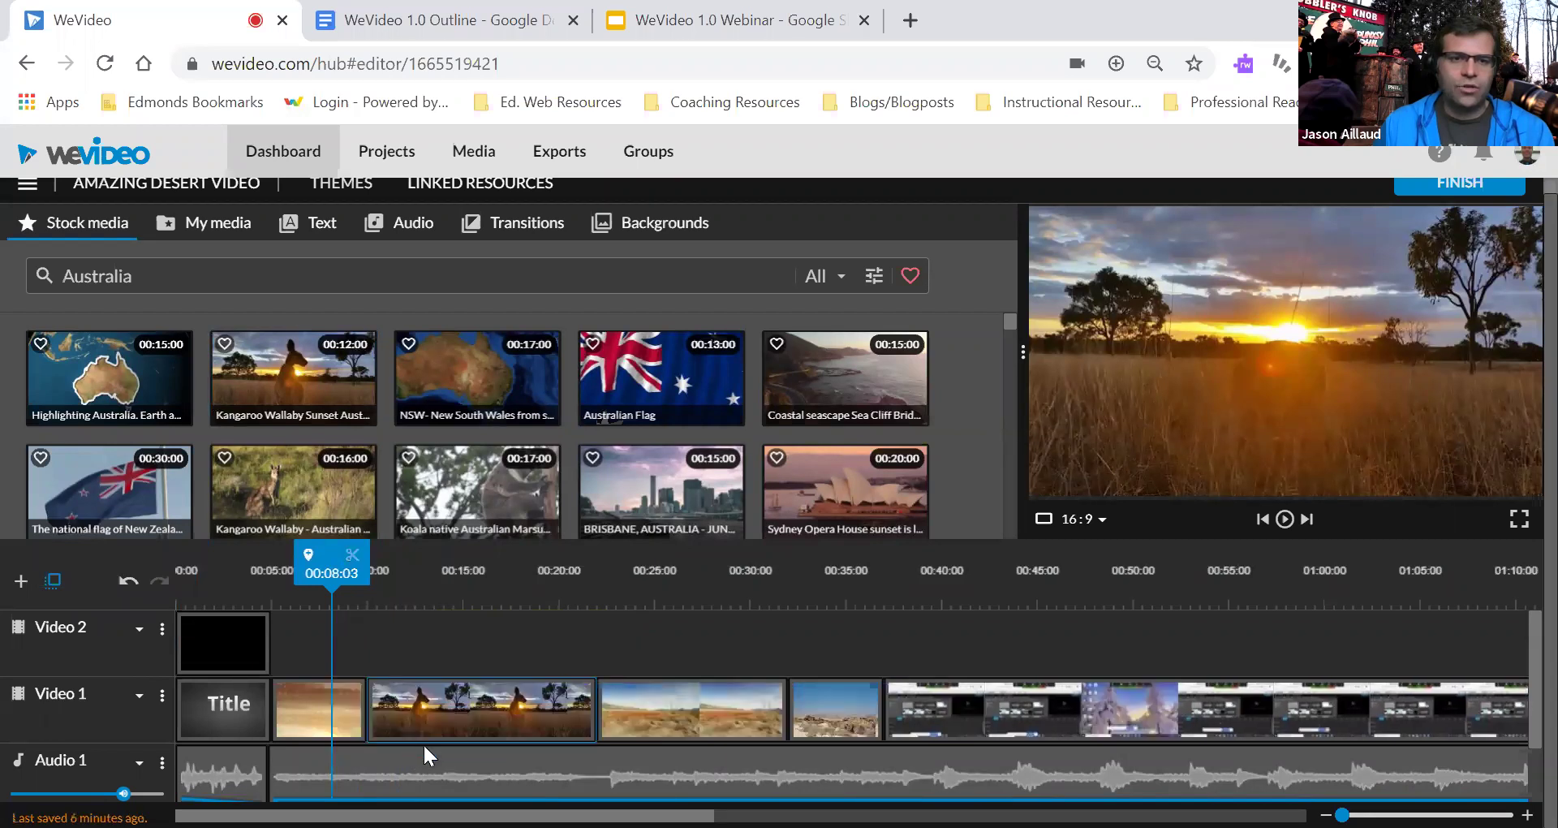
- Play back the inserted kangaroo clip from 00:10:08 and return the playhead to 00:05:22
drag(343, 555, 386, 555)
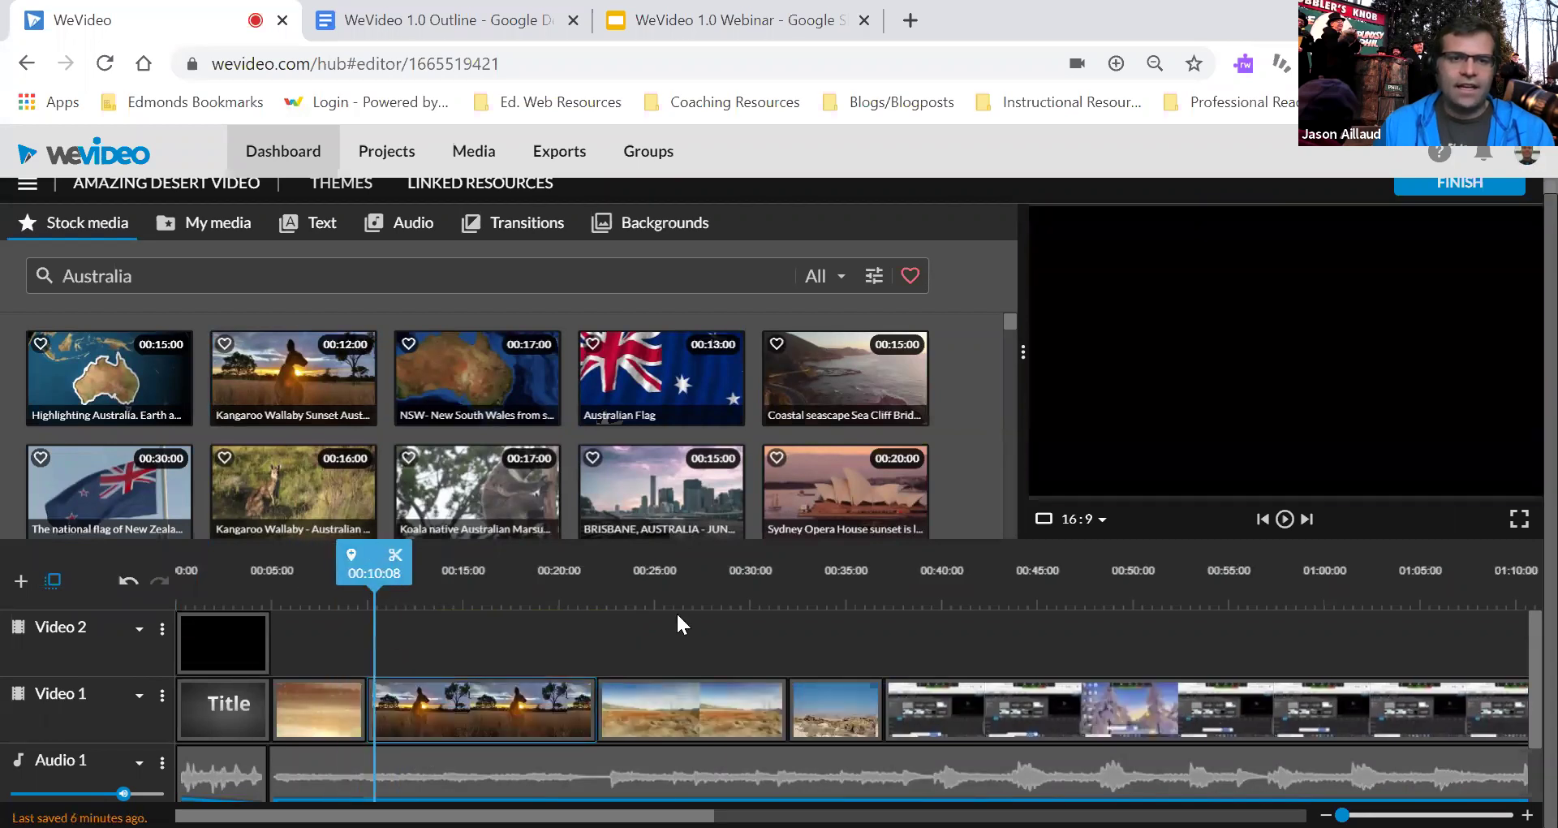
click(1285, 519)
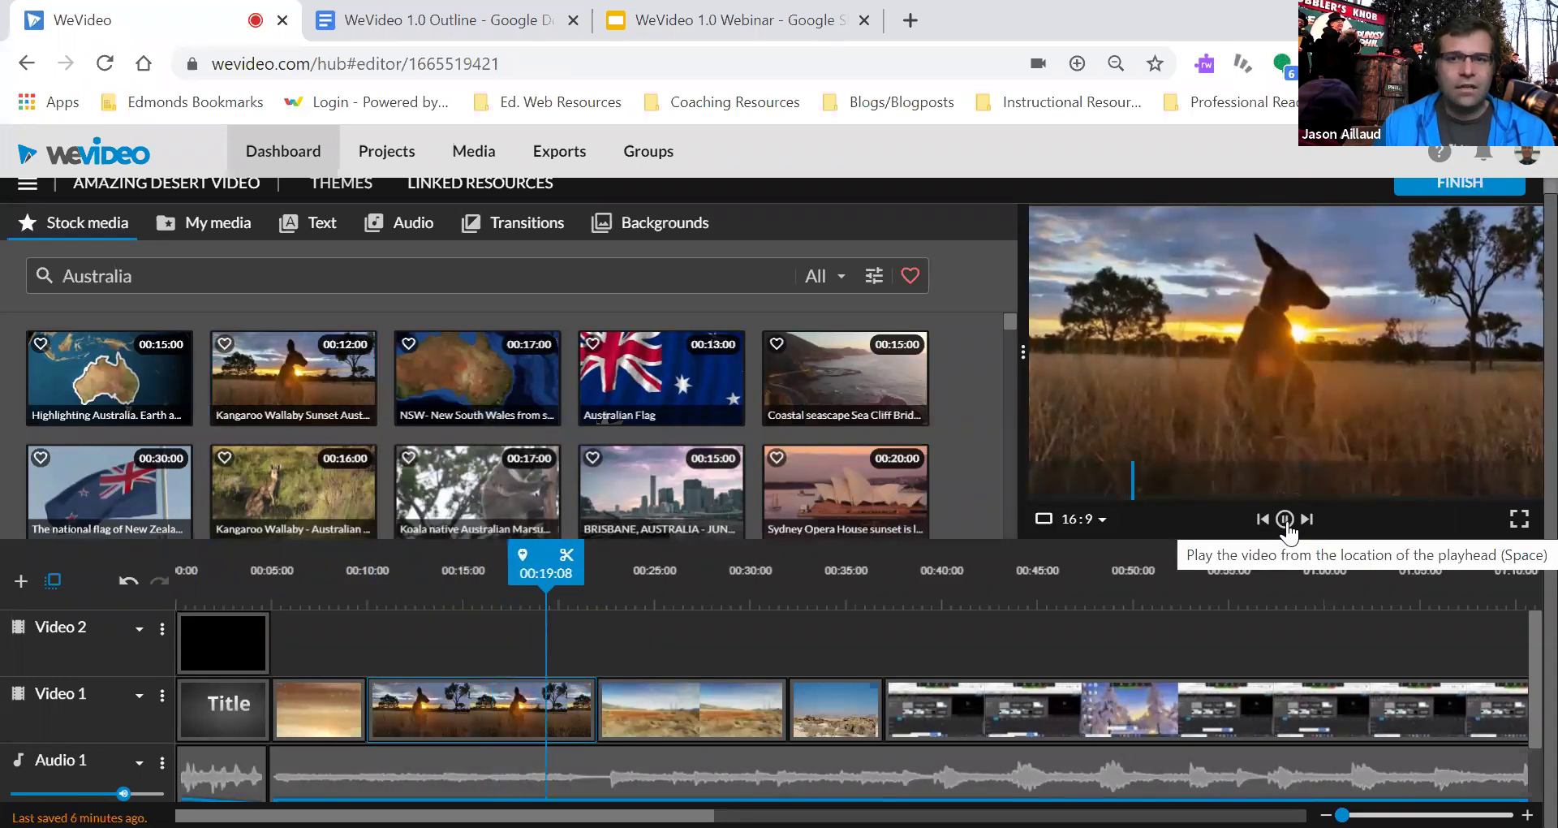
click(1286, 520)
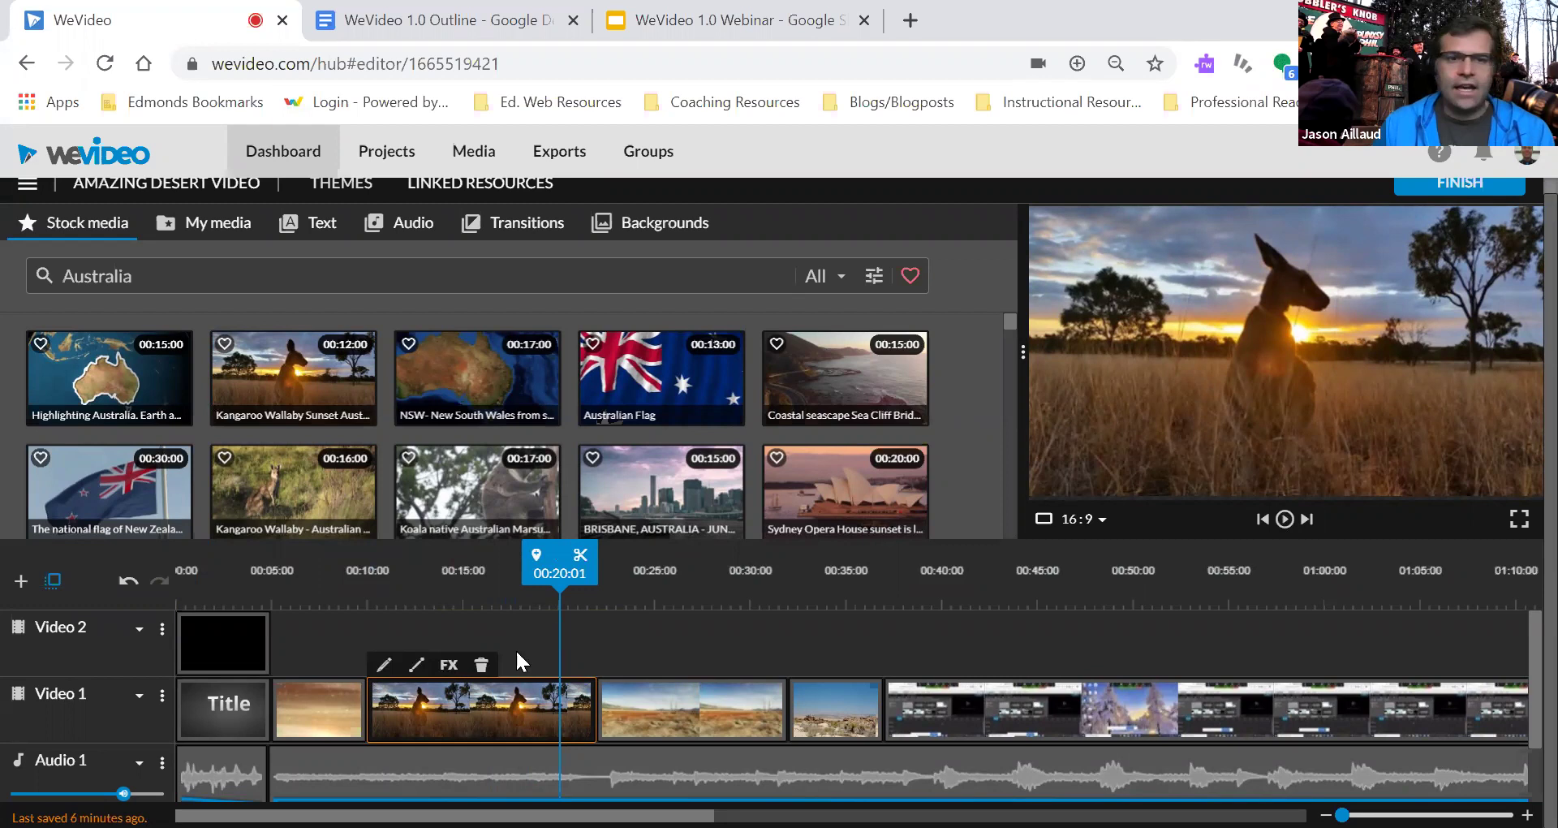
drag(563, 573, 291, 601)
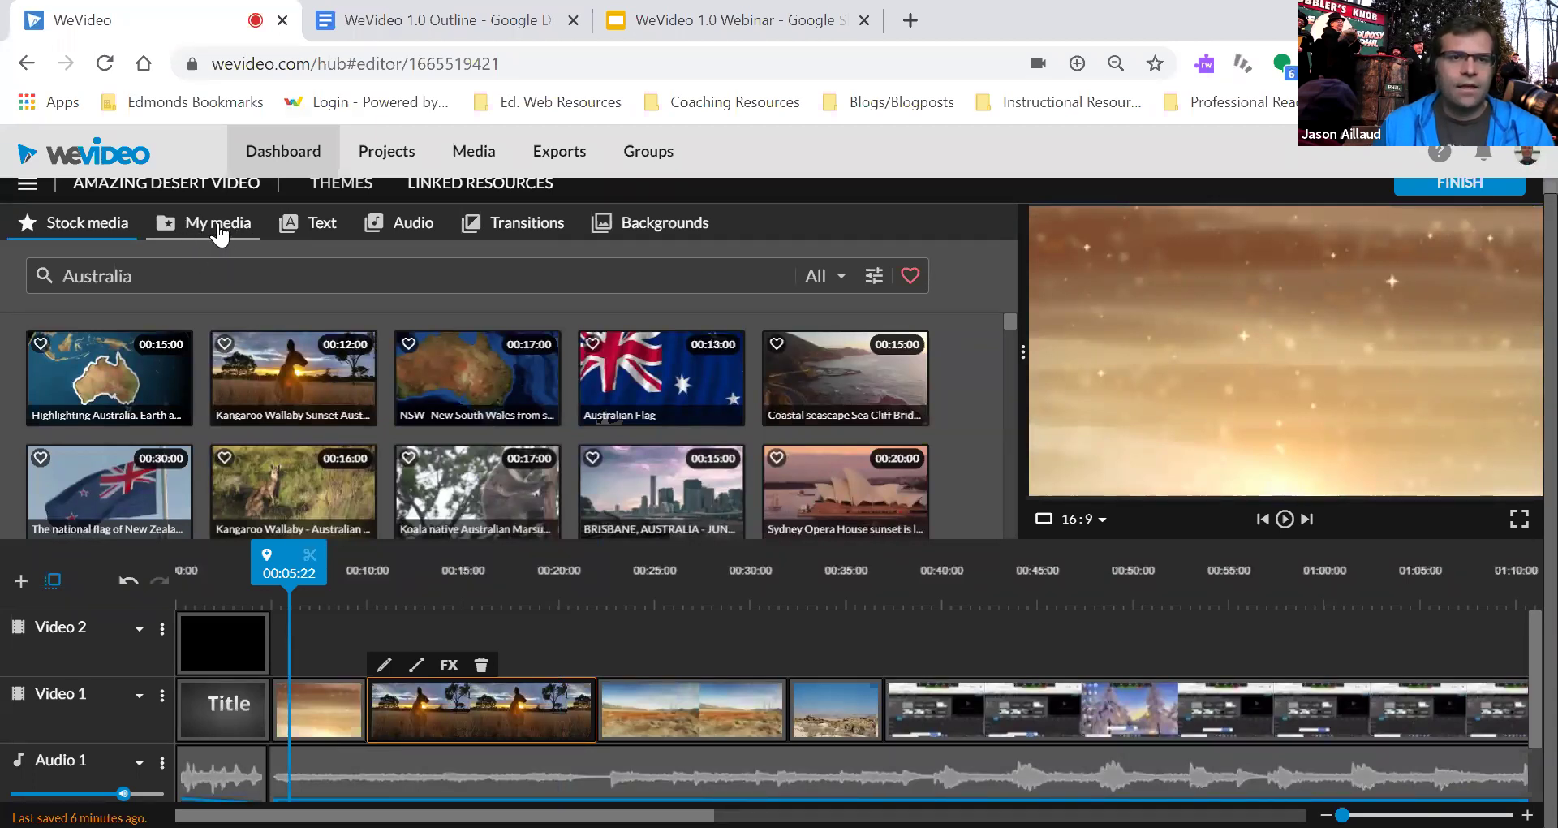
- Import the photo WIN_20180530_16_18_04_Pro from the Camera Roll folder in Pictures into My media
click(220, 234)
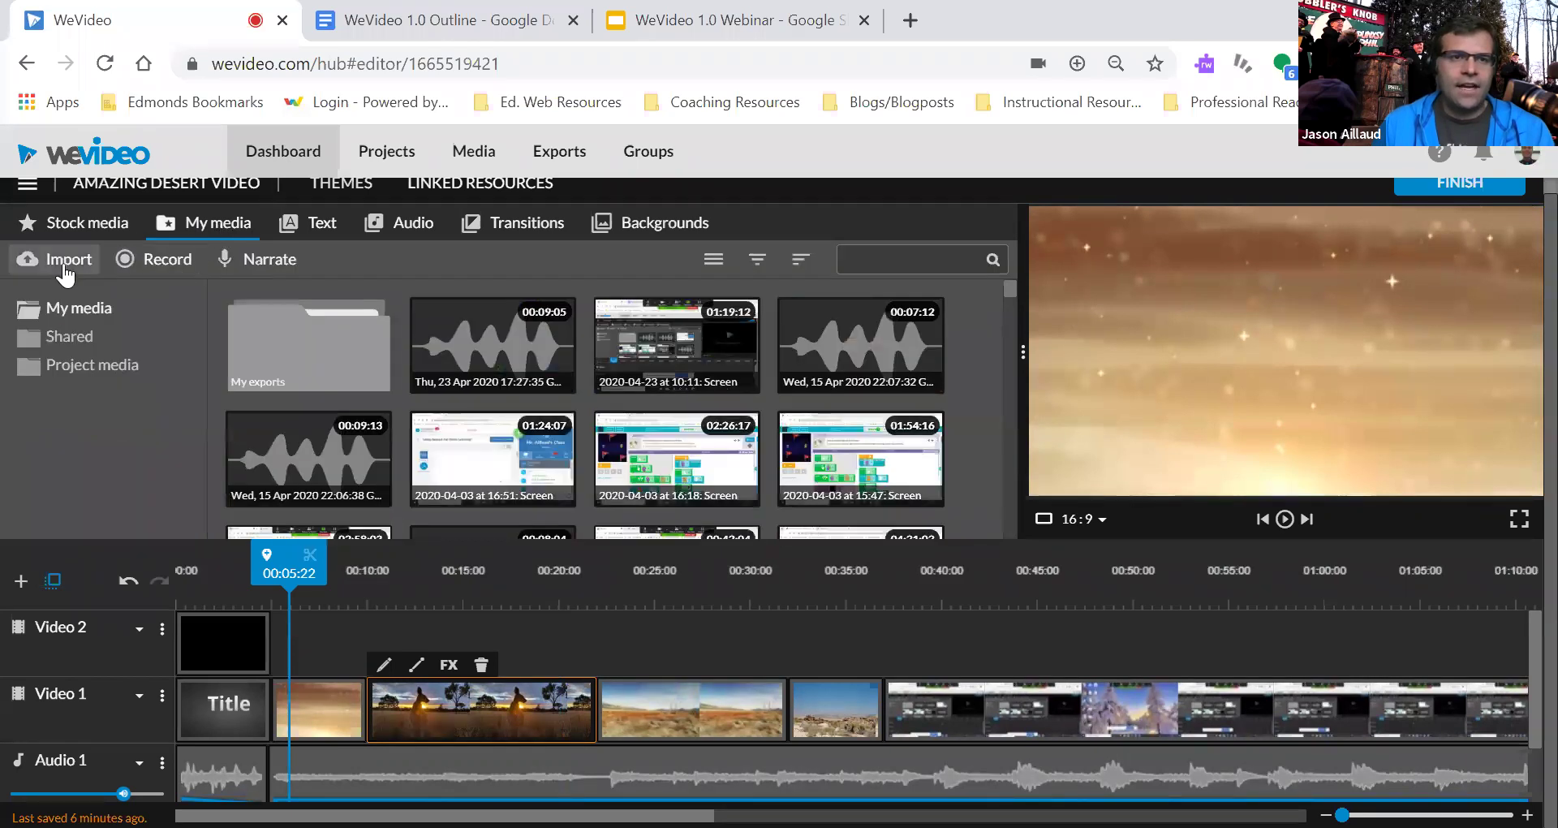
click(57, 258)
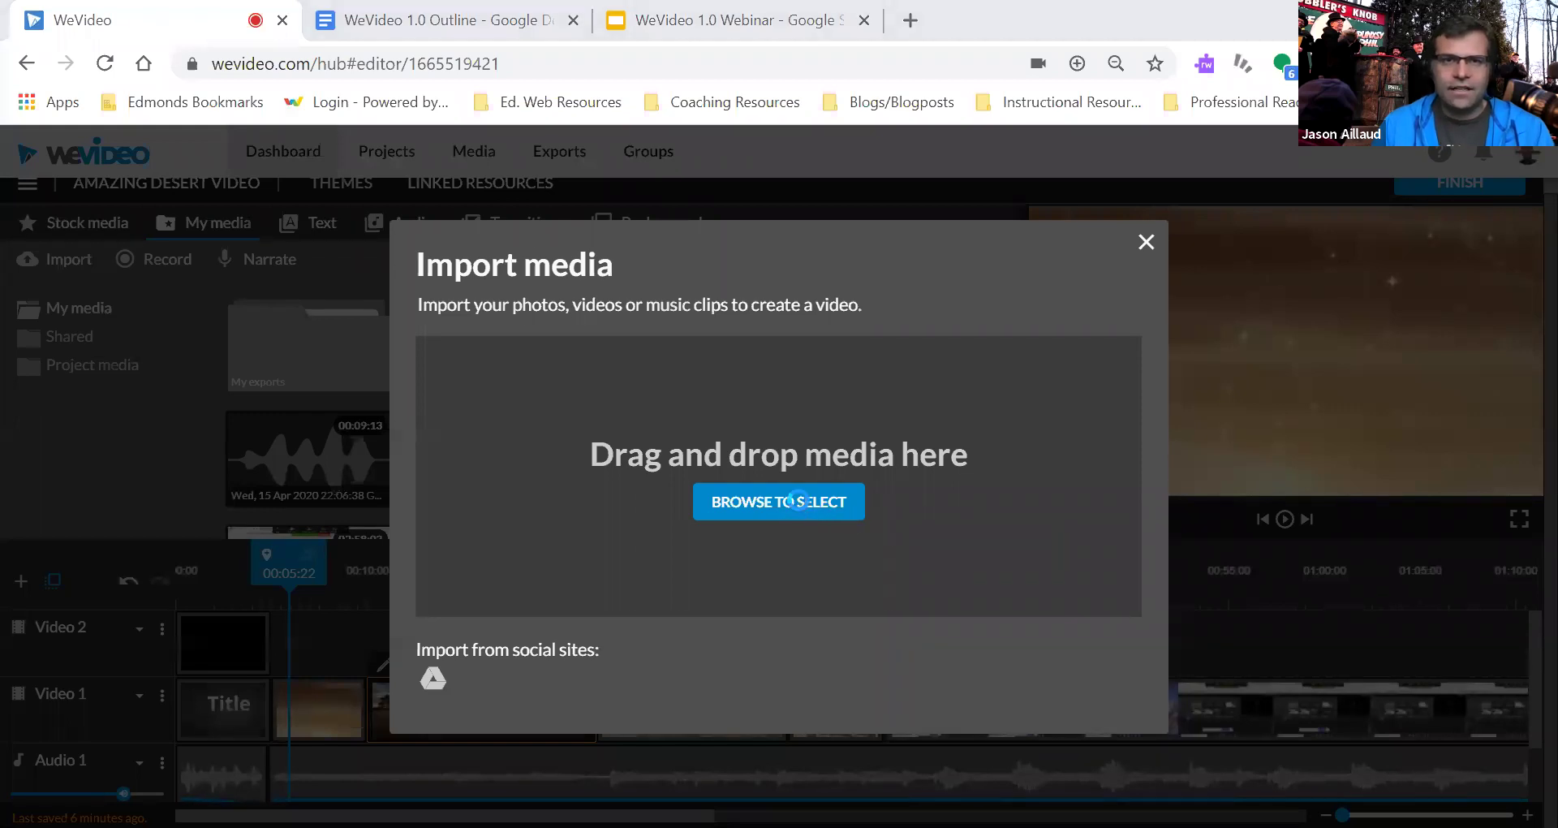
click(798, 500)
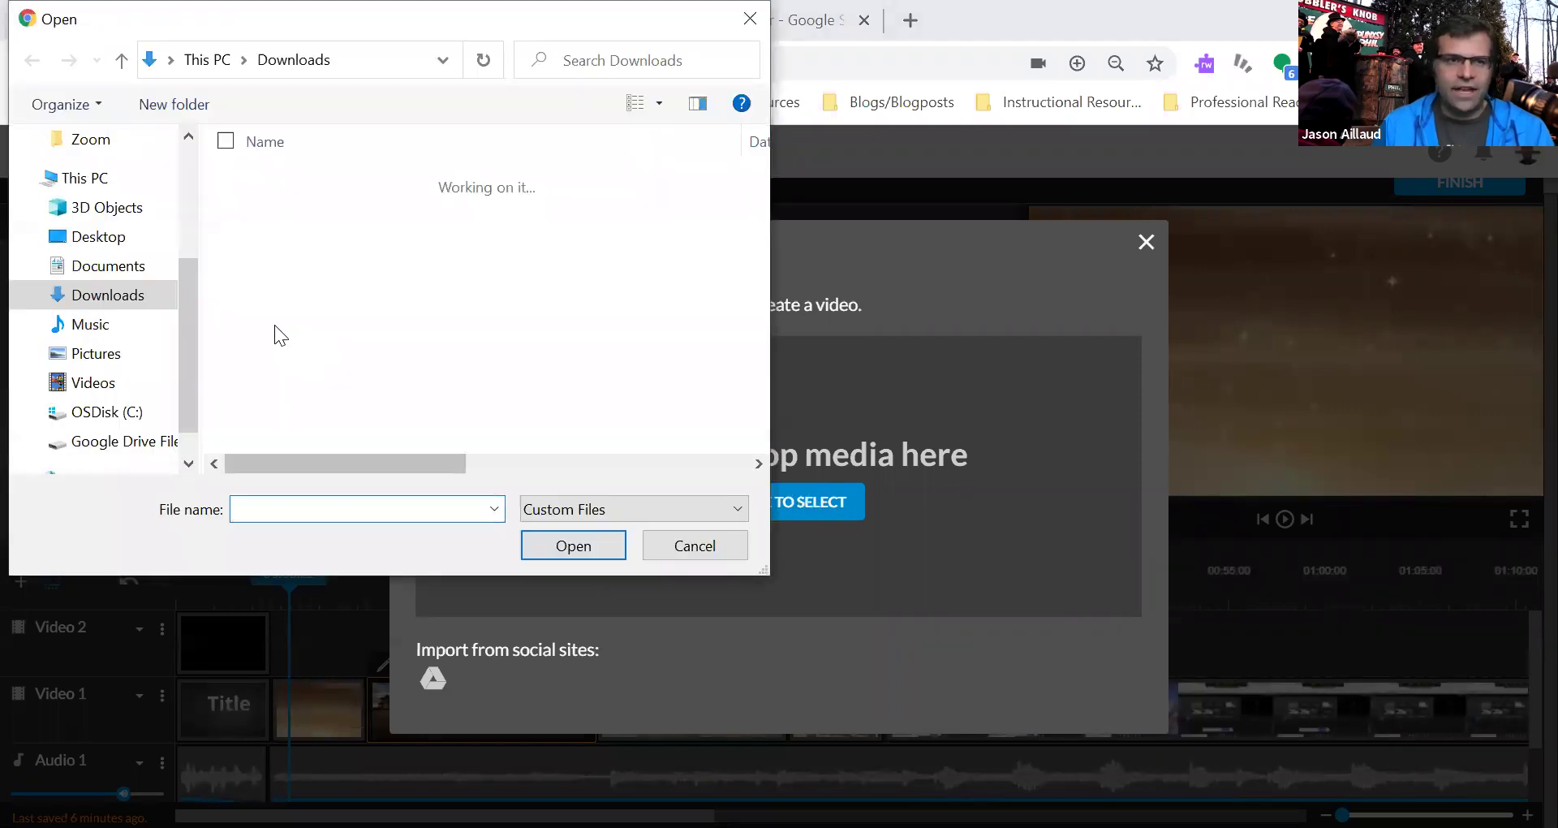
click(116, 357)
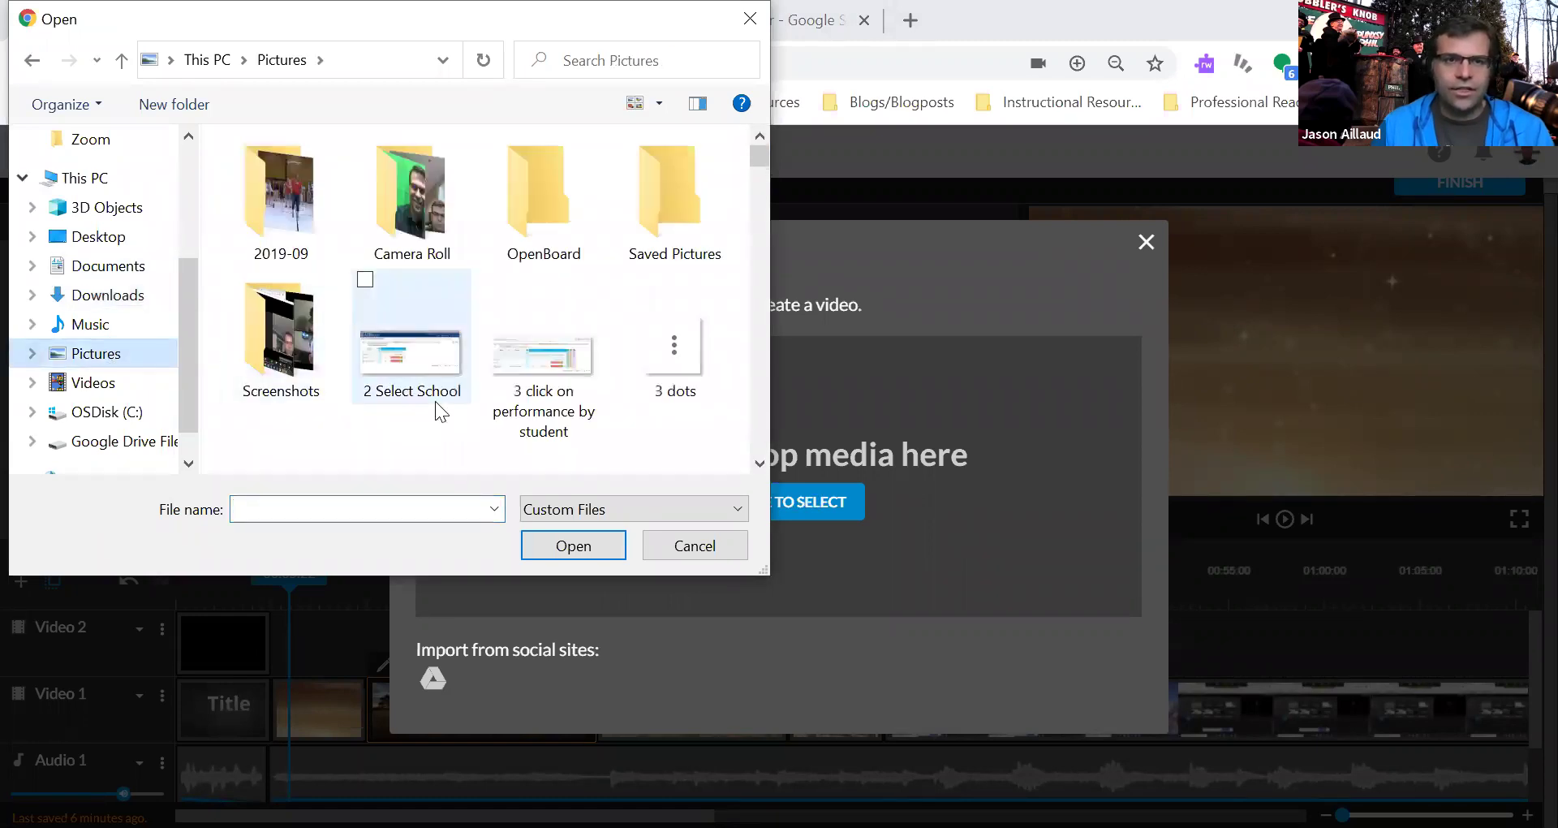
click(412, 203)
double_click(389, 211)
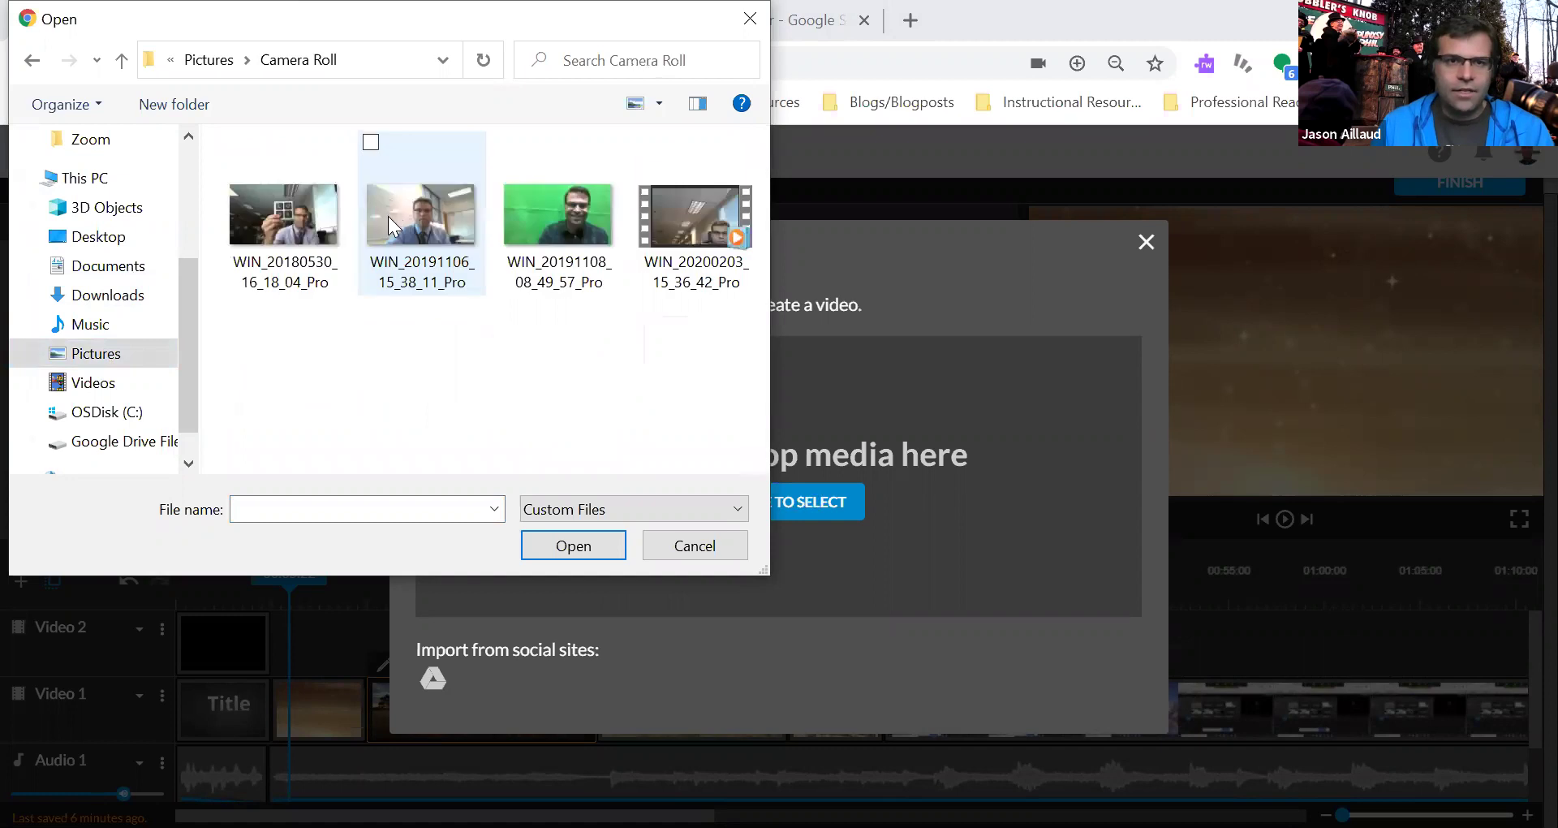
double_click(290, 234)
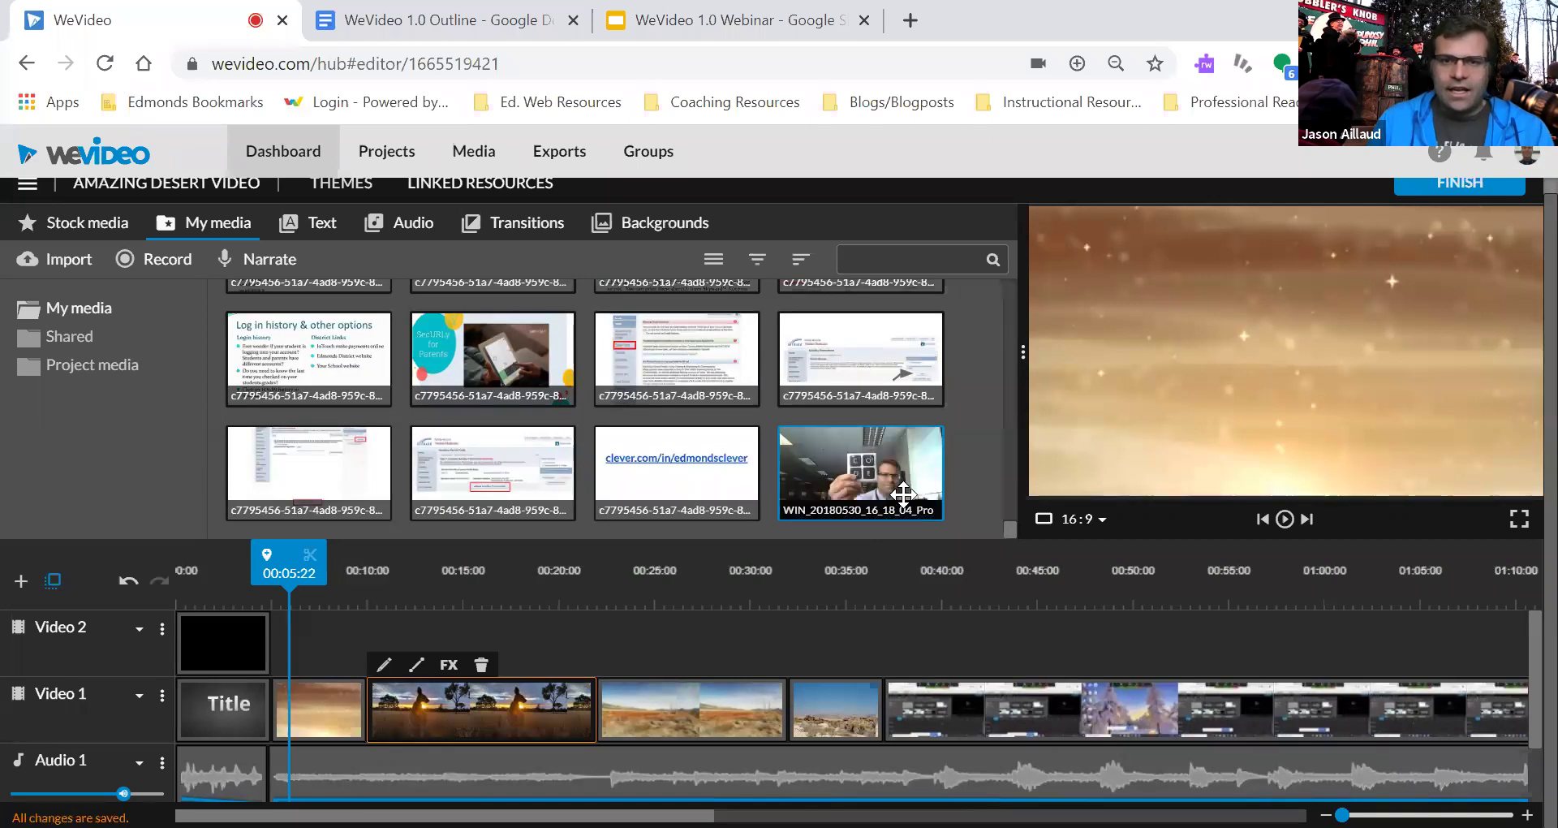
- Place the imported photo on Video 2 at 00:10:00, above the kangaroo clip, and set the playhead to 00:10:24
drag(870, 464, 310, 647)
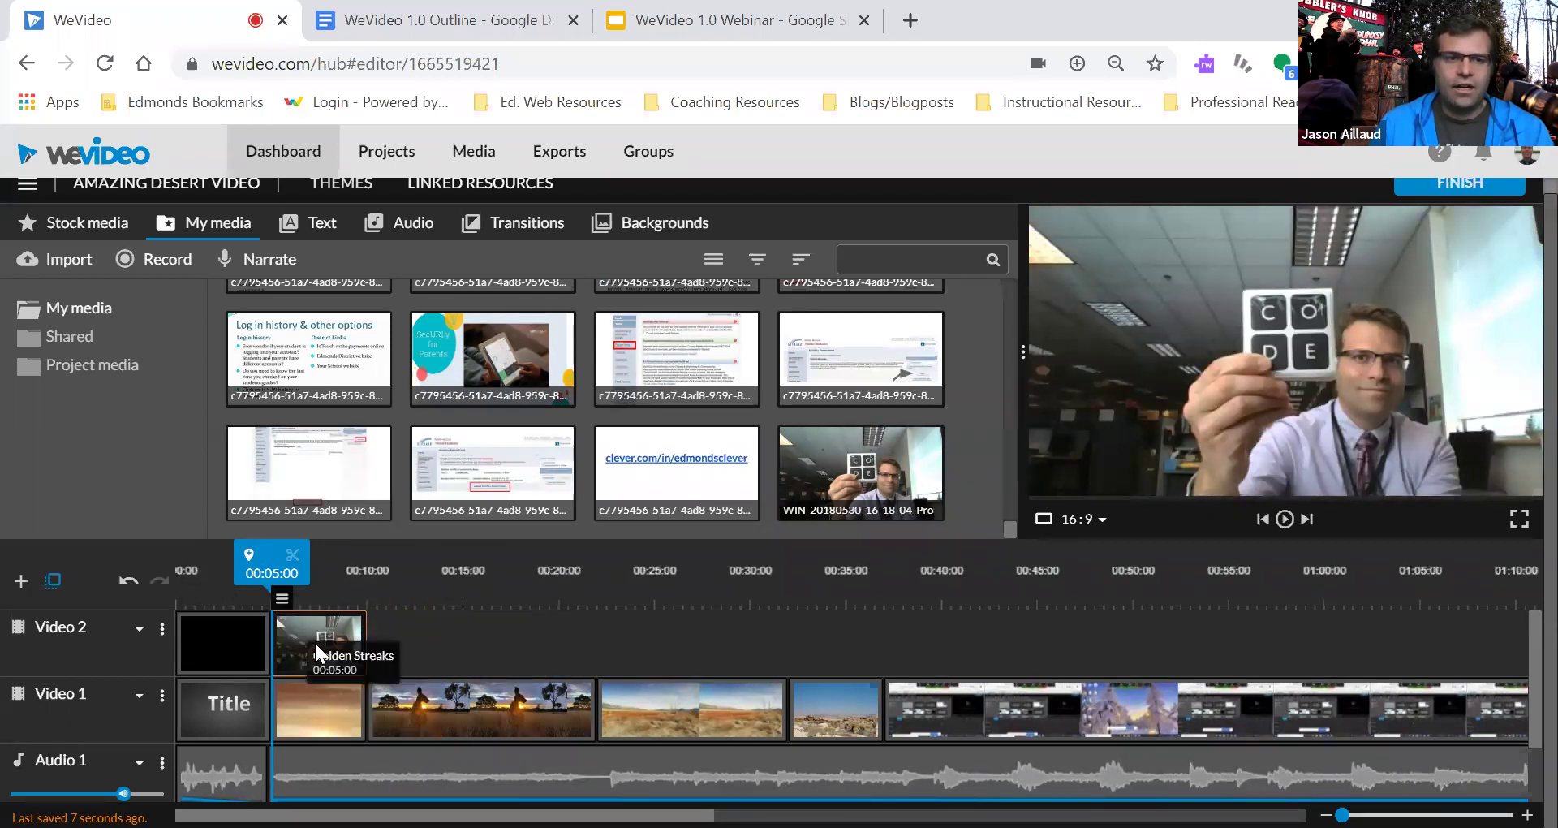
drag(326, 647, 439, 670)
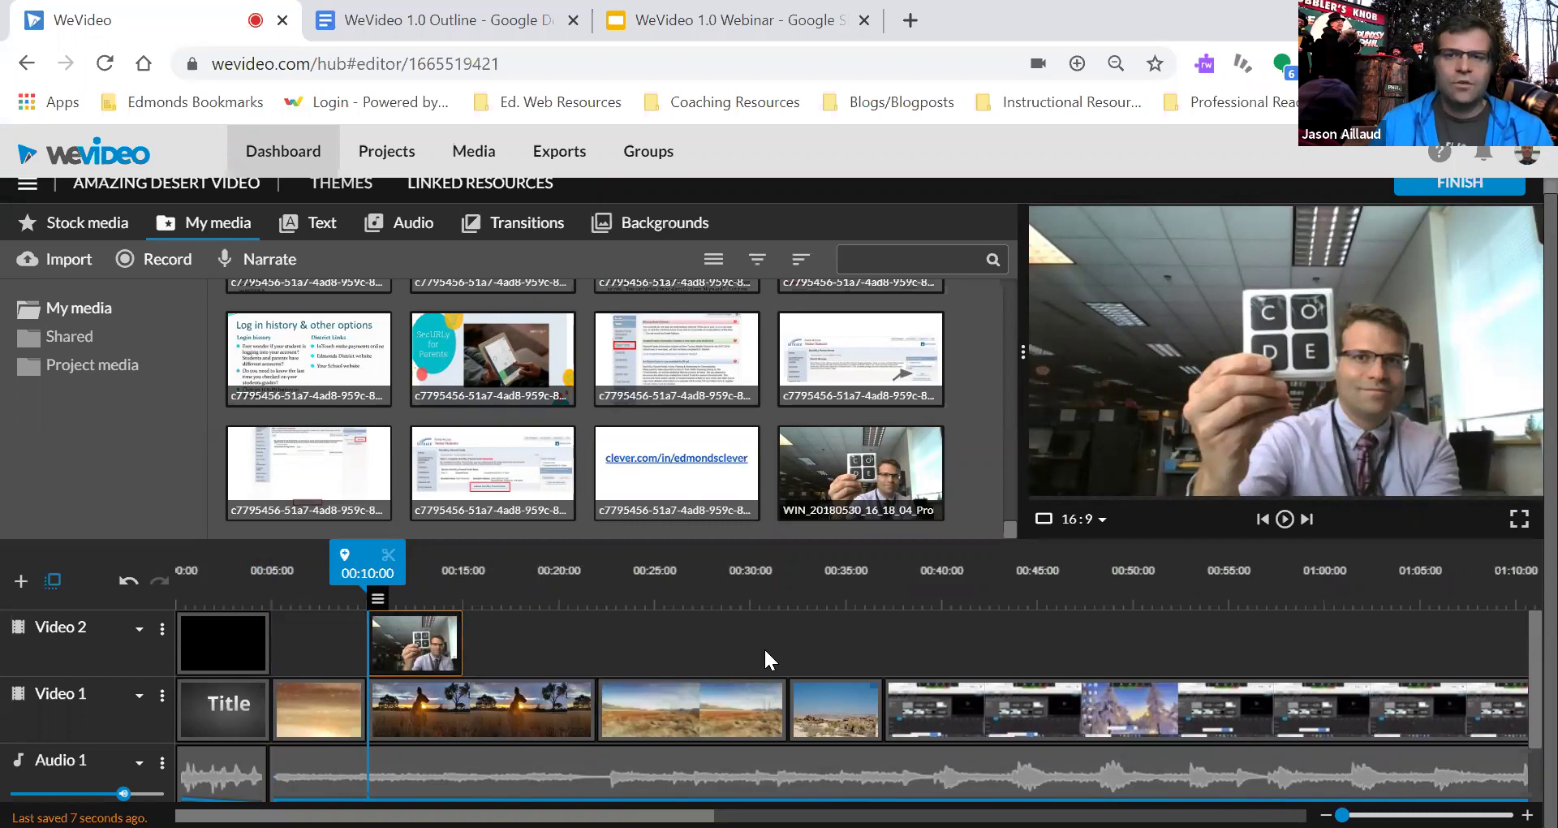
drag(345, 564, 364, 565)
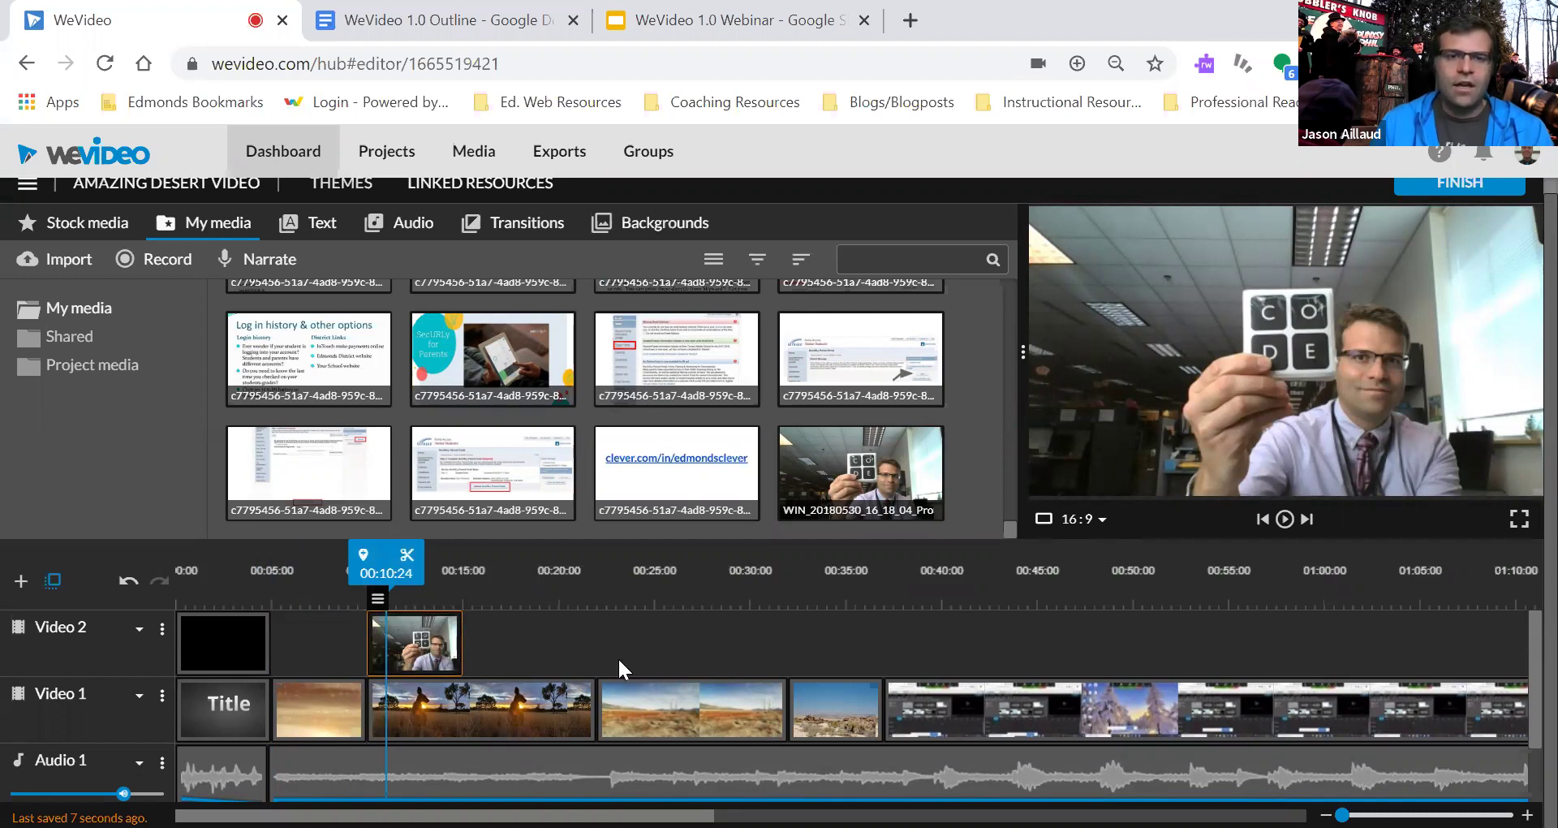
- Try a caption size of 22 on the Video 2 photo clip and discard the changes
double_click(422, 646)
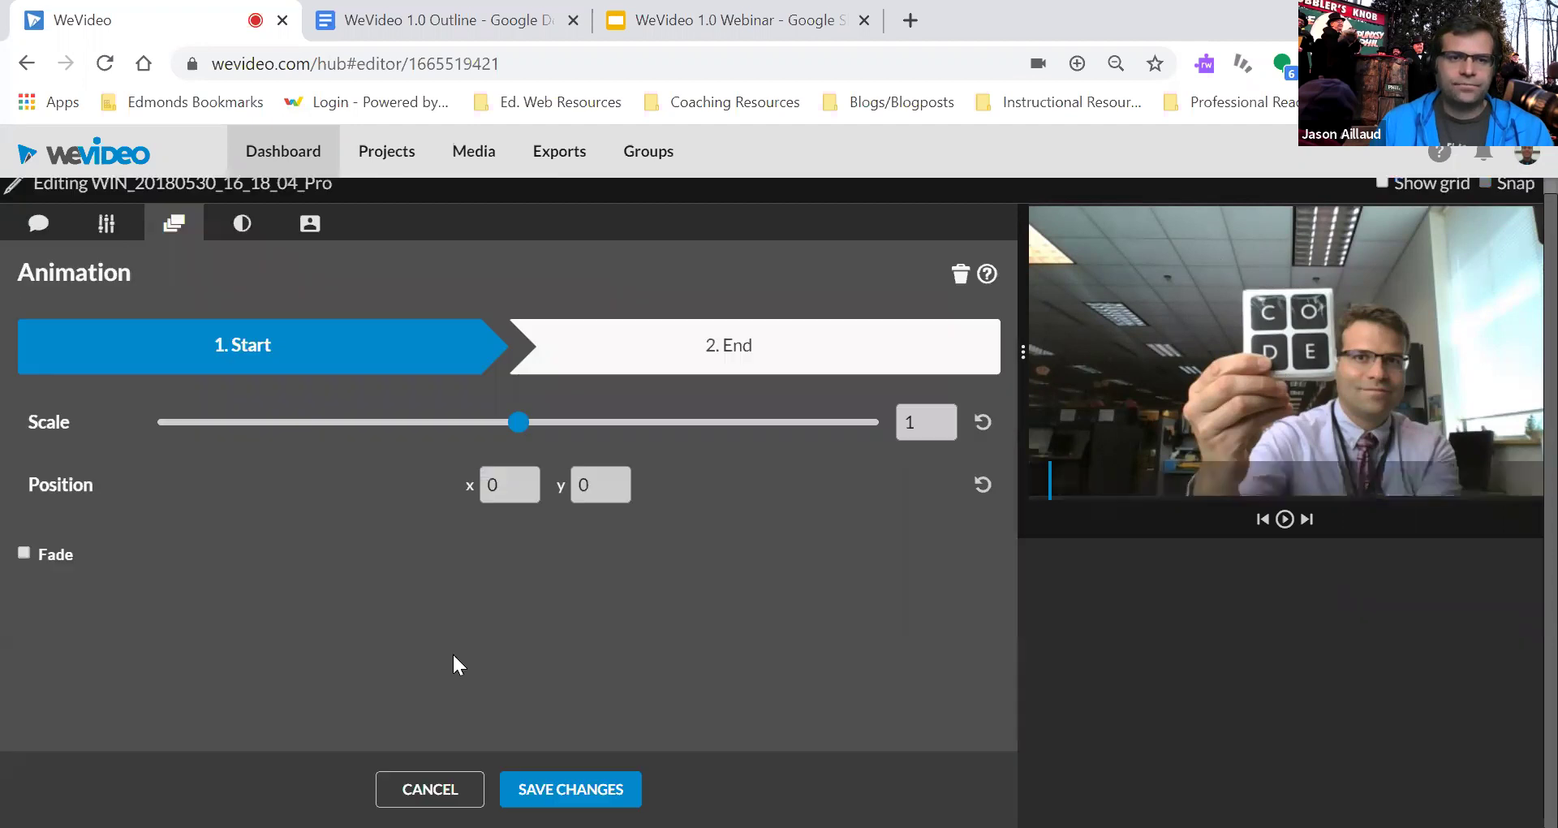
click(42, 229)
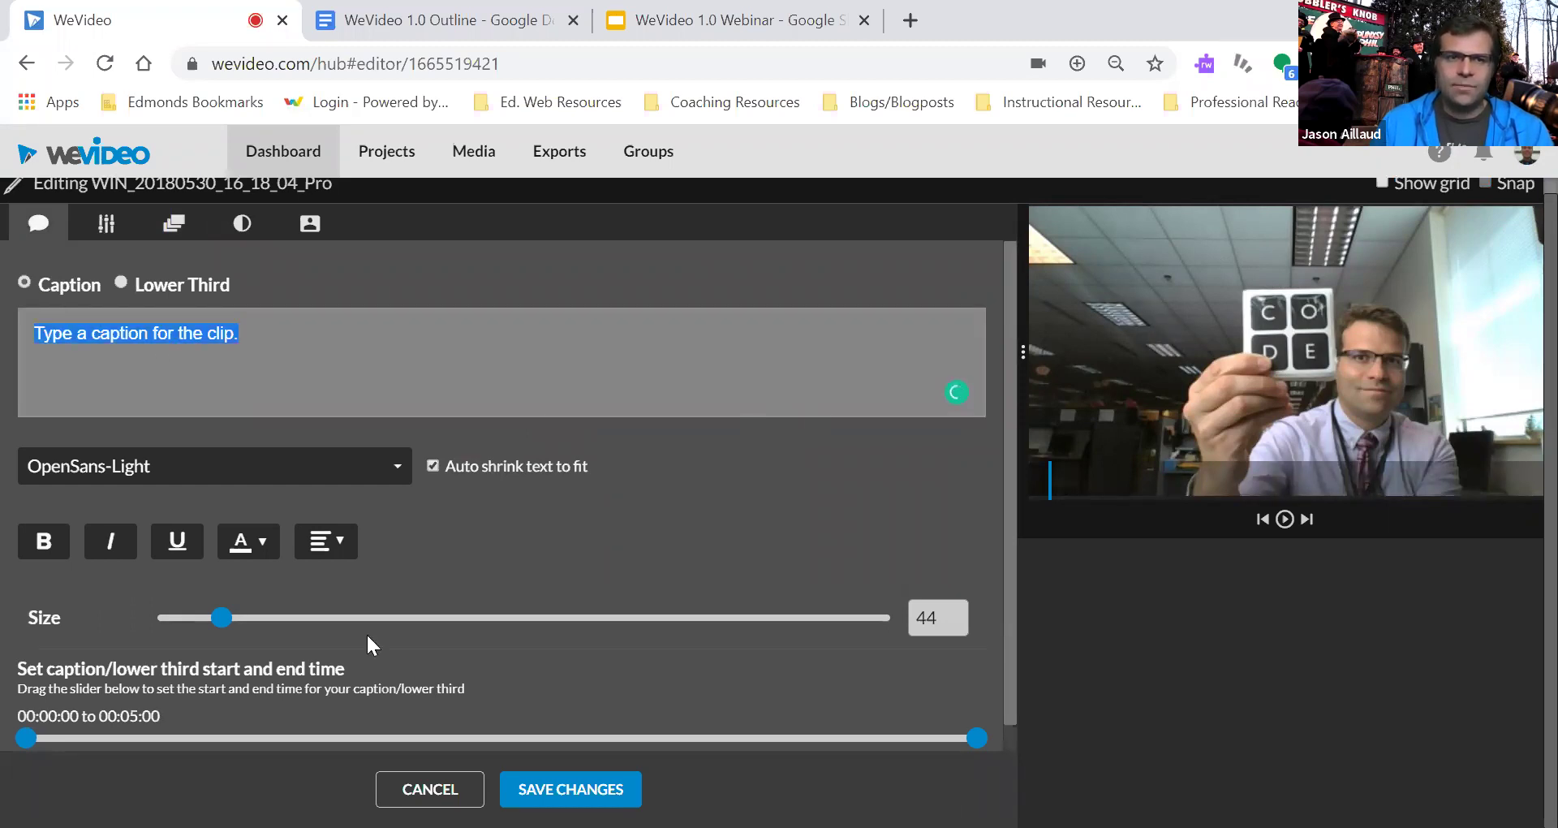
drag(234, 614, 219, 619)
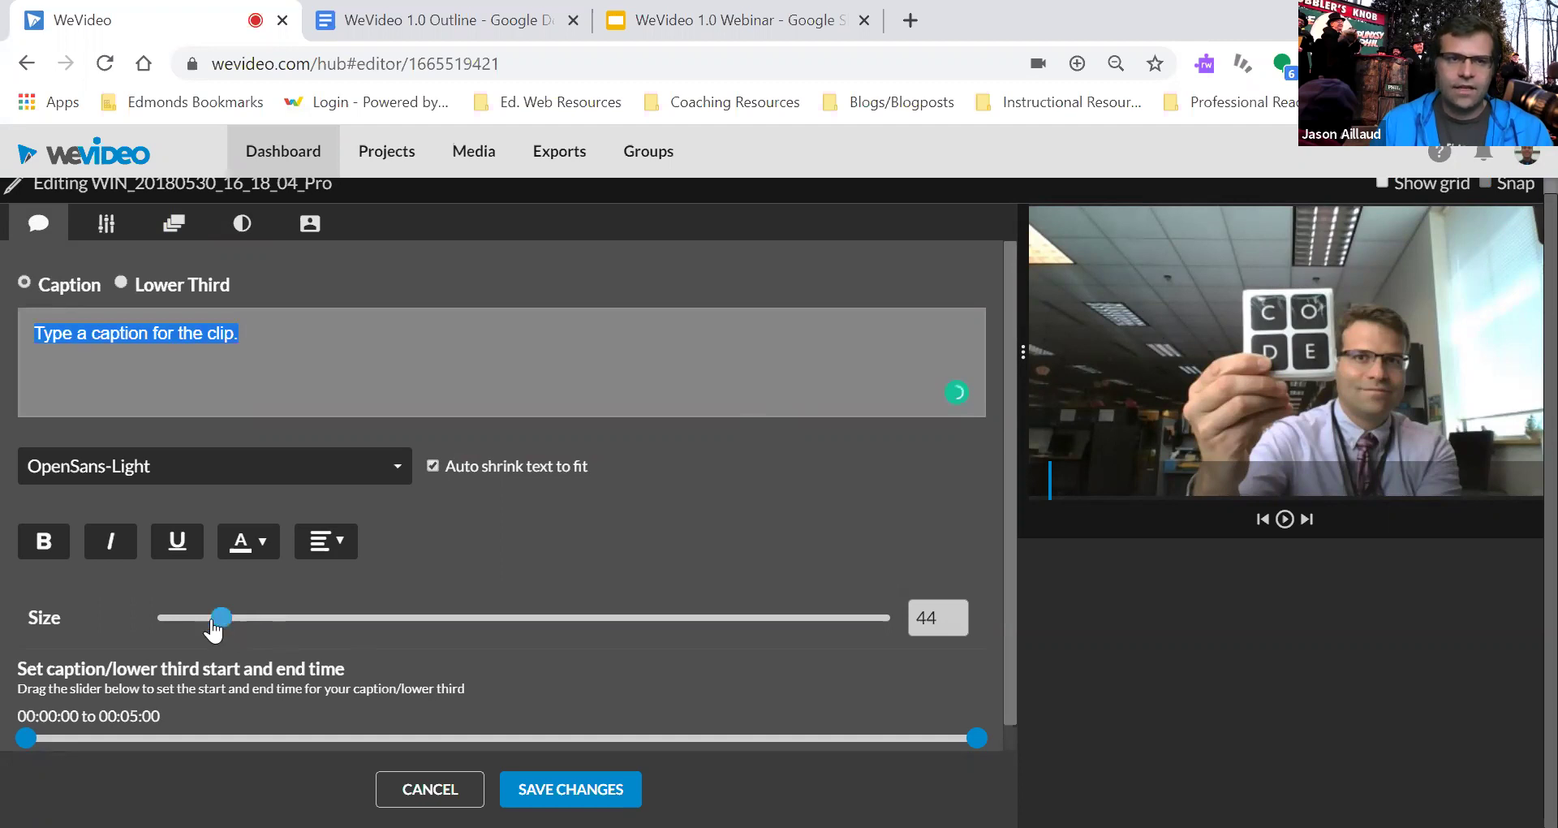
click(182, 620)
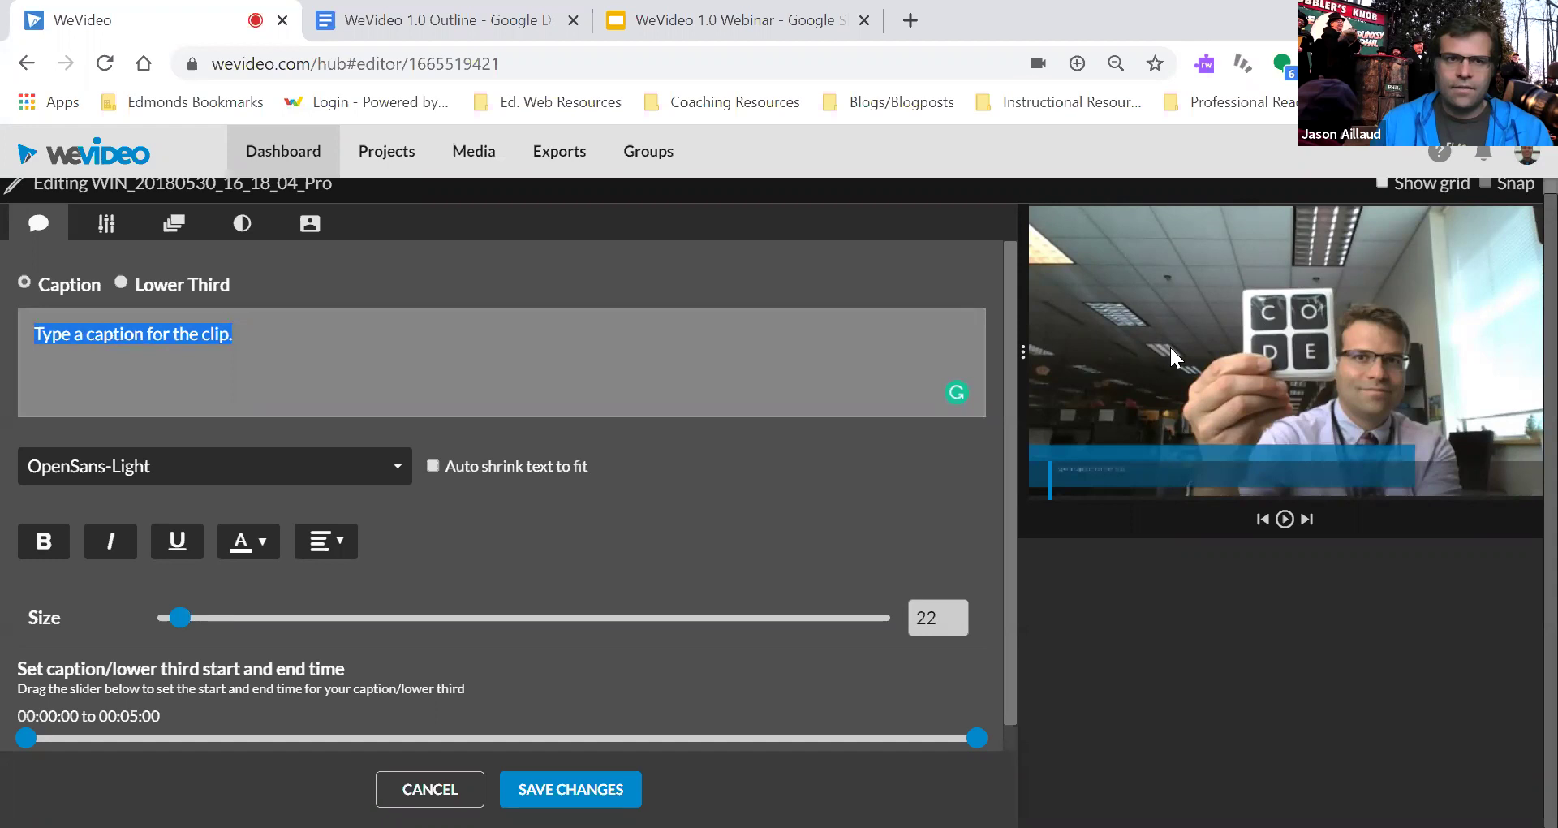
scroll(396, 505, up, 1)
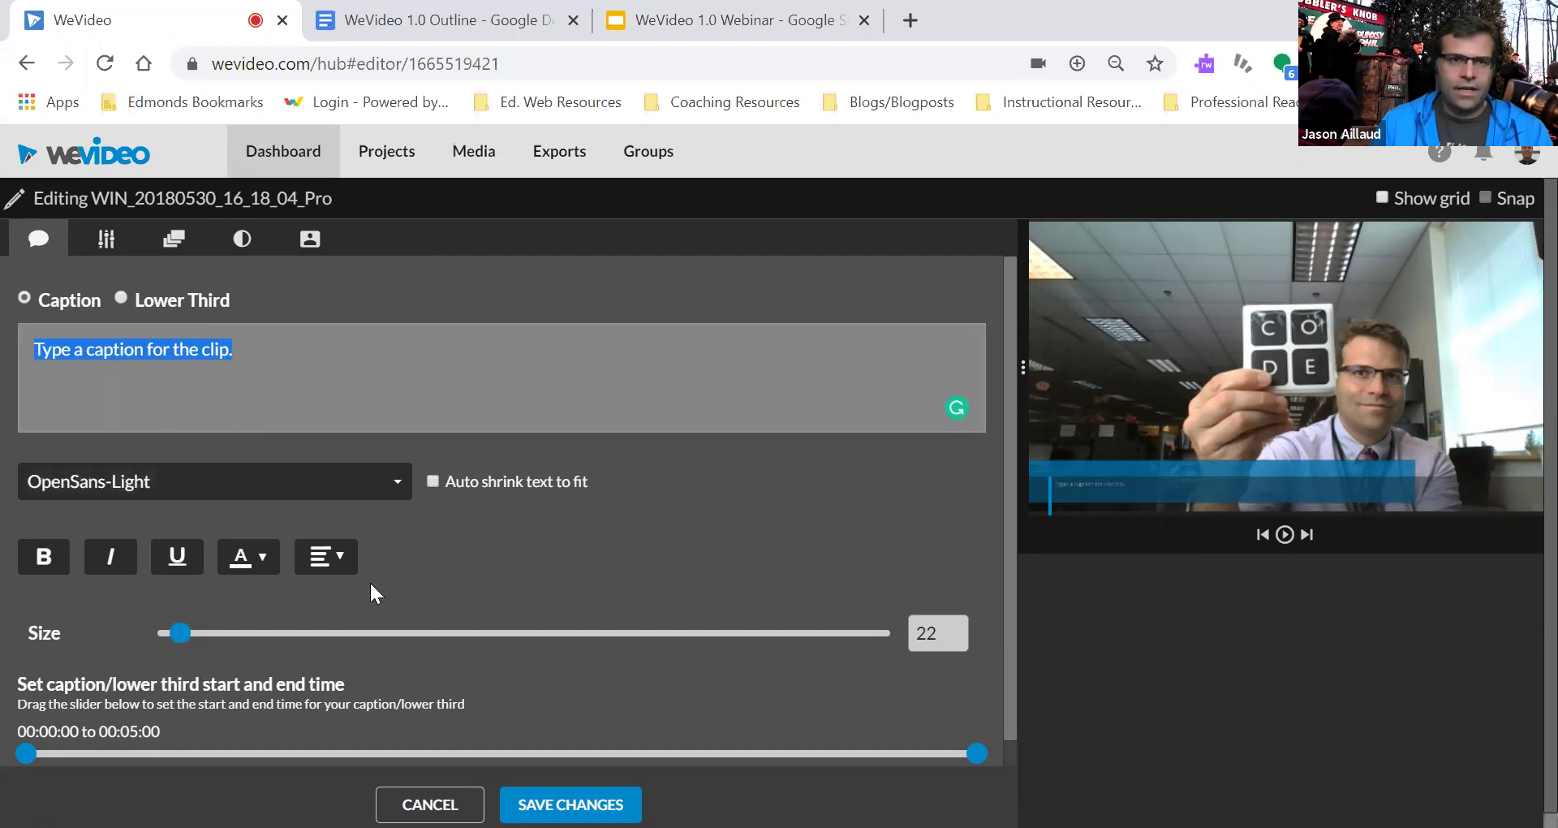
scroll(248, 447, down, 1)
scroll(252, 458, up, 1)
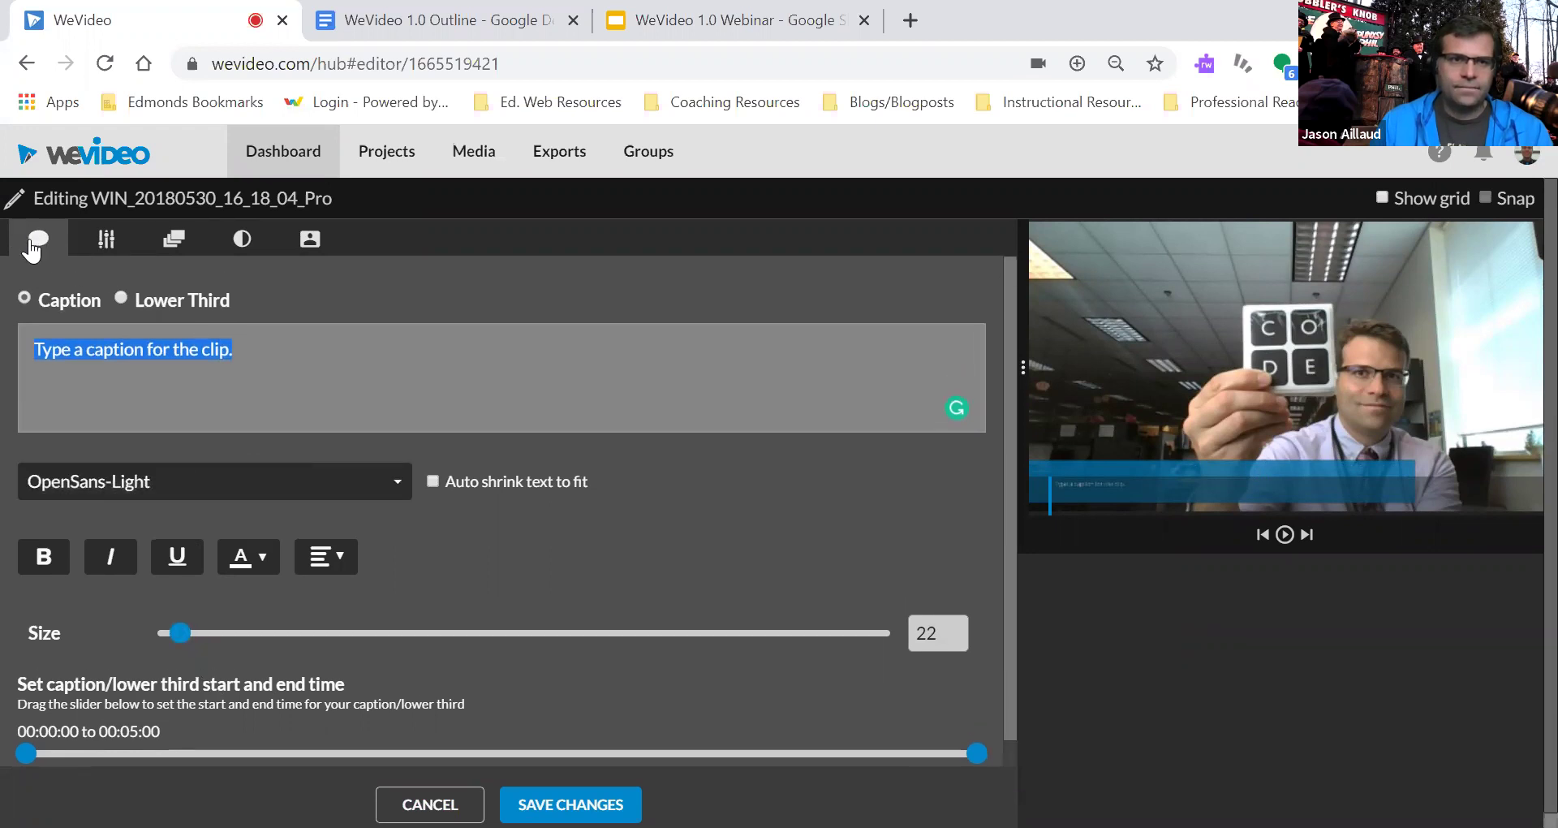
click(32, 248)
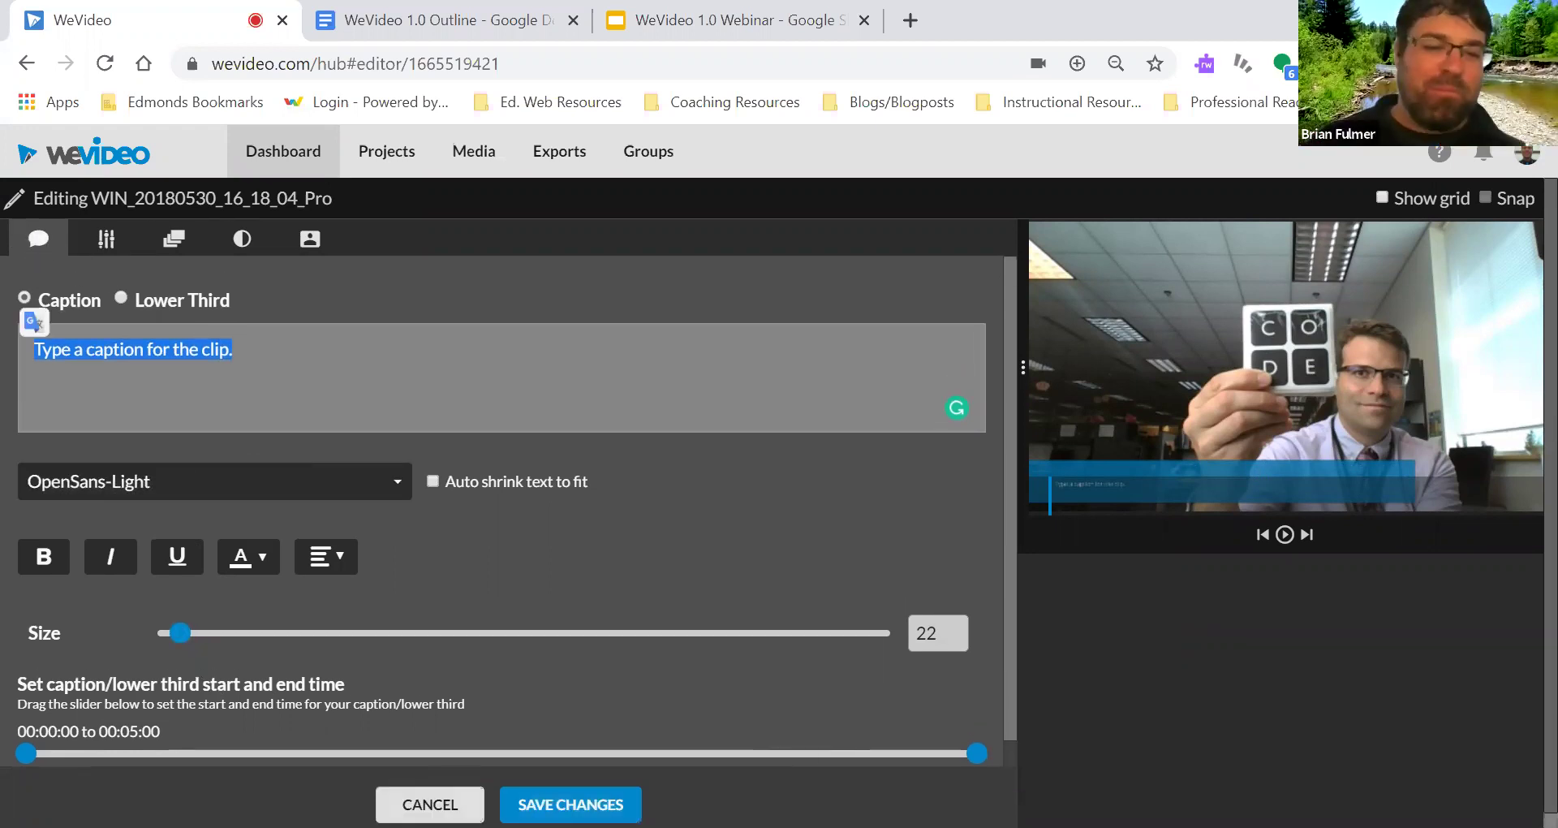
click(431, 804)
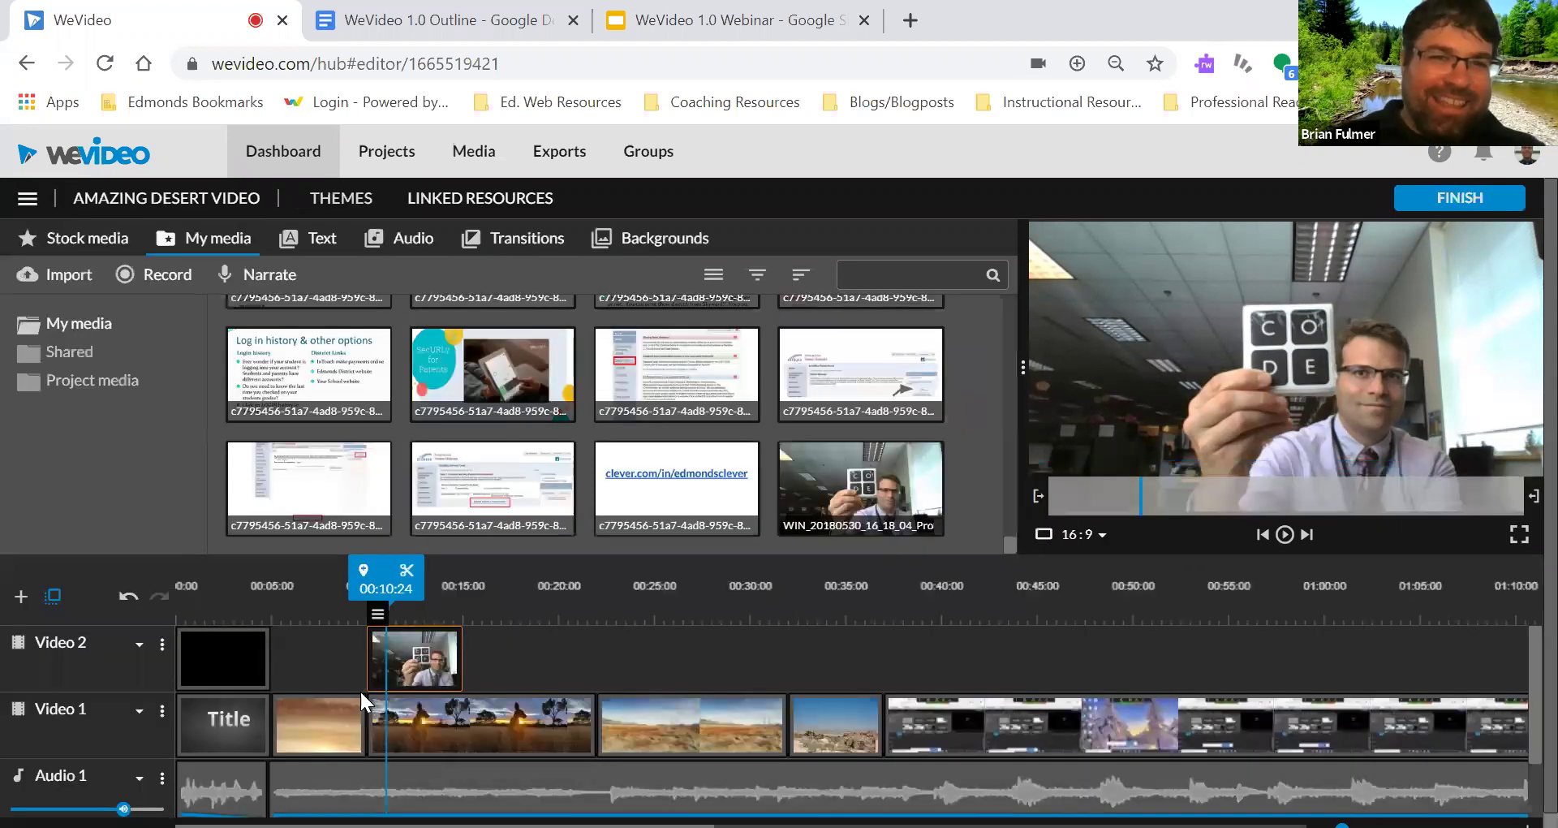
- Reopen the photo clip's caption settings, try sizes 42 and 48, and discard the changes
double_click(421, 665)
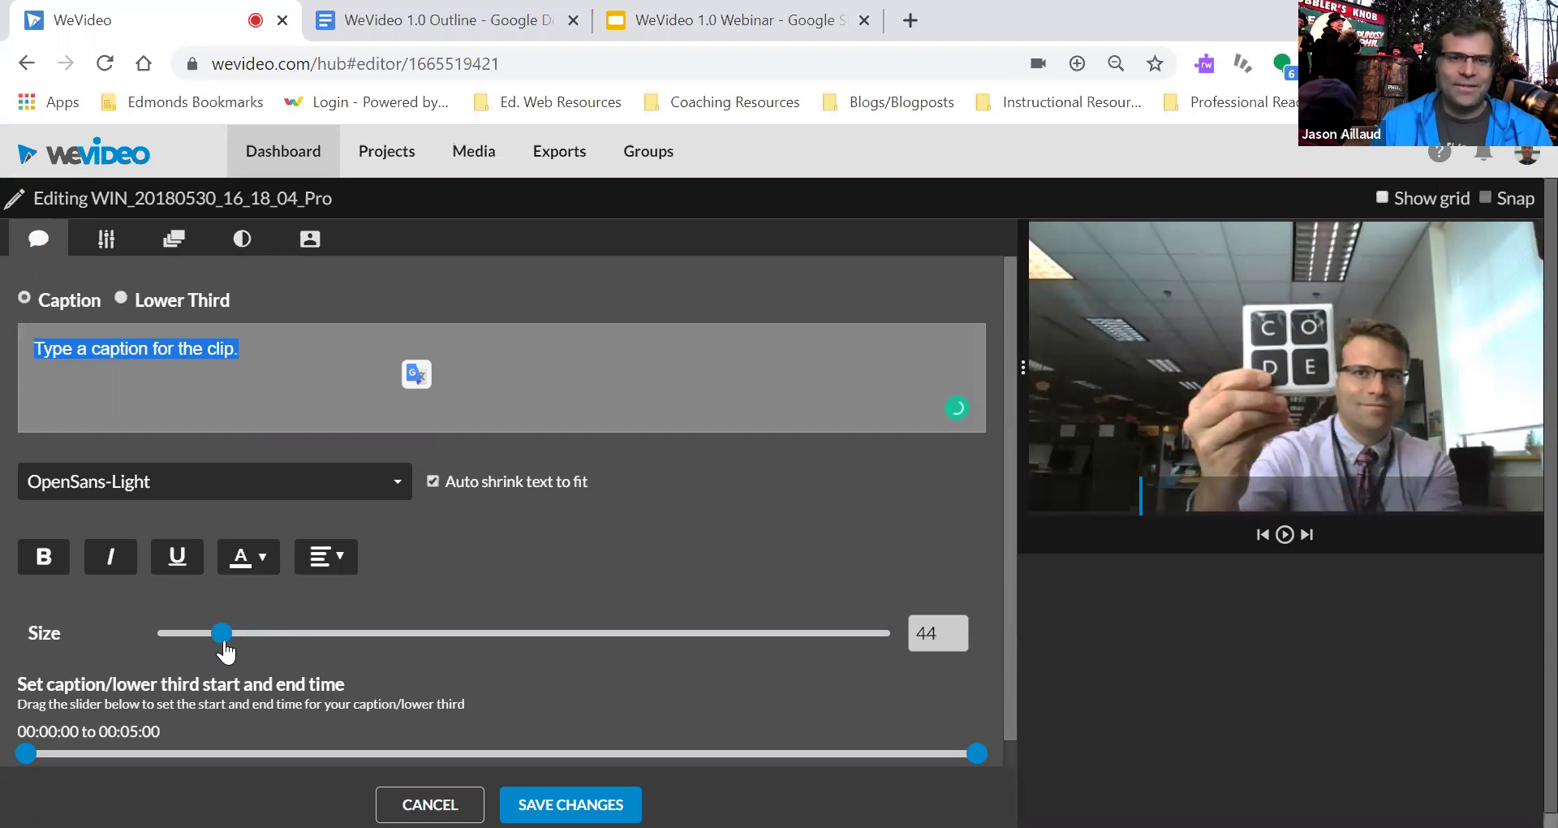
click(216, 635)
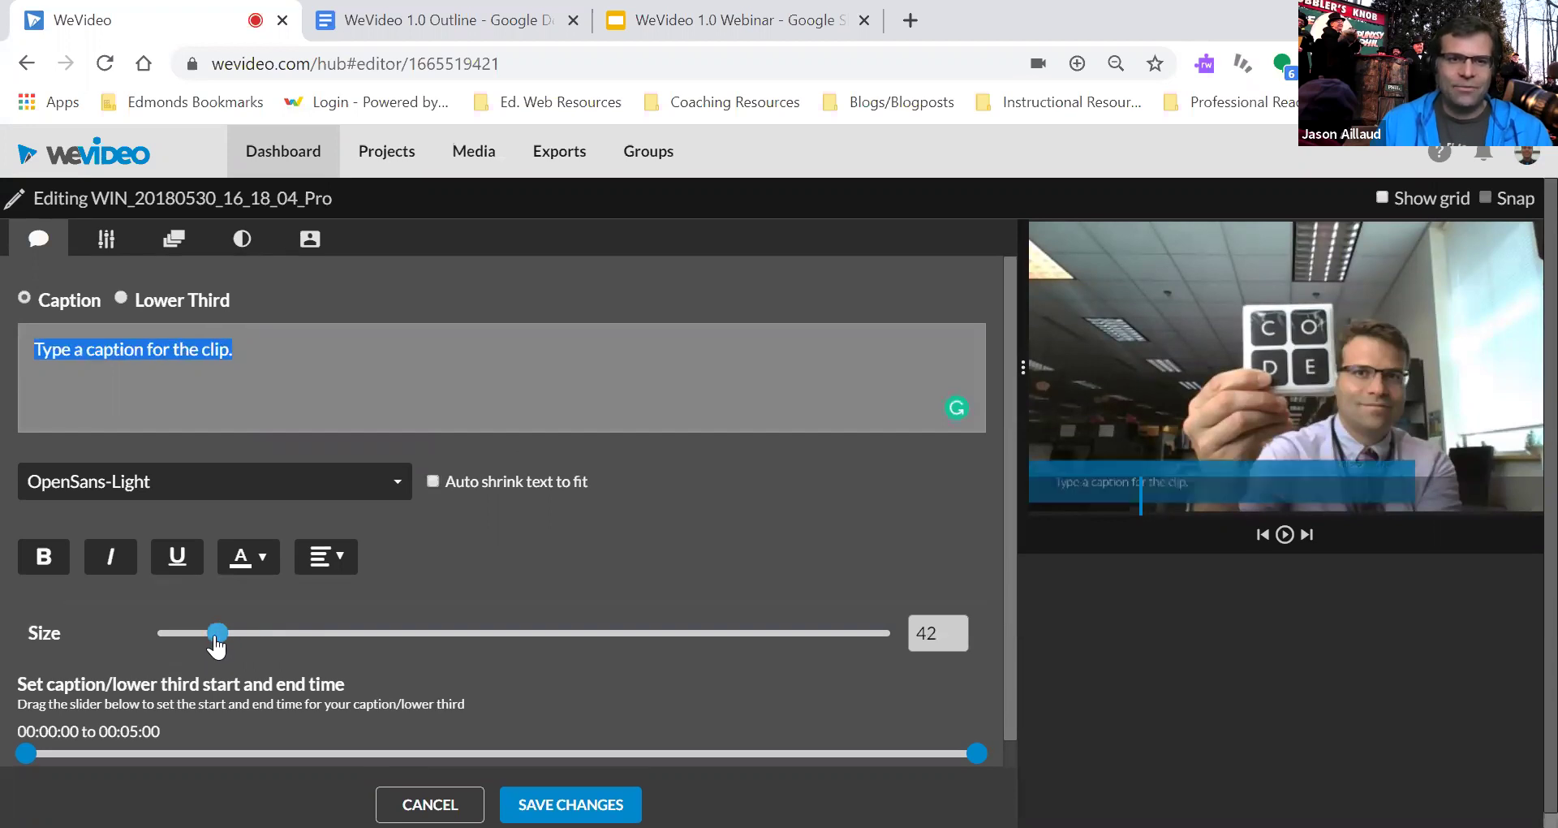
drag(223, 638, 231, 638)
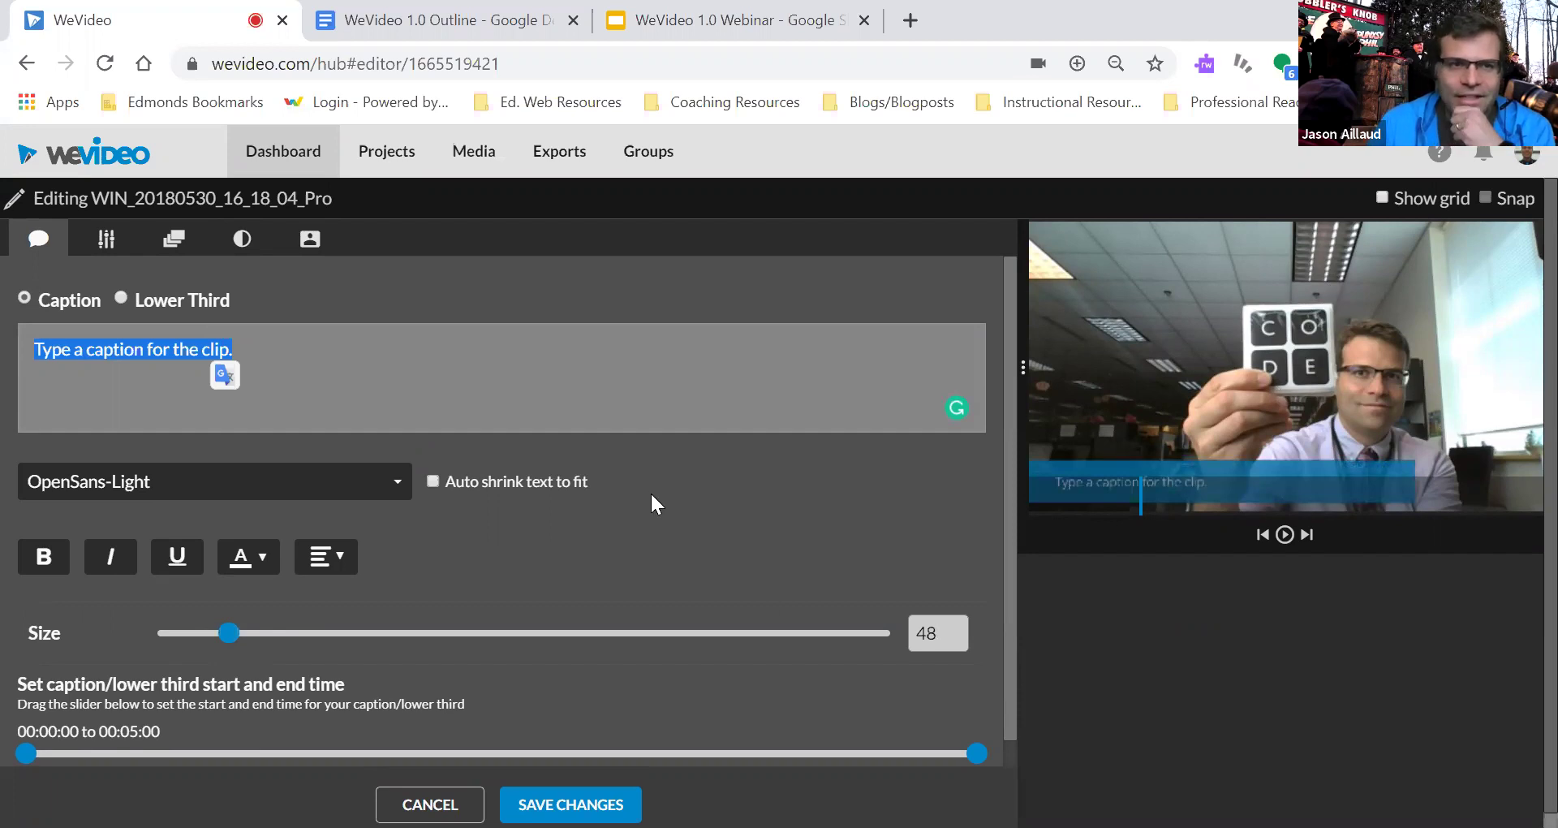
scroll(650, 491, down, 2)
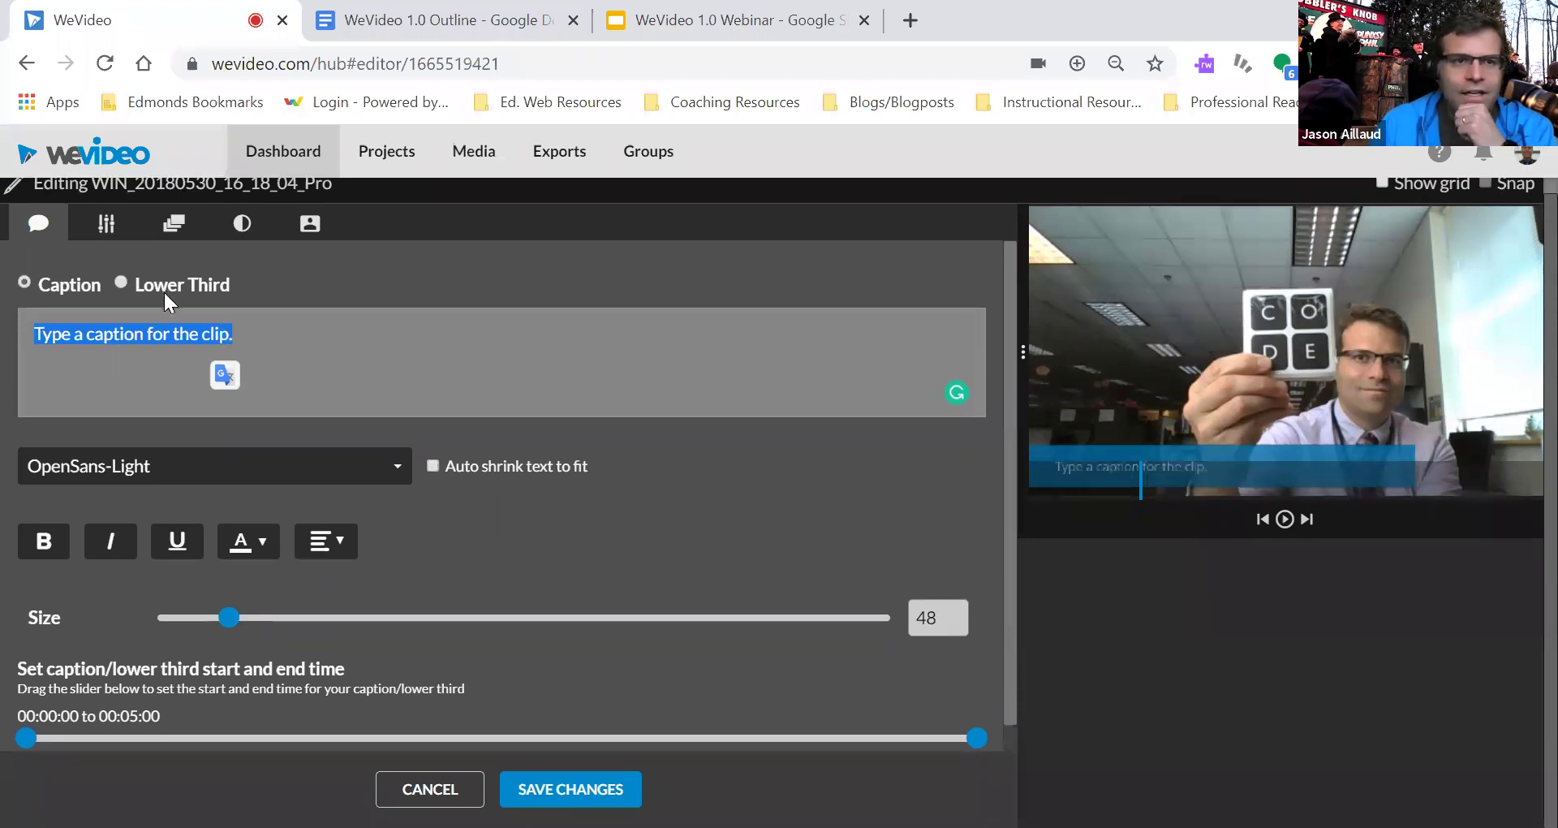
scroll(167, 296, up, 2)
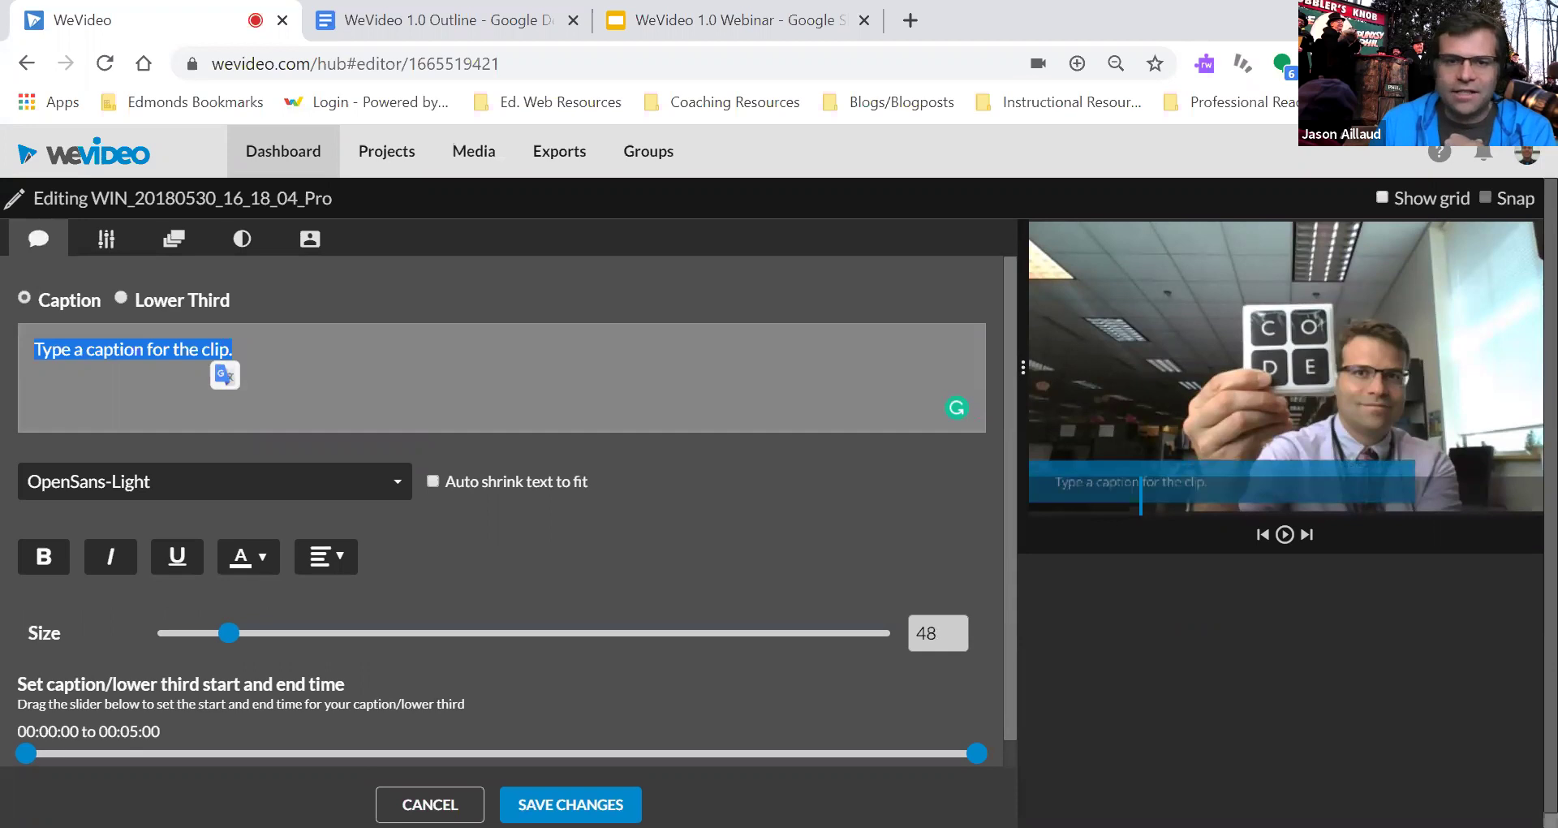
click(431, 804)
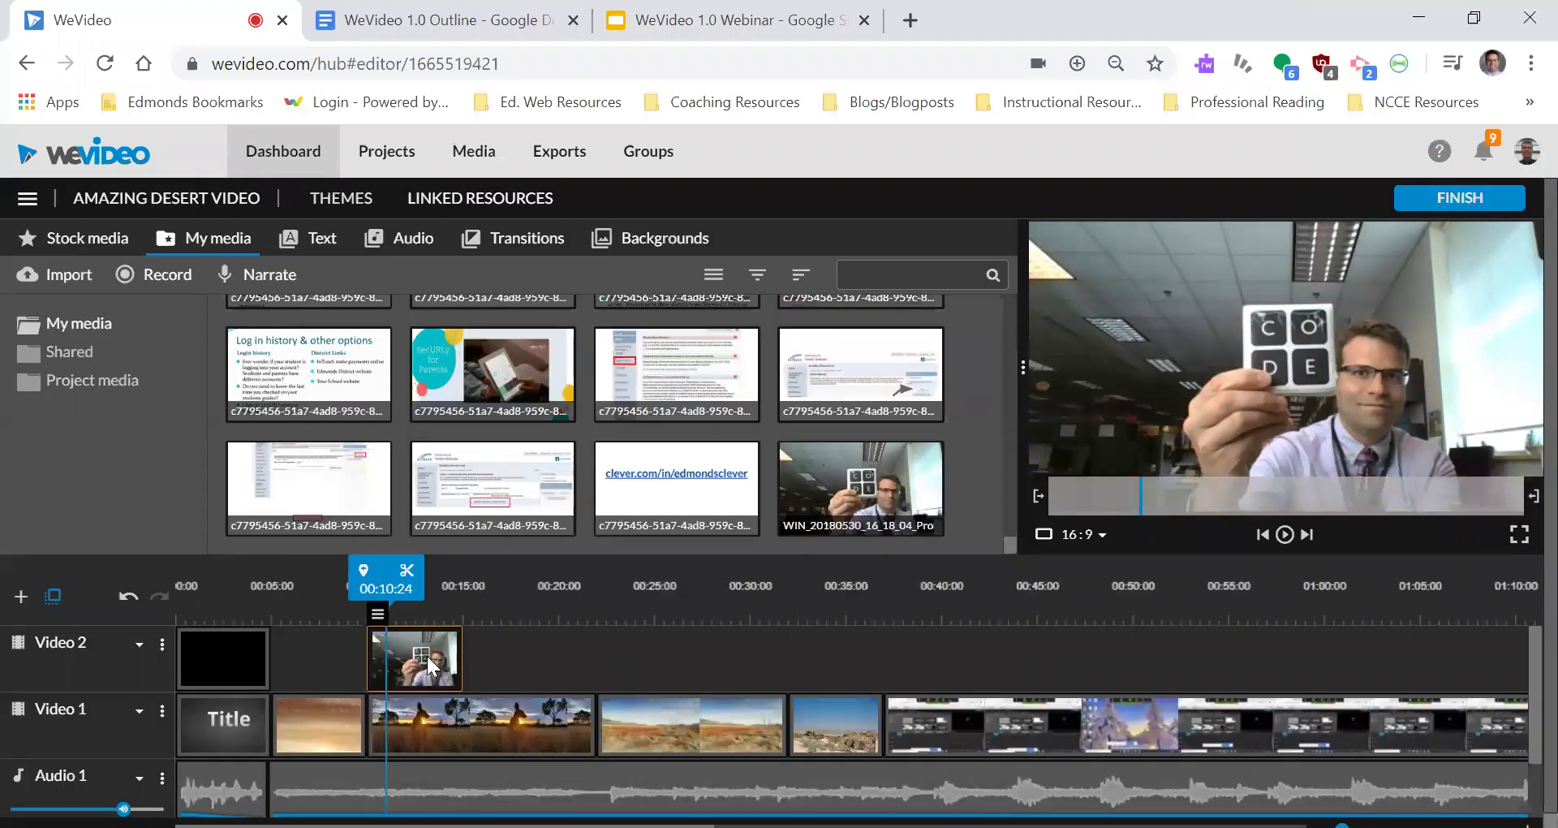
- Move the photo clip on Video 2 to 00:22:00 and open its Transform settings
drag(423, 657, 653, 657)
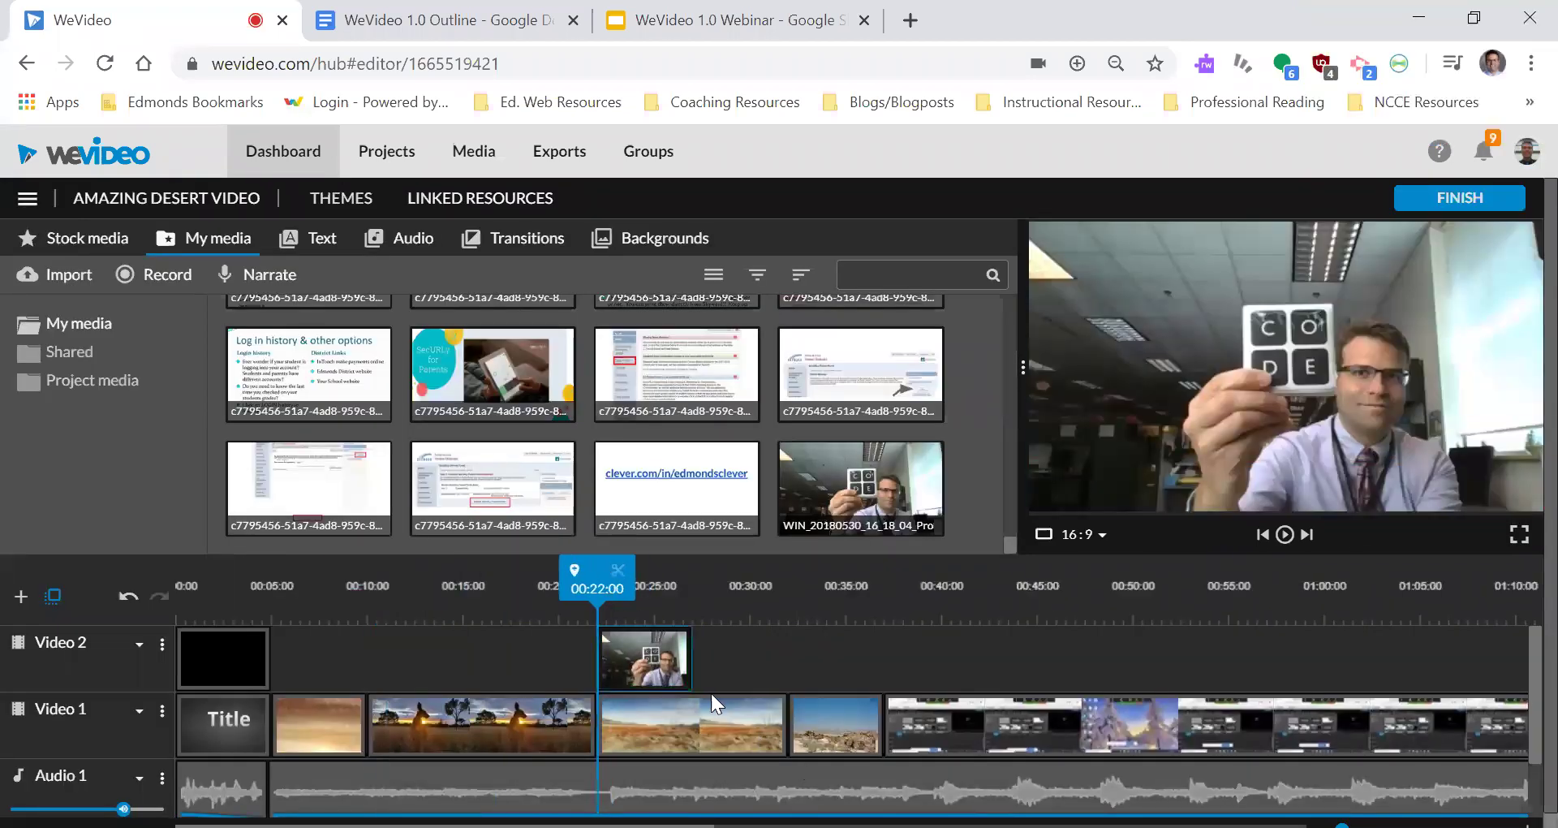
double_click(641, 674)
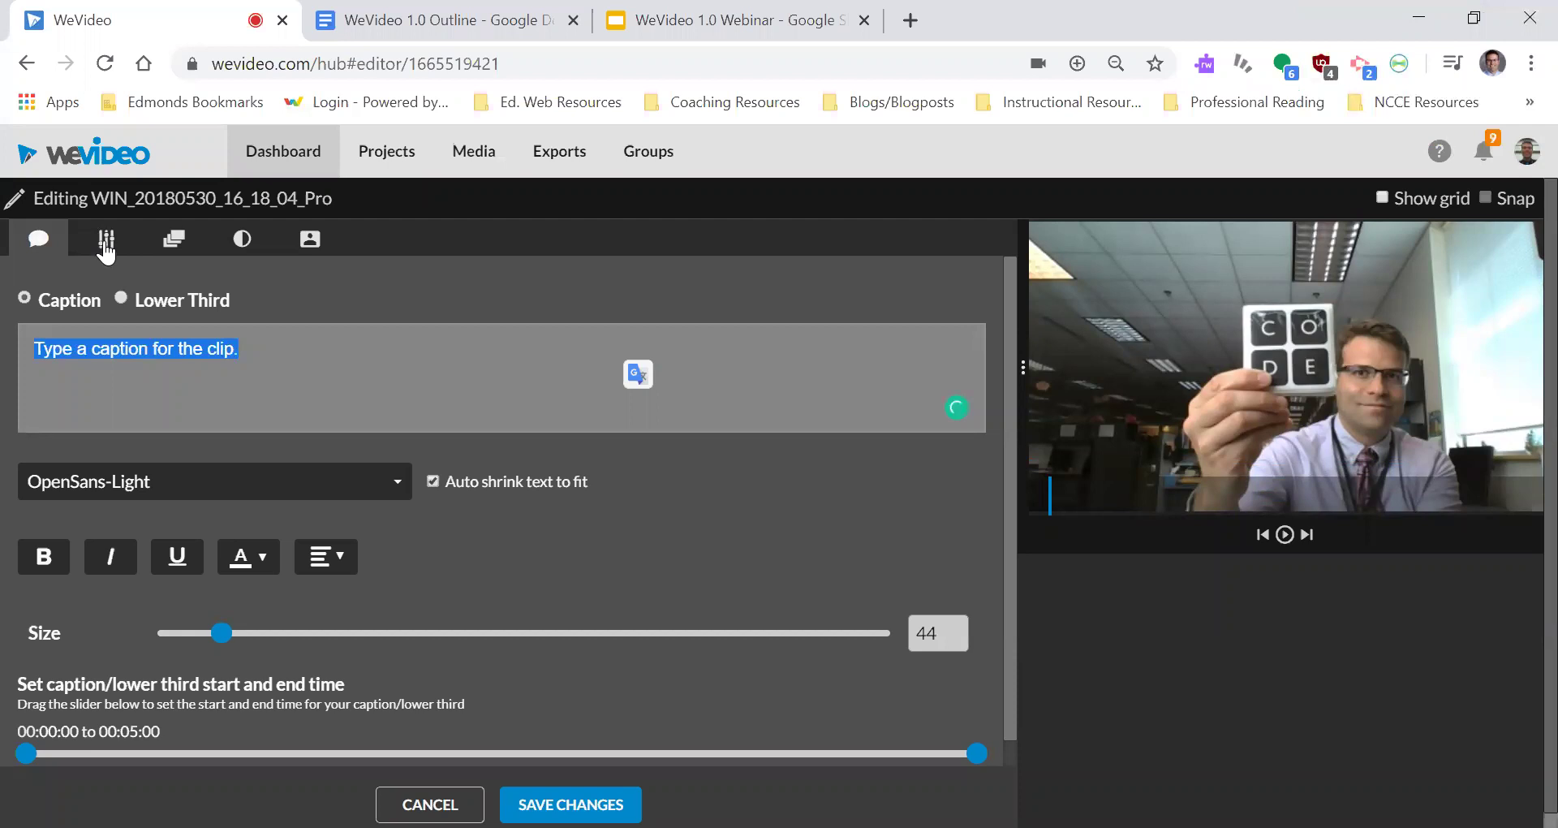
click(102, 243)
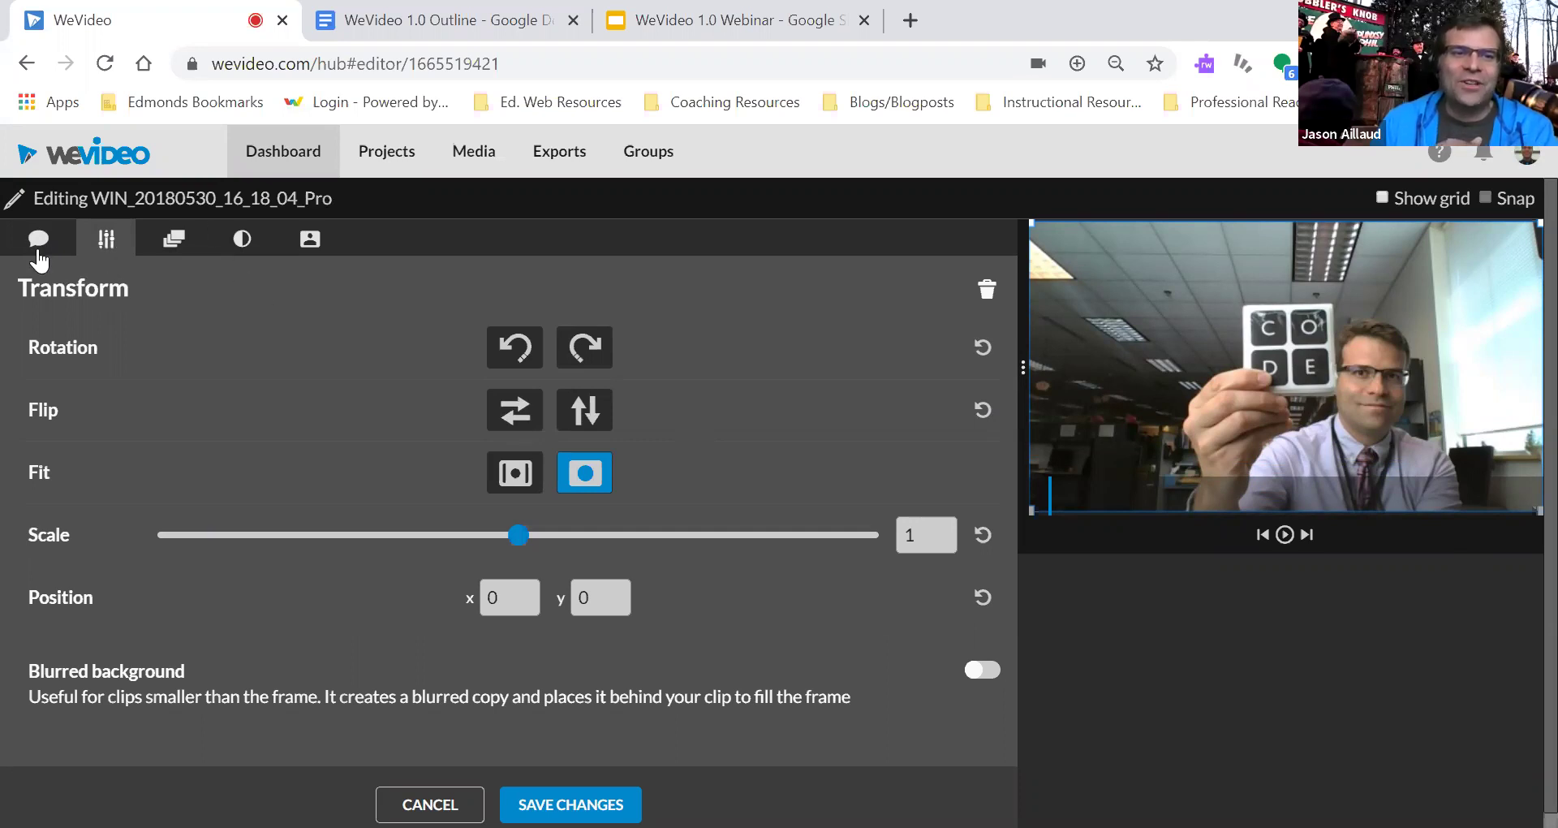
click(41, 245)
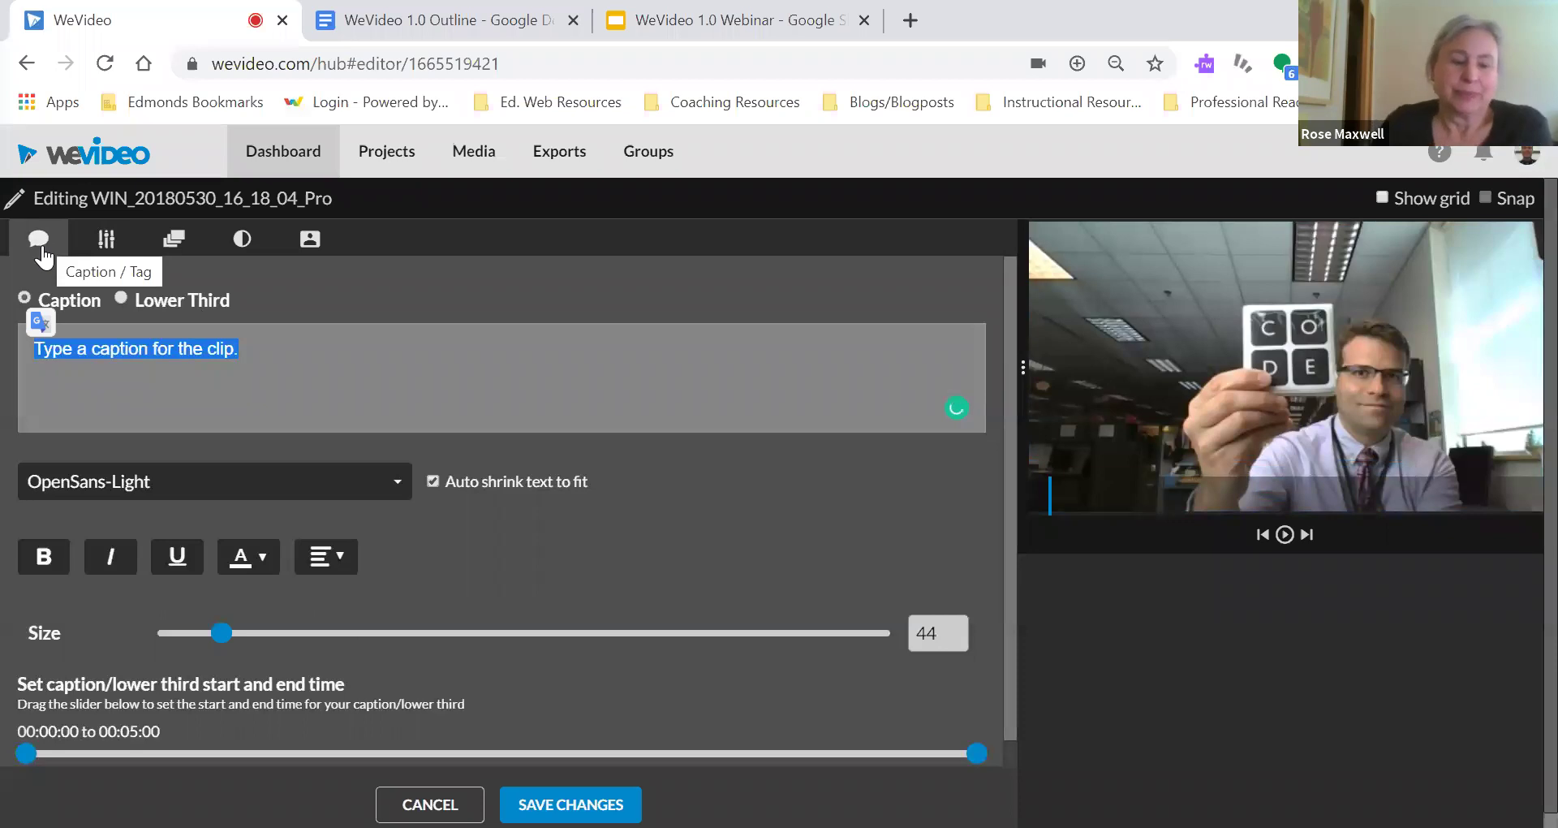
click(108, 245)
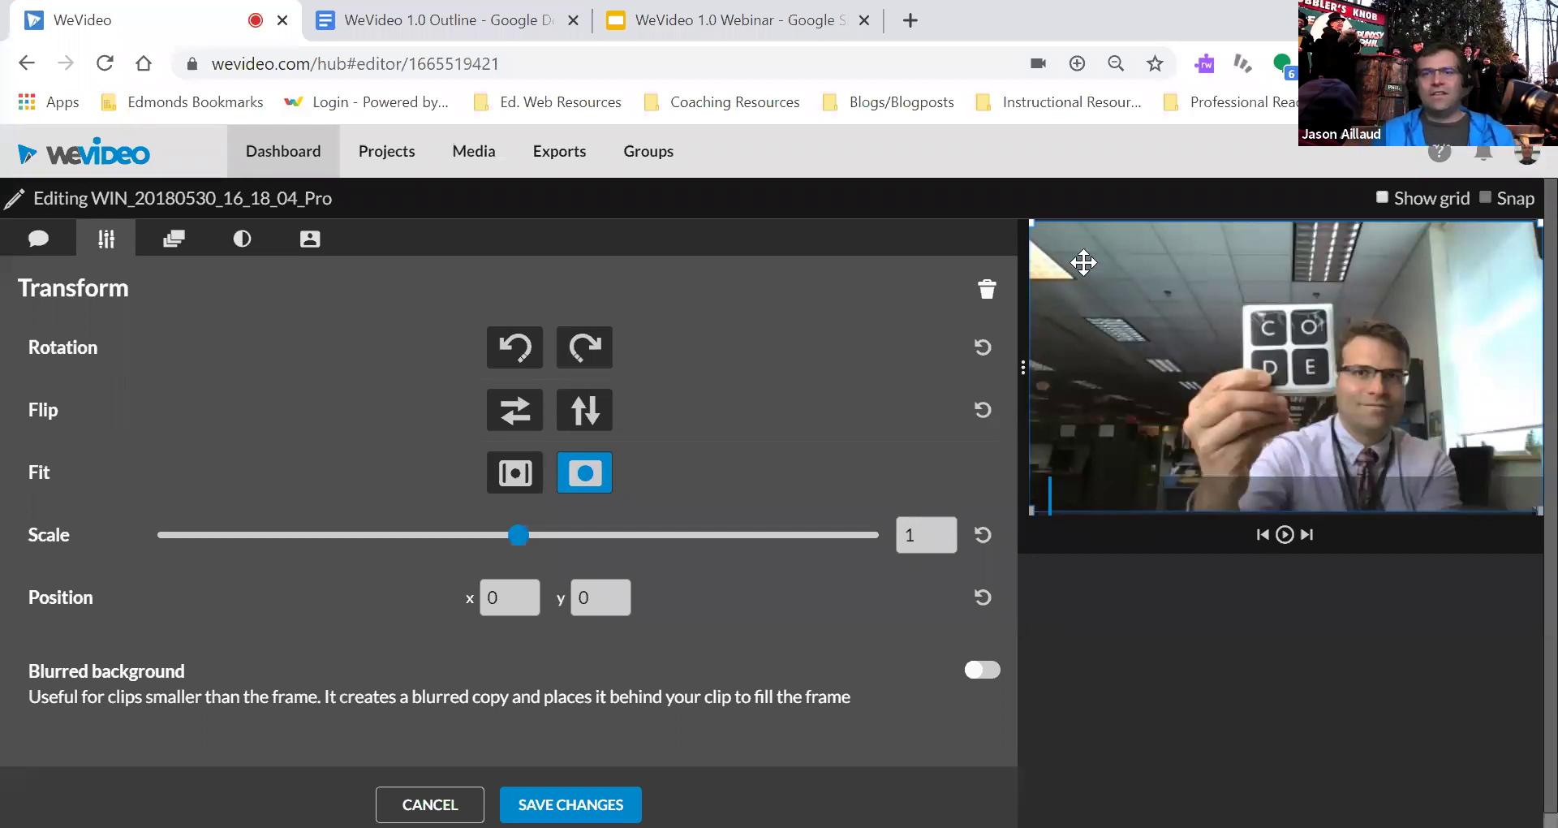
- Shrink the photo overlay to a scale of 0.33 and place it at x 57, y 53 over the desert clip
drag(1032, 225, 1203, 319)
drag(1299, 367, 1168, 295)
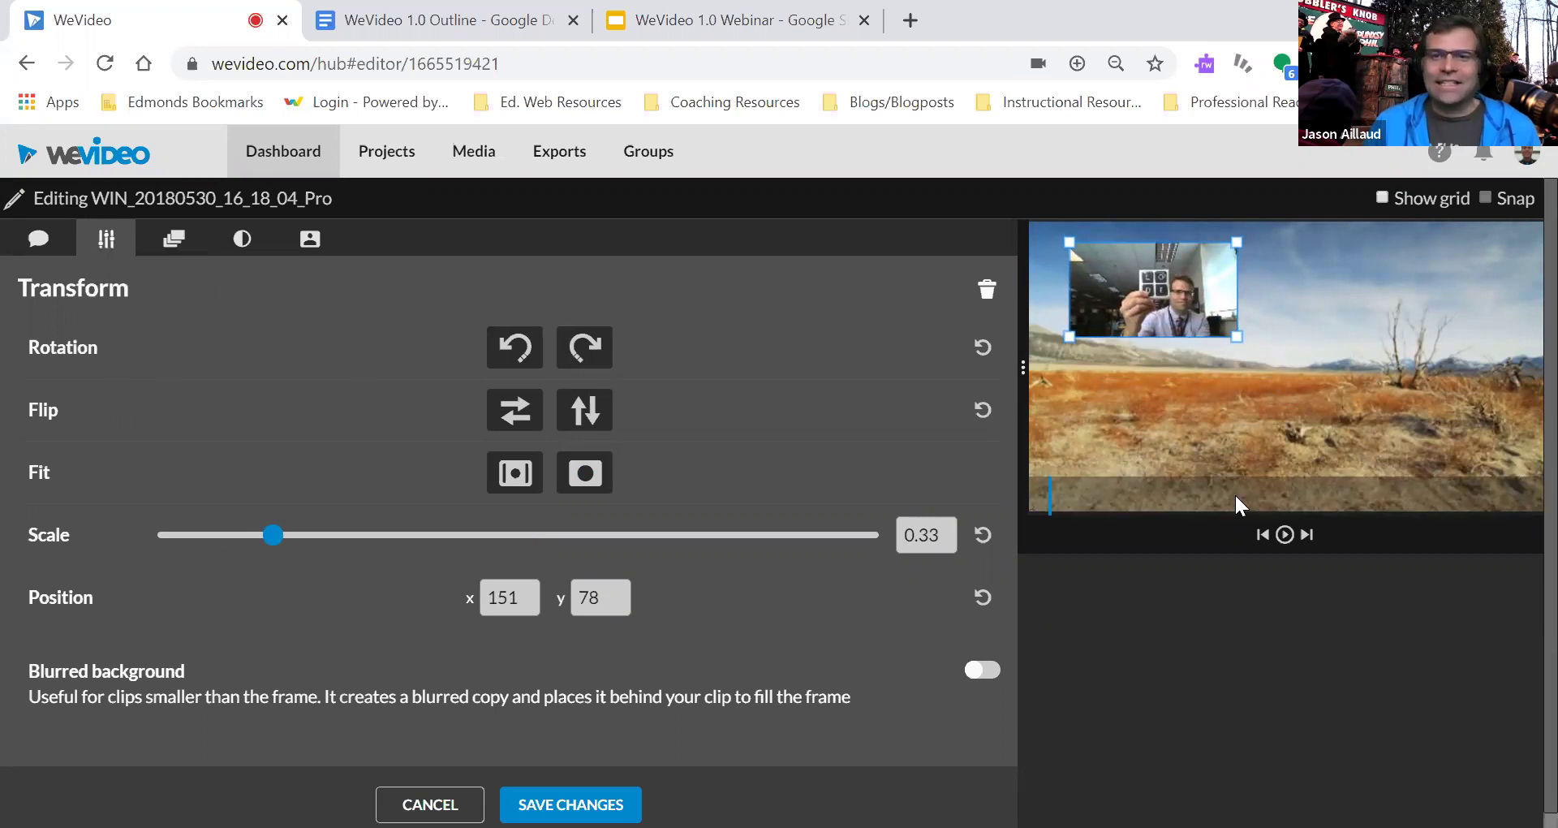
drag(1161, 294, 1138, 287)
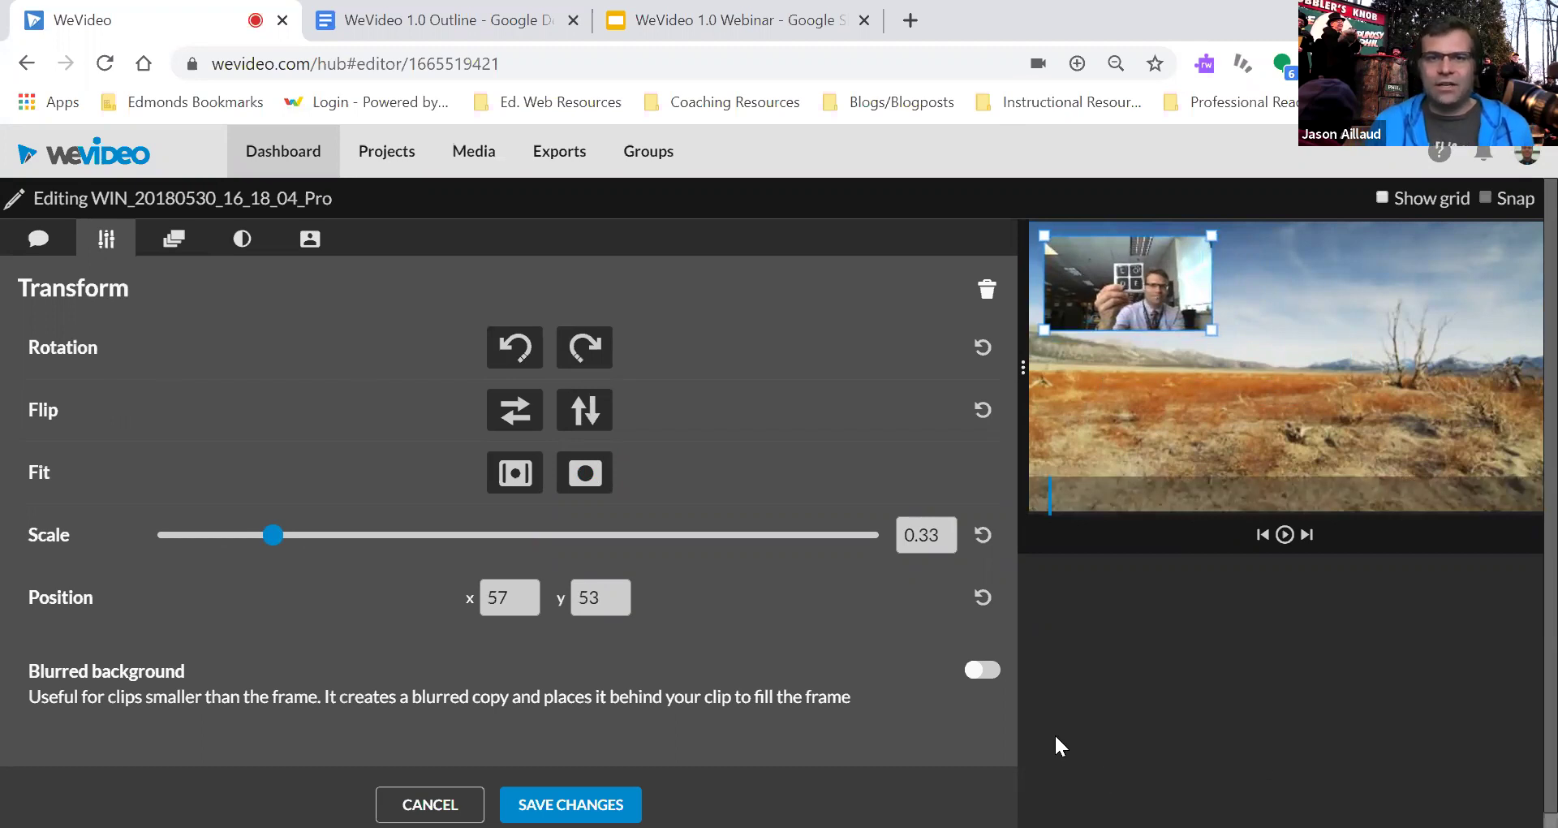
- Rotate the photo overlay clockwise through one full turn and save the changes
click(586, 349)
click(586, 349)
click(586, 349)
click(586, 349)
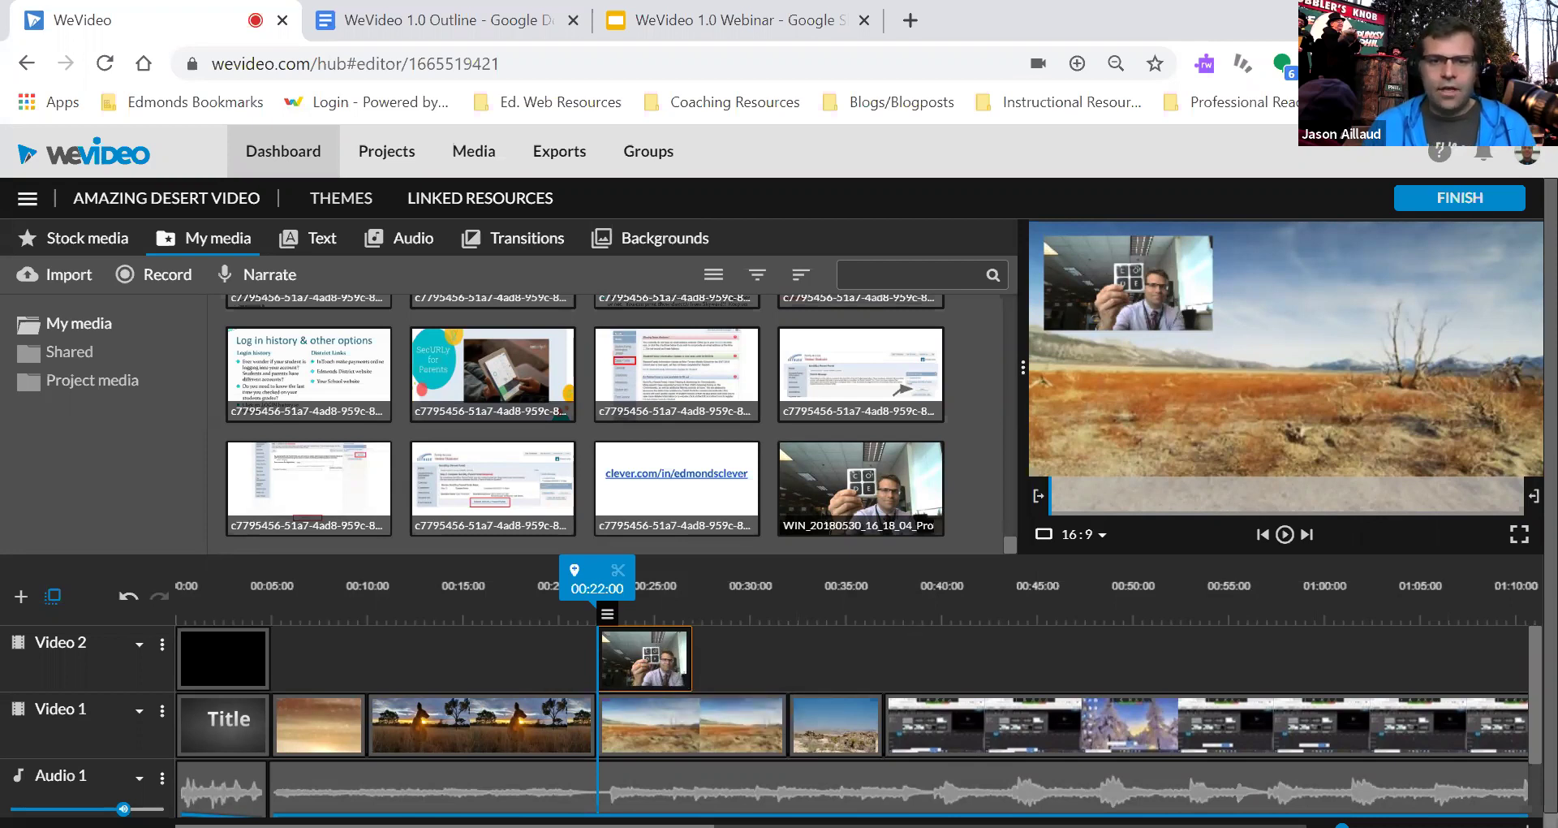
- Paste a copy of the photo clip onto Video 2 at 01:18:18, above the screen recording
scroll(853, 690, down, 1)
scroll(852, 690, right, 10)
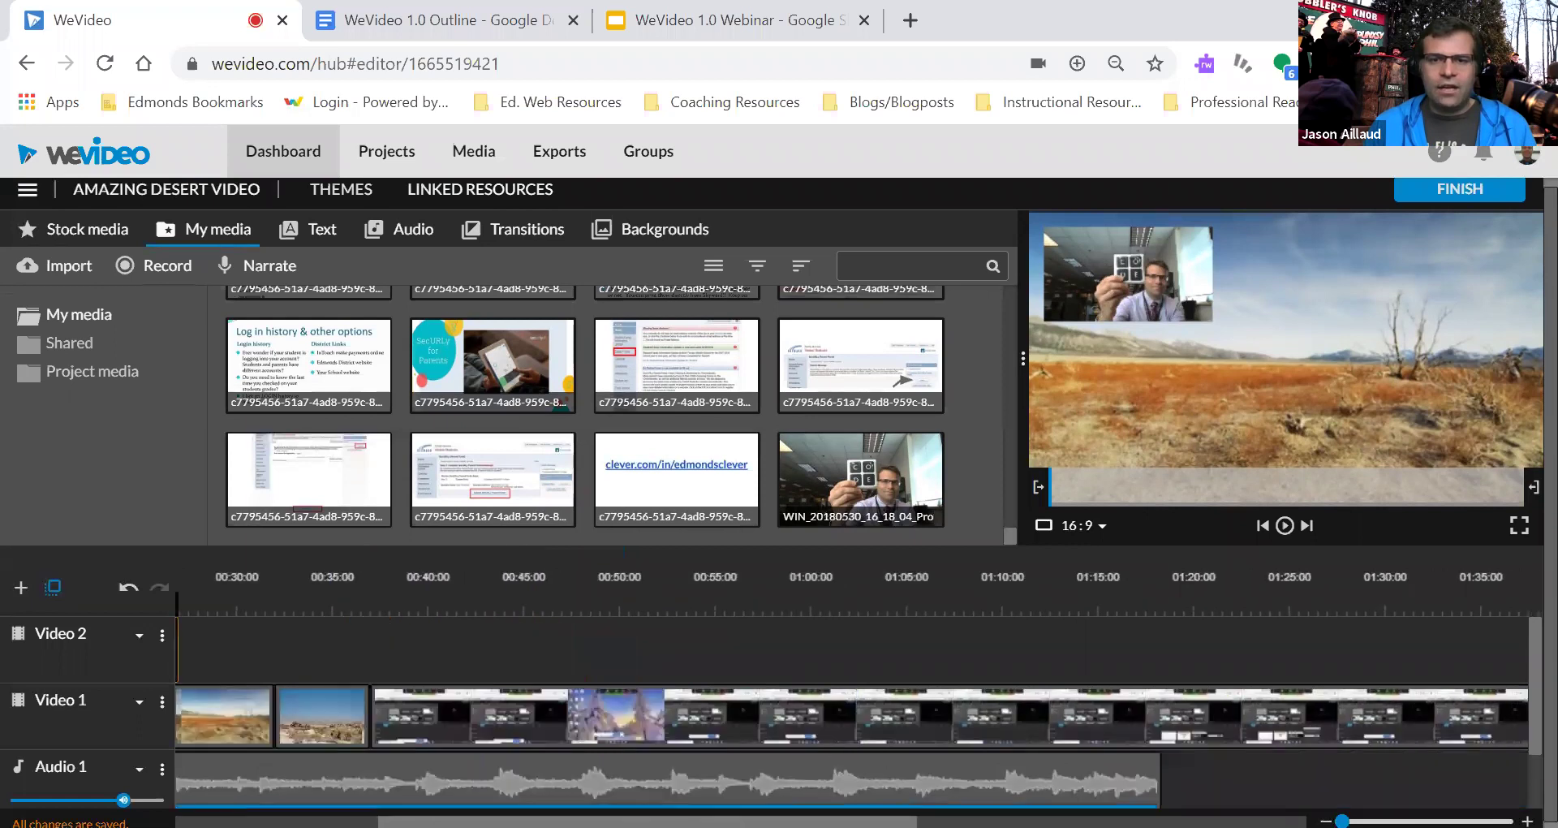
scroll(852, 690, right, 7)
scroll(767, 649, left, 1)
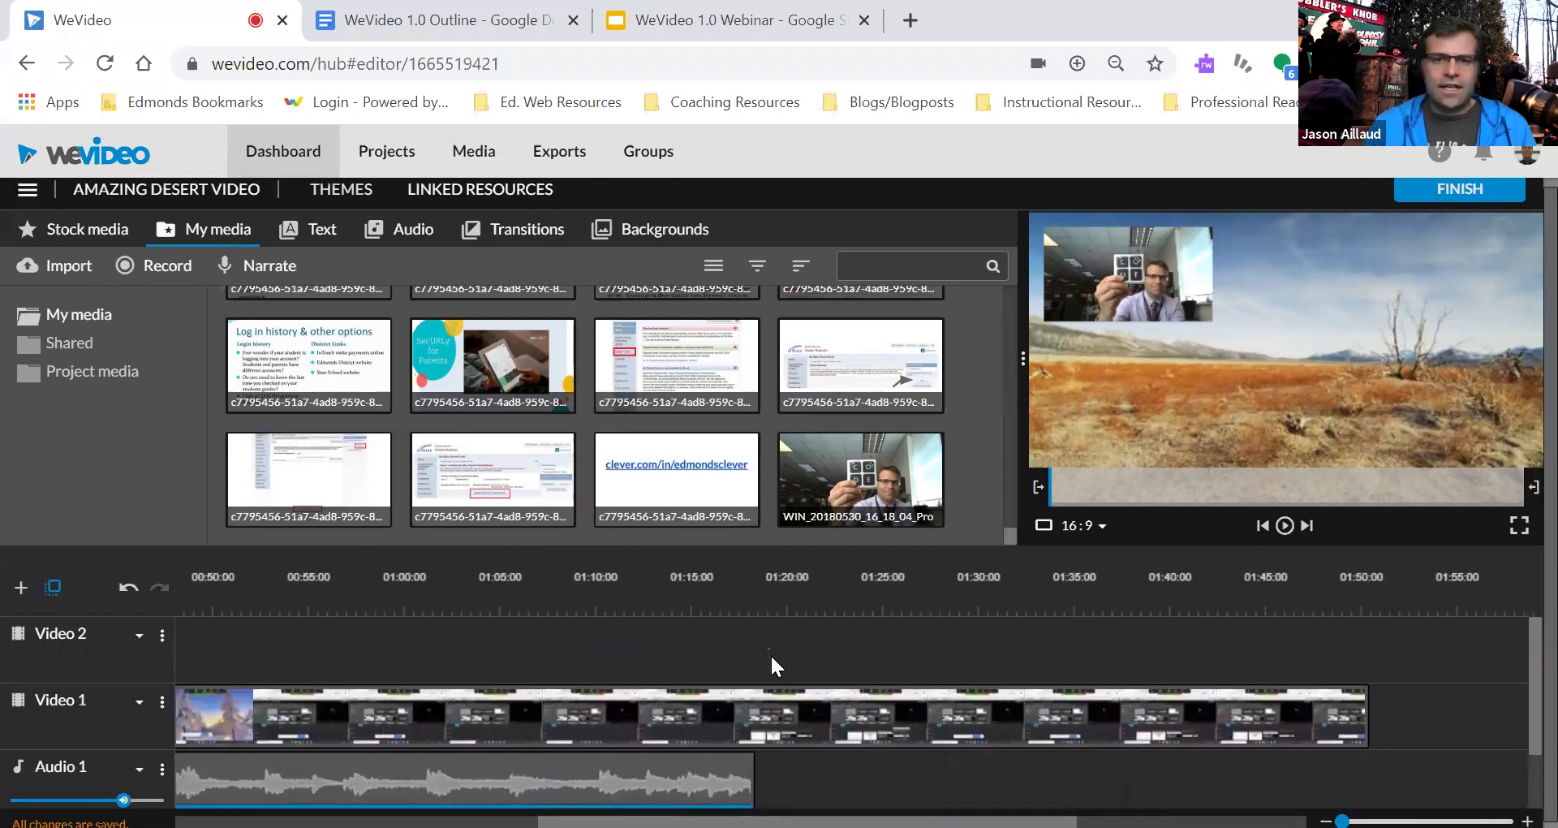
scroll(586, 585, left, 17)
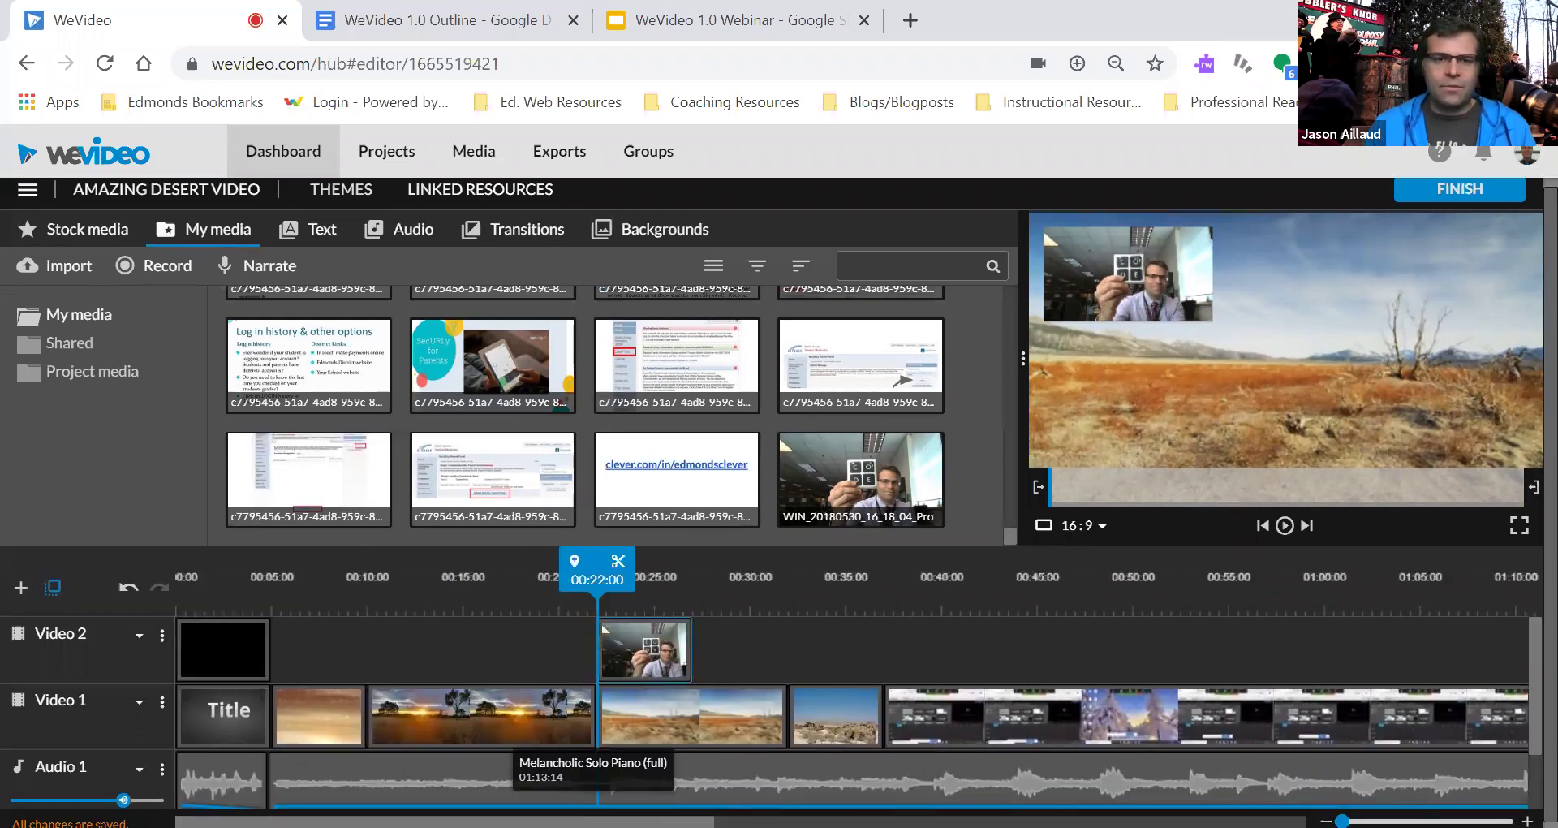
drag(587, 564, 1332, 611)
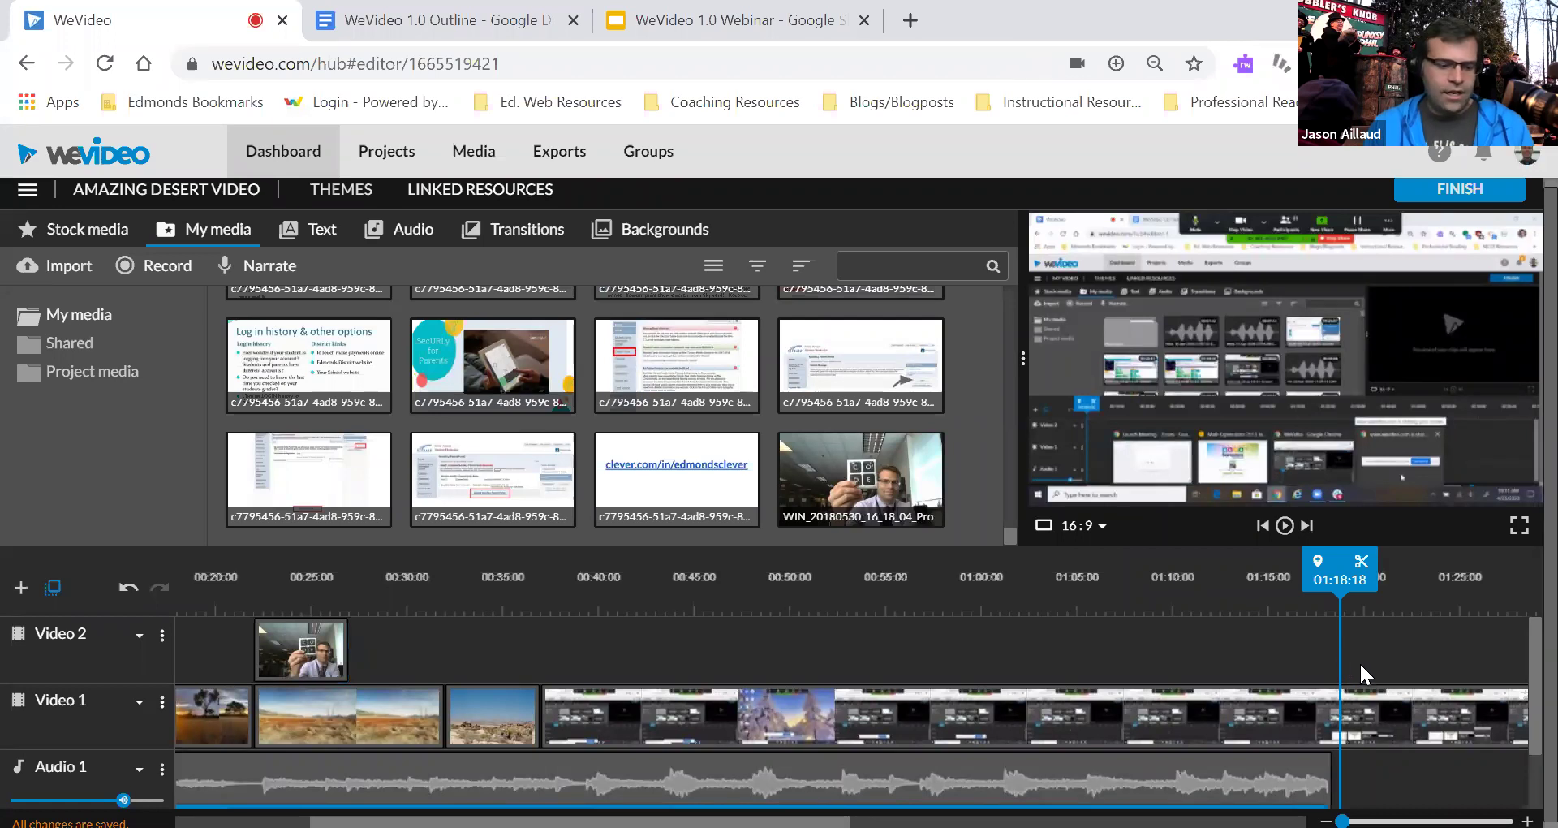
key(ctrl+v)
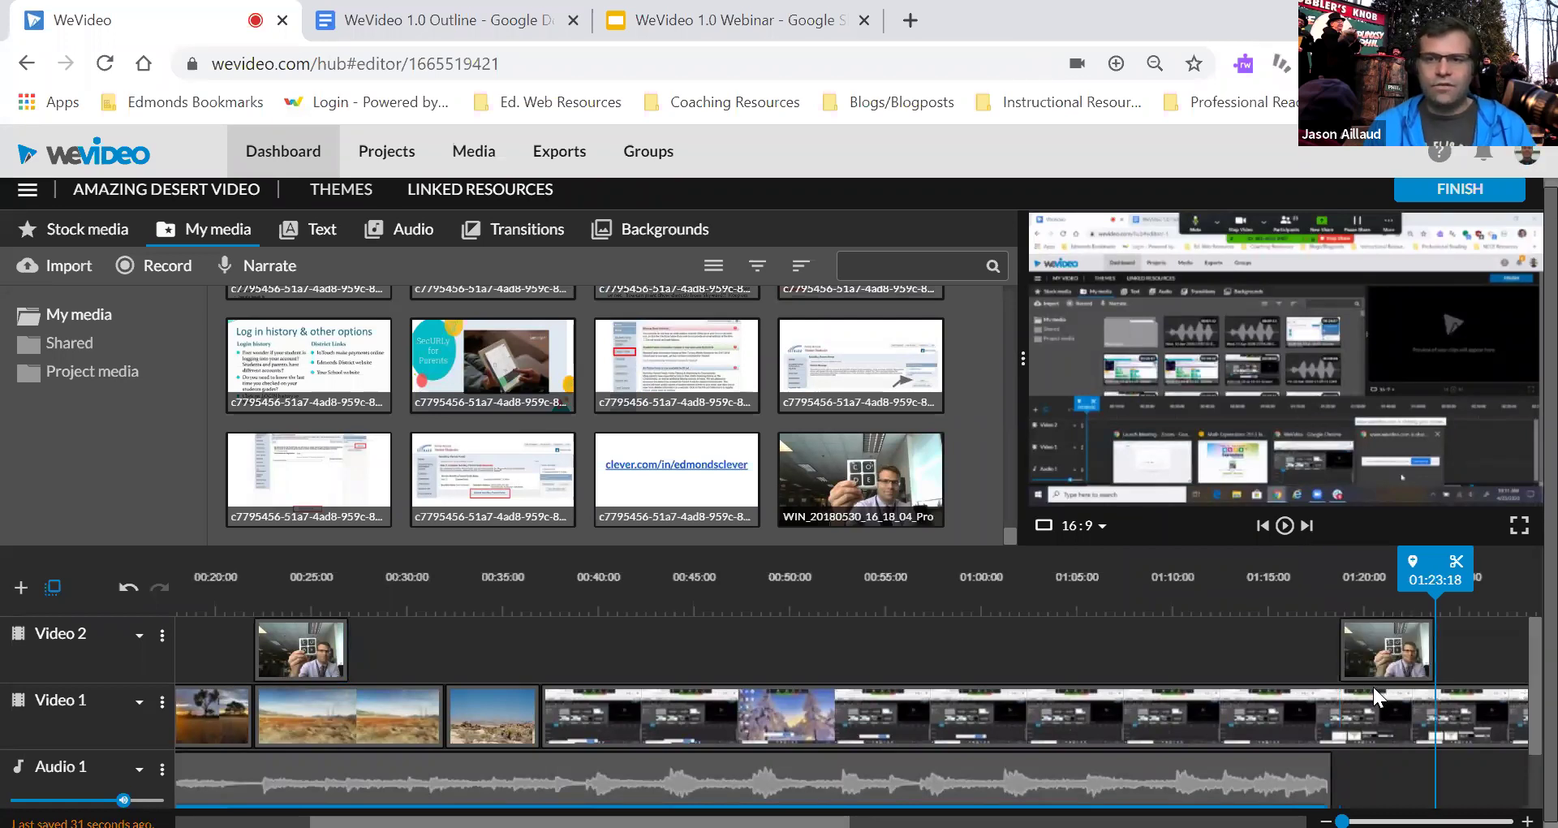
- Preview the pasted photo overlay from its start and stop playback at 01:21:11
drag(1422, 579, 1343, 579)
click(1285, 525)
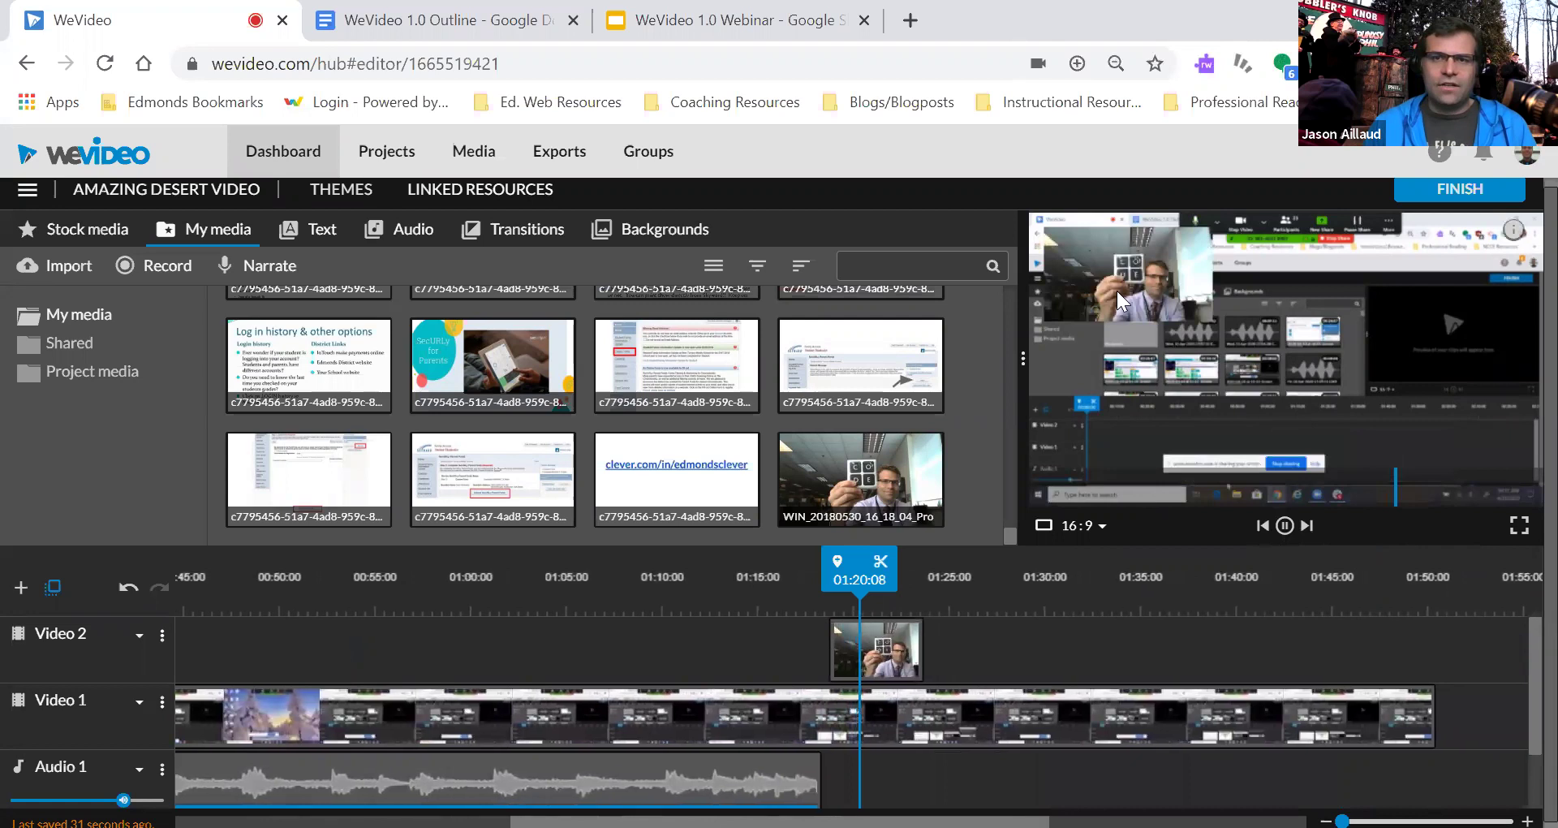
click(1285, 525)
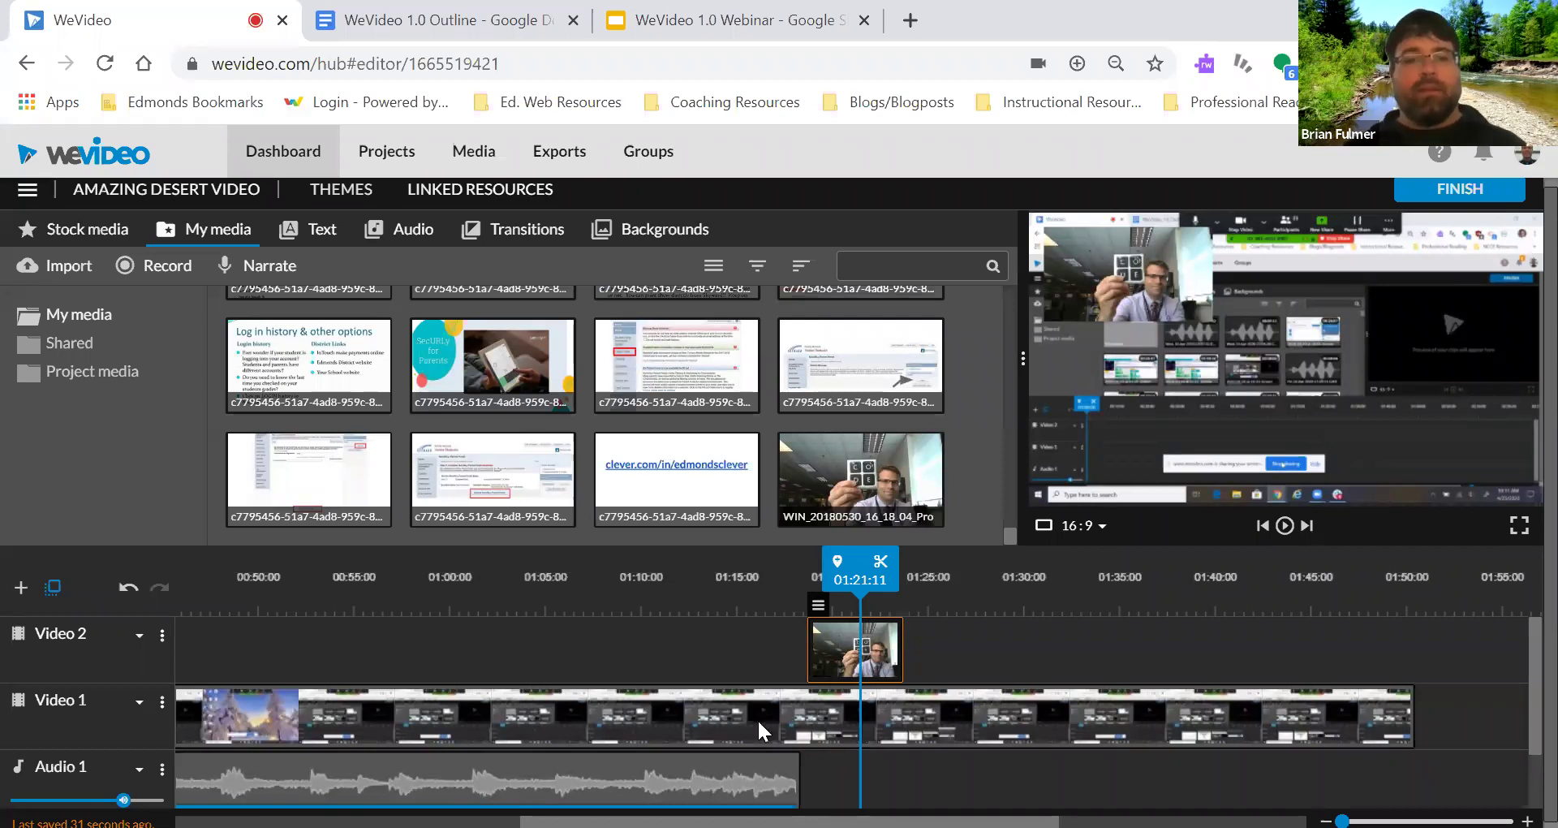
- Add a volume point to the Melancholic Solo Piano clip on Audio 1 near 00:17 and raise it to 22%
scroll(759, 723, left, 5)
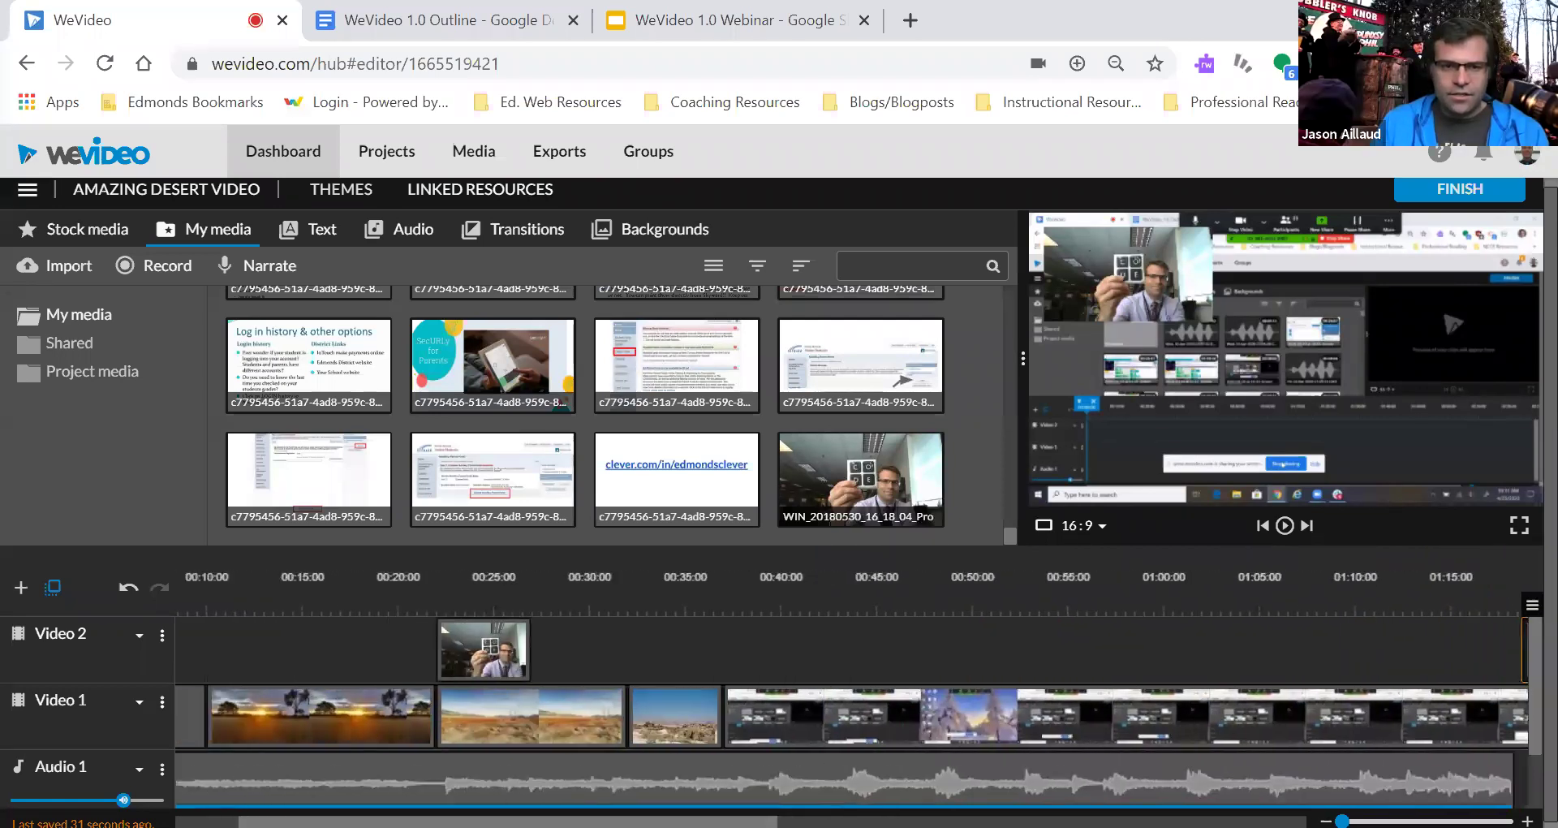
scroll(853, 690, left, 2)
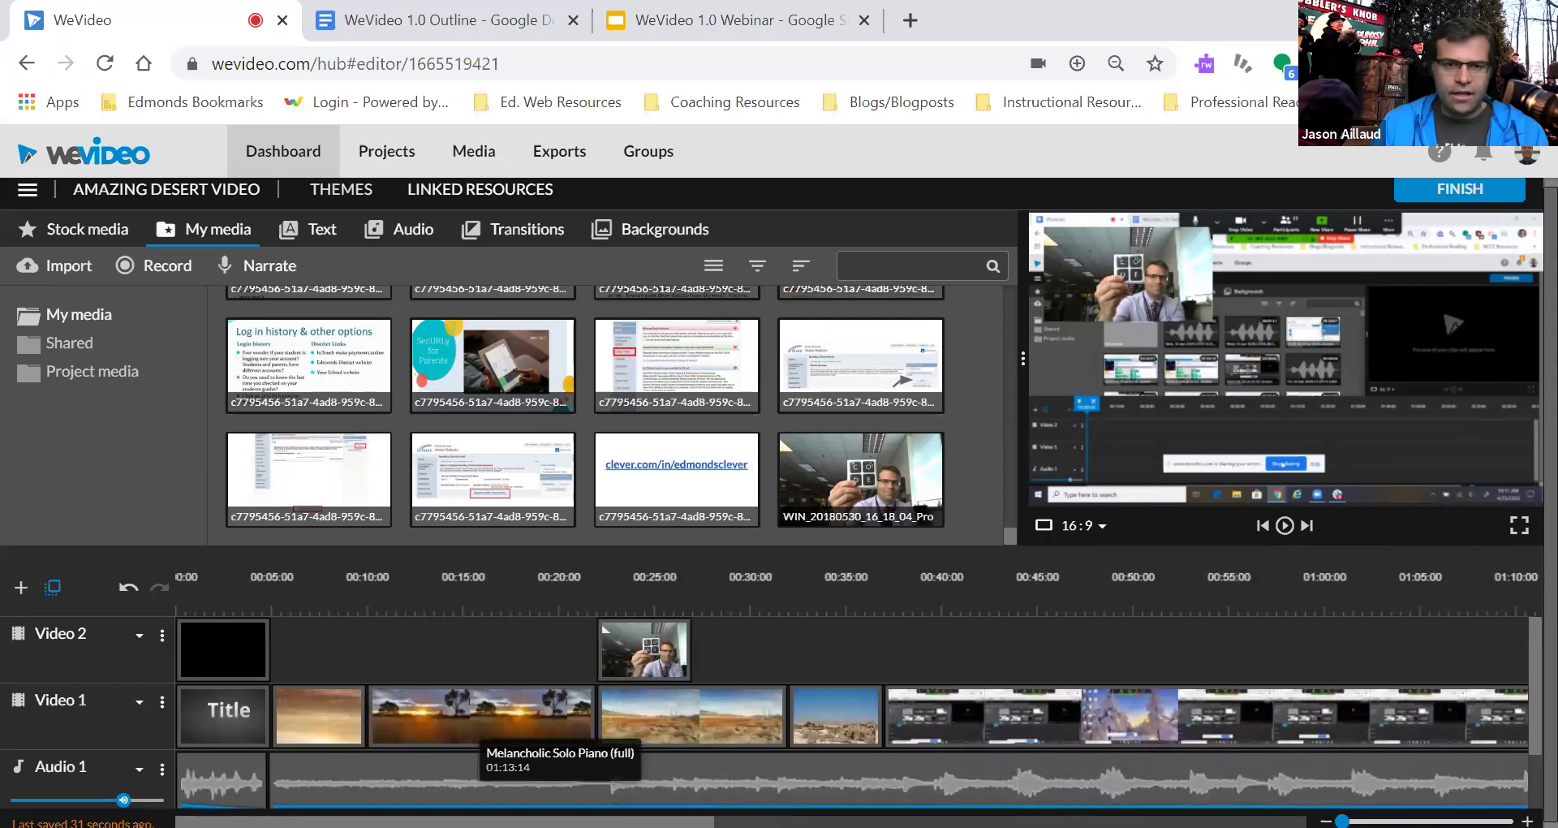
click(401, 767)
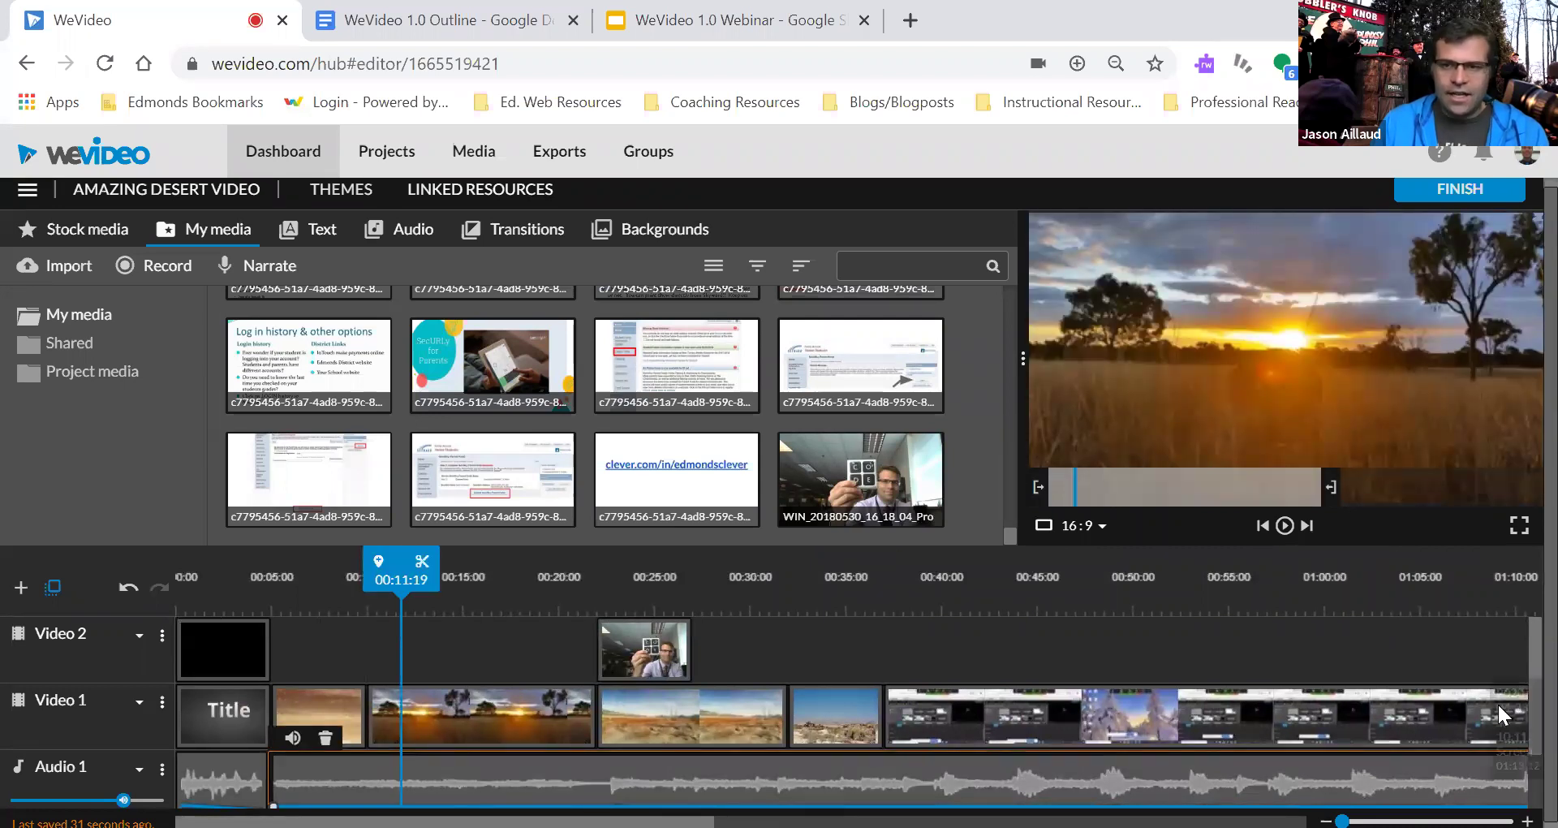
scroll(1518, 655, down, 2)
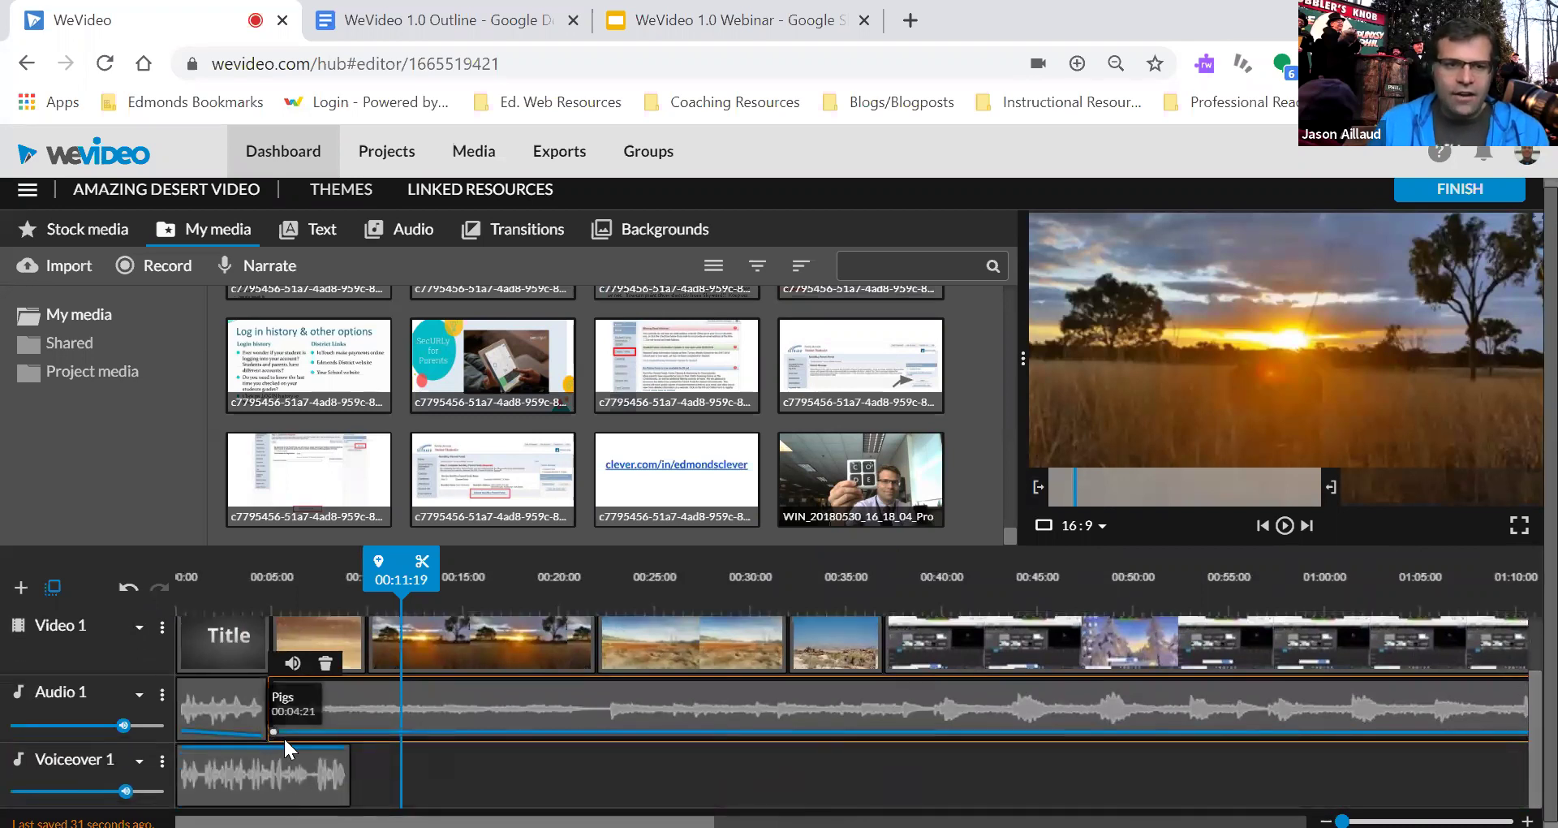
mouse_move(273, 733)
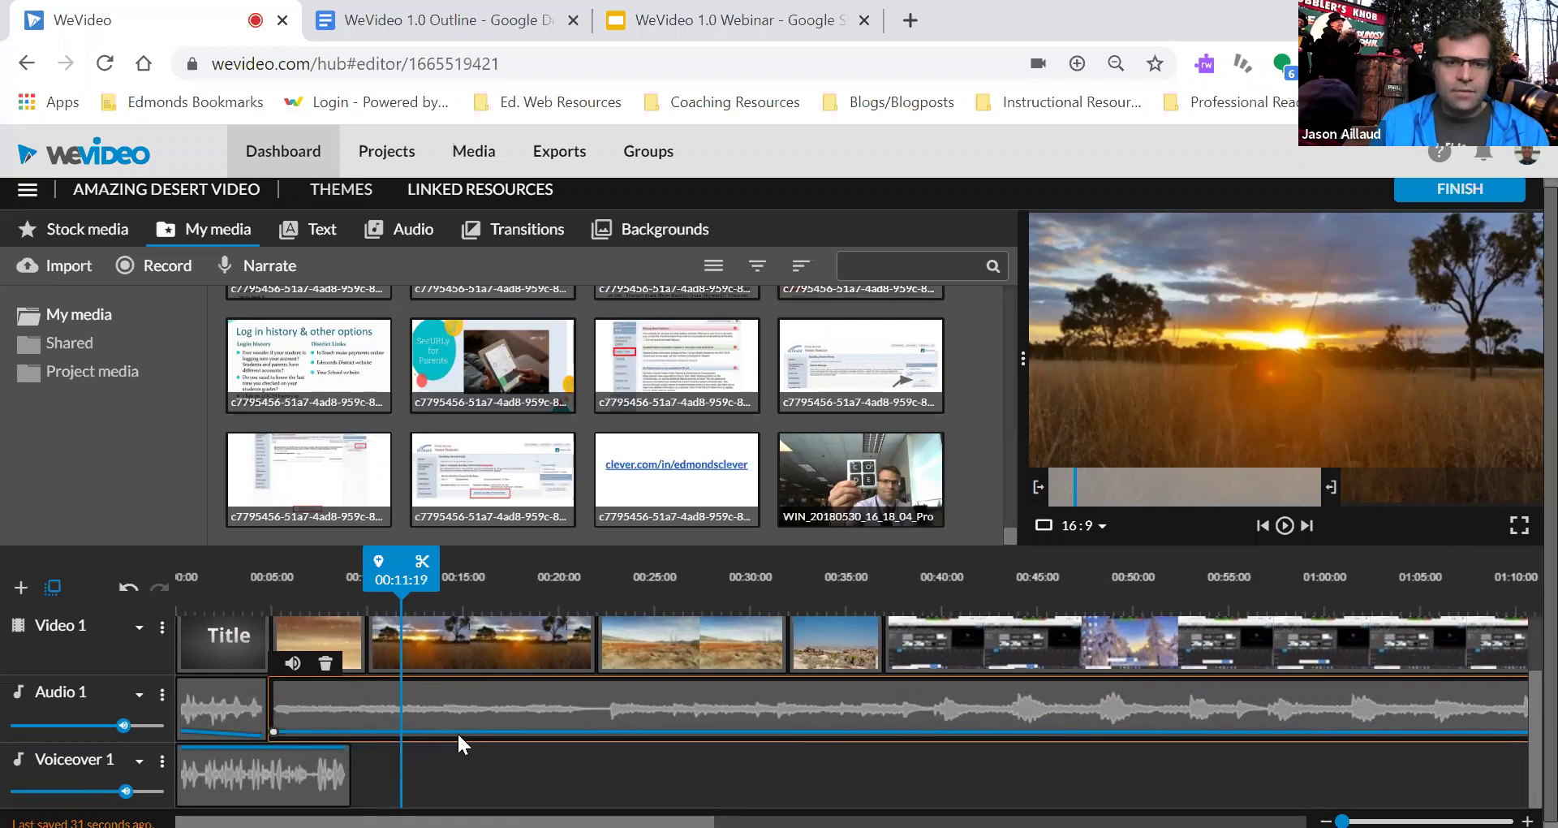
click(509, 732)
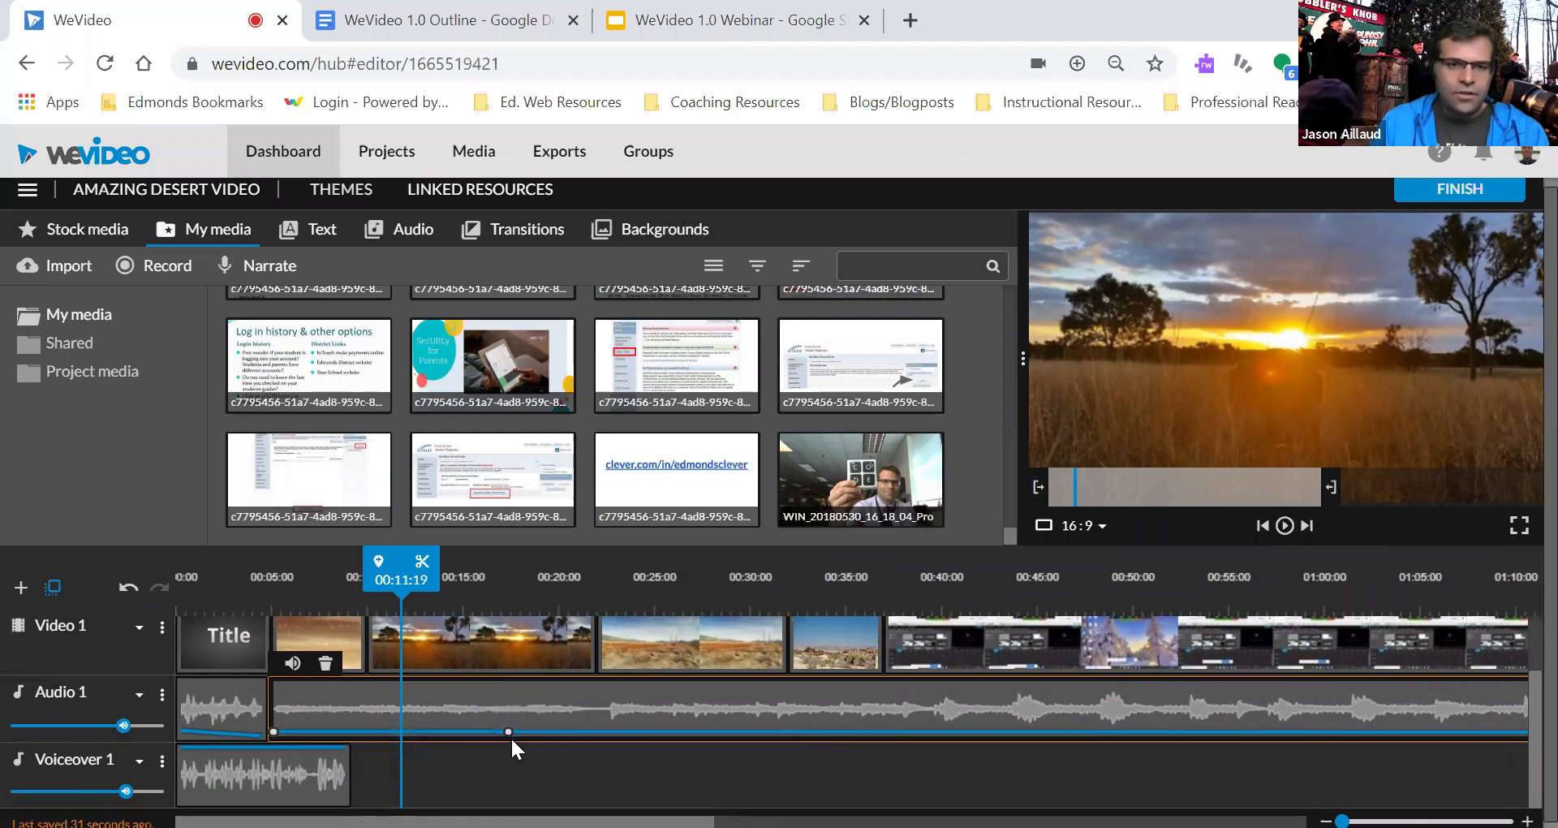
mouse_move(509, 735)
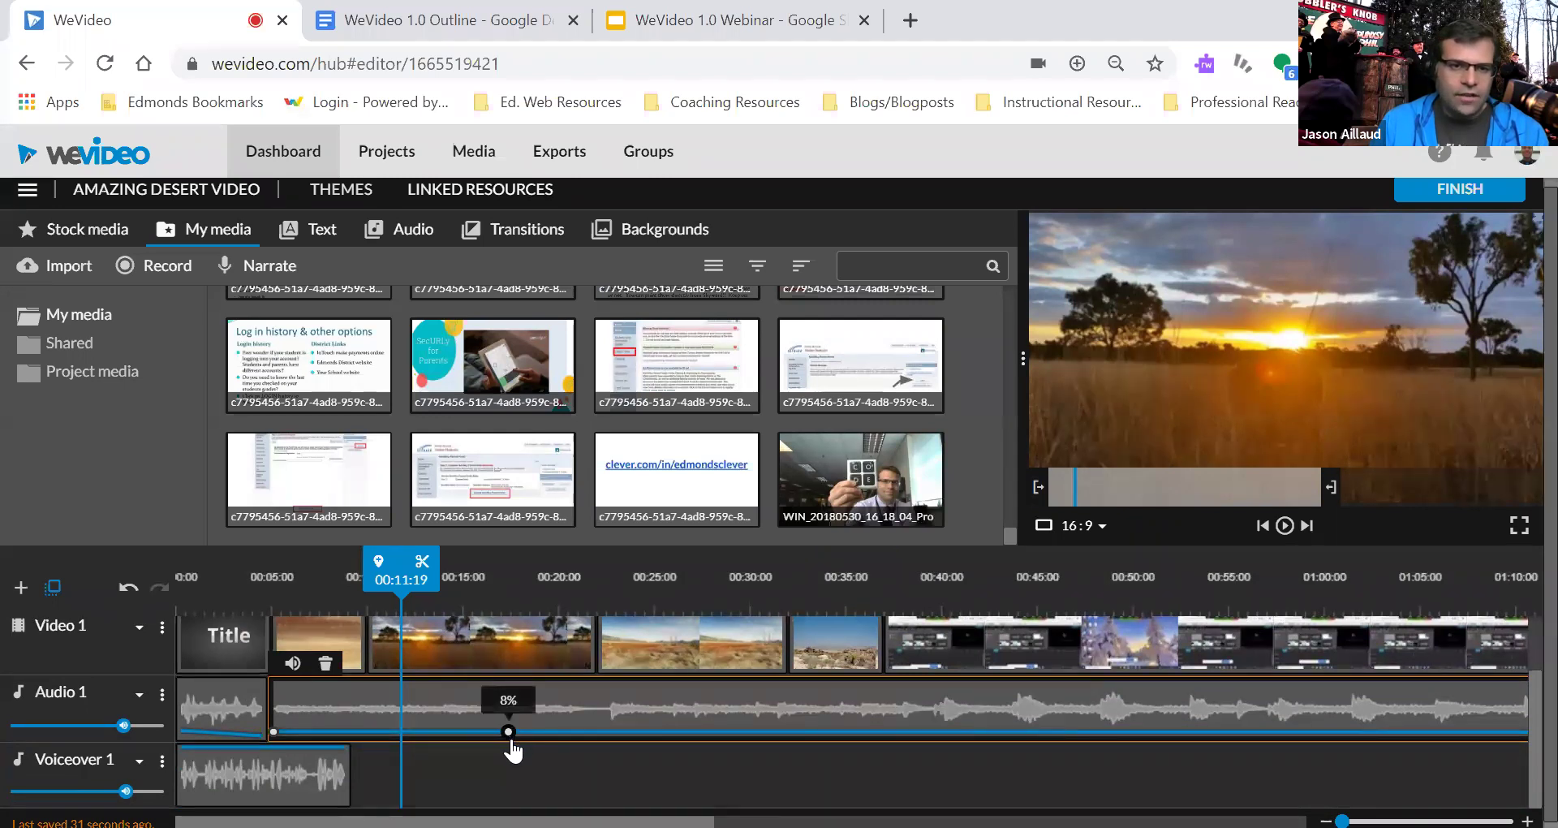
drag(509, 734, 508, 723)
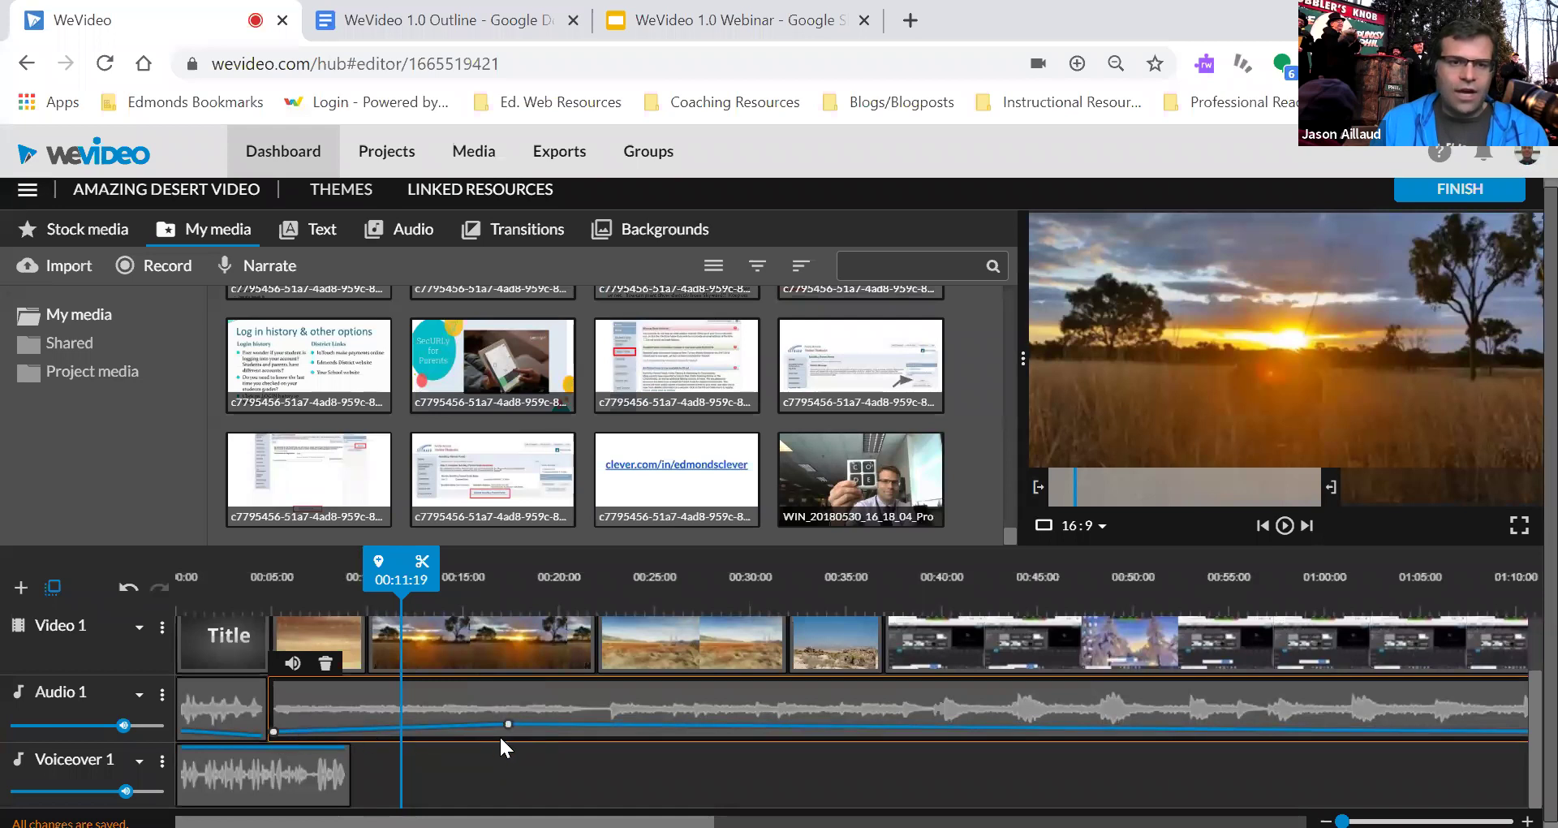
- Move the playhead to 00:24:13 and add a second volume point at 24% to the piano clip near 00:26
click(462, 751)
drag(637, 601, 646, 642)
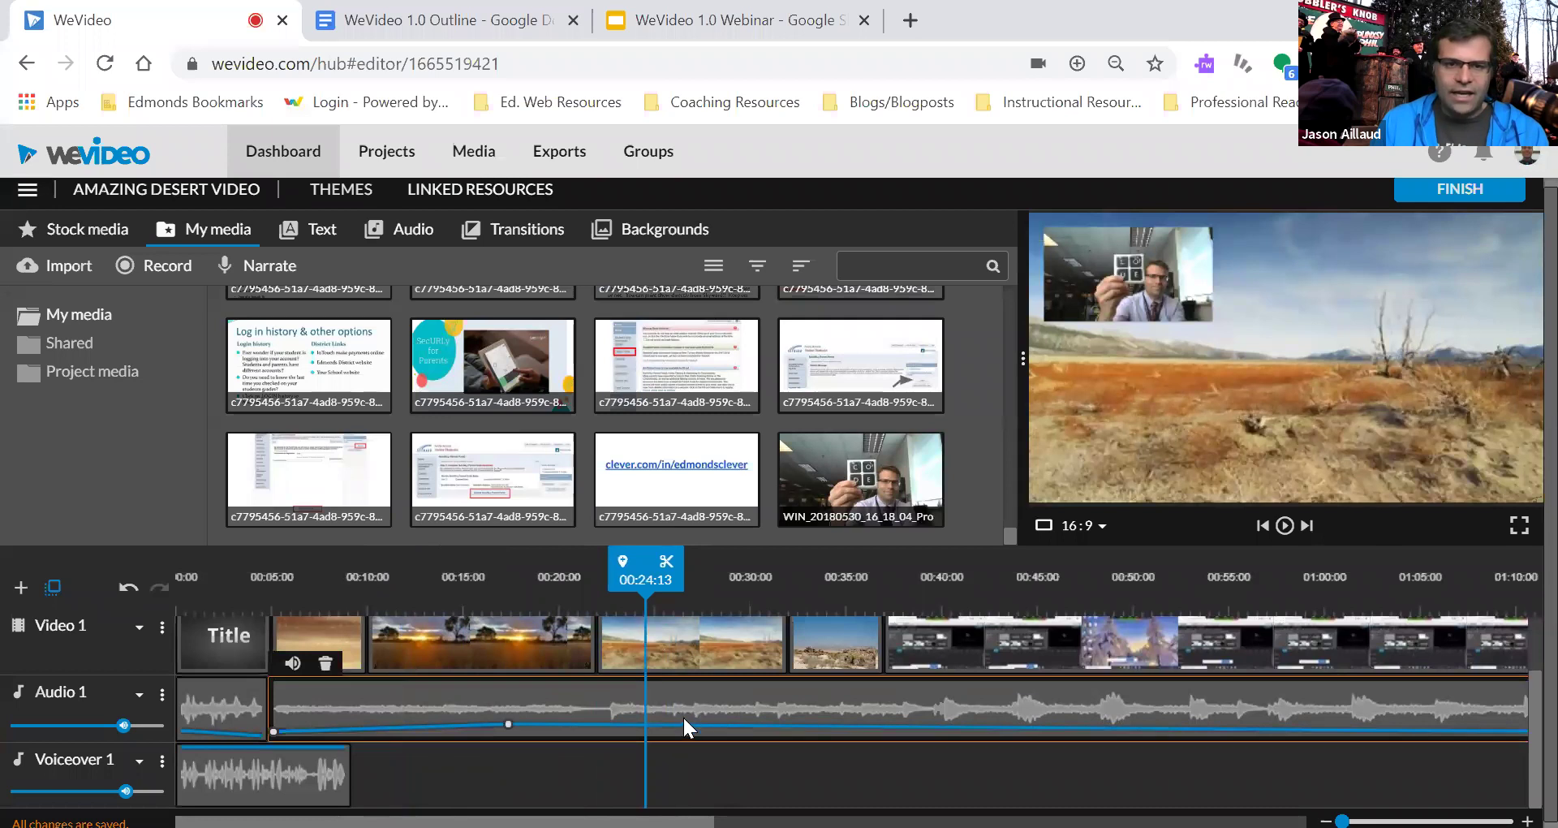
click(684, 724)
drag(684, 725, 684, 724)
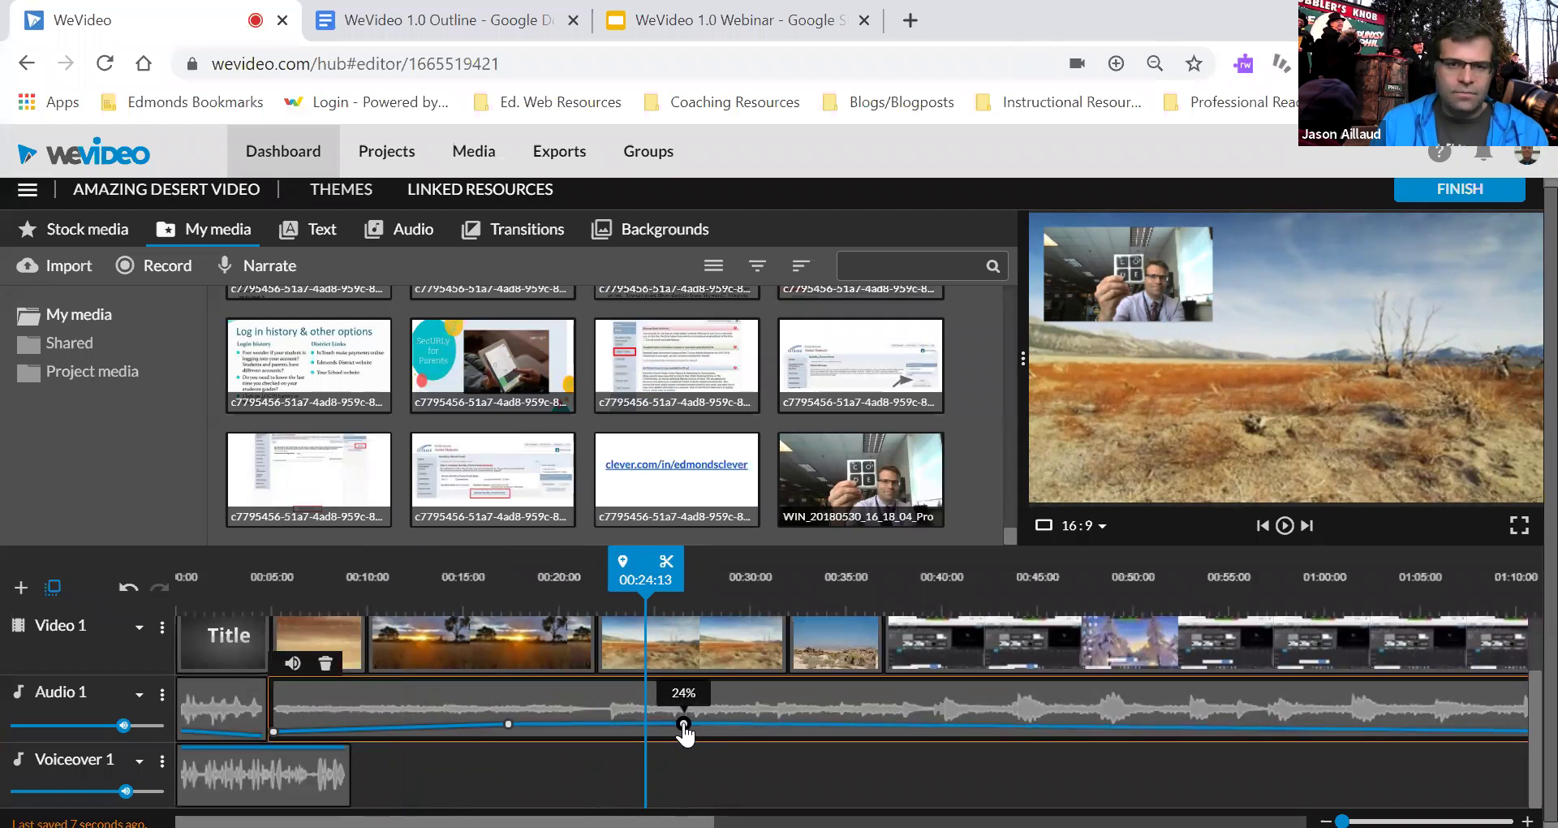
- Move the piano clip's second volume point to about 00:37, where the screen recording starts, with the playhead at 00:39:17
drag(646, 617, 962, 636)
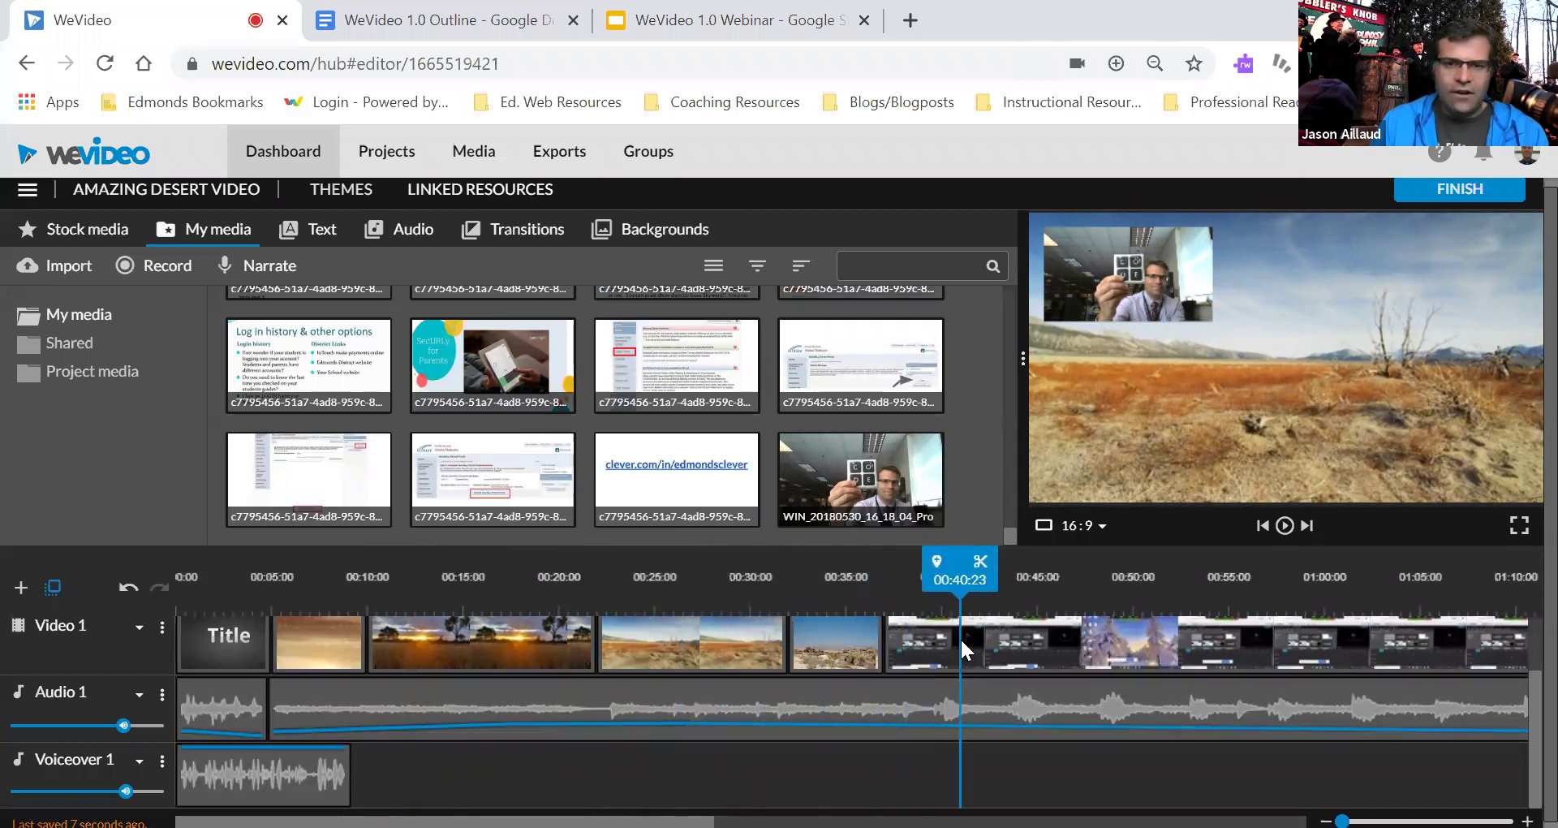
click(958, 718)
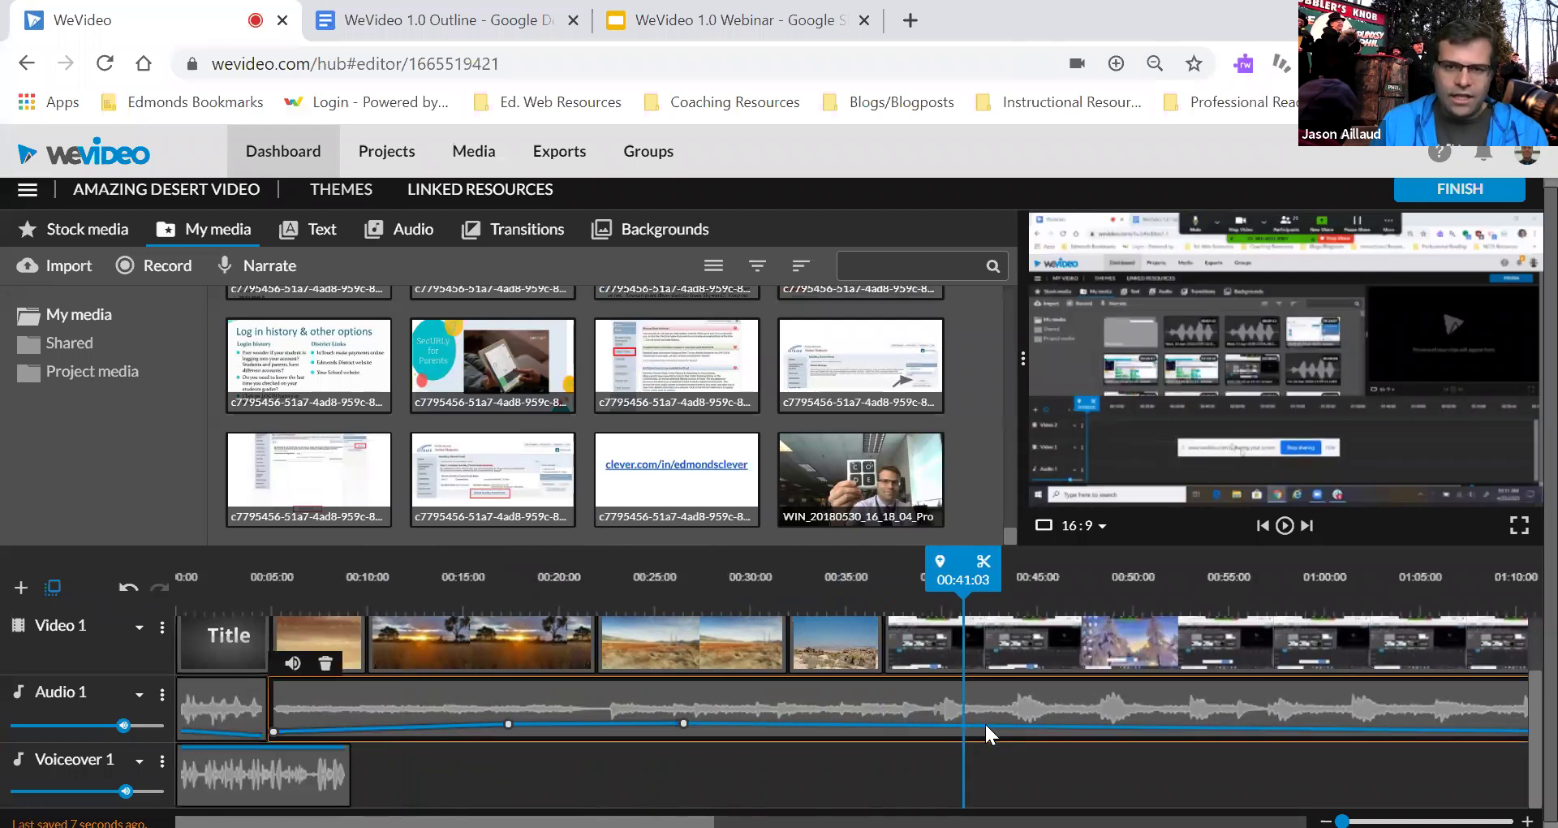
drag(953, 590, 925, 592)
click(975, 723)
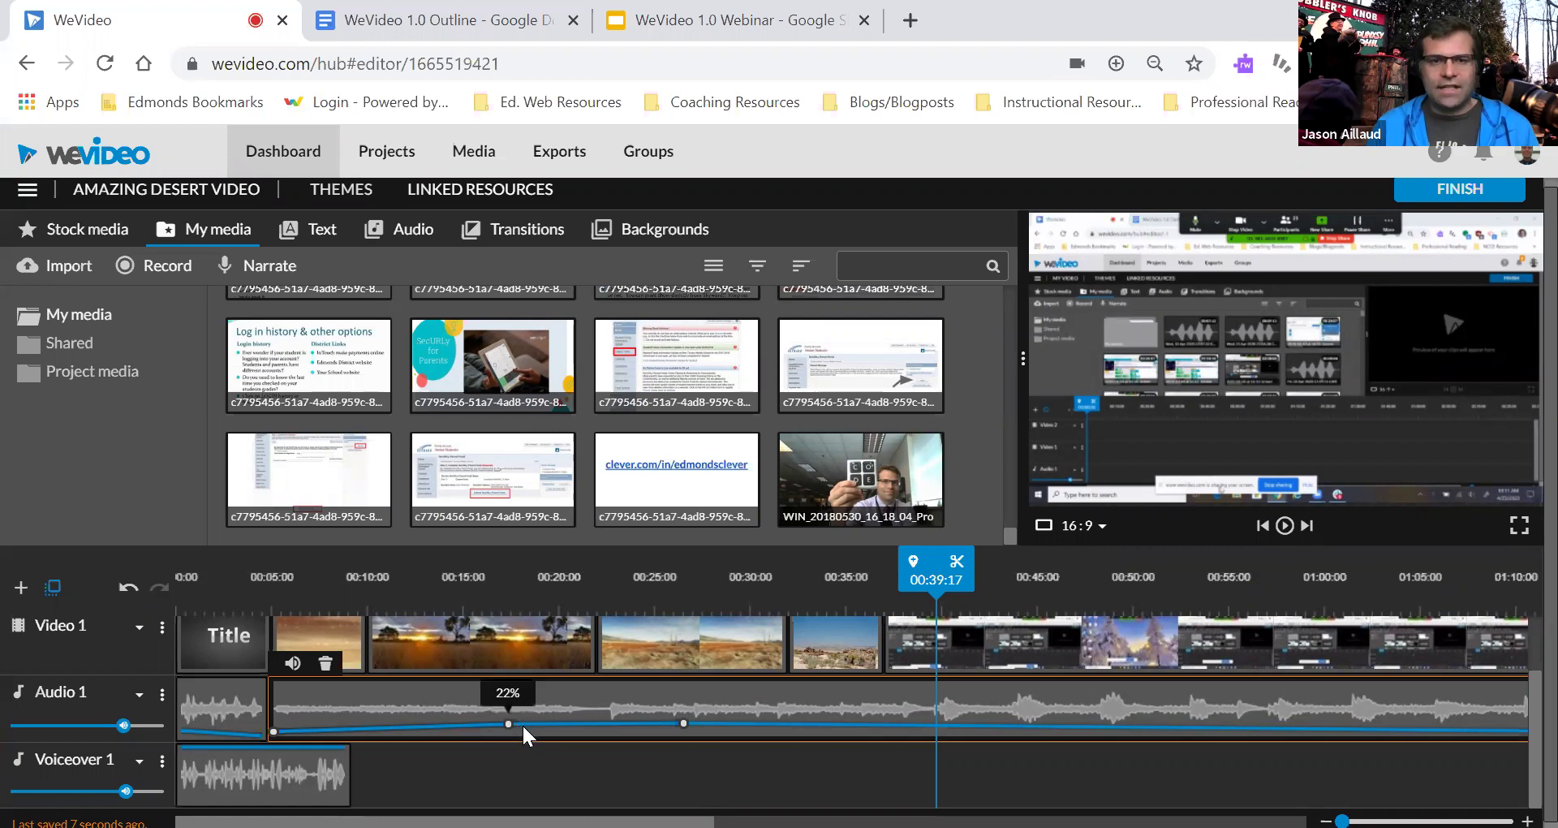
drag(684, 723, 885, 721)
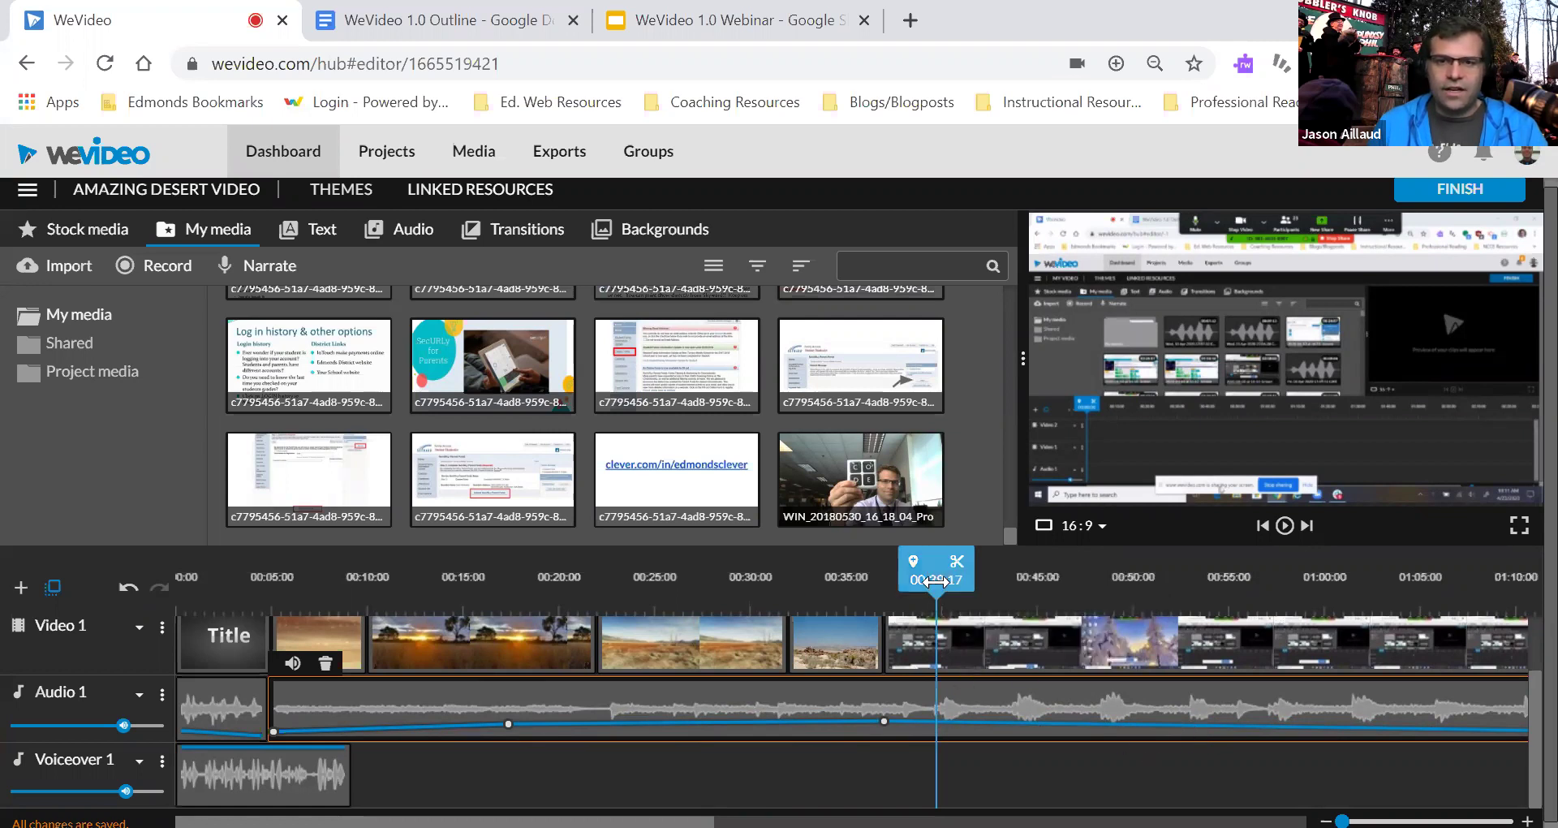
- Split the piano clip at 00:37:14 and move the first part's volume point to 42% near 00:30
drag(936, 581, 895, 581)
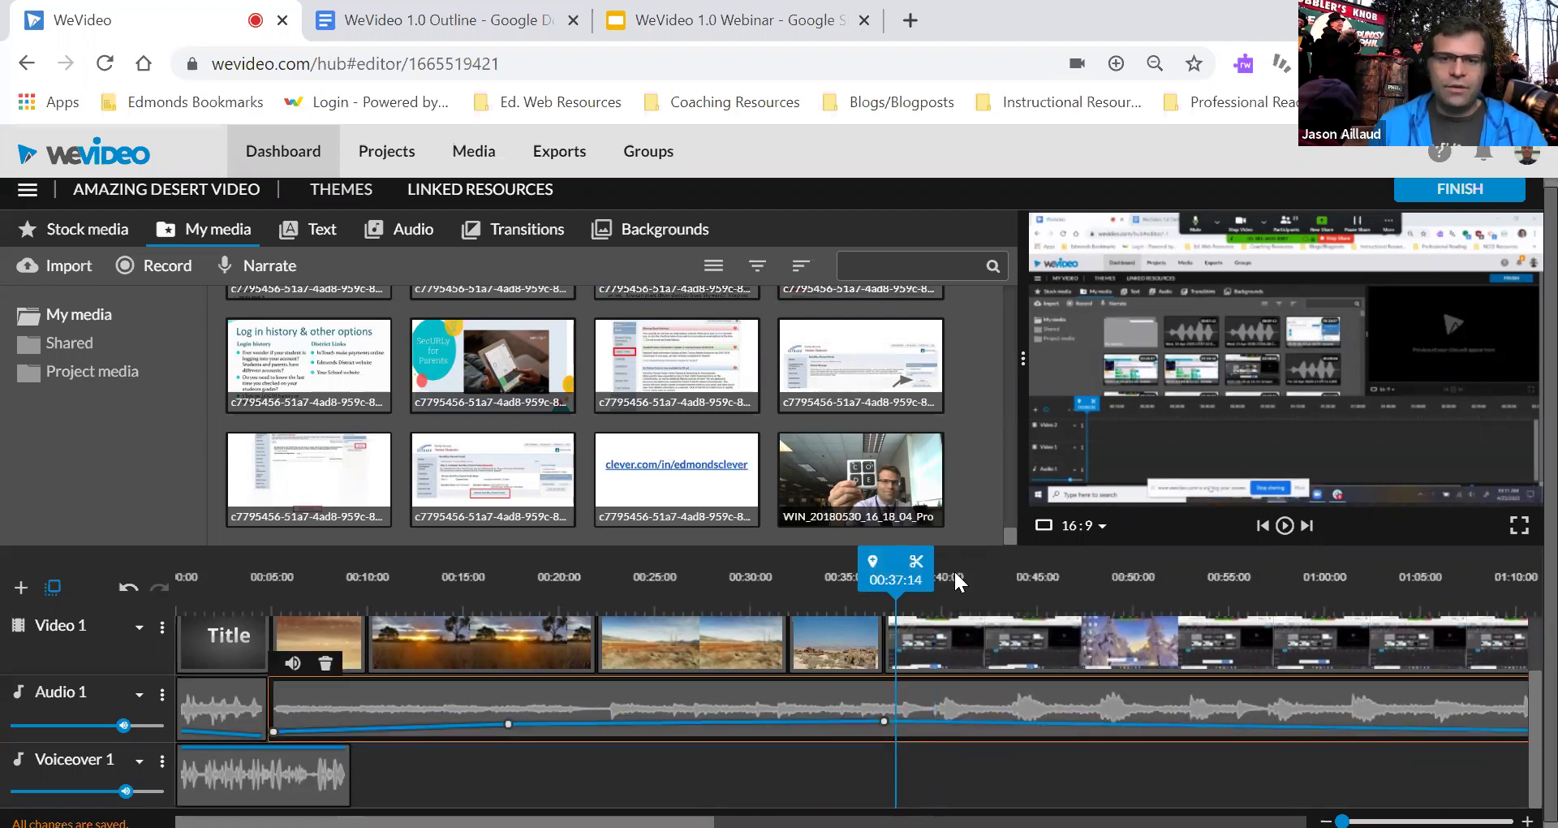
click(916, 561)
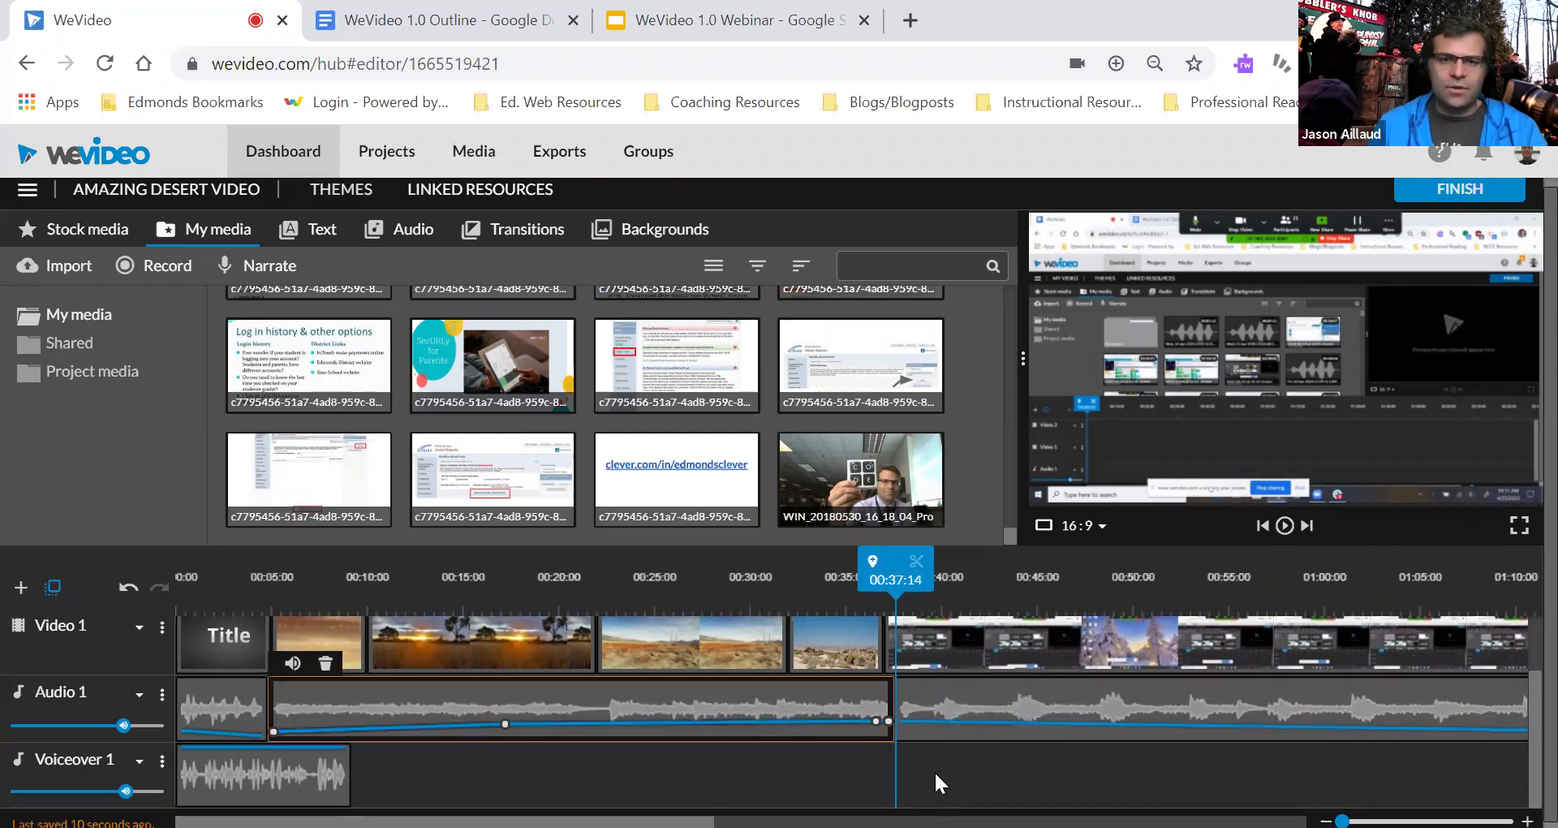
mouse_move(877, 722)
drag(876, 721, 742, 716)
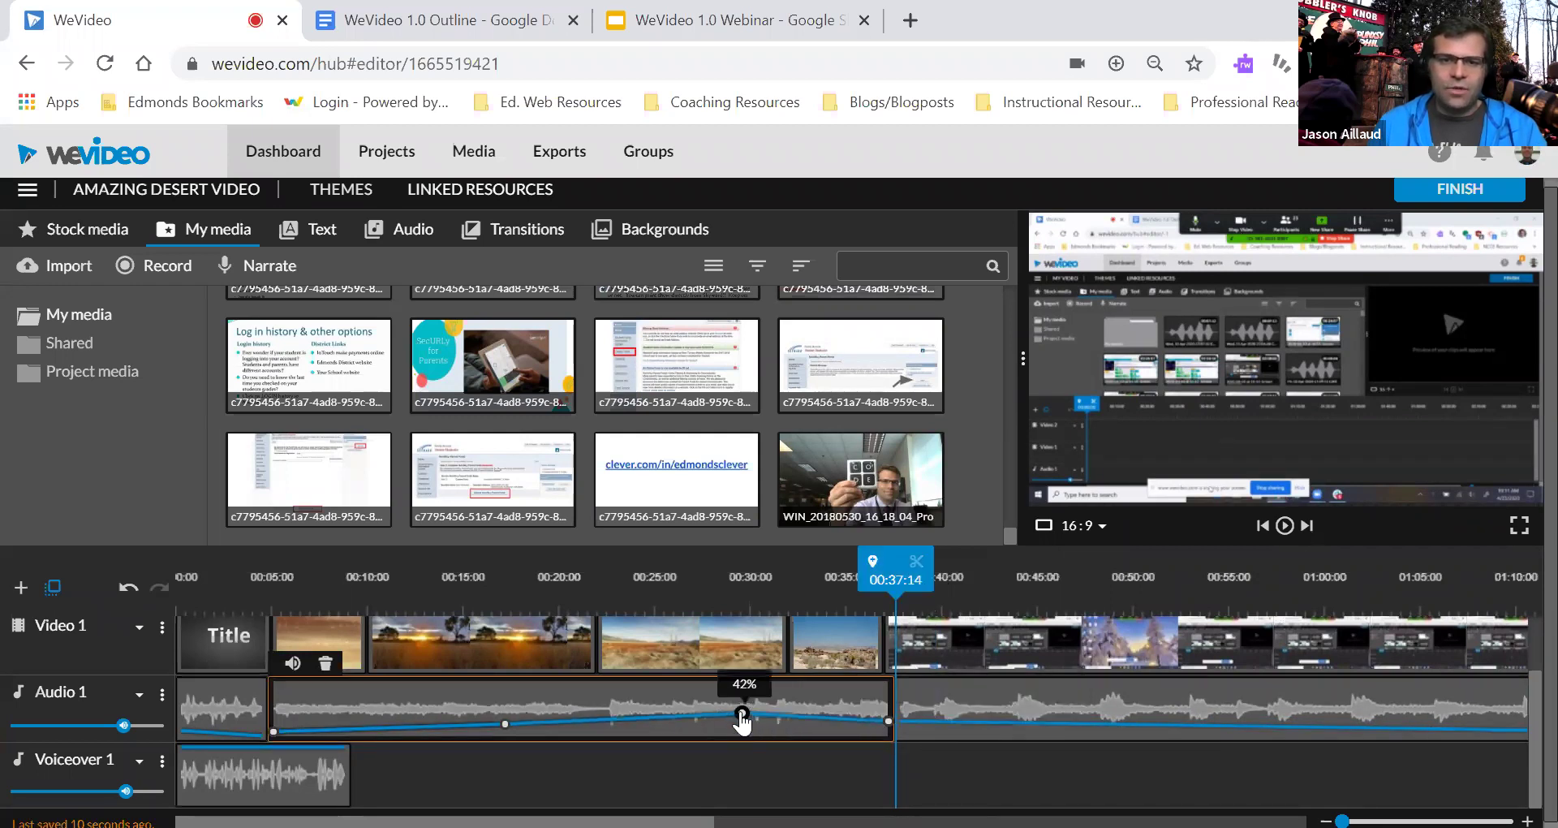
- Fade the first piano part down at its end and lower the second part's starting volume to match
drag(889, 724, 890, 736)
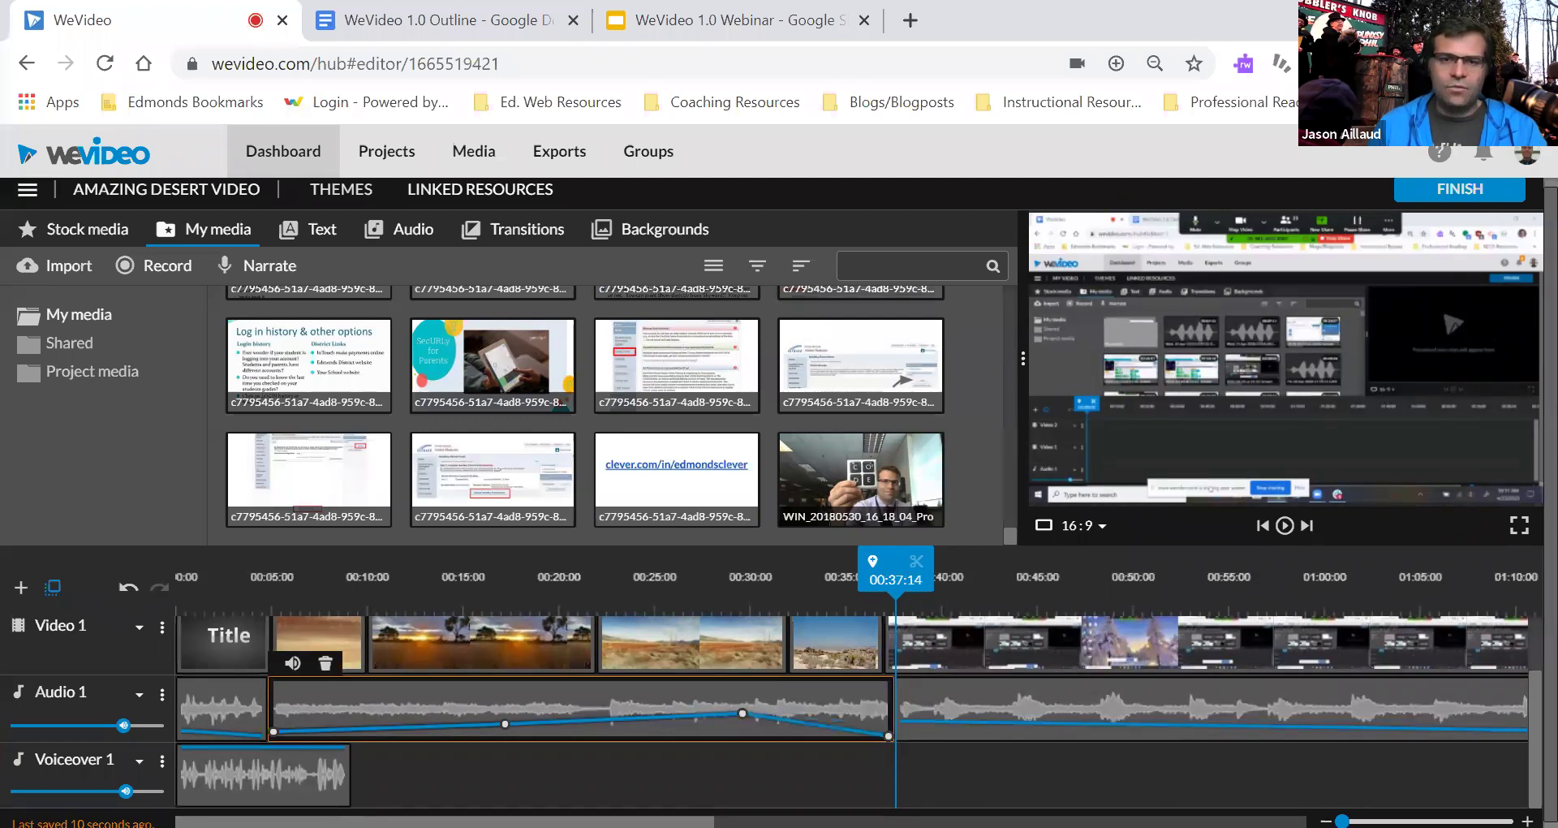
click(986, 704)
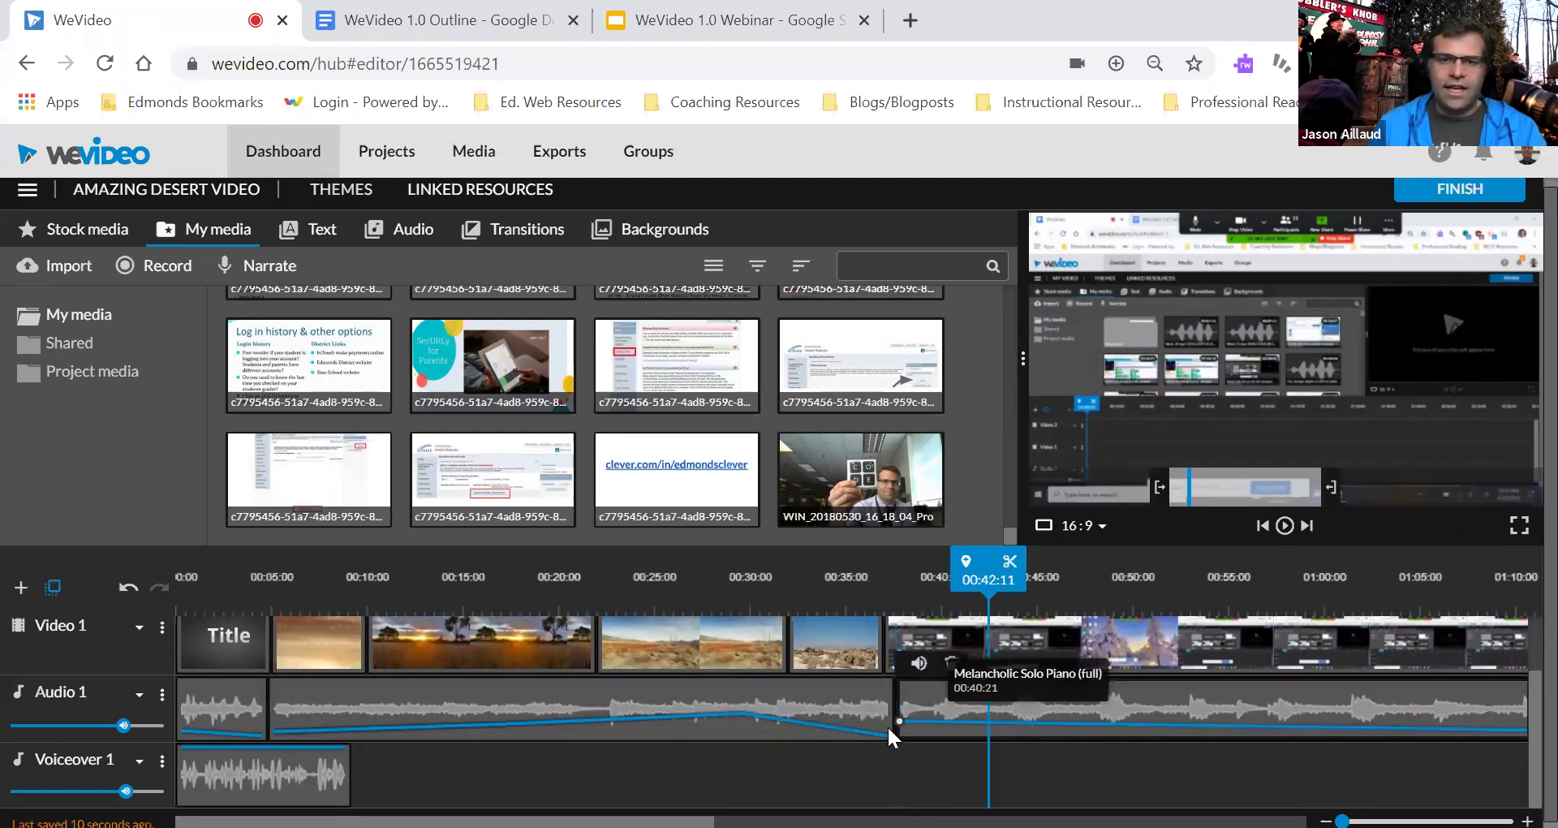
drag(899, 721, 898, 734)
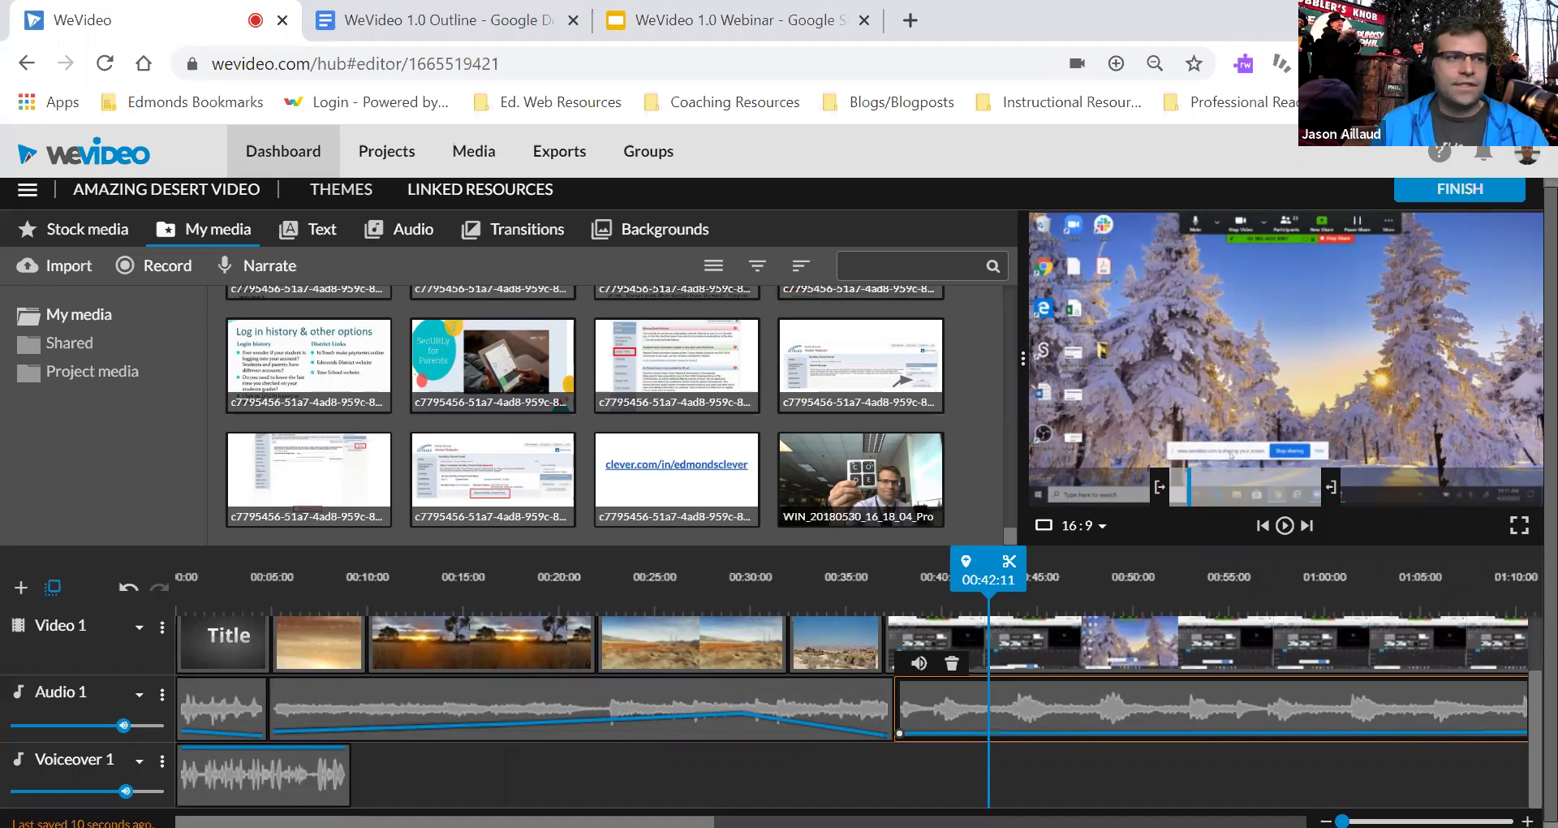
- Undo the last volume adjustments and the split of the piano clip
click(127, 590)
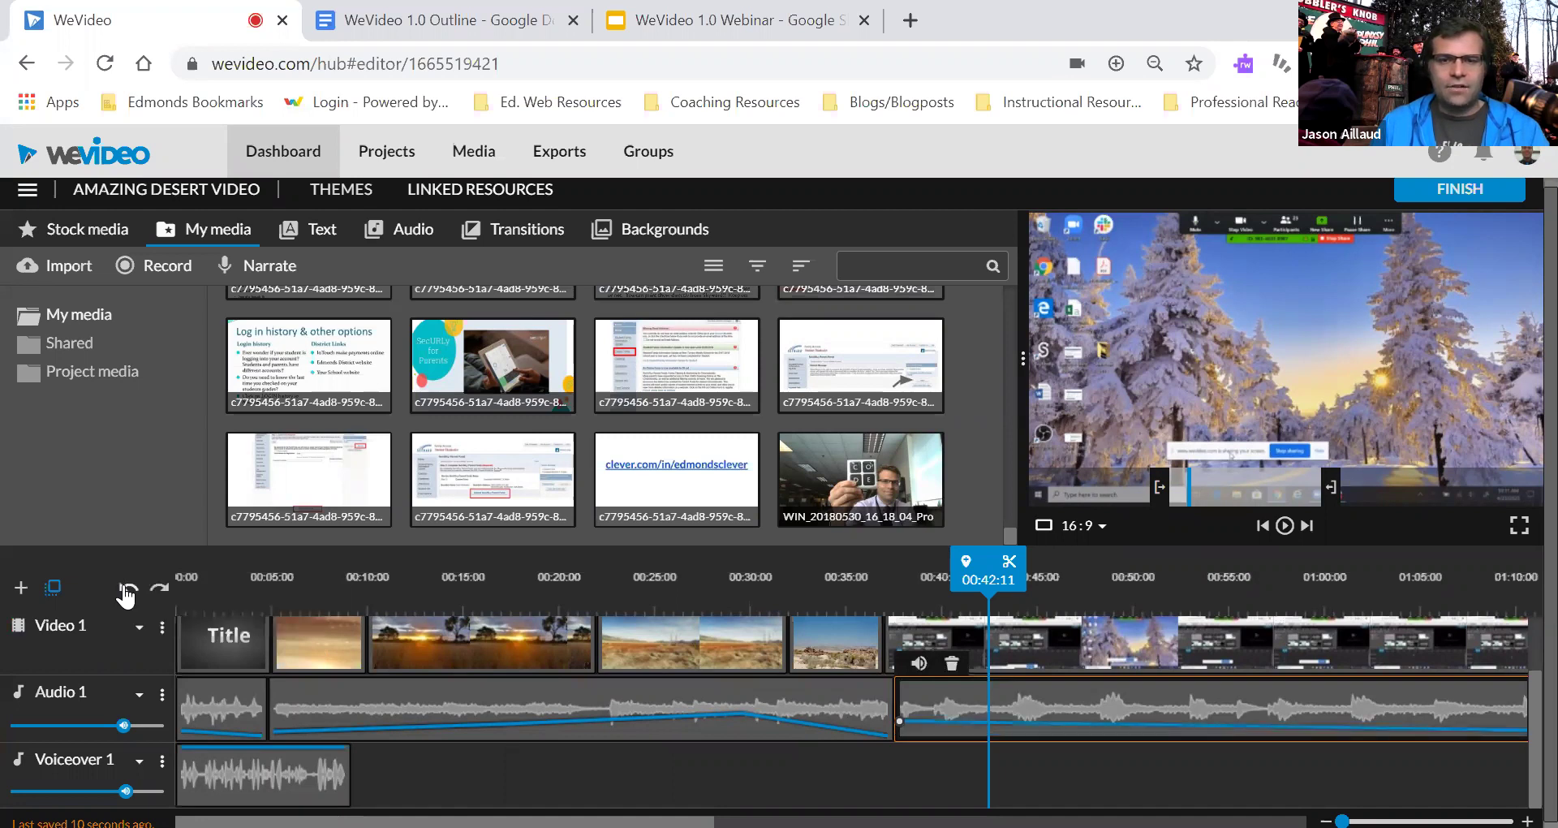
click(127, 591)
click(127, 591)
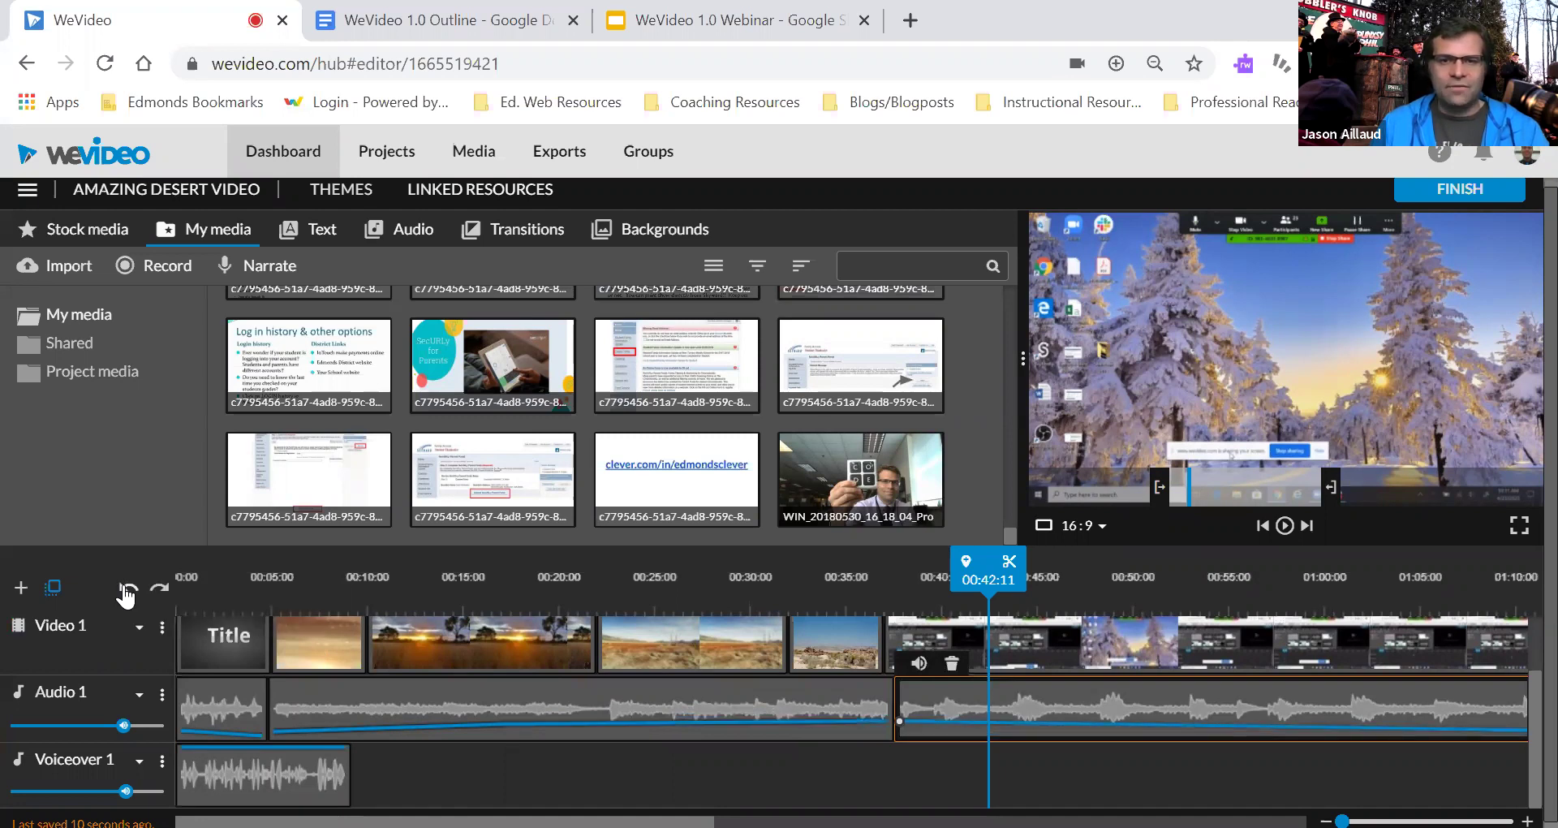
click(128, 590)
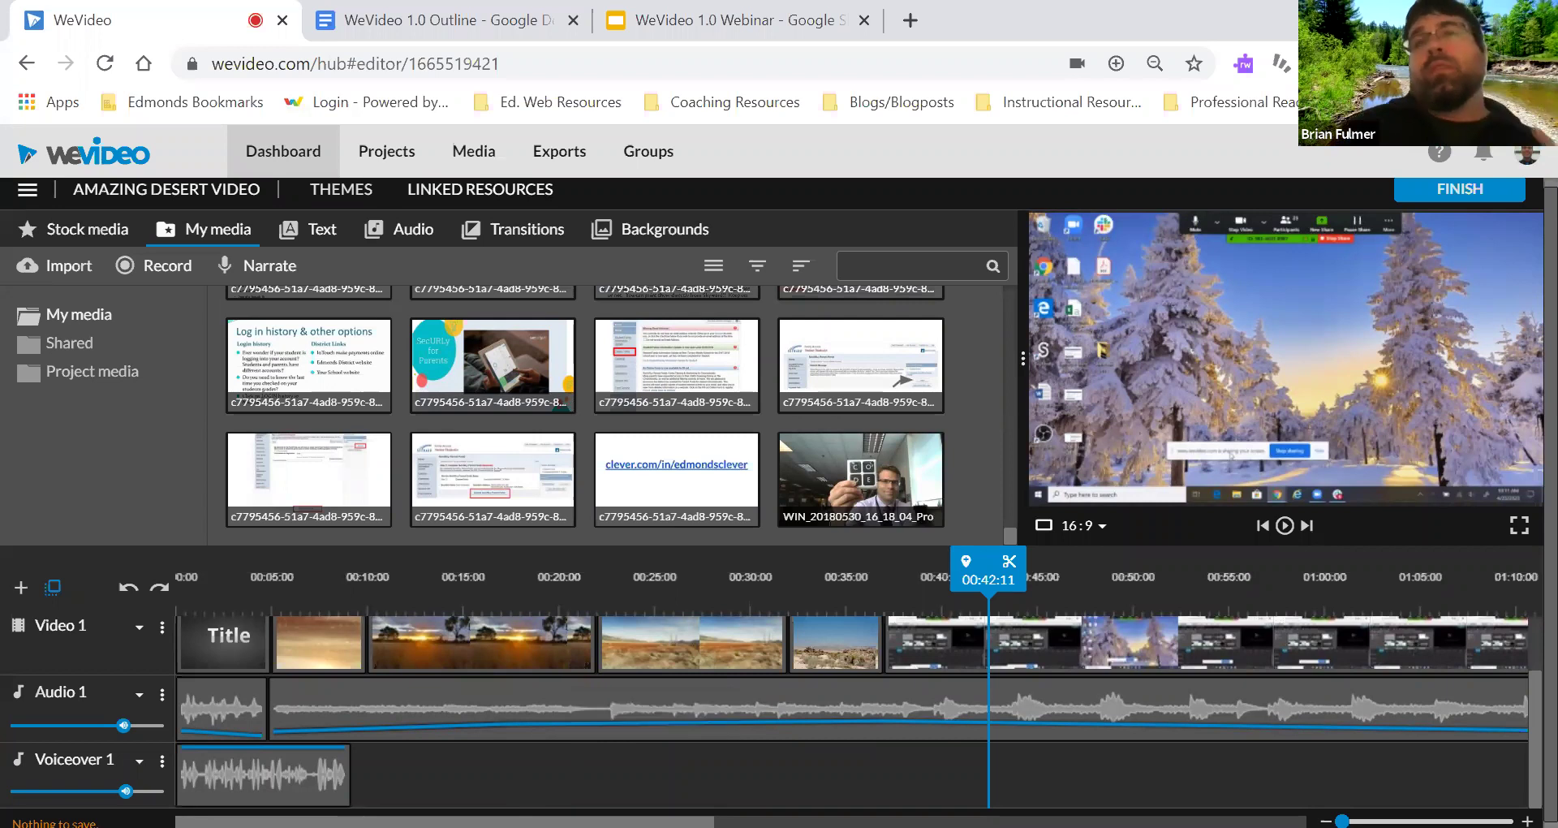
- Split the piano clip on Audio 1 at 01:10:03 and delete the part after the split
scroll(852, 681, right, 10)
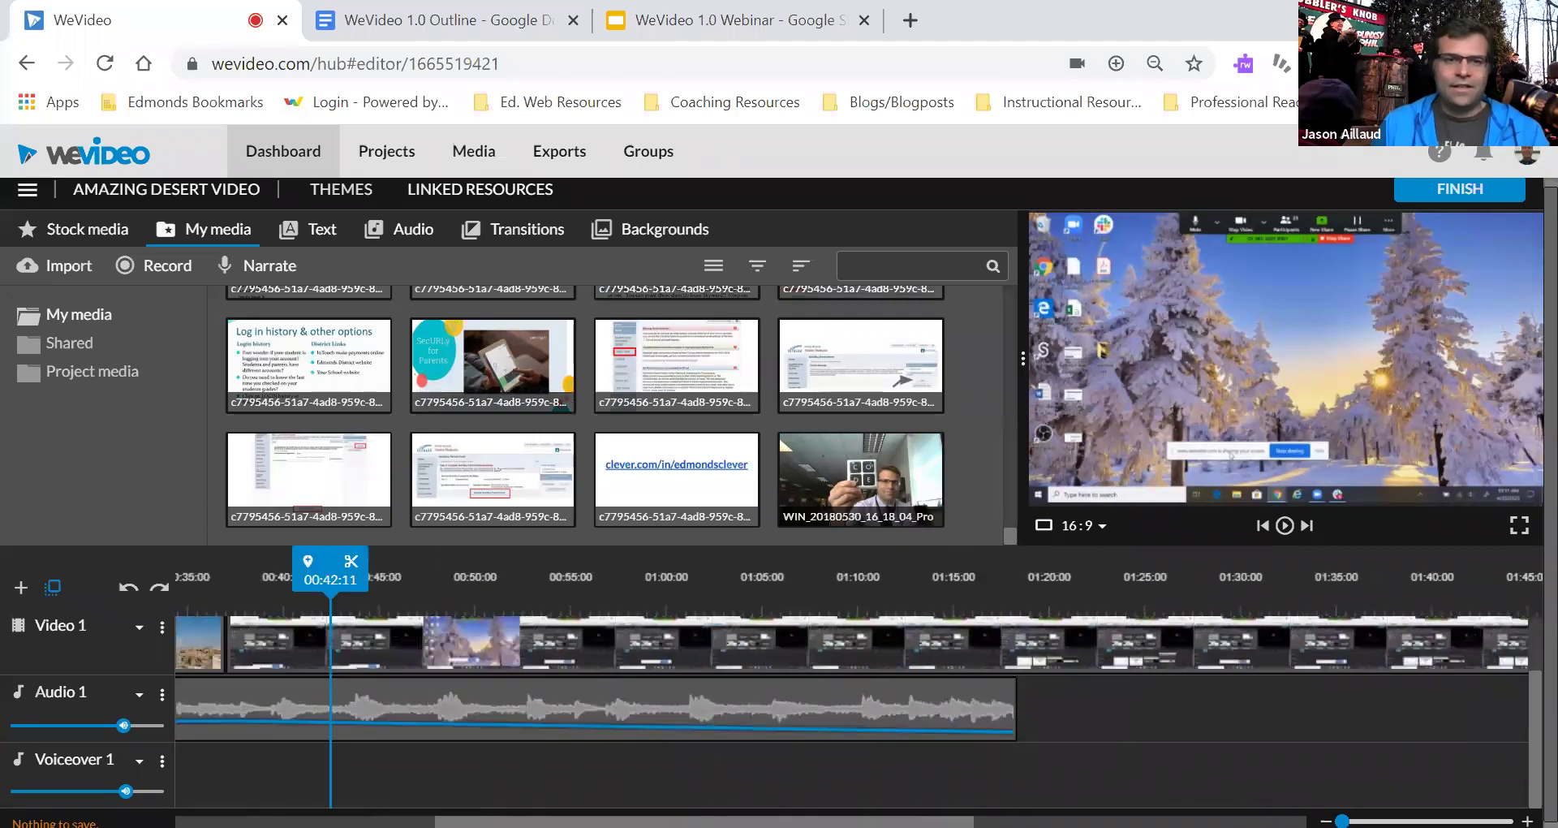
drag(333, 569, 861, 645)
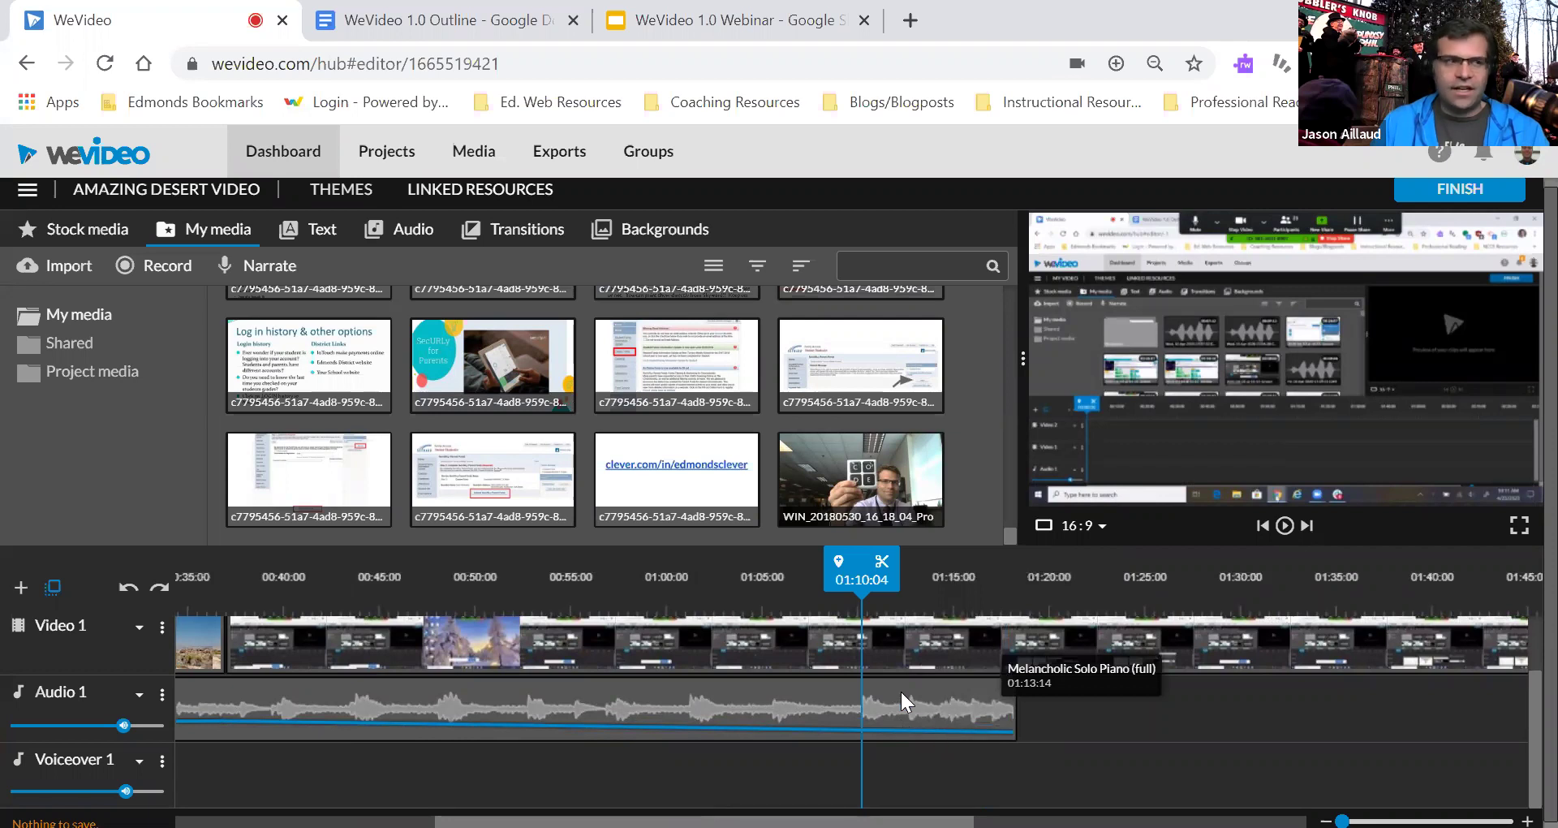
click(861, 703)
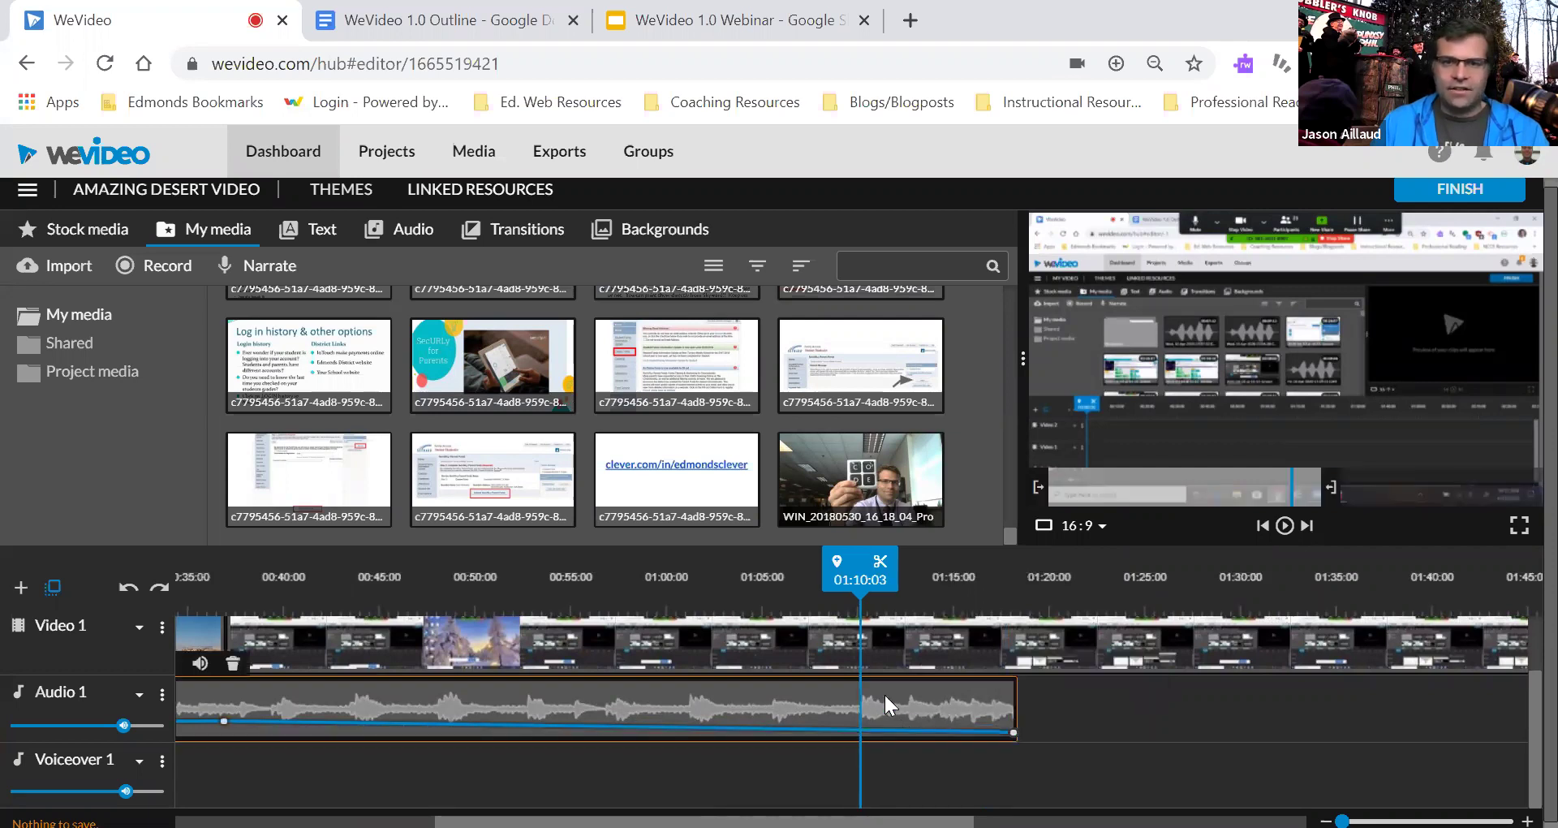
click(880, 562)
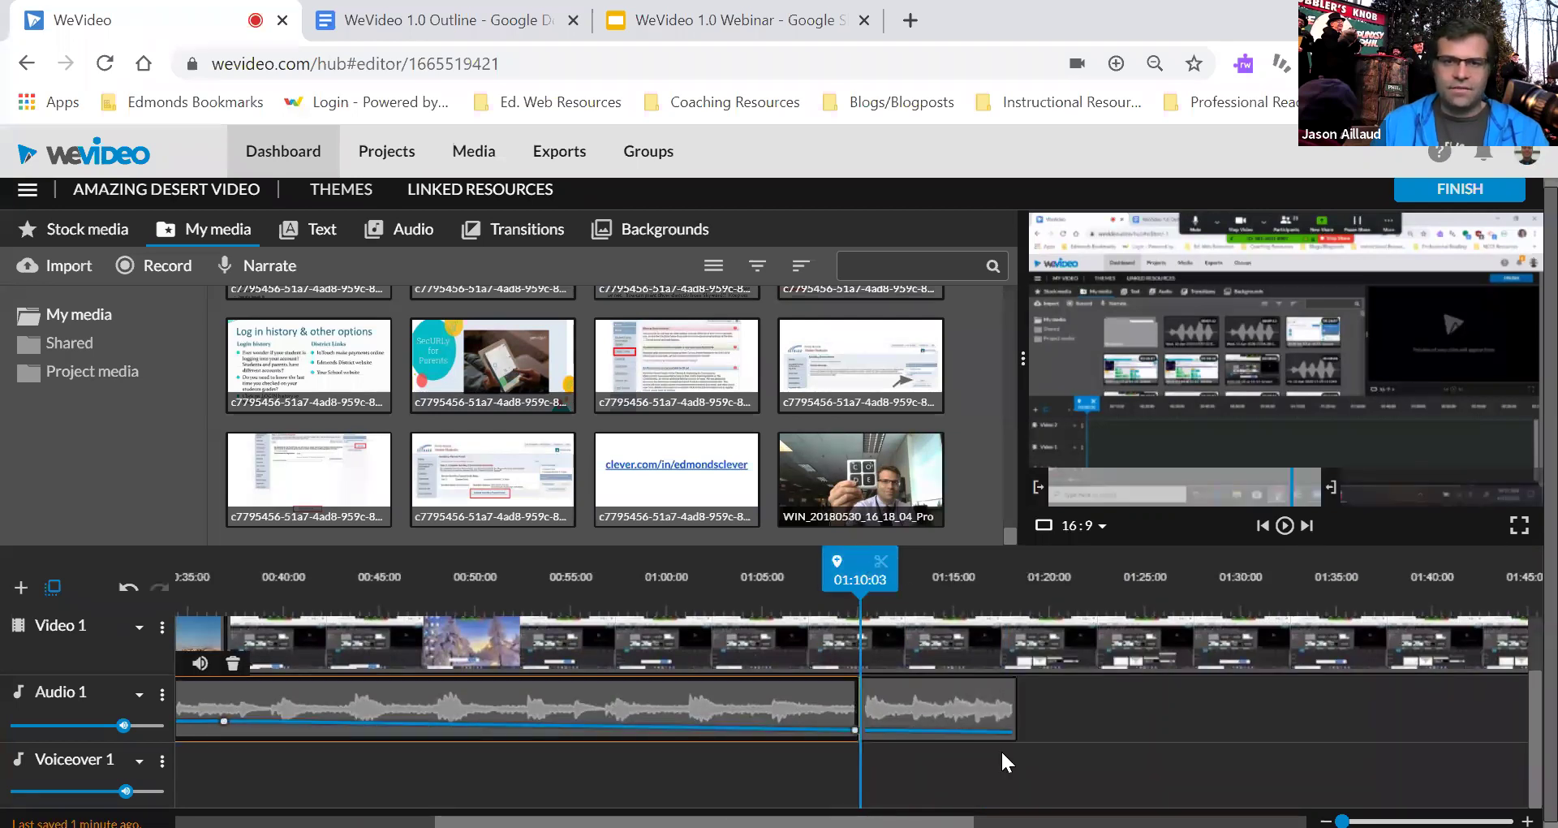
click(930, 700)
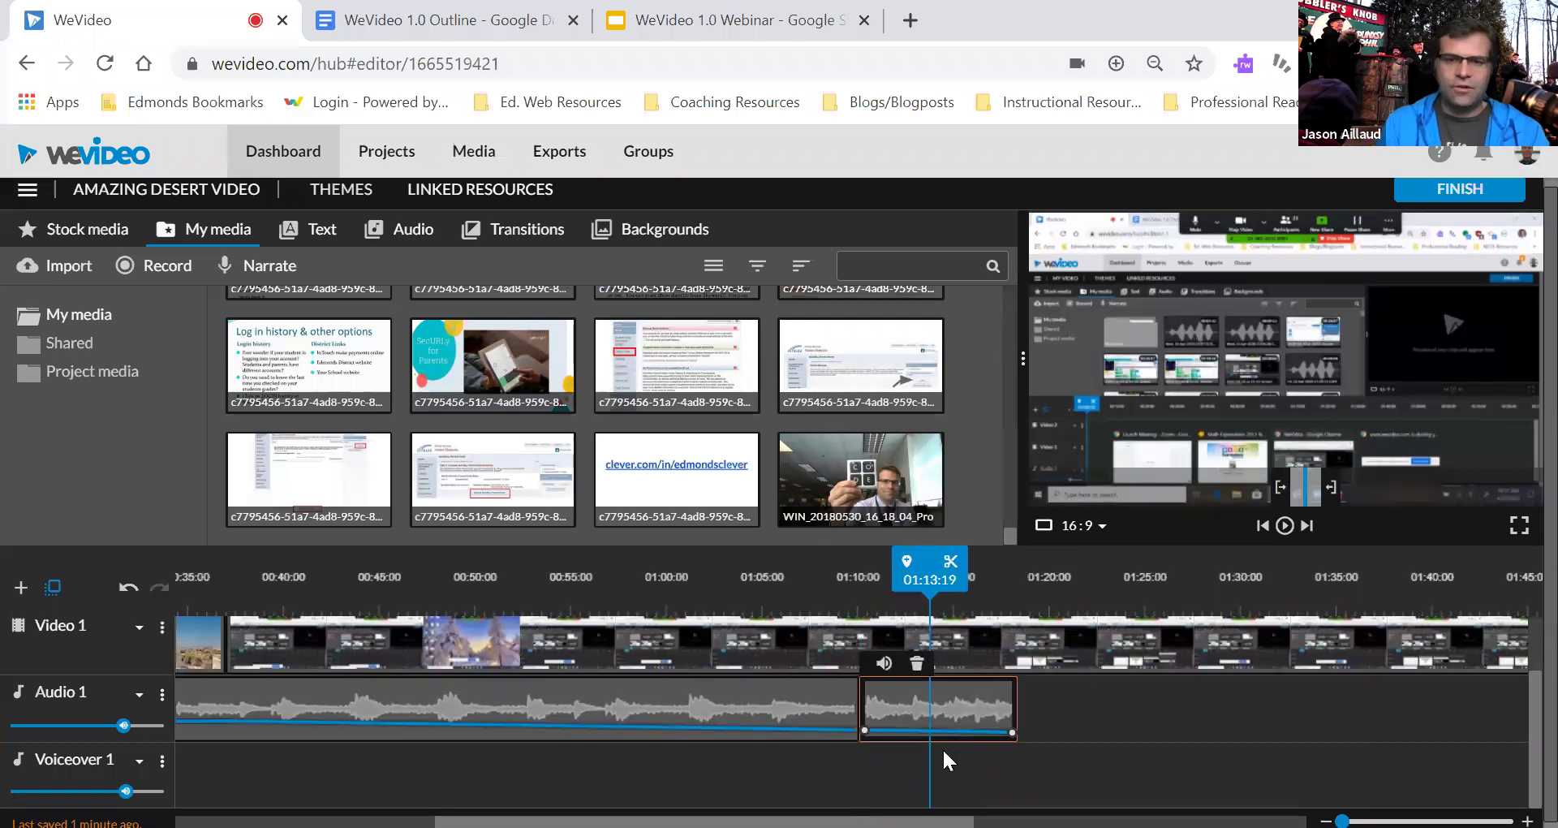
key(Delete)
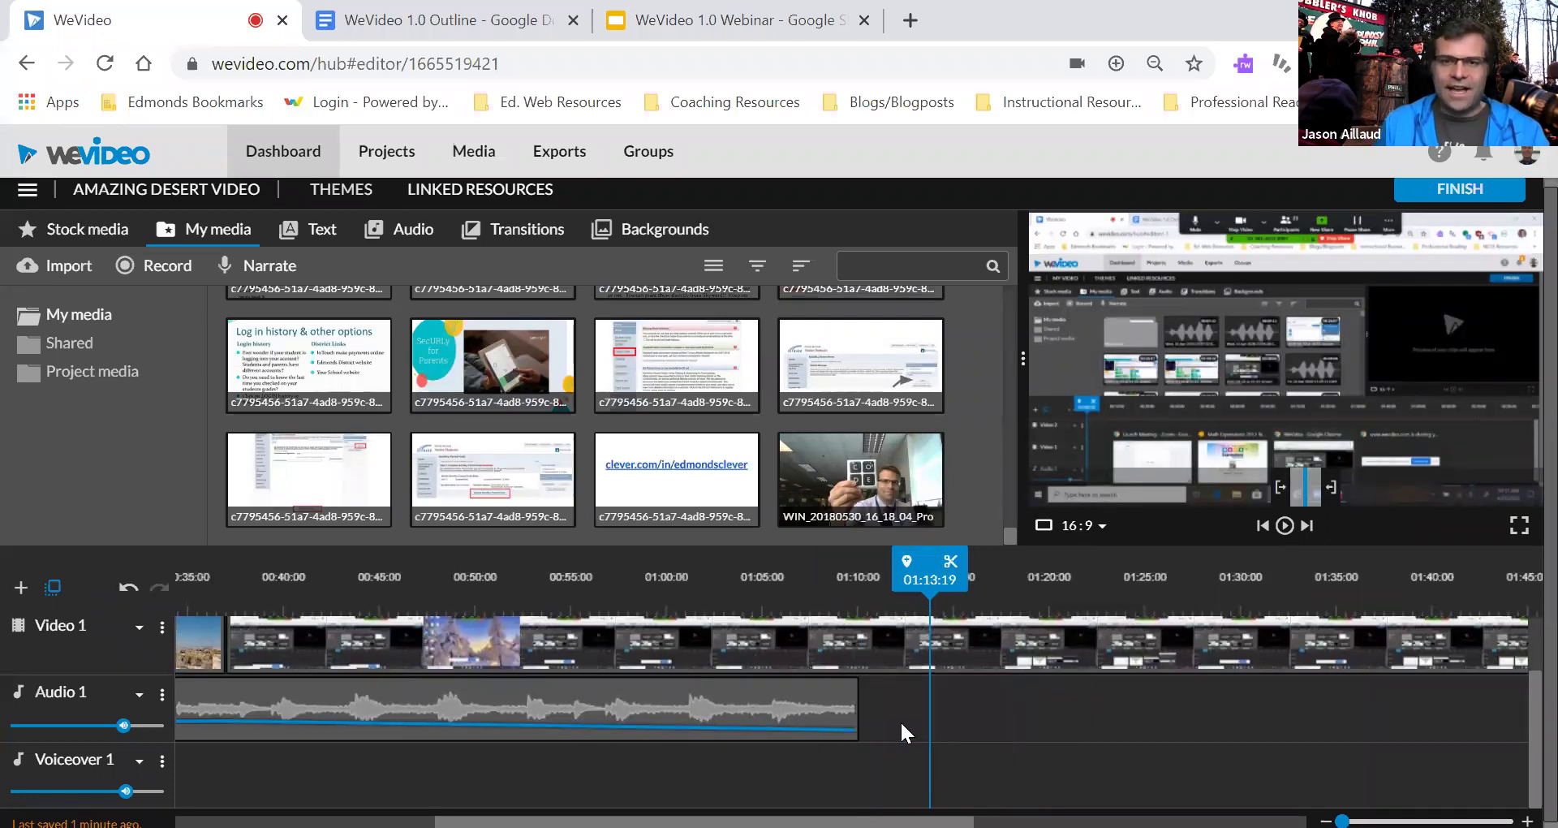
- Extend the end of the remaining piano clip to 01:33:23 by trimming it outward
click(826, 703)
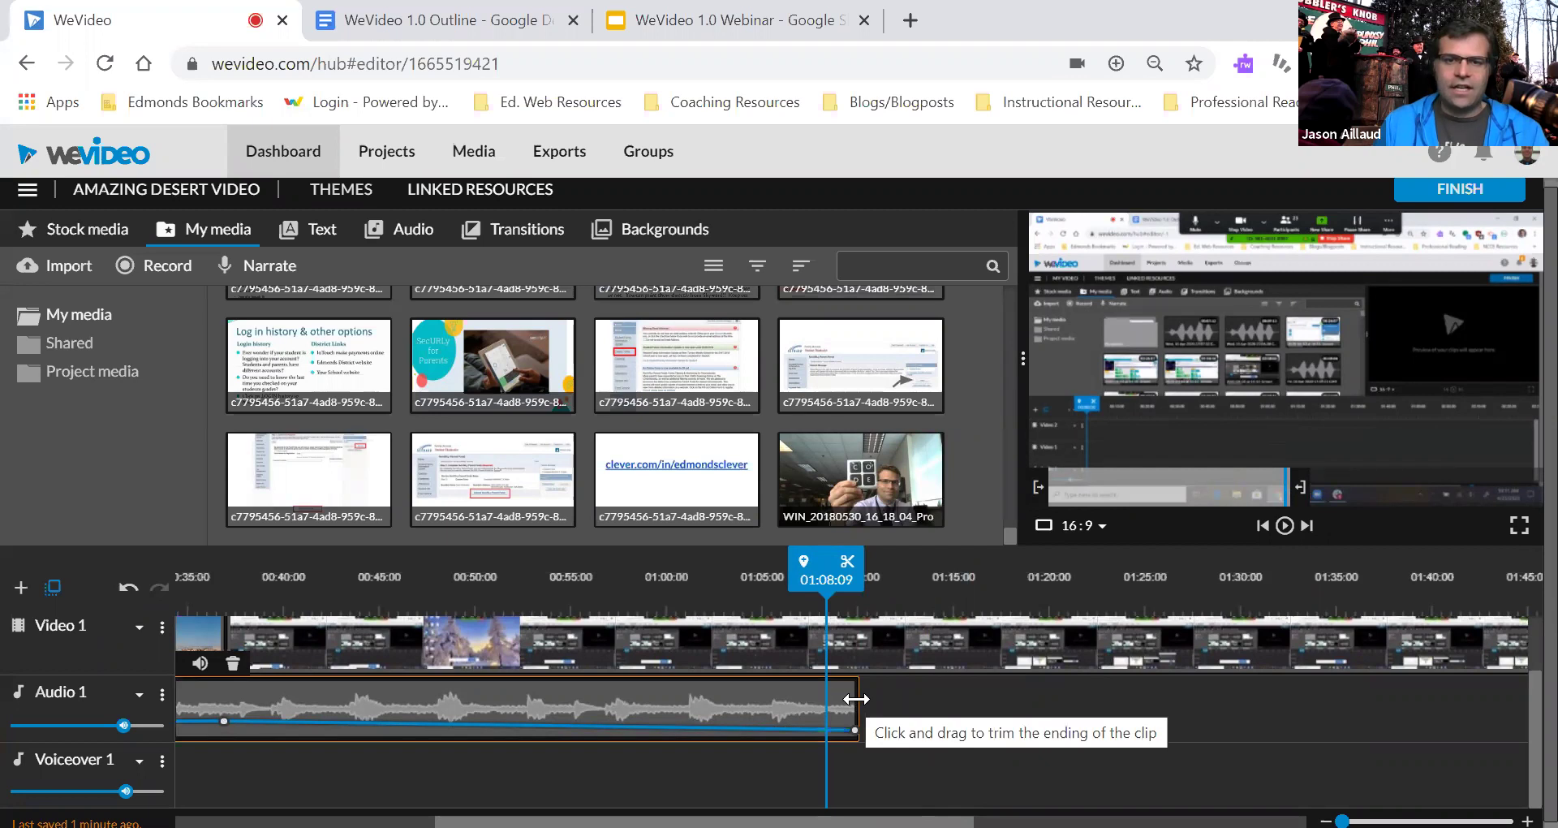
drag(856, 699, 1313, 693)
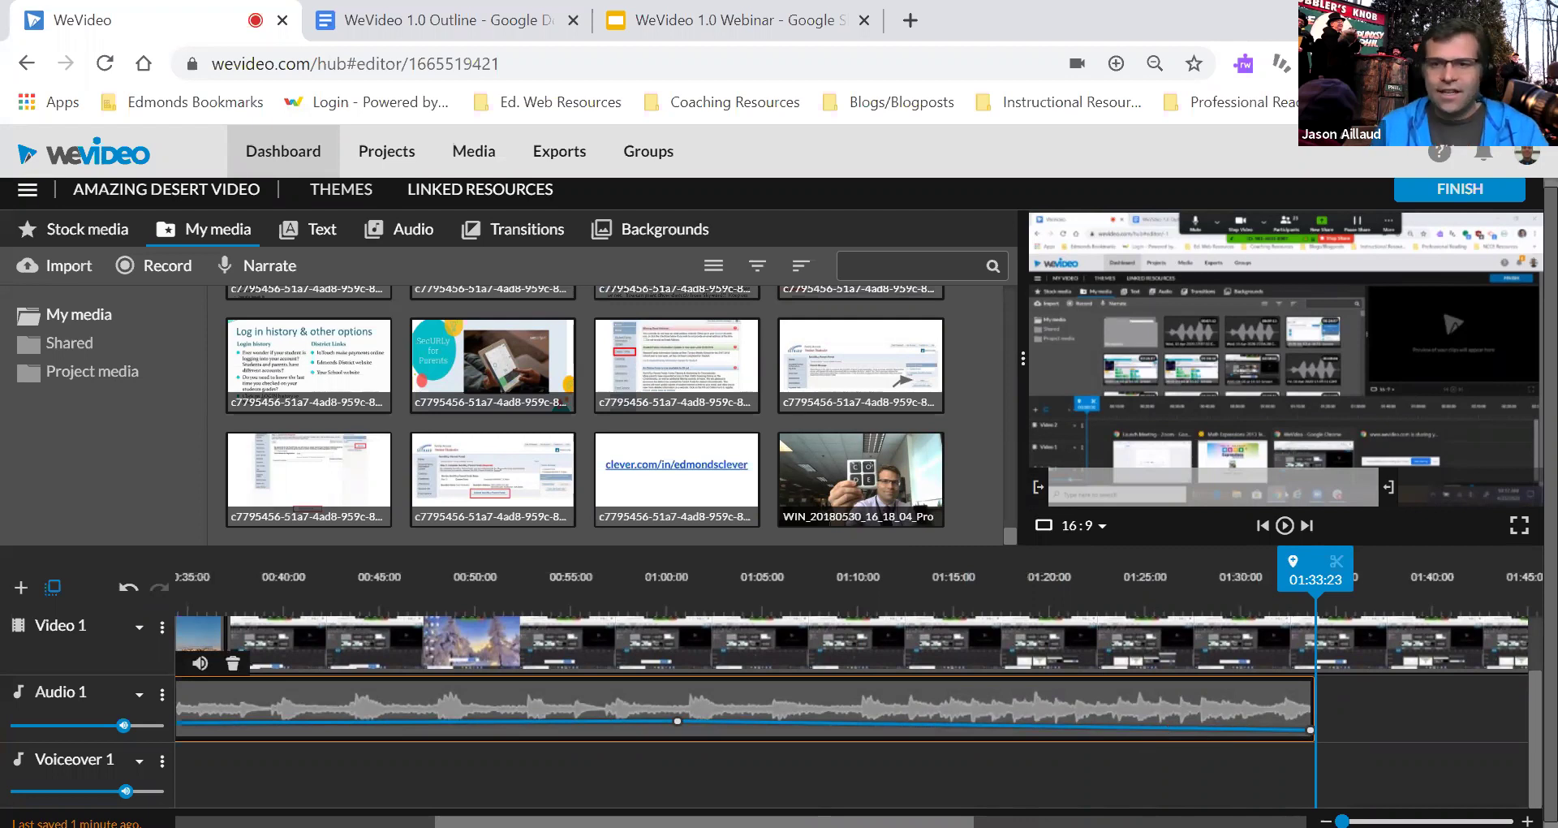
- Add a Cross fade transition on Video 1 between the dry-grassland clip and the Desert Landscape clip that follows it
drag(1315, 578, 475, 578)
scroll(728, 720, up, 1)
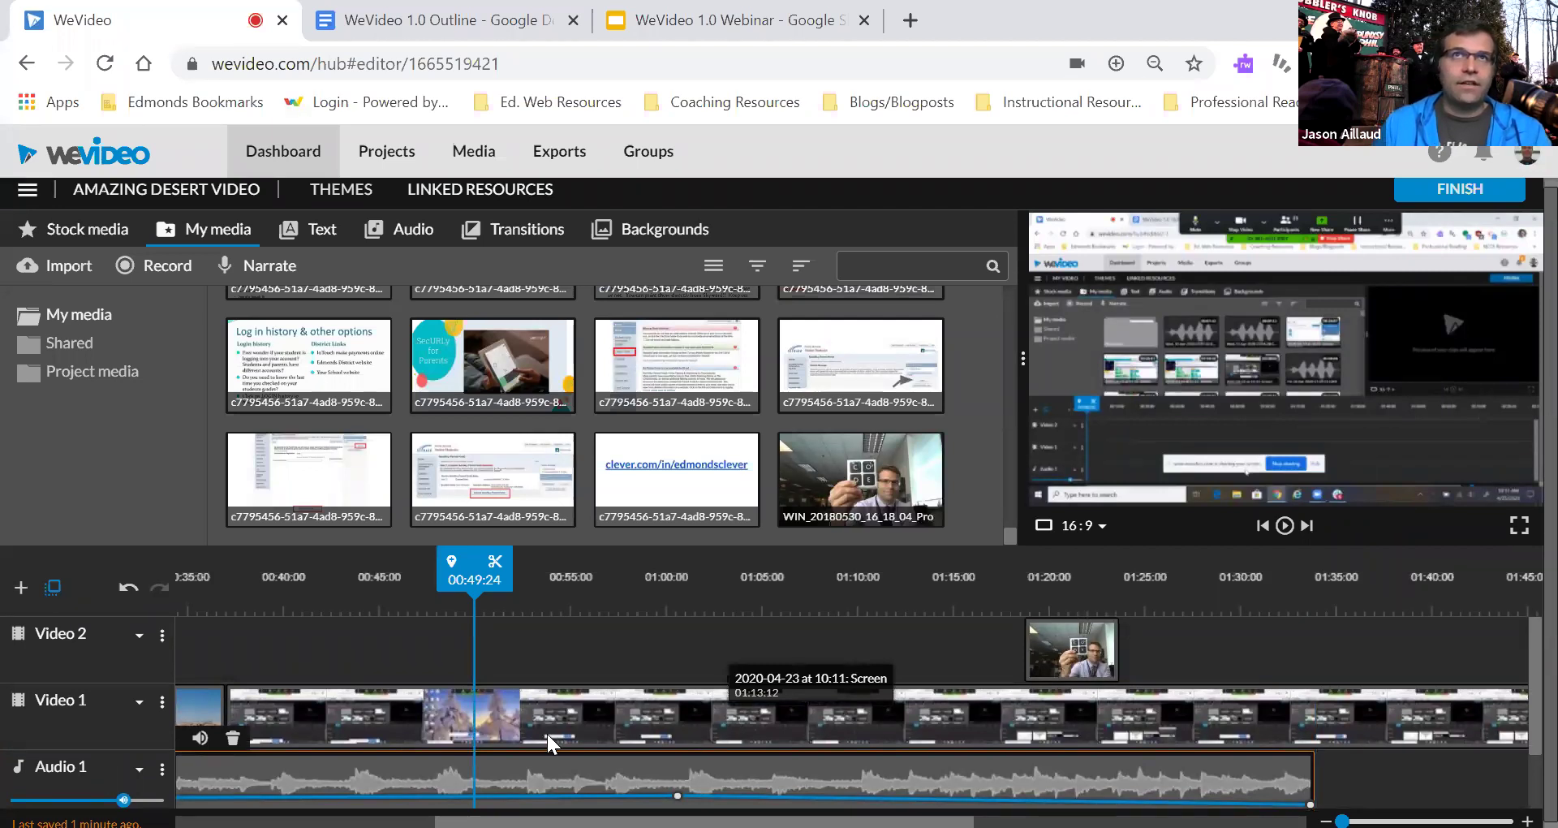
drag(475, 578, 340, 602)
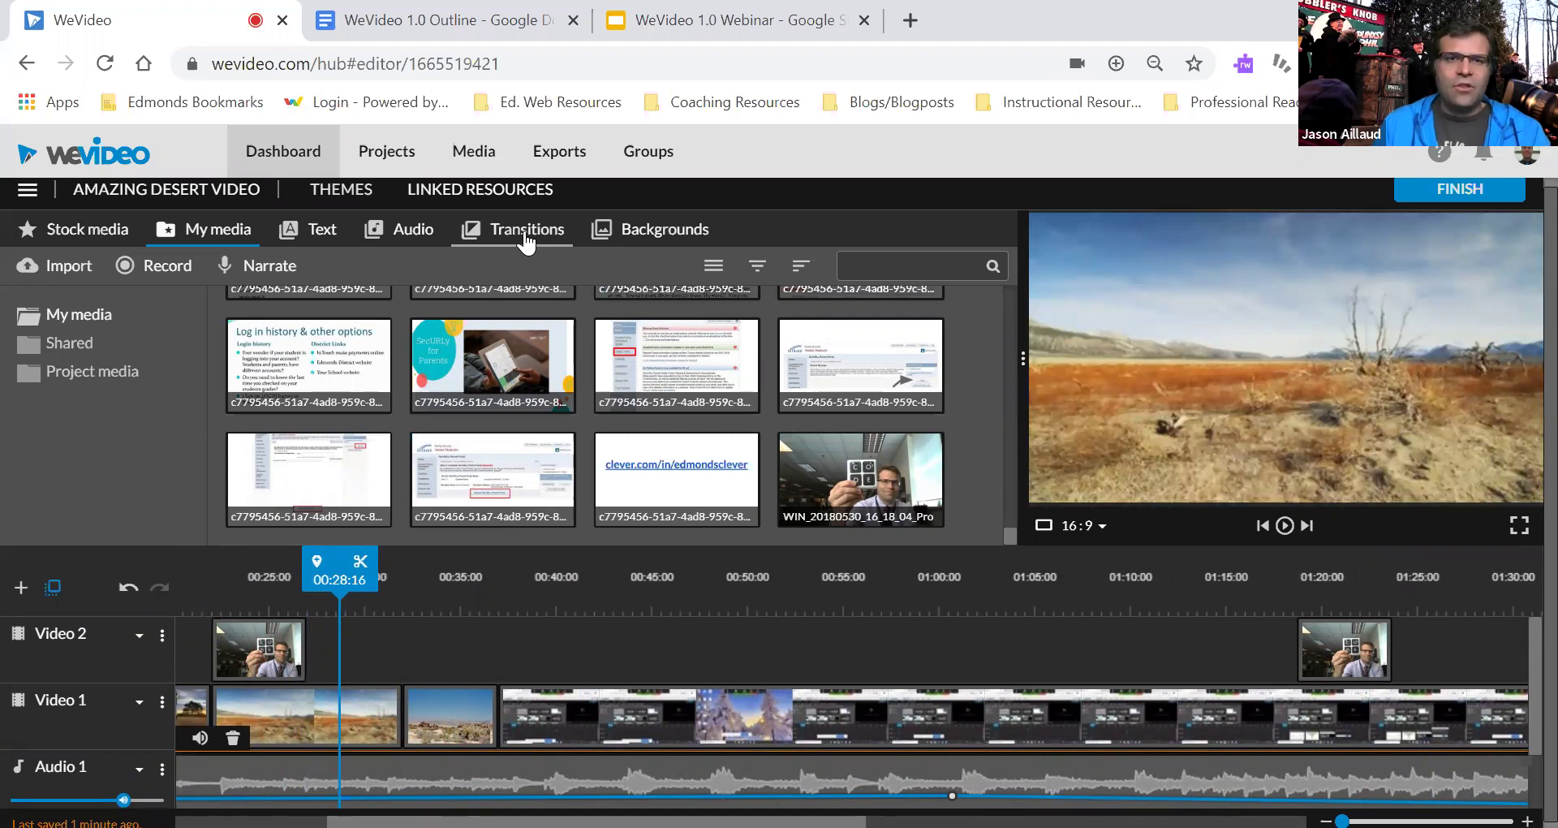
click(526, 236)
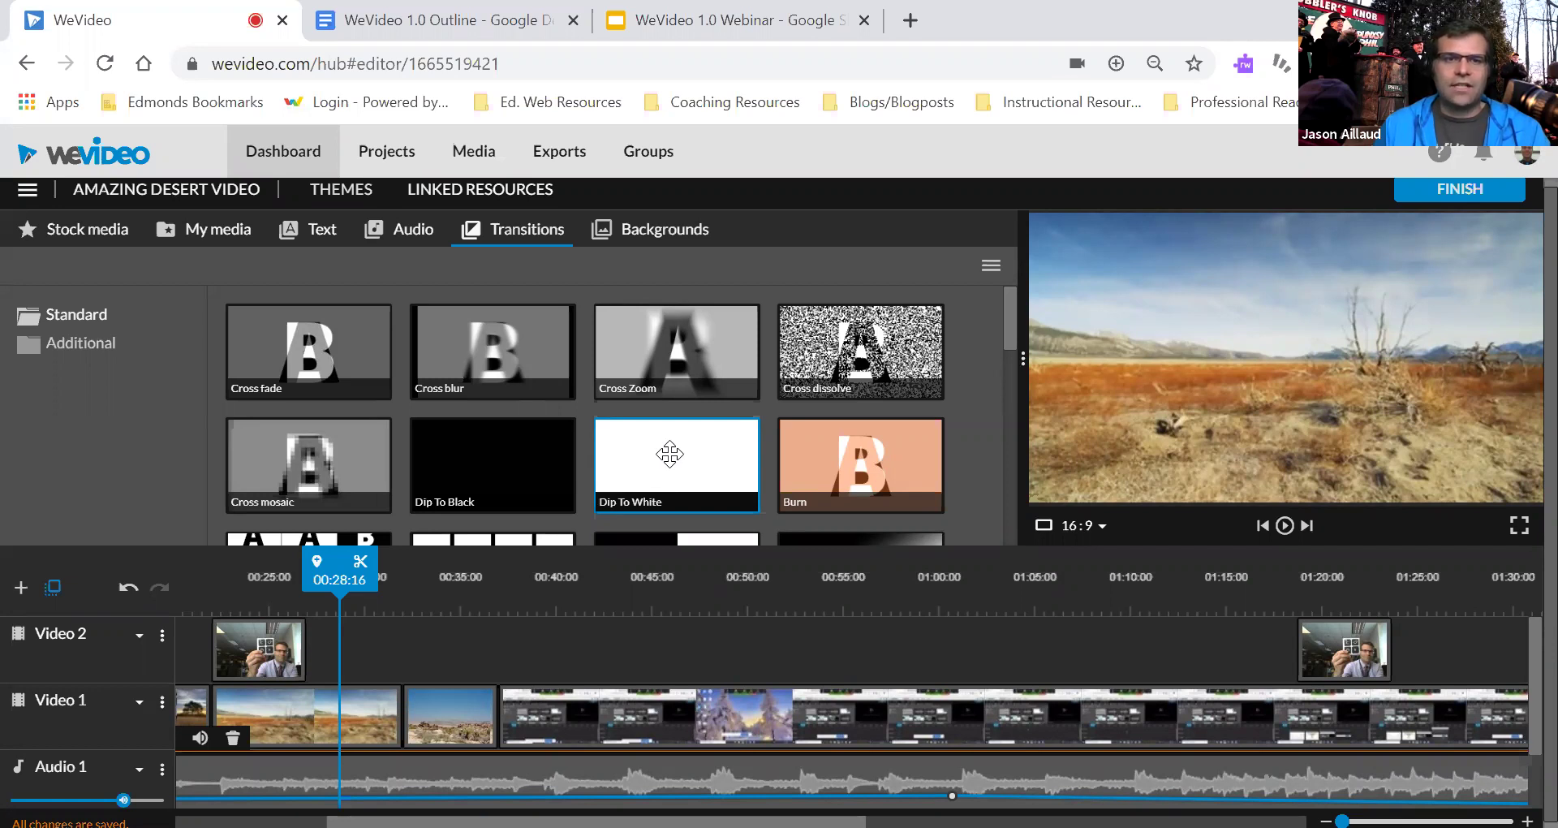
click(349, 358)
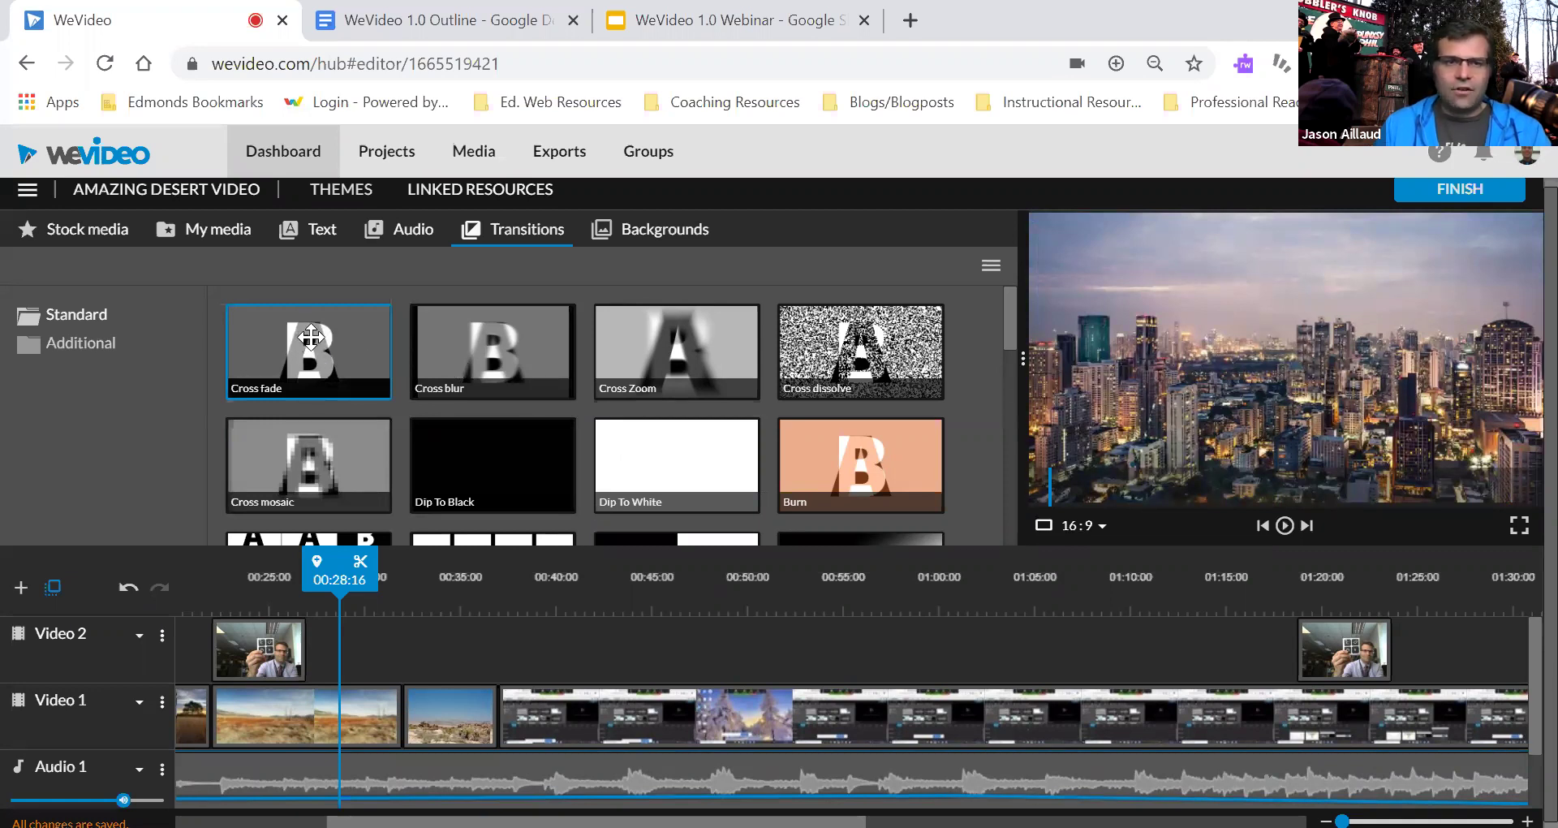
drag(311, 336, 413, 720)
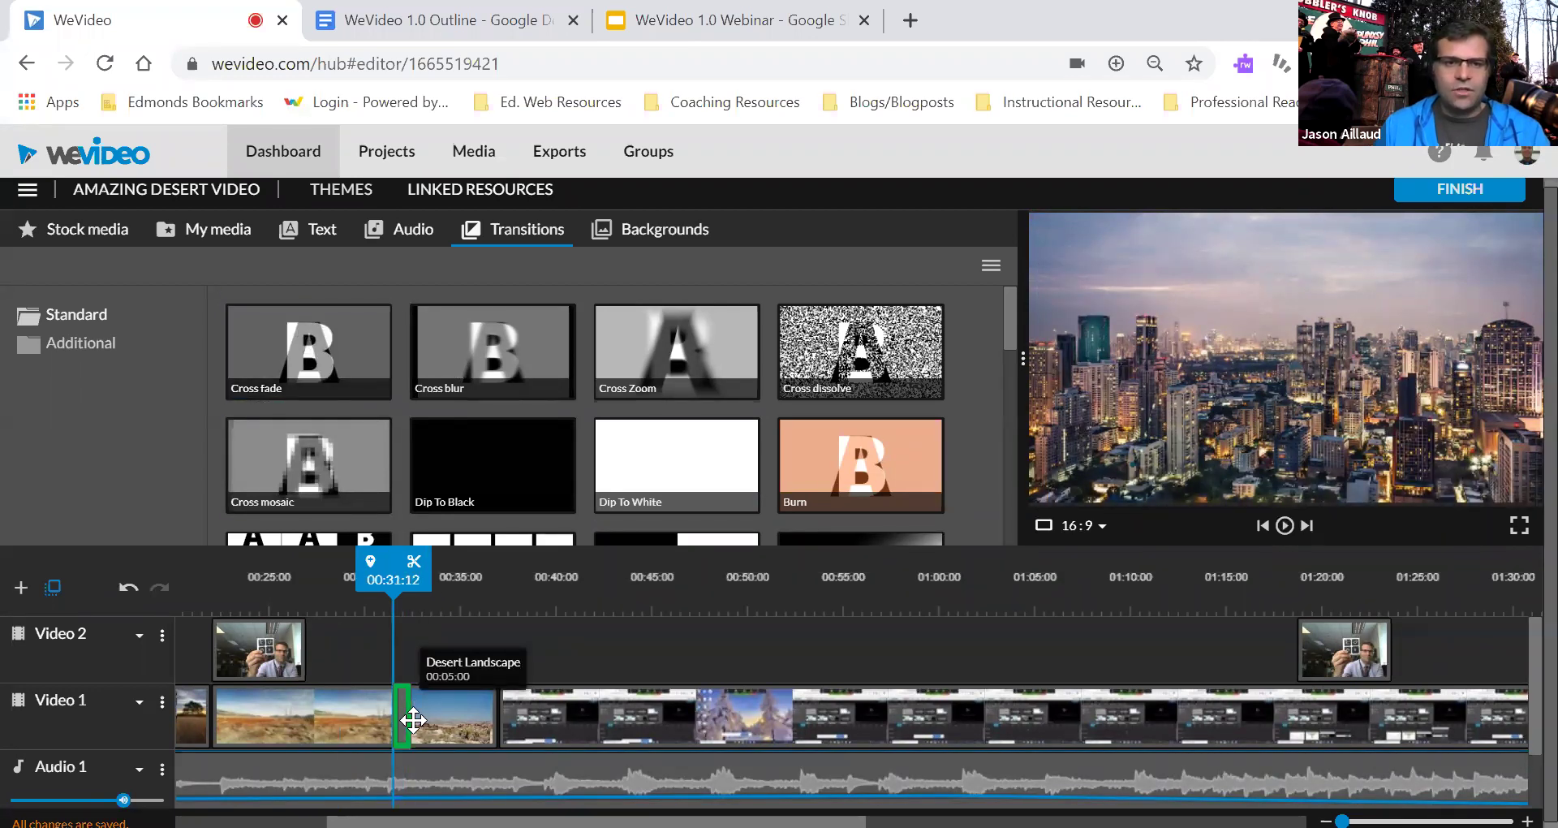
drag(412, 720, 413, 720)
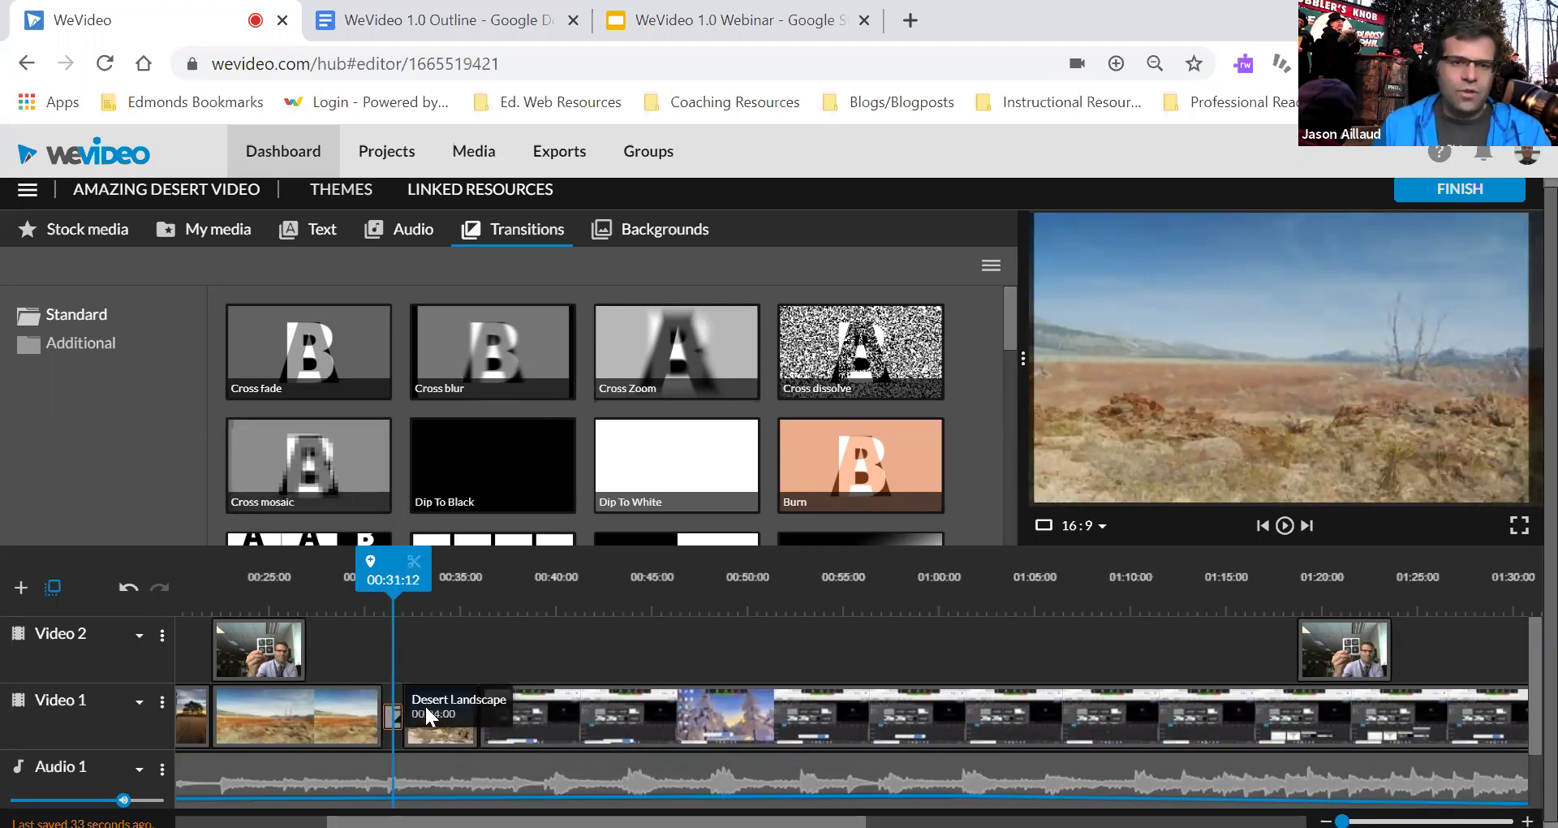
- Preview the cross fade between the two desert clips, starting from 00:29:19 and stopping after the transition
drag(395, 578, 361, 575)
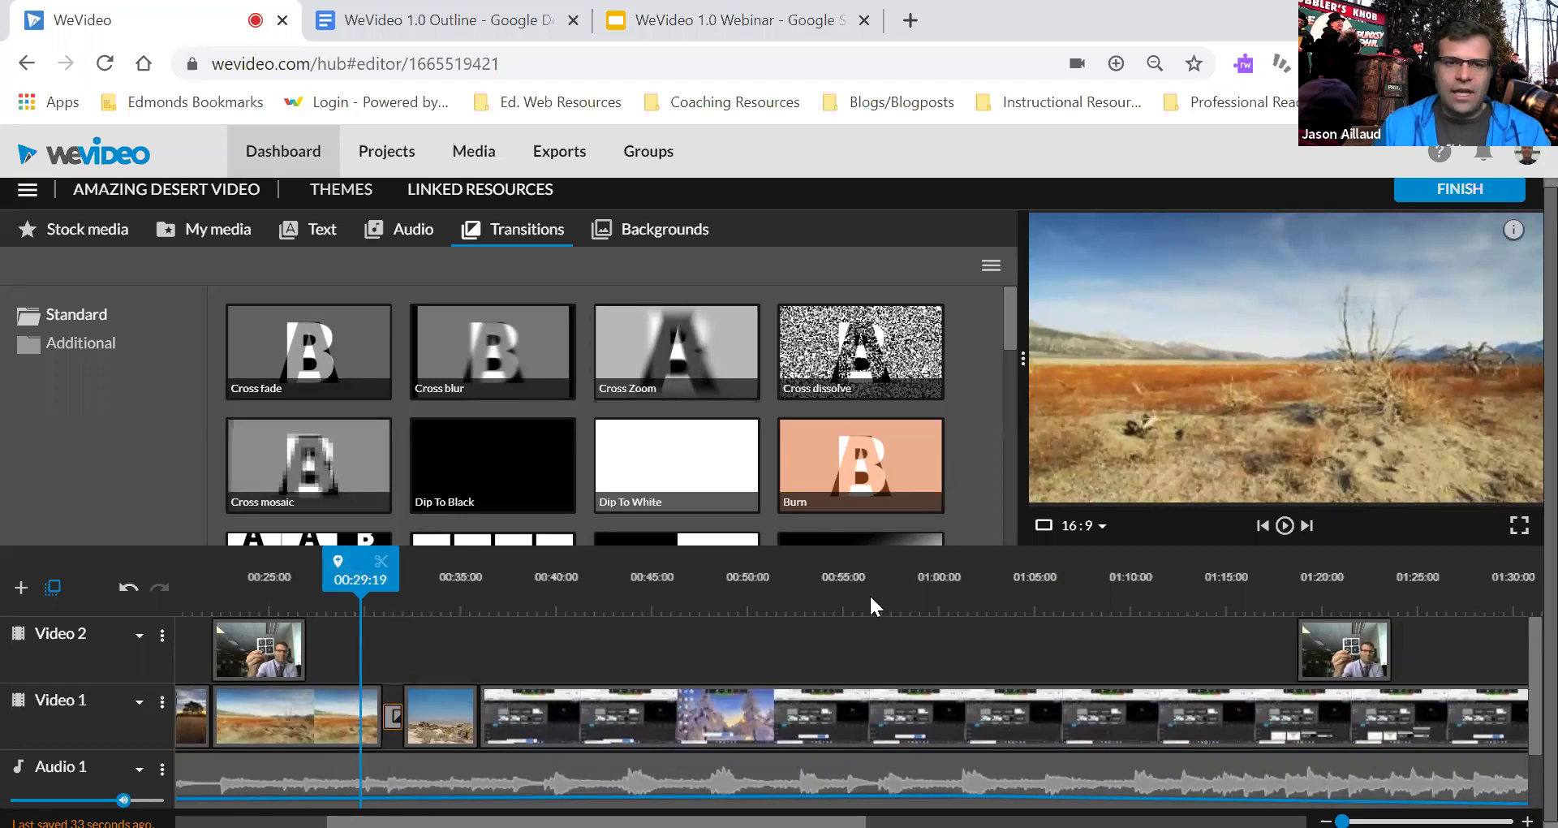
click(1285, 526)
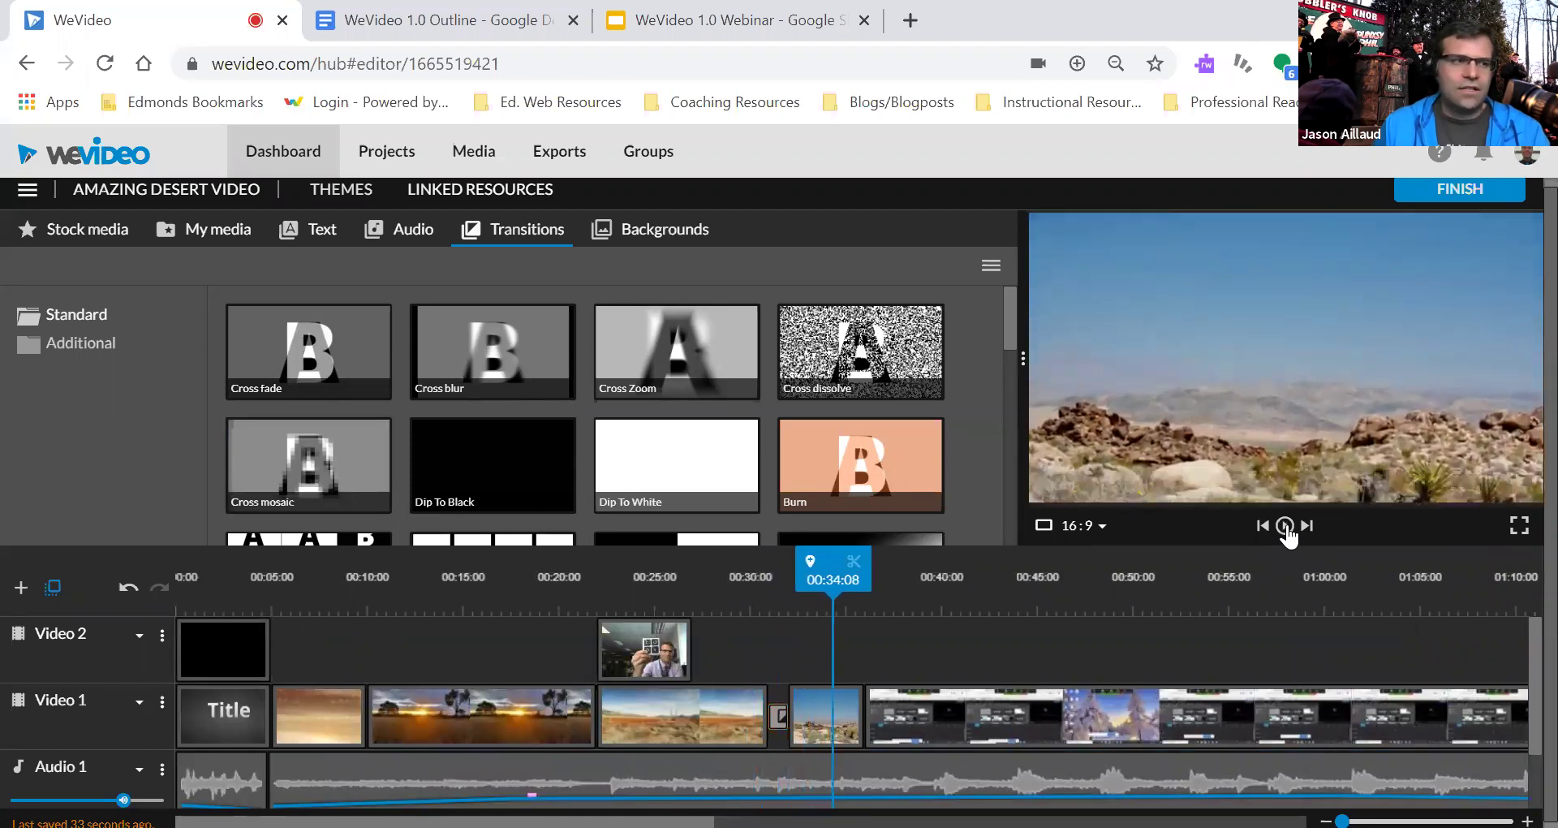
click(1285, 527)
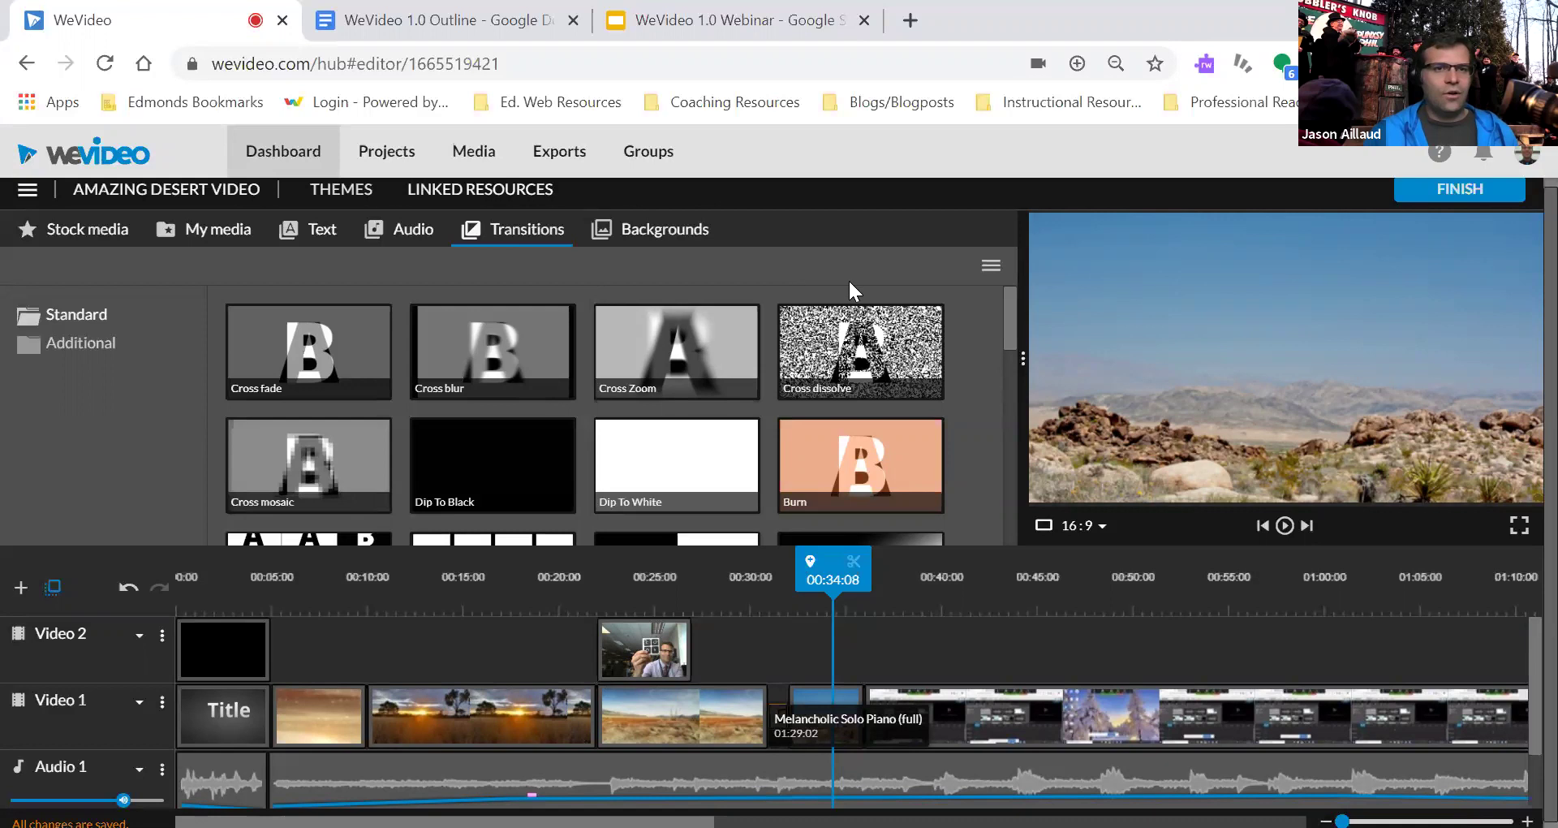
- Return to the personal media library, view the recording source choices, and cancel without recording
click(219, 234)
click(133, 274)
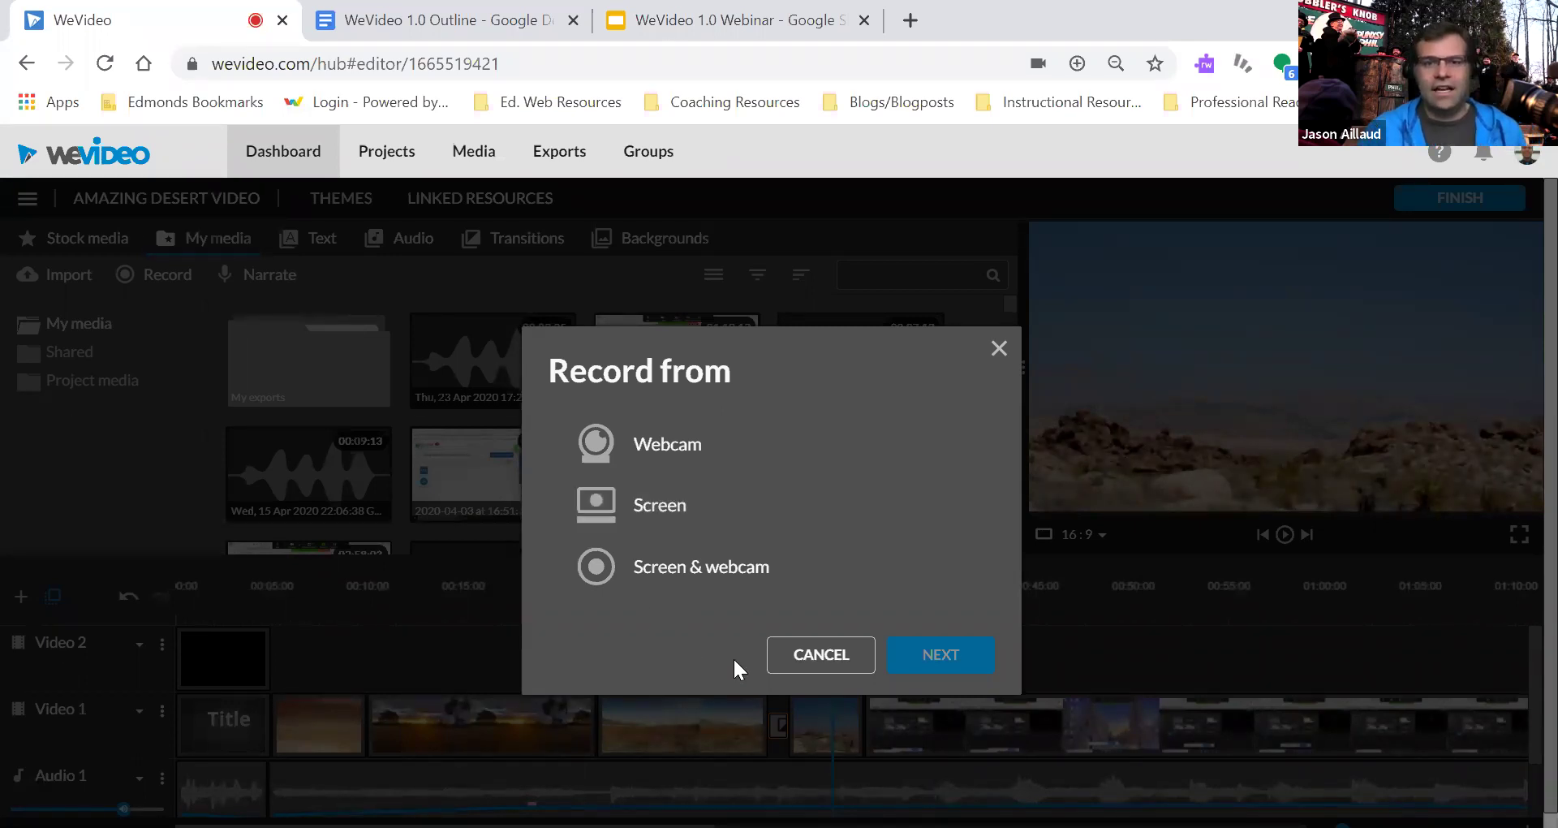
click(801, 669)
scroll(588, 553, down, 1)
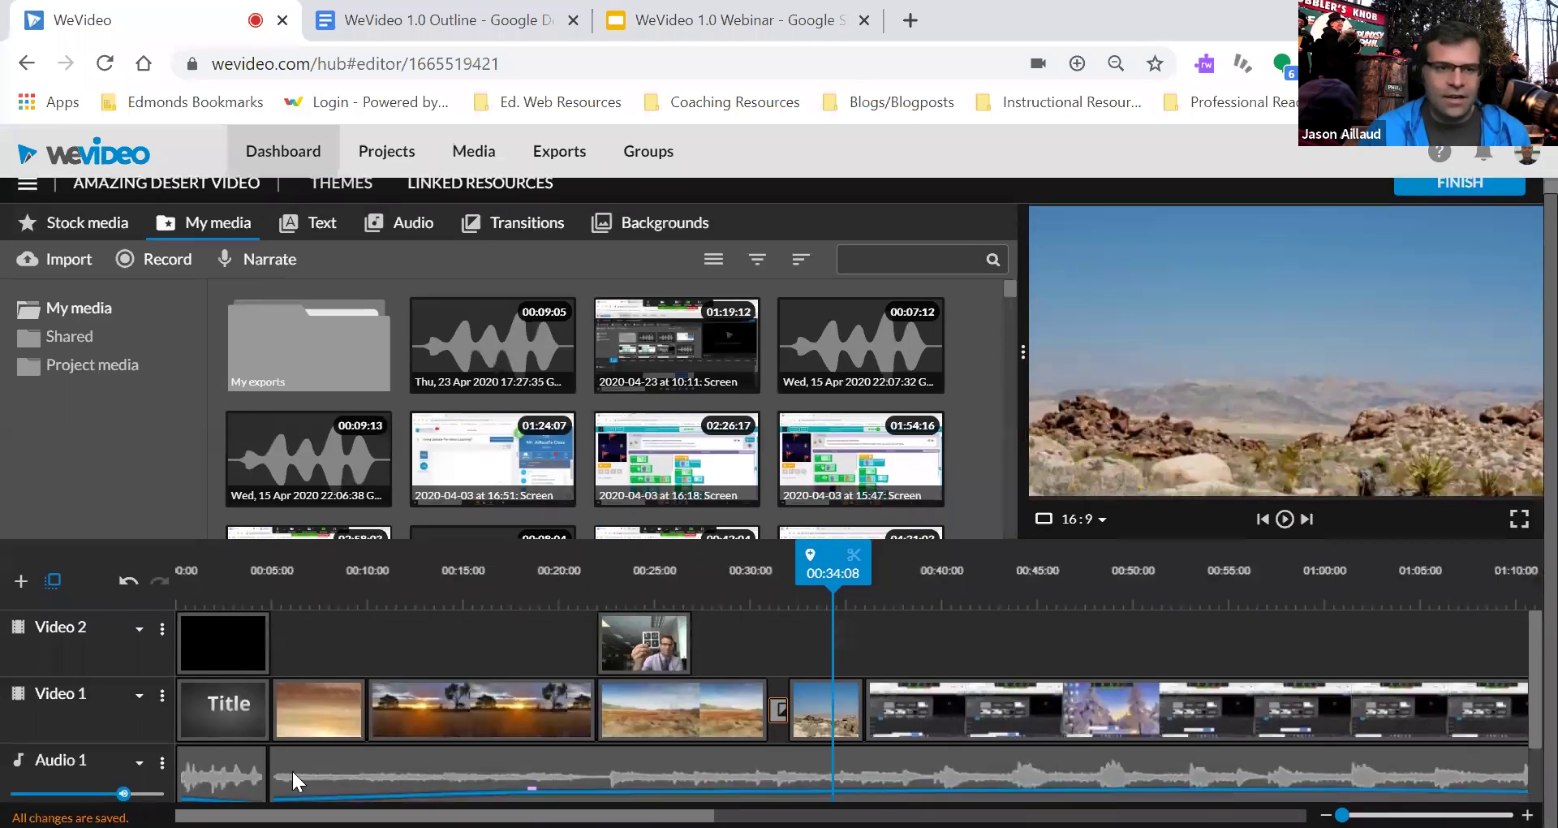
- Show the Video 1 track's height choices and its options for locking, soloing, hiding, muting or deleting the track
click(140, 700)
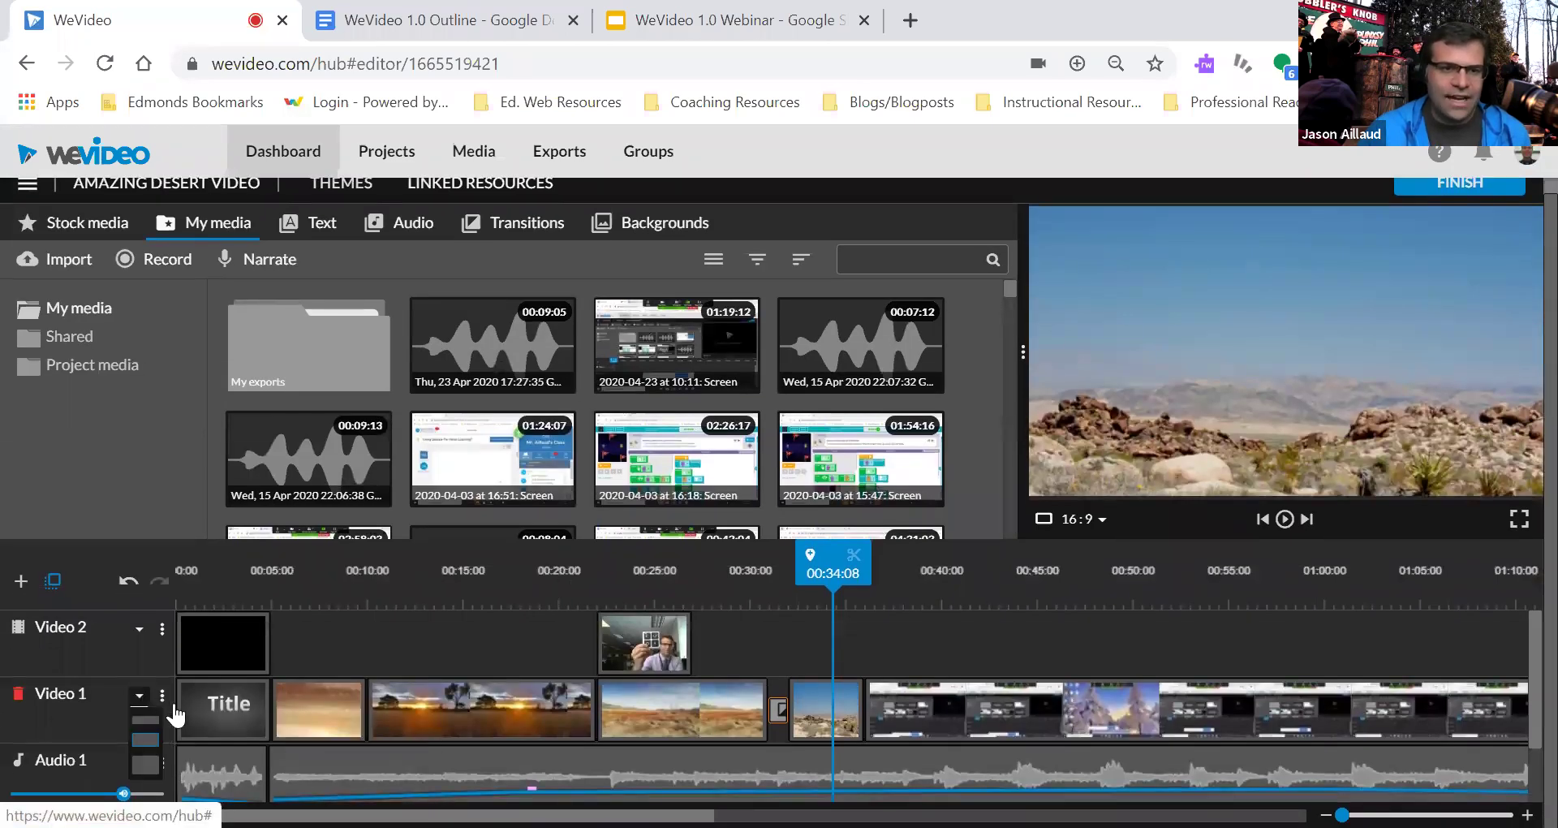
scroll(241, 705, down, 1)
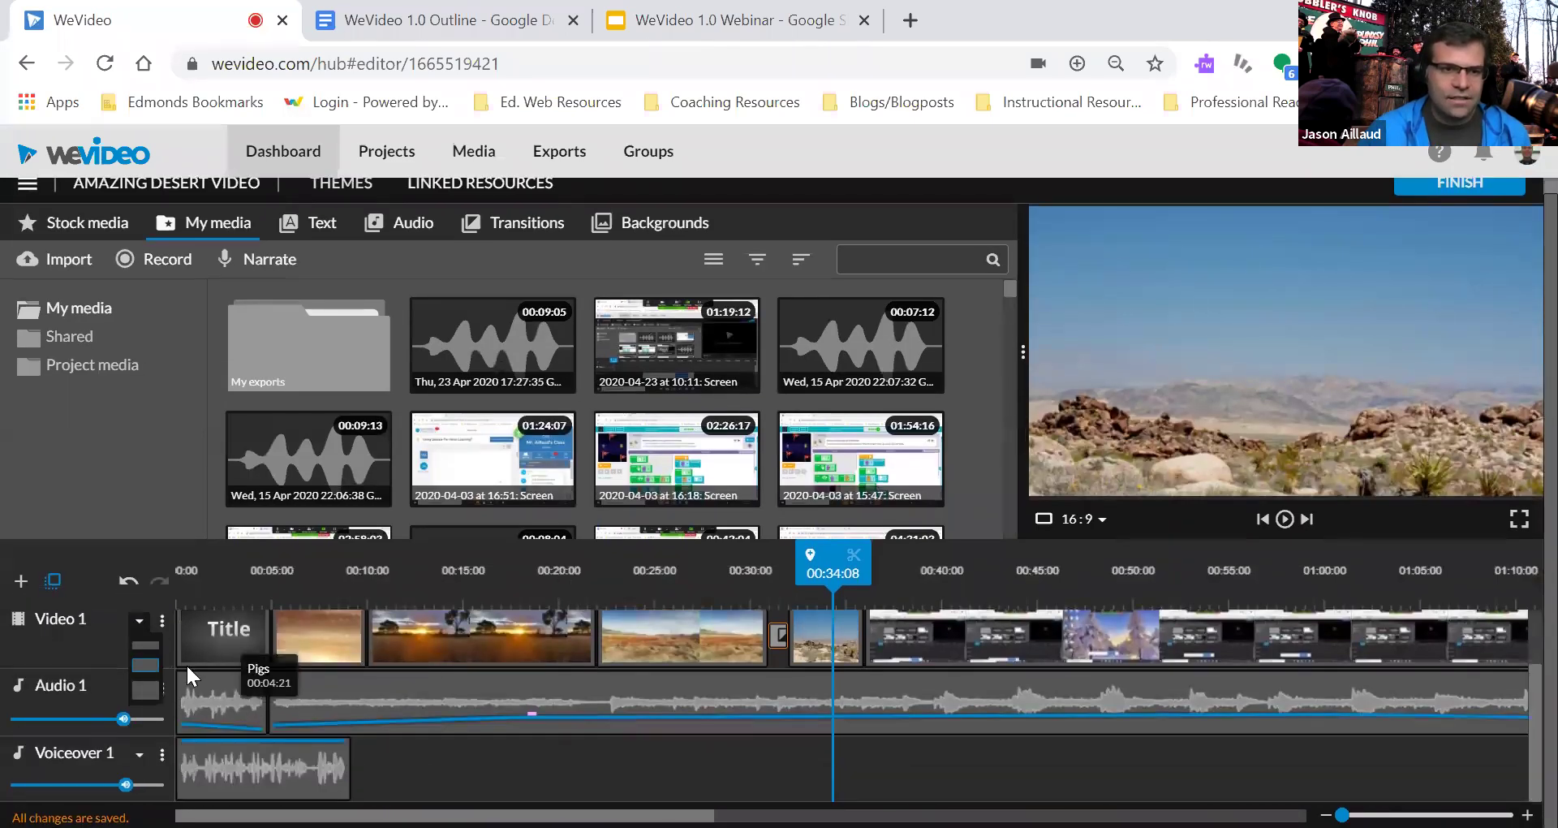
click(163, 621)
scroll(129, 645, down, 1)
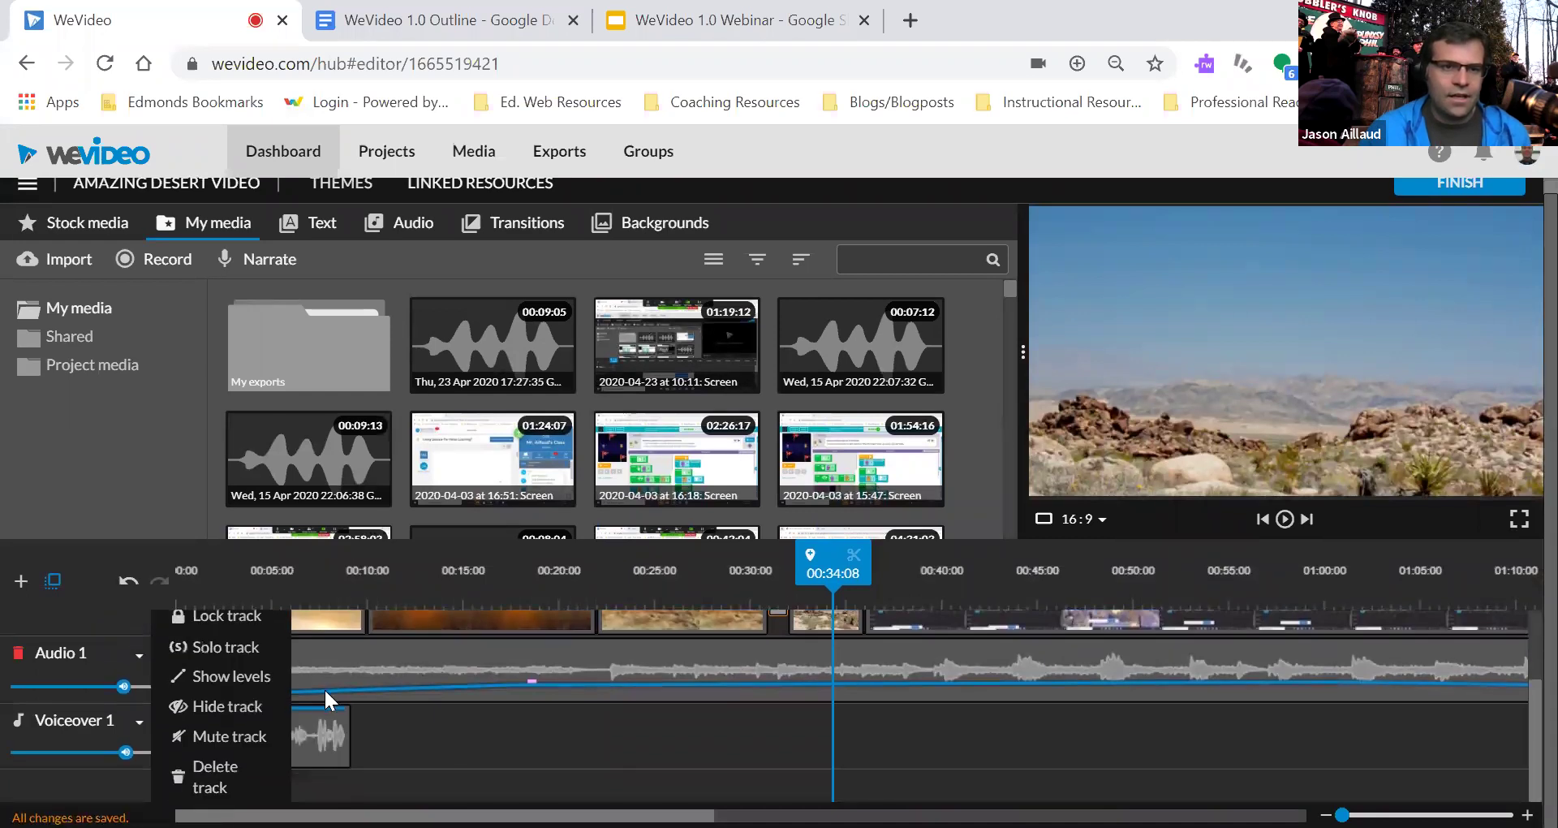